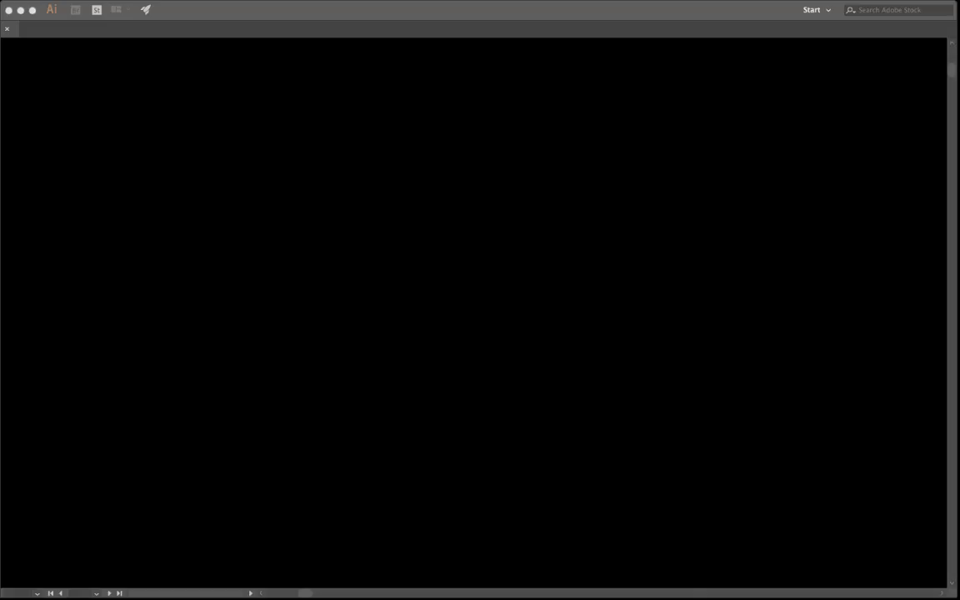
- Show the Layers, Character, Color and Align panel groups in the dock, collapsed to icons
key("super+a")
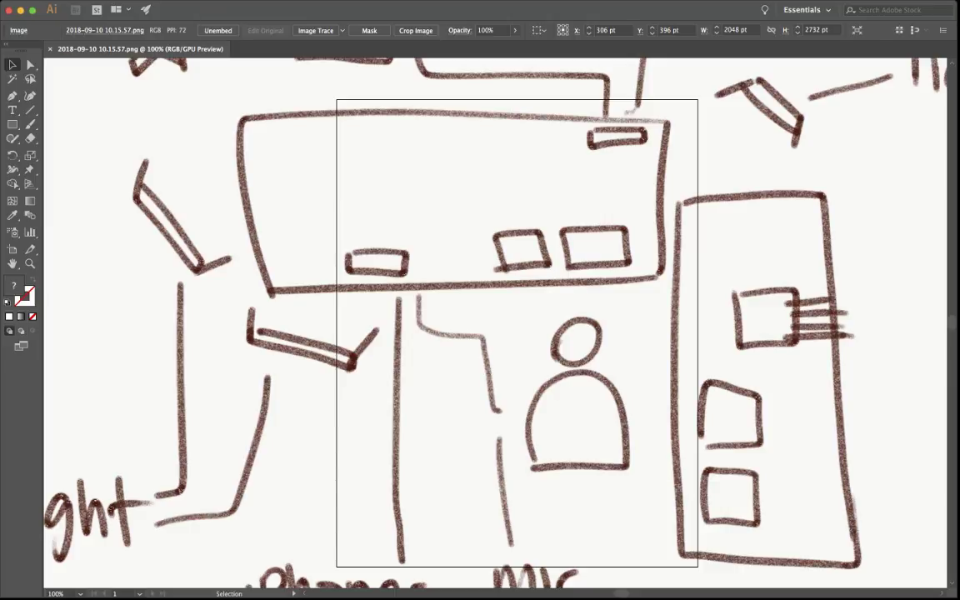
key("F7")
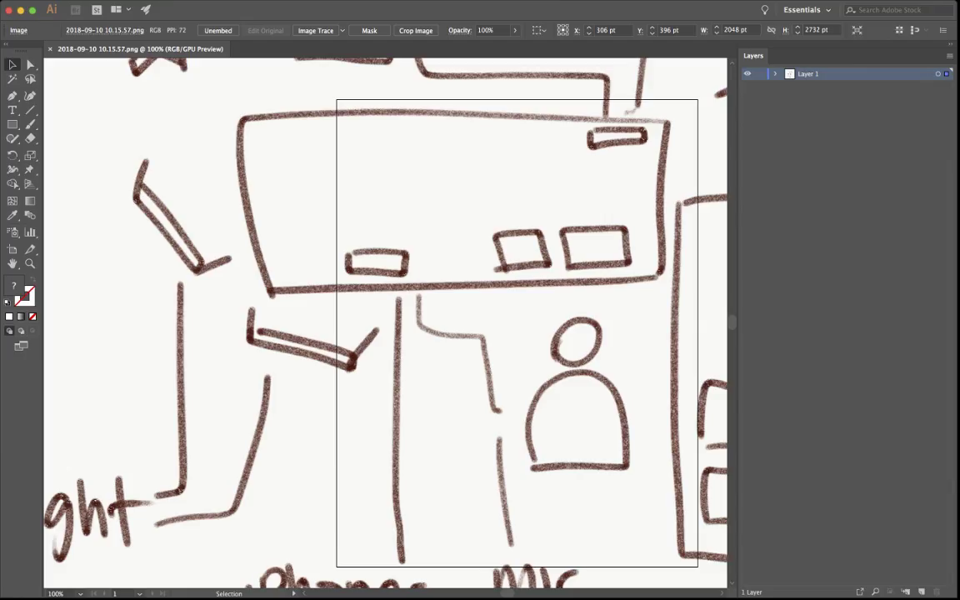
key("F7")
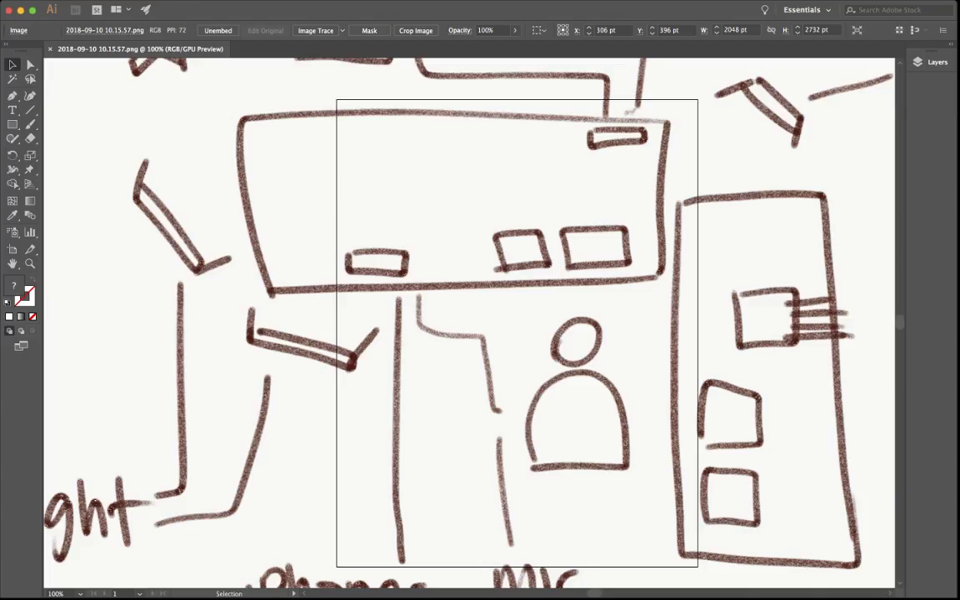
key("super+t")
key("F6")
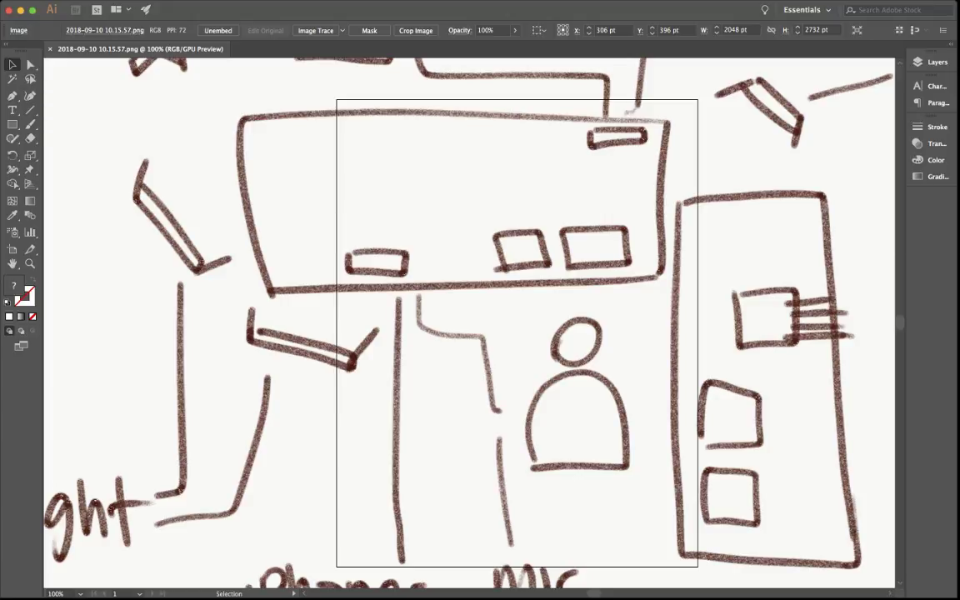
key("shift+F7")
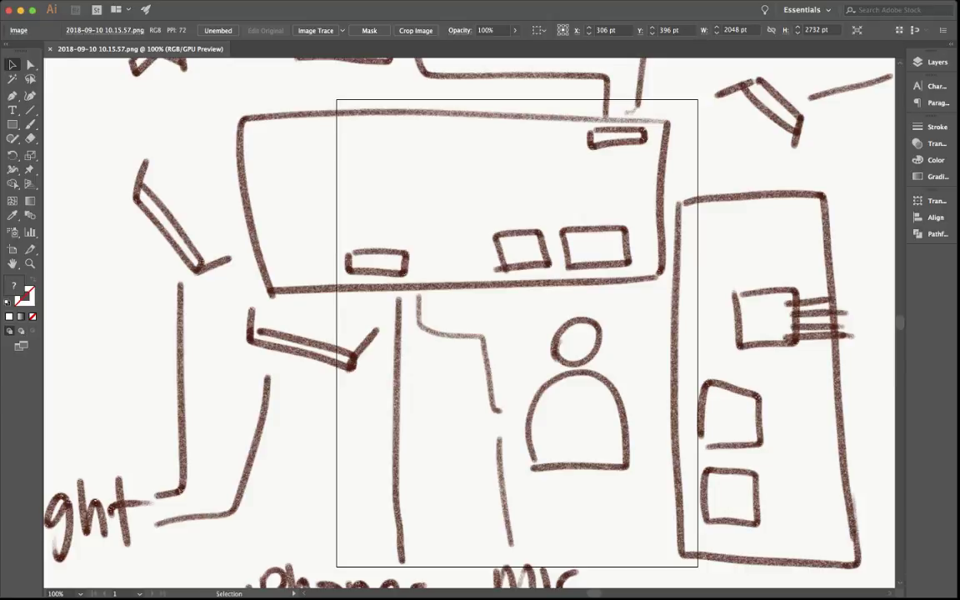
- Scale the whole sketch image down proportionally to about 371 × 495 pt
key("space")
left_click_drag(468, 323, 584, 371)
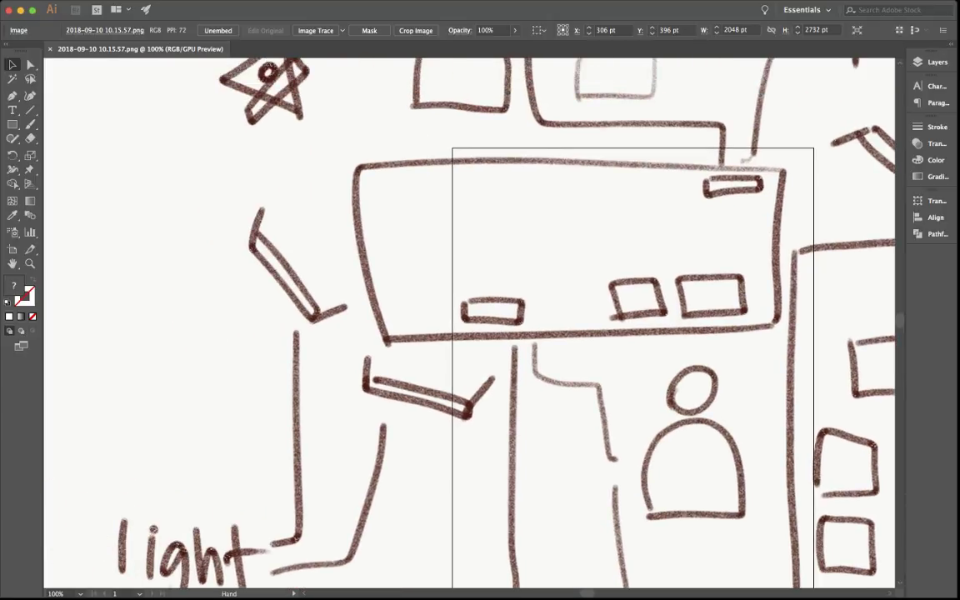
key("super+minus")
key("super+minus")
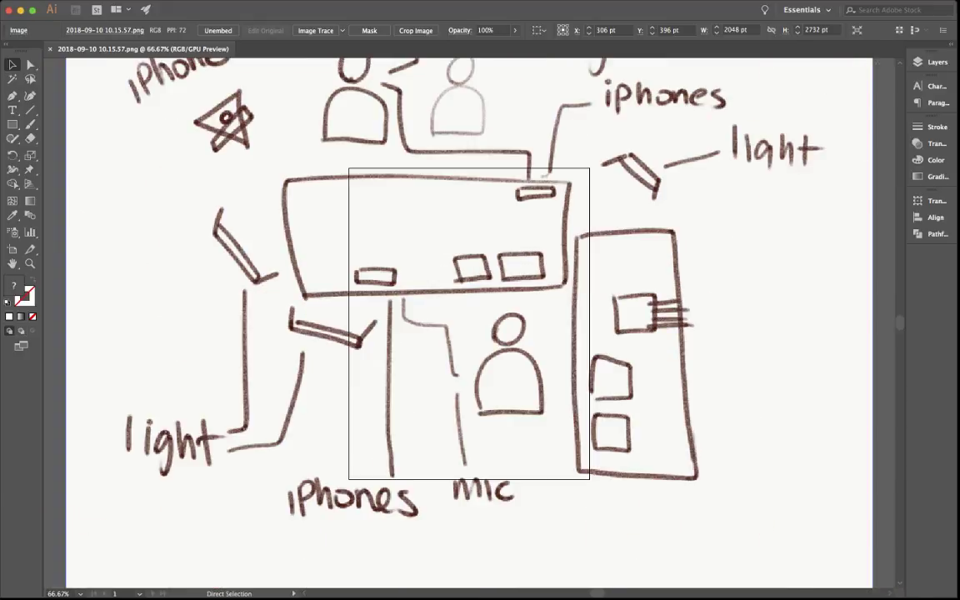
key("super+minus")
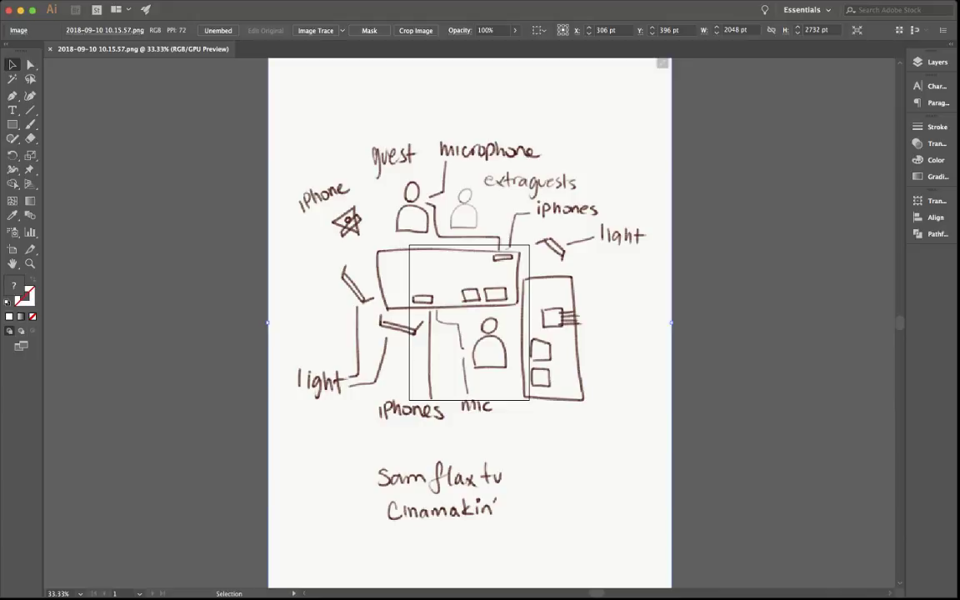
left_click_drag(470, 323, 428, 387)
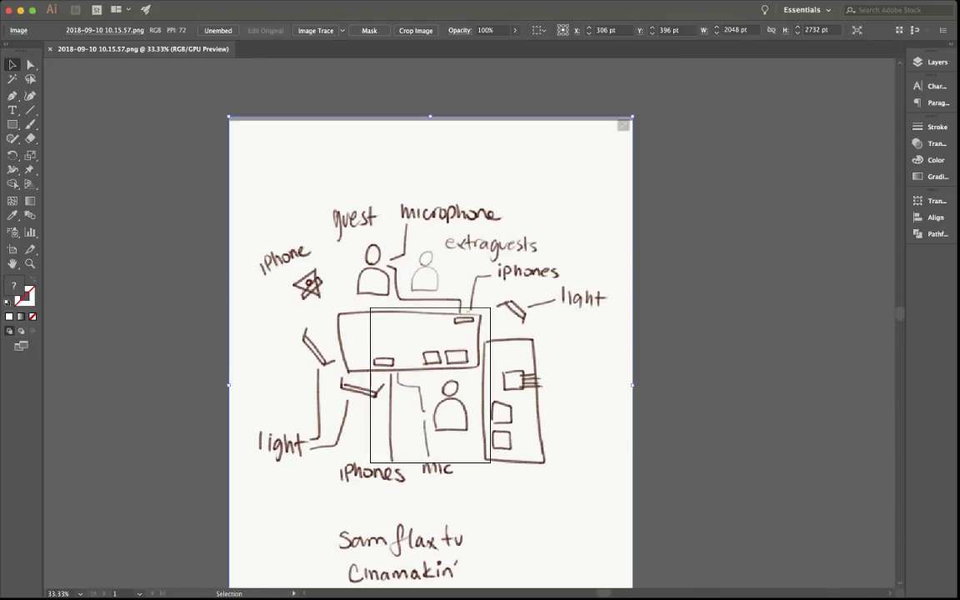
left_click_drag(229, 116, 579, 382)
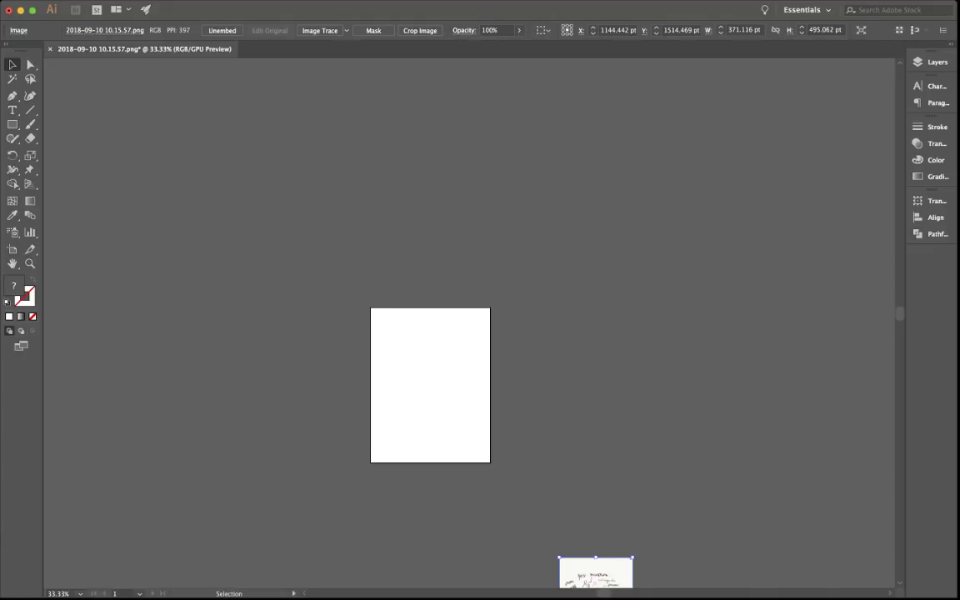
- Move the reduced sketch onto the artboard, enlarge it to about 577 × 770 pt to nearly fill the page, and deselect it
left_click_drag(607, 571, 418, 326)
left_click_drag(444, 409, 490, 462)
key("shift+super+a")
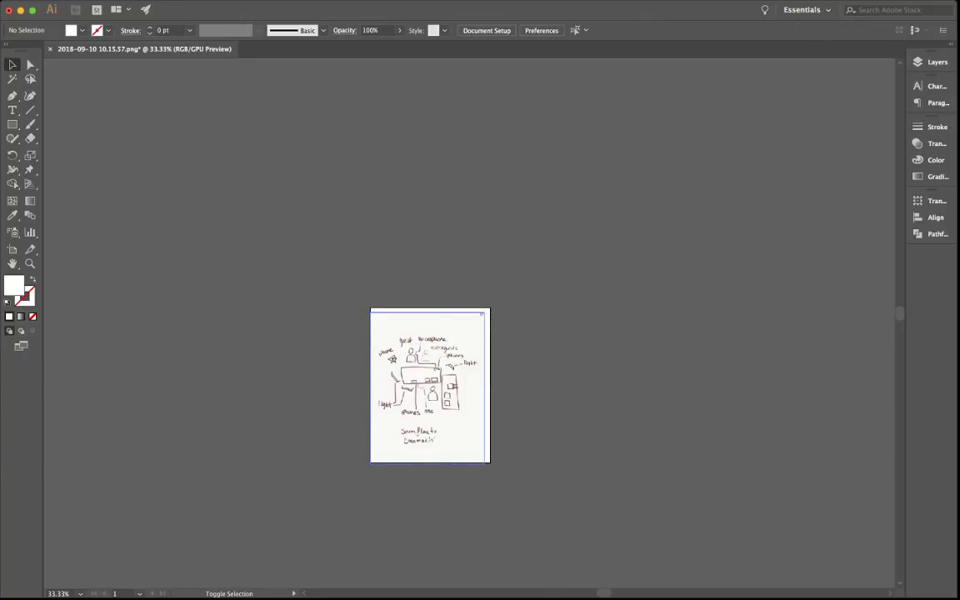
- Nudge the sketch image slightly right and 7 pt up on the artboard
key("super+a")
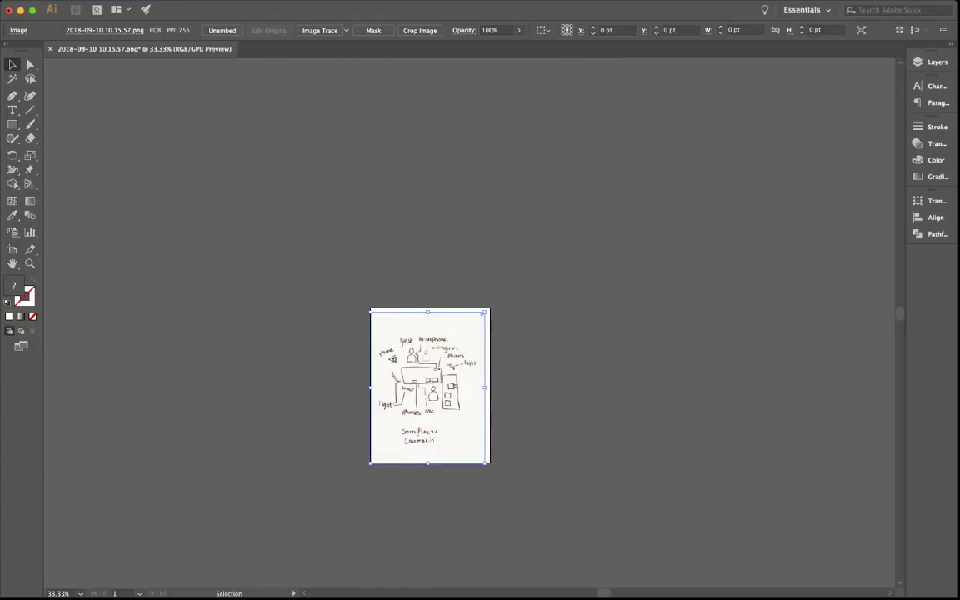
key("Right")
key("Right")
key("Right")
key("Right")
key("Right")
key("Right")
key("Right")
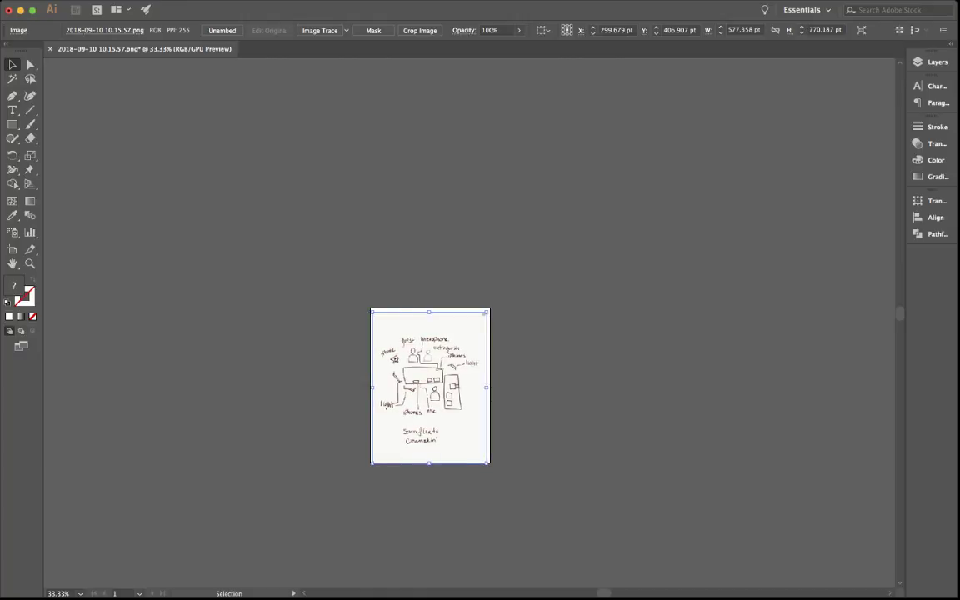
key("Up")
key("Up")
key("Up")
key("Up")
key("Up")
key("Up")
key("Up")
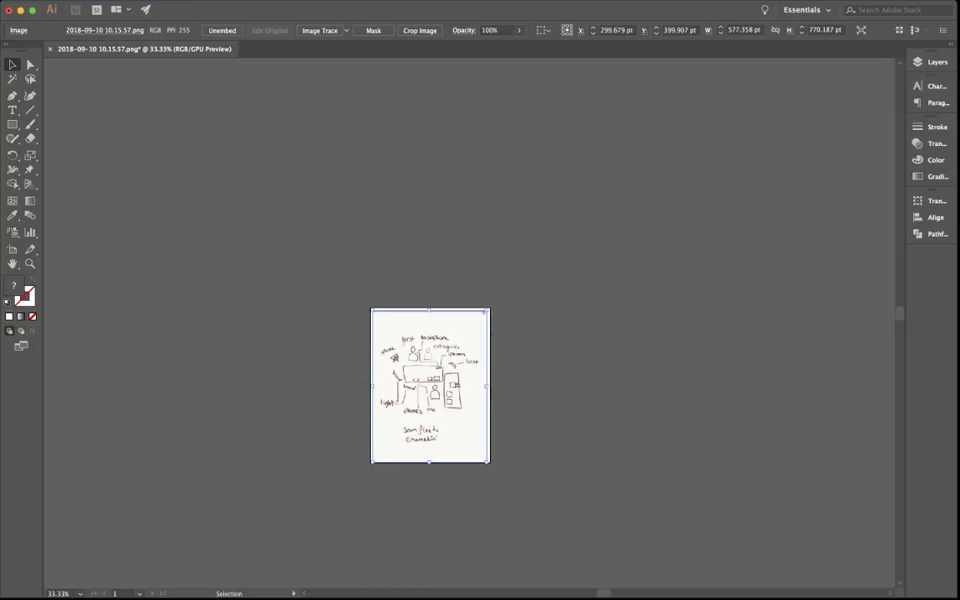
- Fit the artboard in the window, deselect the sketch and expand the docked panels
left_click(929, 62)
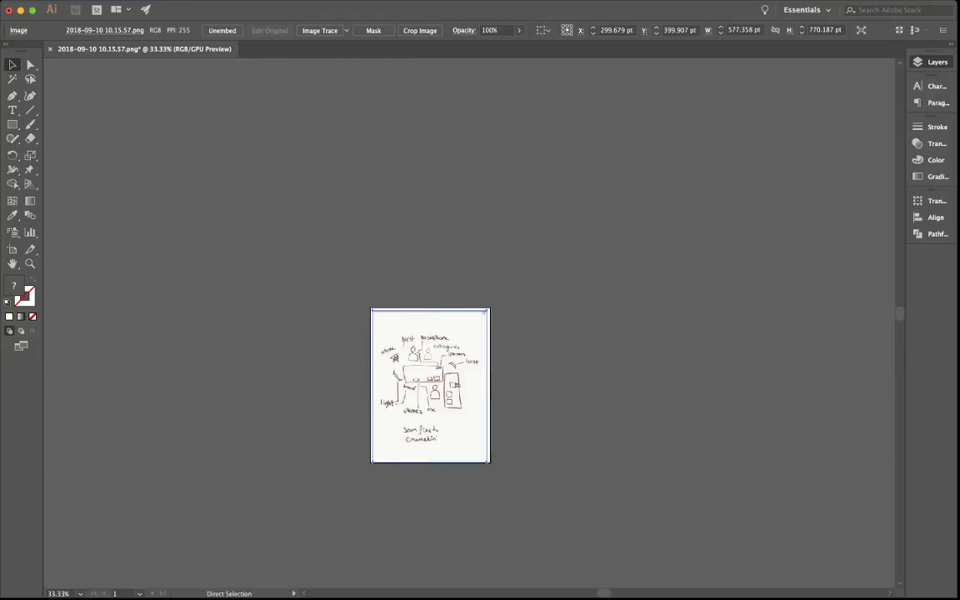
key("super+0")
key("v")
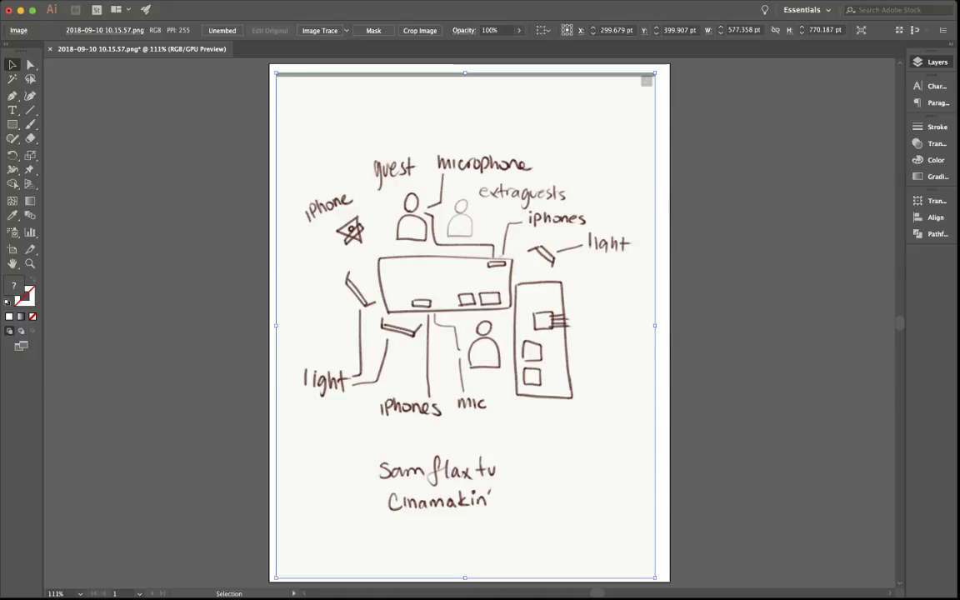
key("super+shift+a")
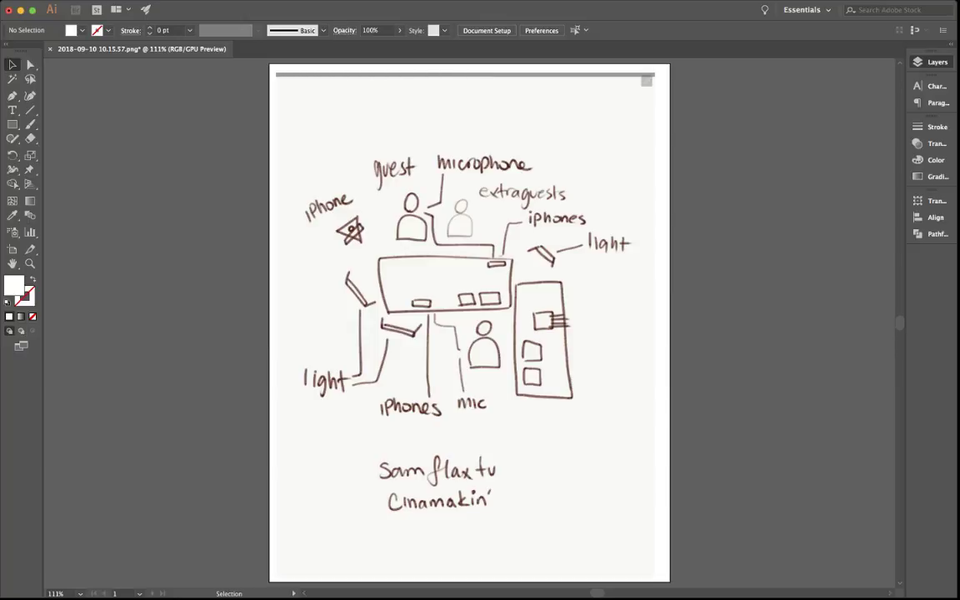
left_click(950, 44)
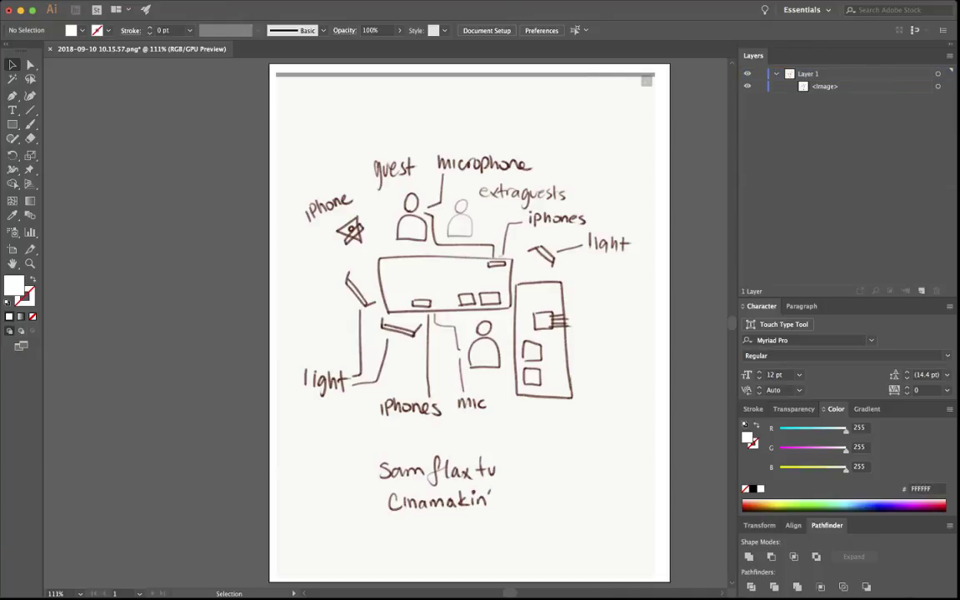
- Rename the sketch's layer as "original" and collapse its contents in the layer list
left_click(465, 325)
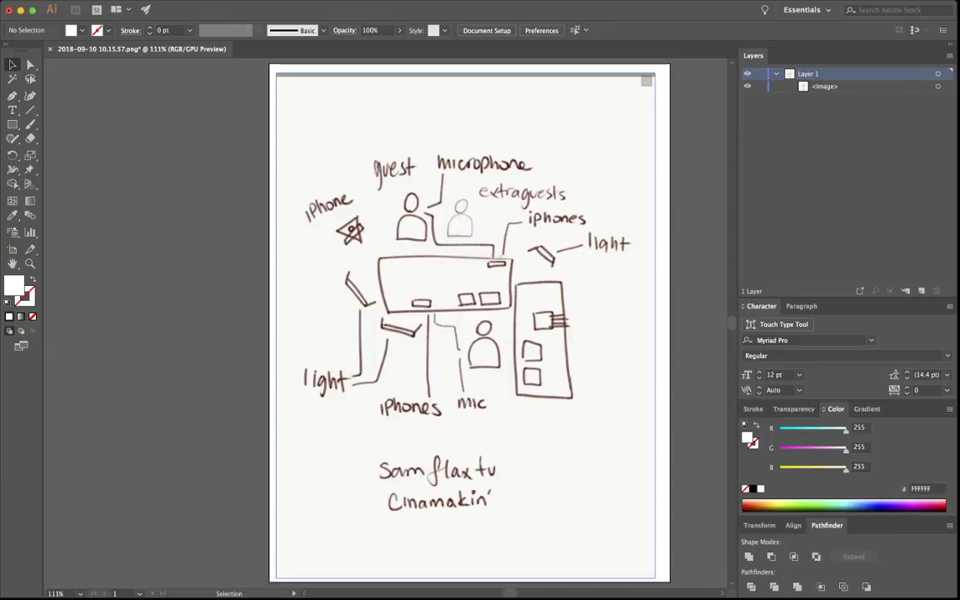
key("super+a")
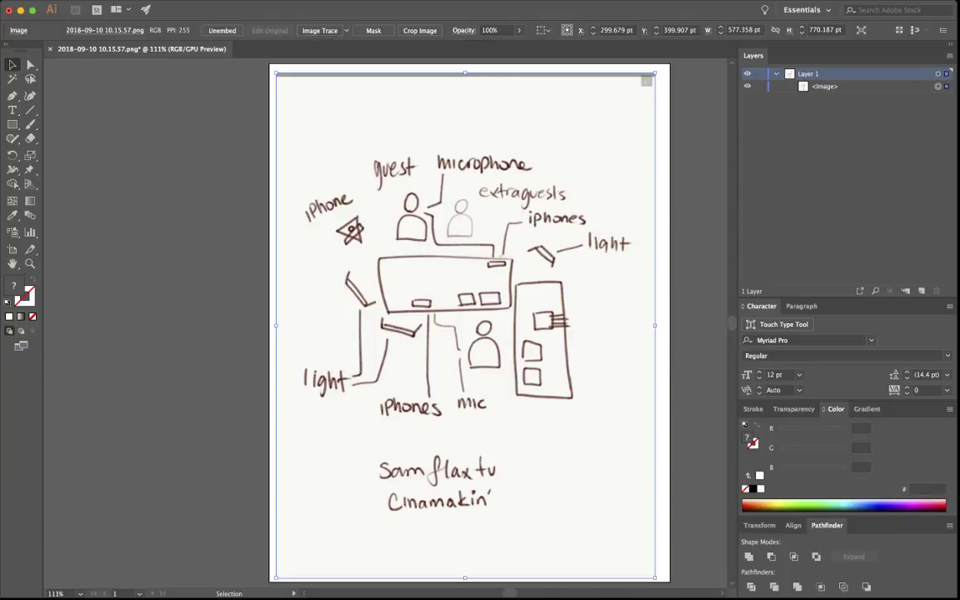
key("super+shift+a")
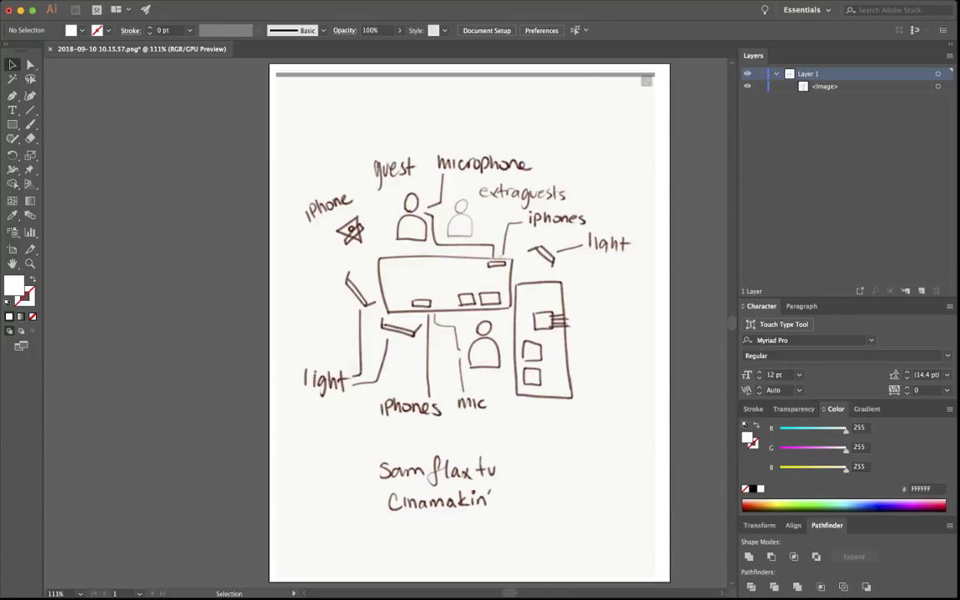
double_click(807, 73)
type("origi")
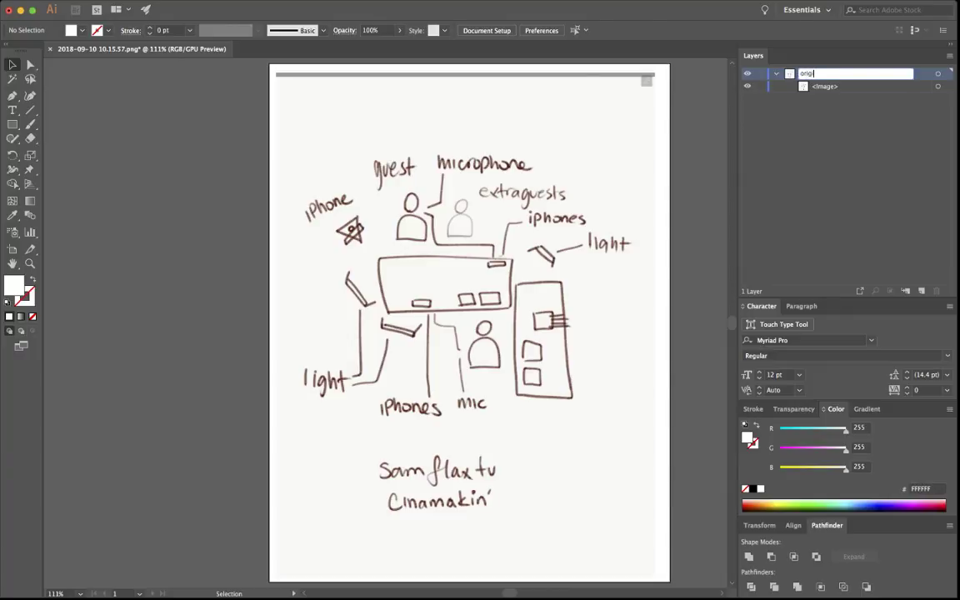
type("nal")
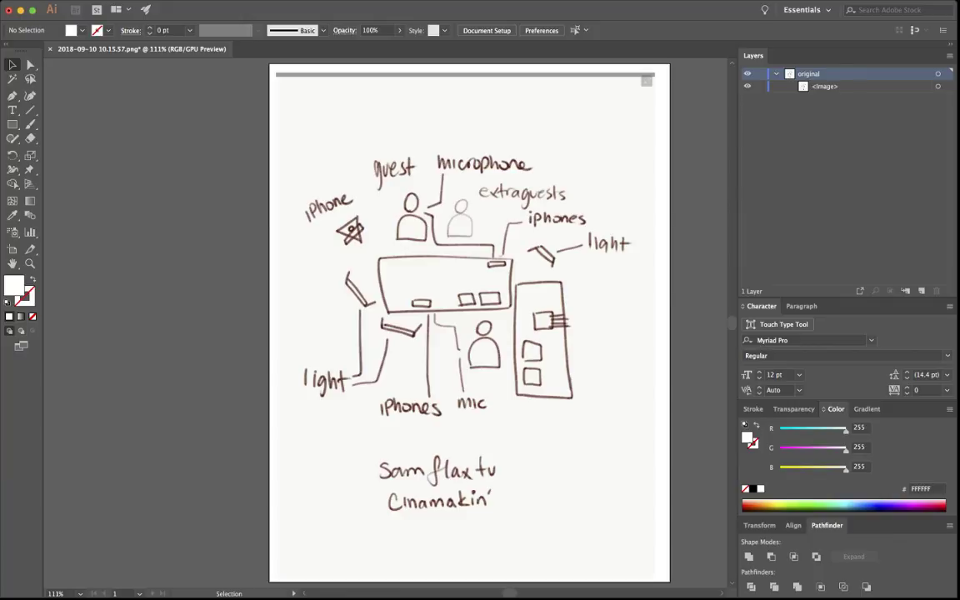
left_click(776, 74)
- Lower the opacity of the "original" layer to 49% and lock the layer
left_click(937, 74)
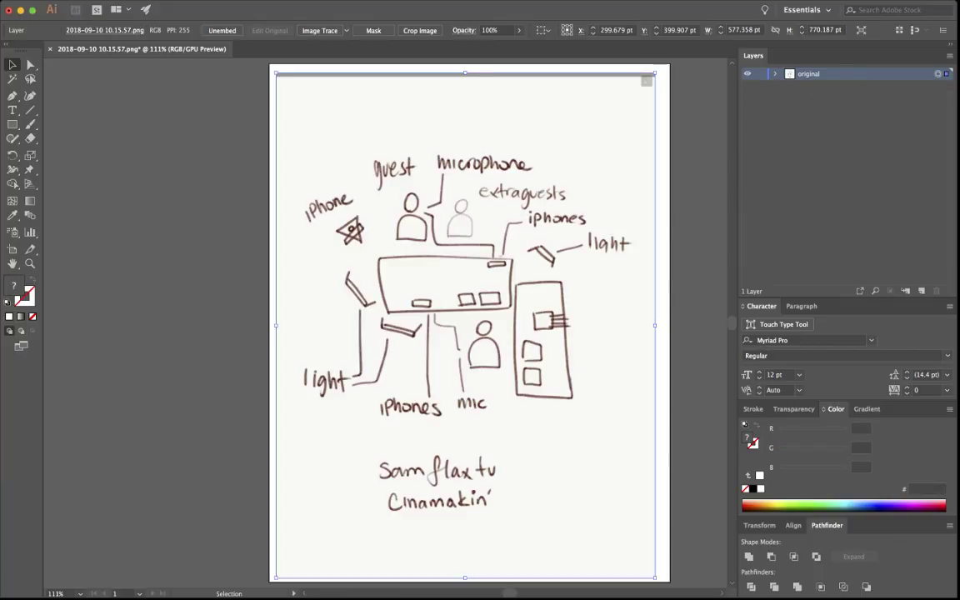
left_click(793, 409)
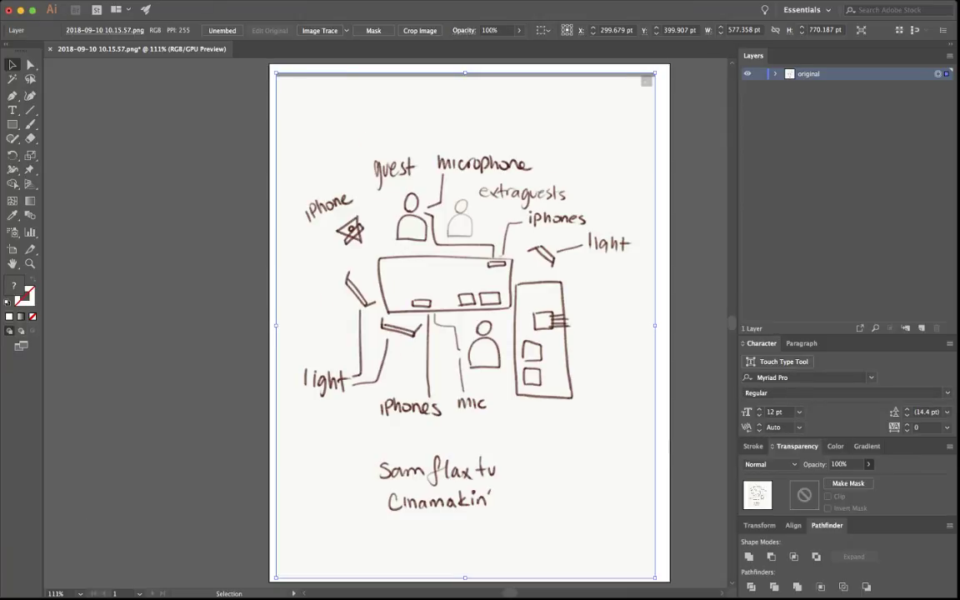
left_click_drag(867, 479, 828, 478)
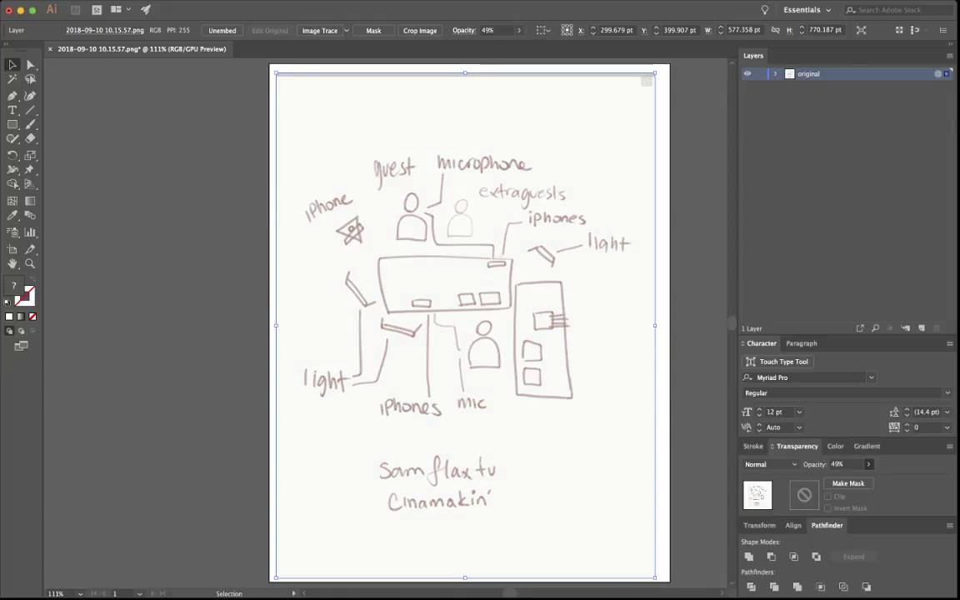
left_click(759, 73)
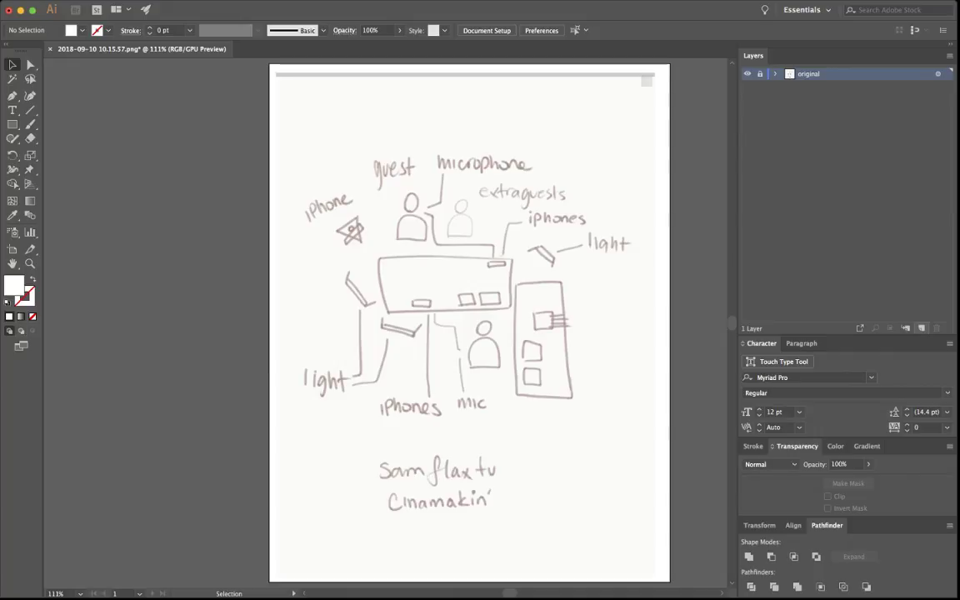
- Create a new layer above the sketch and draw a white rectangle about 207 × 80 pt over the table outline
left_click(921, 327)
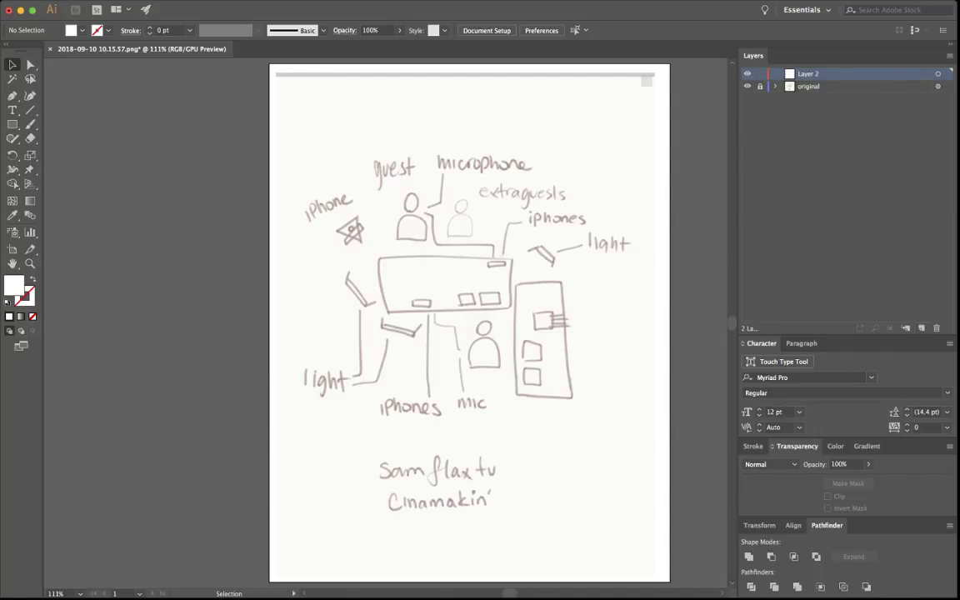
key("m")
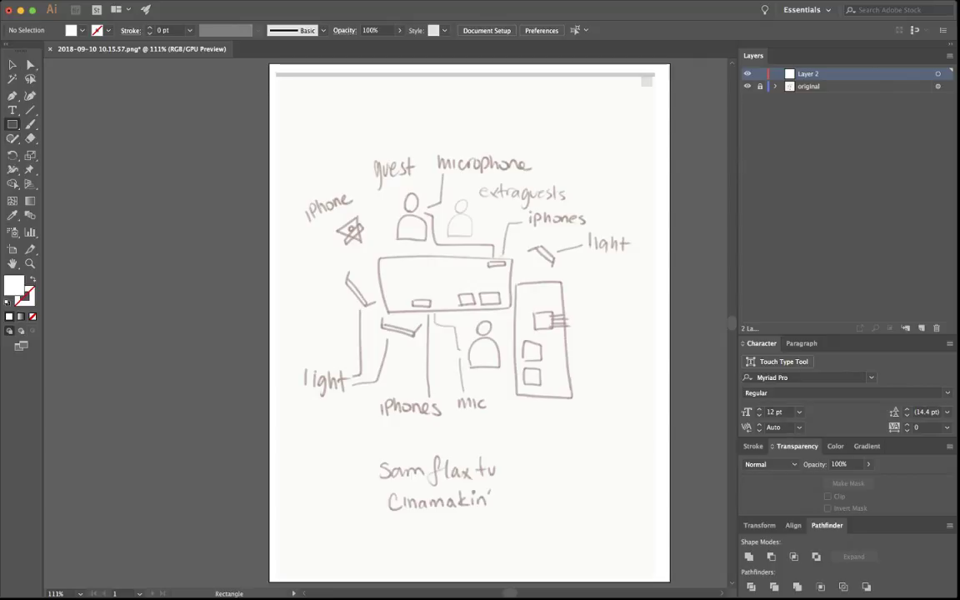
mouse_move(341, 228)
left_mouse_down()
mouse_move(487, 265)
mouse_move(527, 302)
mouse_move(509, 309)
mouse_move(521, 315)
mouse_move(511, 309)
left_mouse_up()
key("v")
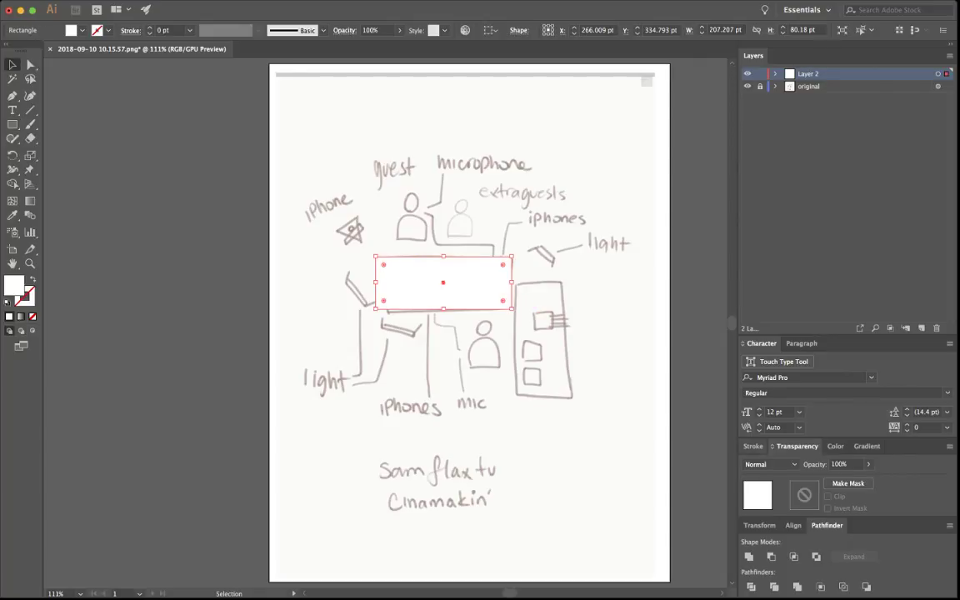
- Set the table rectangle's stroke weight to 10 pt and display the full stroke options
left_click(752, 447)
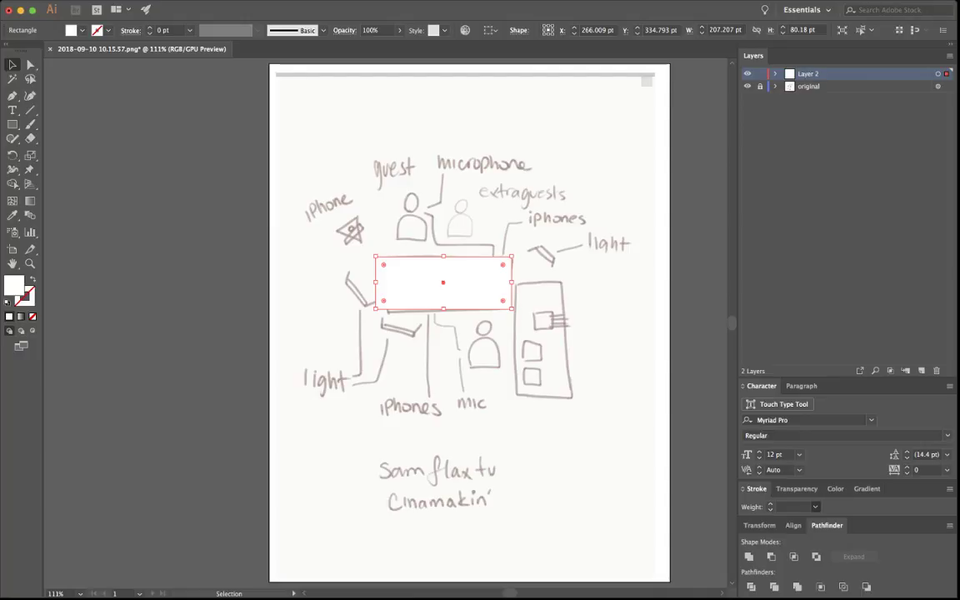
left_click(815, 506)
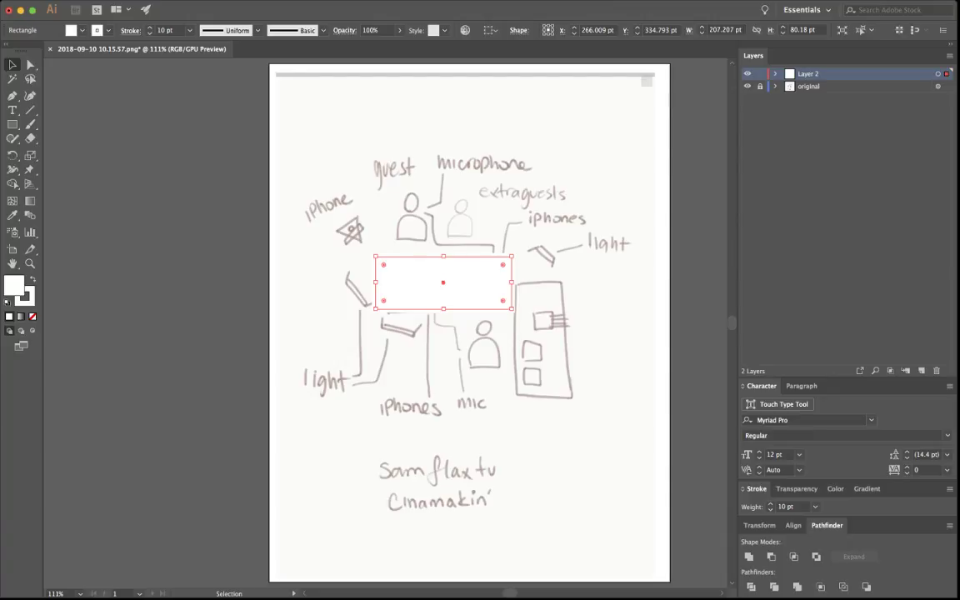
key("super+t")
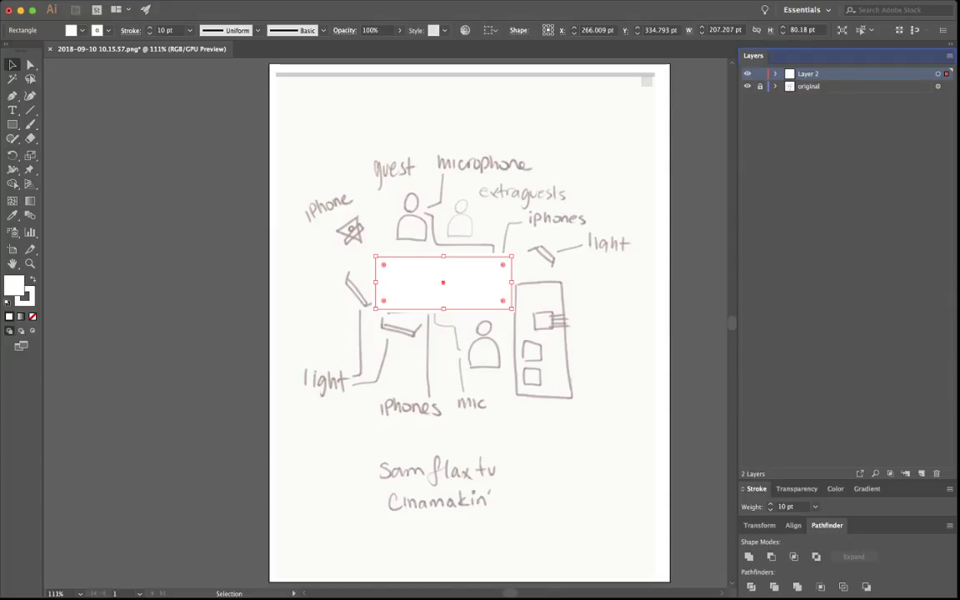
key("super+t")
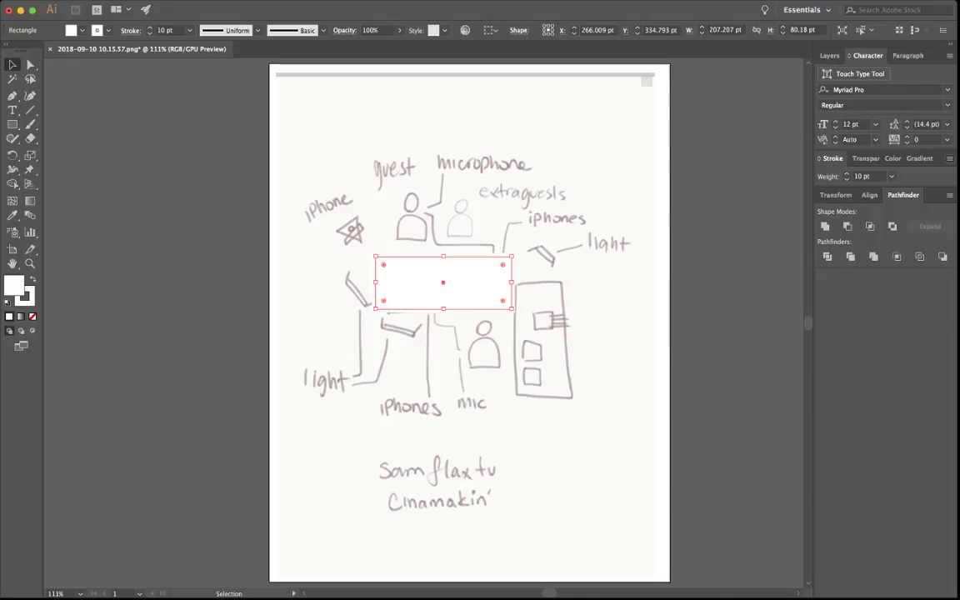
left_click(819, 158)
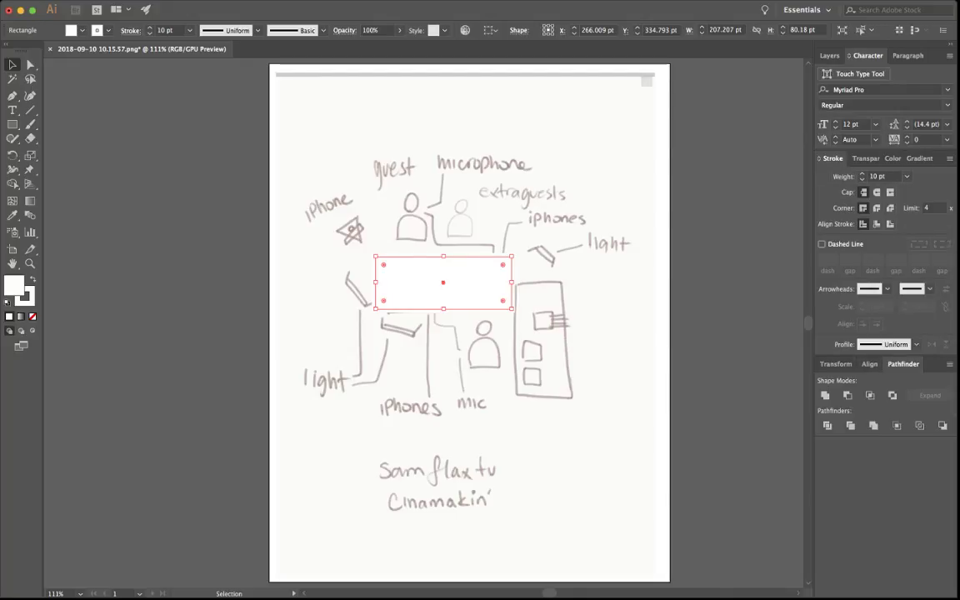
- Bring the layer list into view in place of the character settings
left_click(907, 55)
left_click(866, 55)
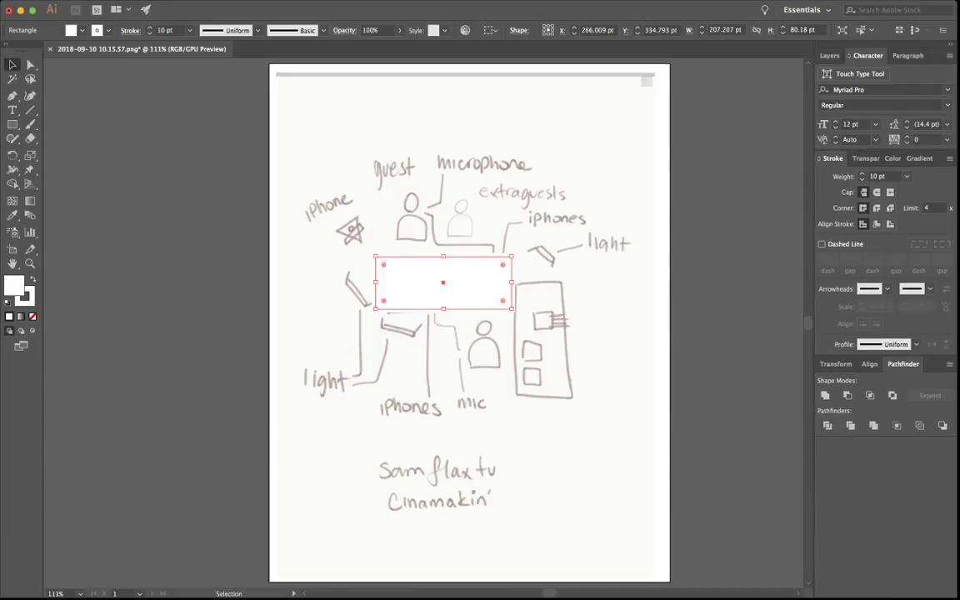
left_click(829, 56)
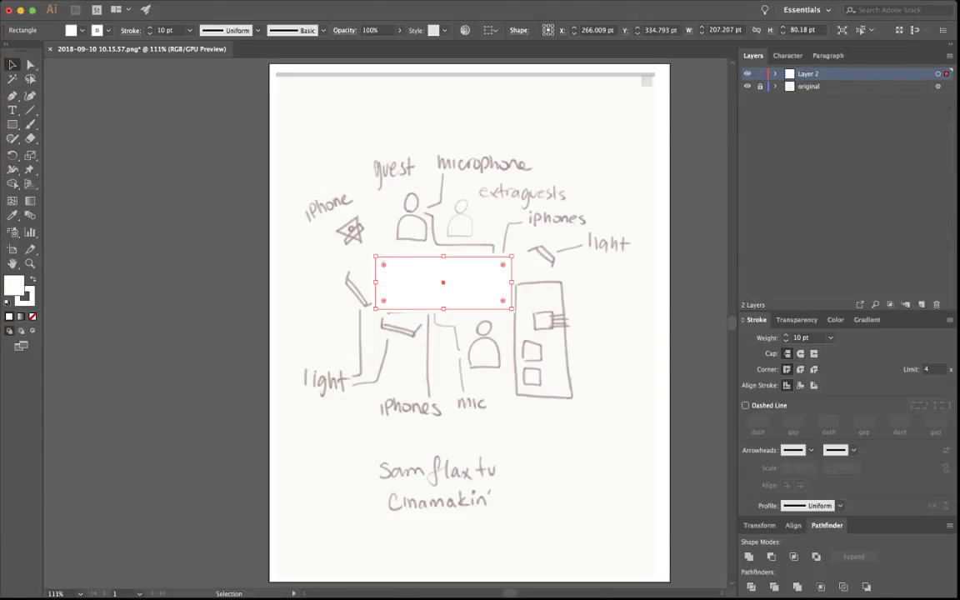
left_click(835, 184)
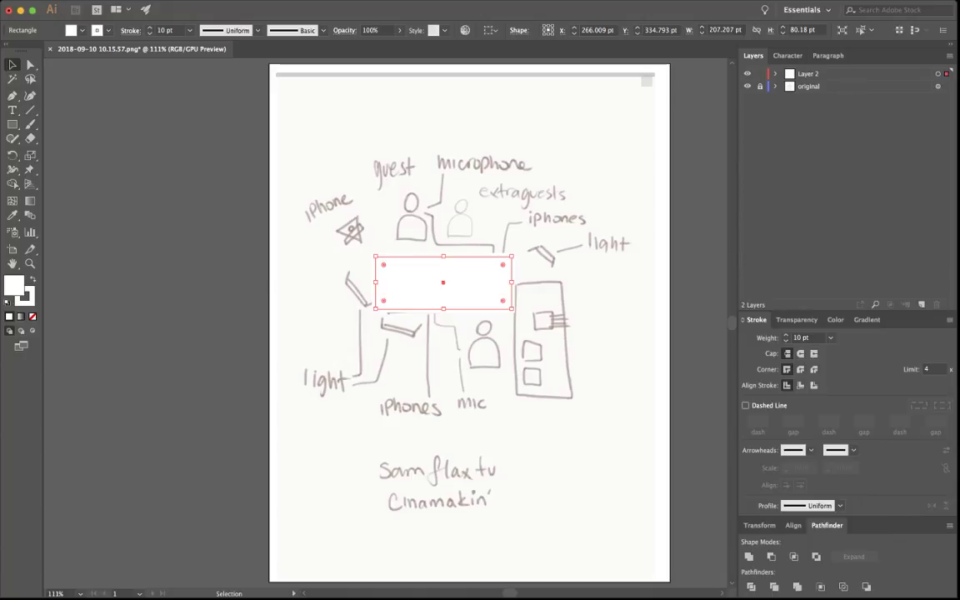
- Remove the table rectangle's fill and set its stroke color to dark red 831618
left_click(834, 319)
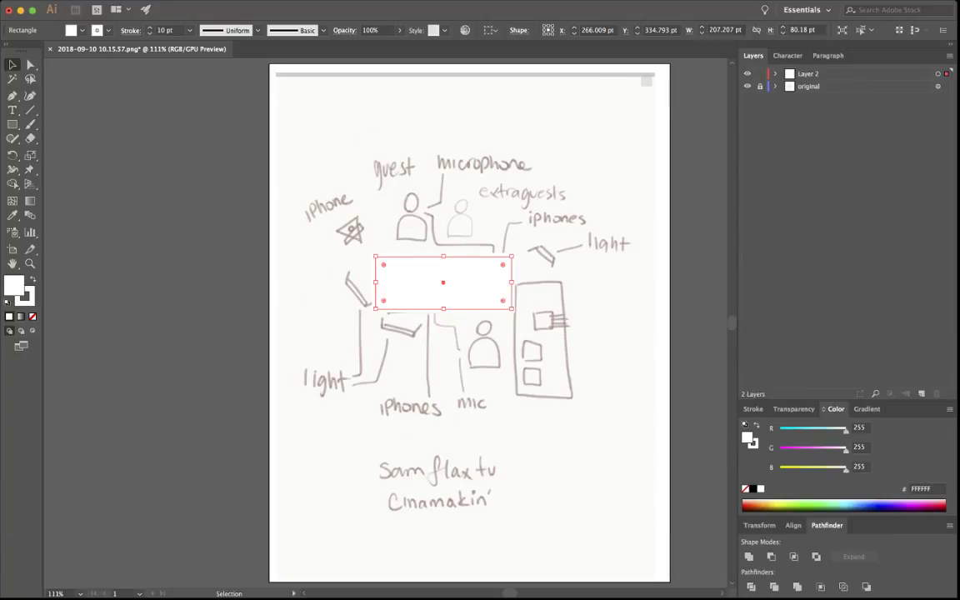
key("slash")
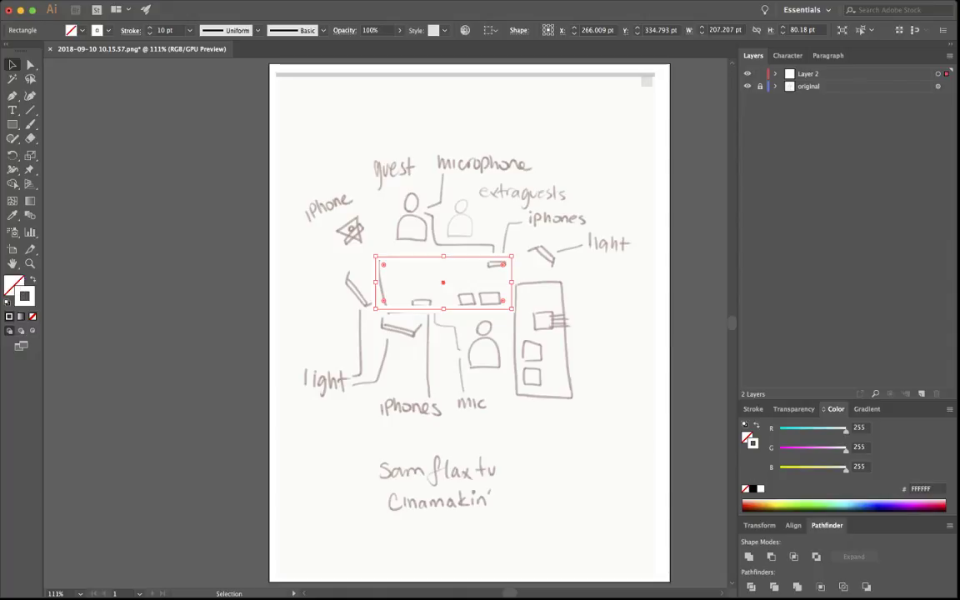
left_click(753, 489)
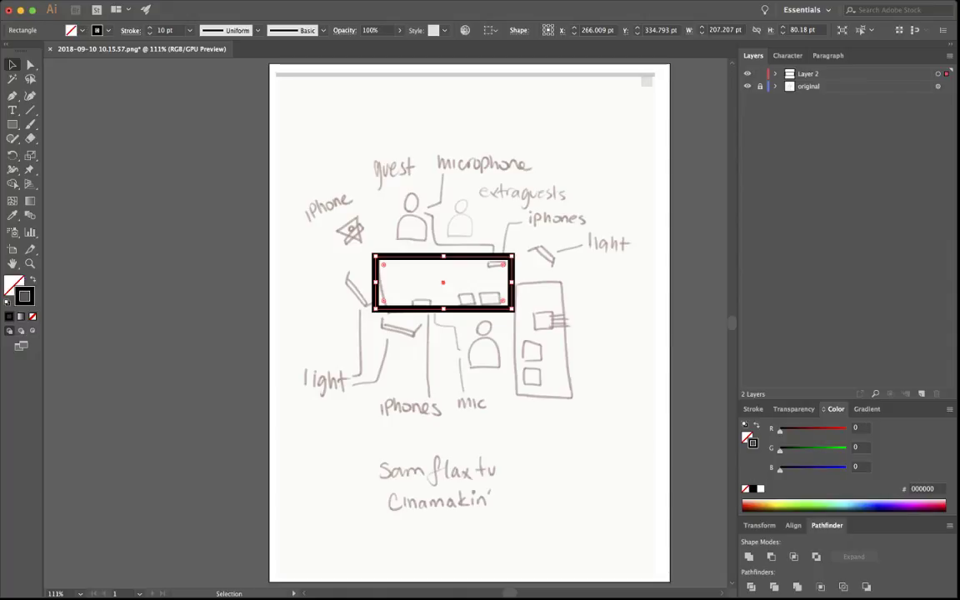
left_click_drag(780, 431, 814, 431)
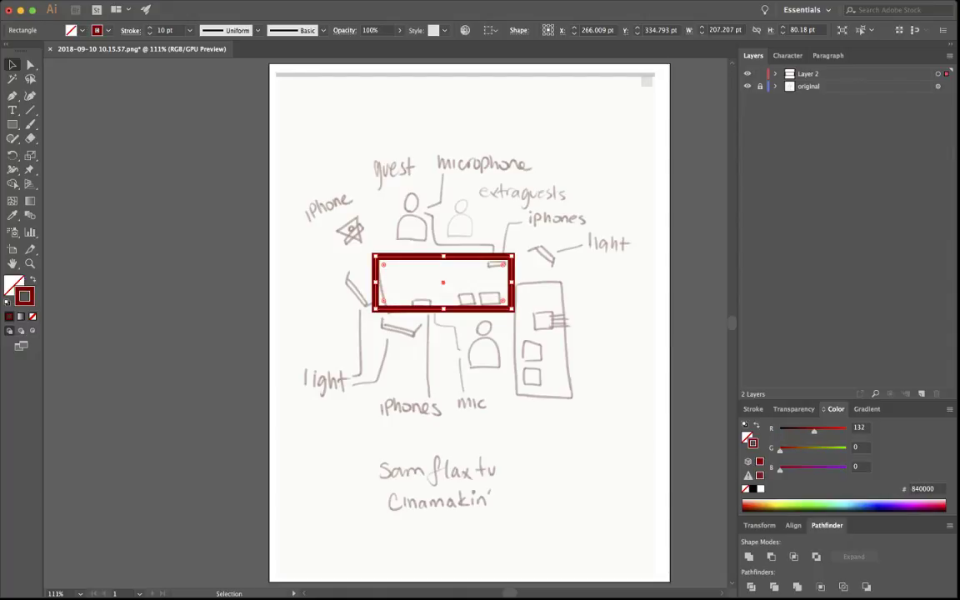
left_click(749, 475)
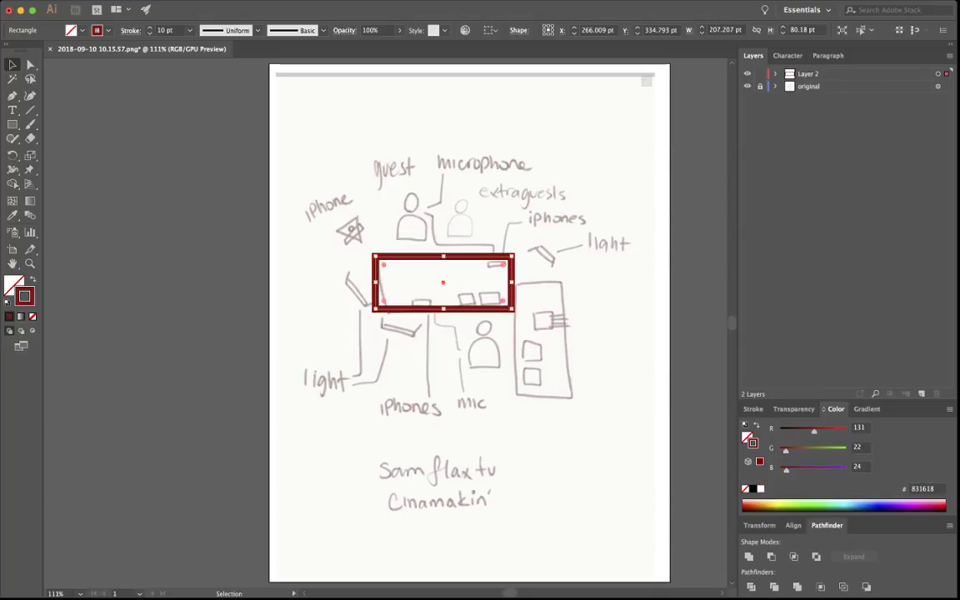
- Reduce the table rectangle's stroke weight to 4 pt after trying 6 pt
left_click(753, 409)
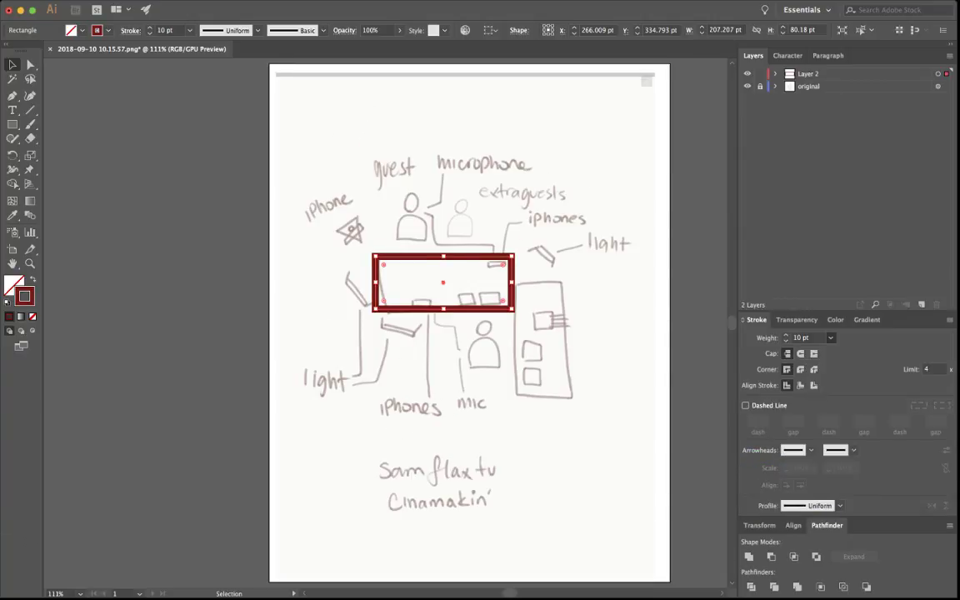
type("6")
key("Return")
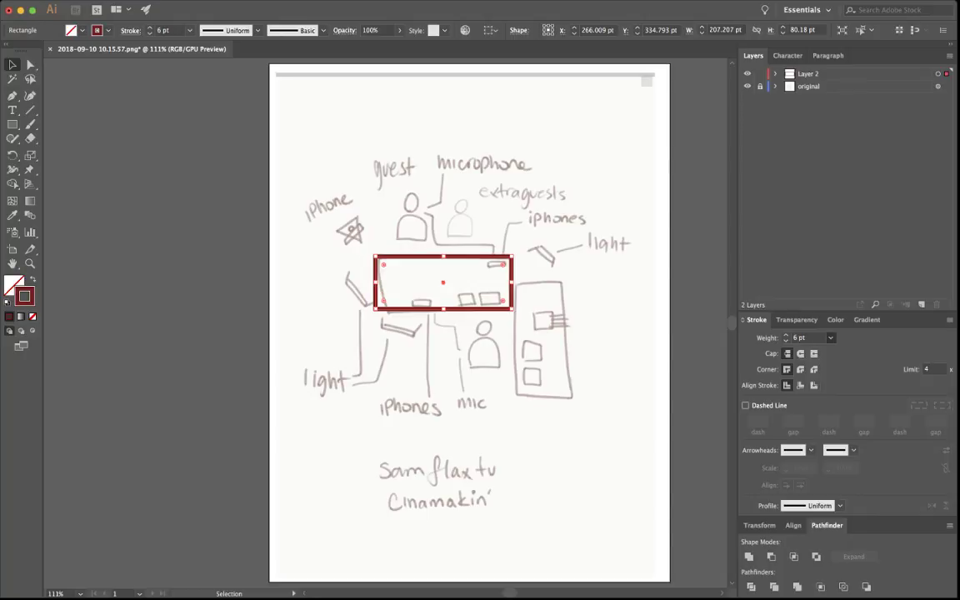
type("4")
key("Return")
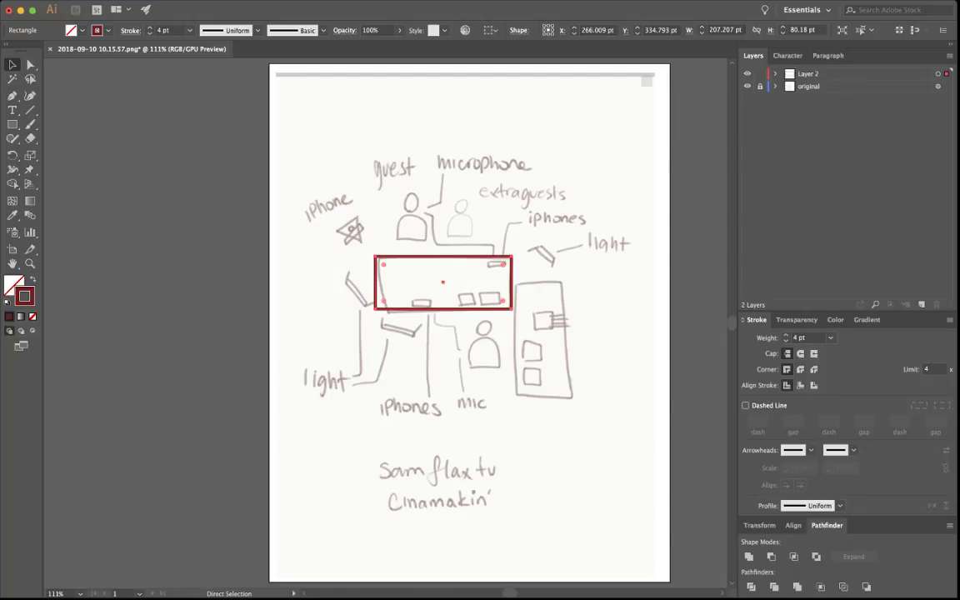
- Try skewing the table rectangle by moving its lower corners, and undo the distortion
key("a")
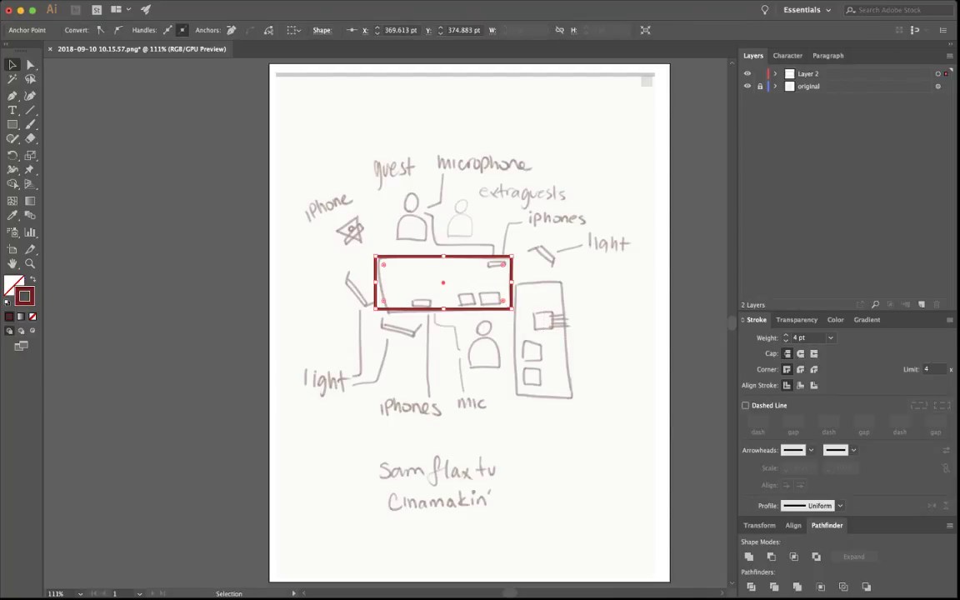
left_click_drag(510, 308, 577, 362)
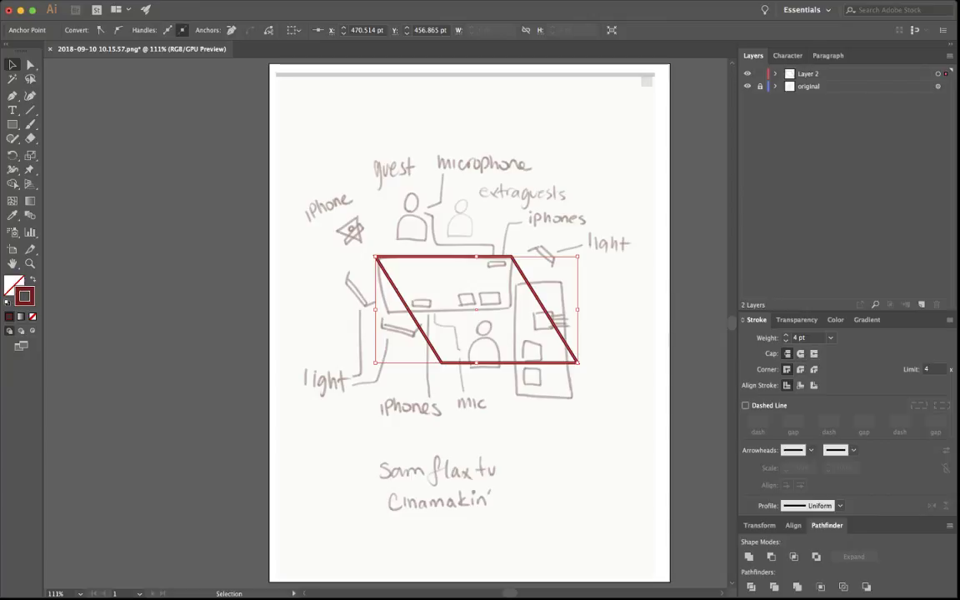
key("super+shift+a")
key("super+z")
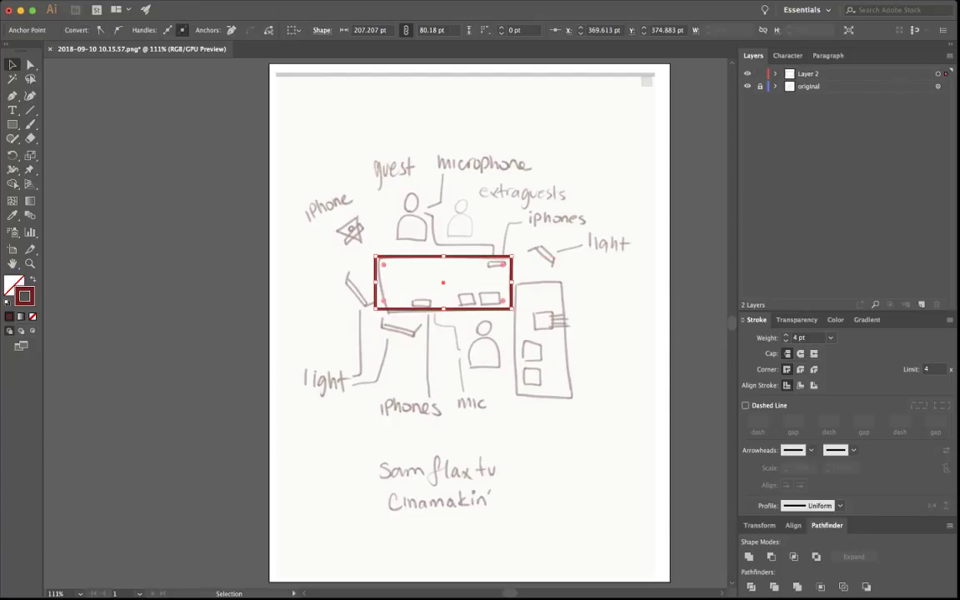
- Duplicate the table rectangle, rotate the copy 90° and place it over the side table's outline in the sketch
left_click_drag(444, 282, 520, 349, "alt")
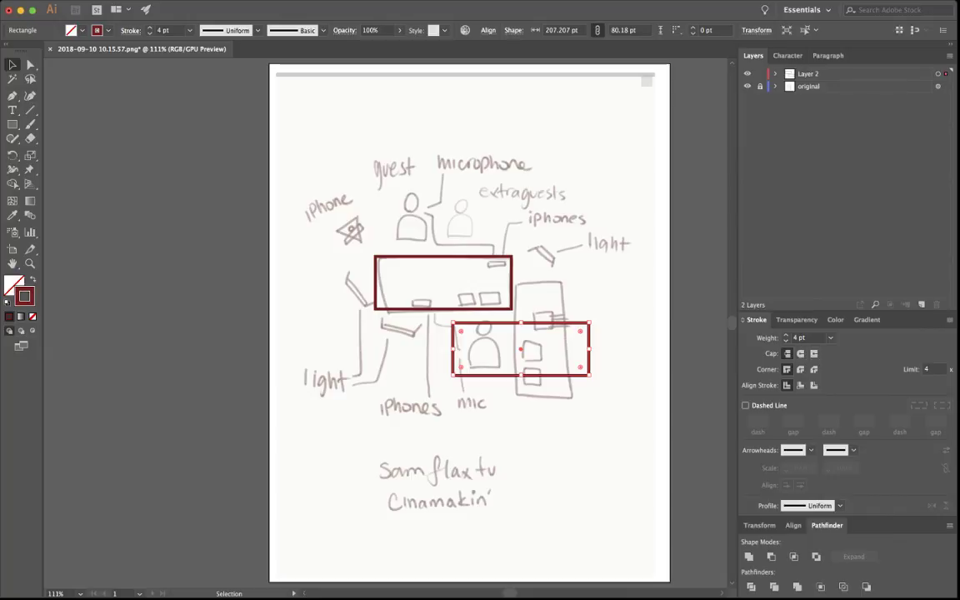
left_click_drag(592, 319, 492, 279, "shift")
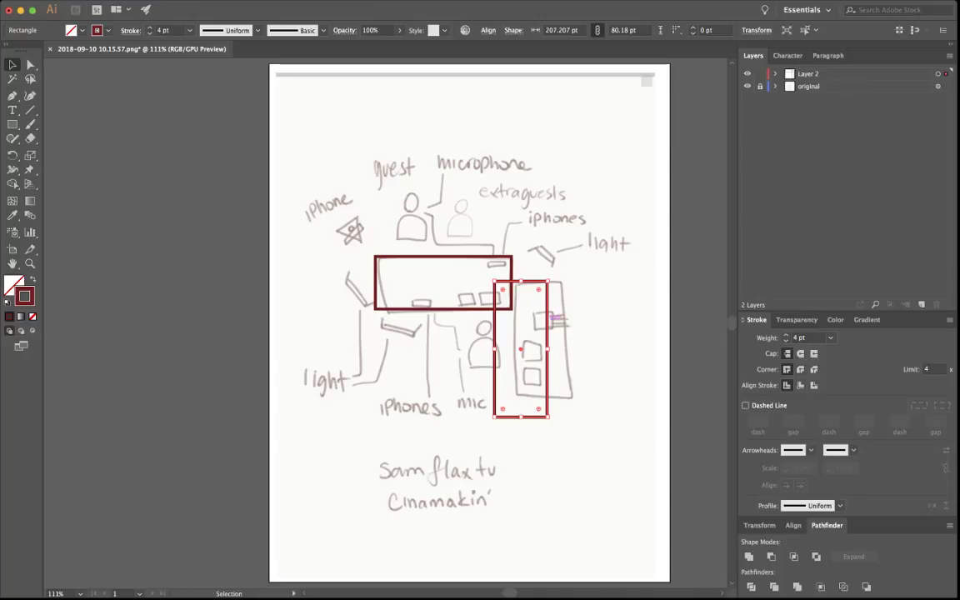
left_click_drag(550, 319, 574, 320)
key("super+shift+a")
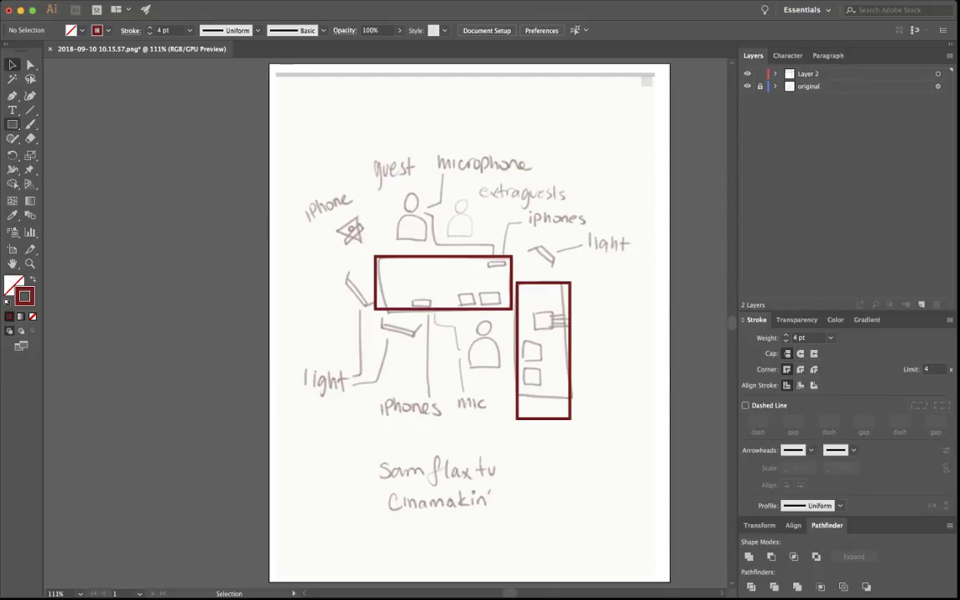
- Draw a body ellipse about 59 × 78 pt and a head circle about 31 pt over the sketched person below the table
key("m")
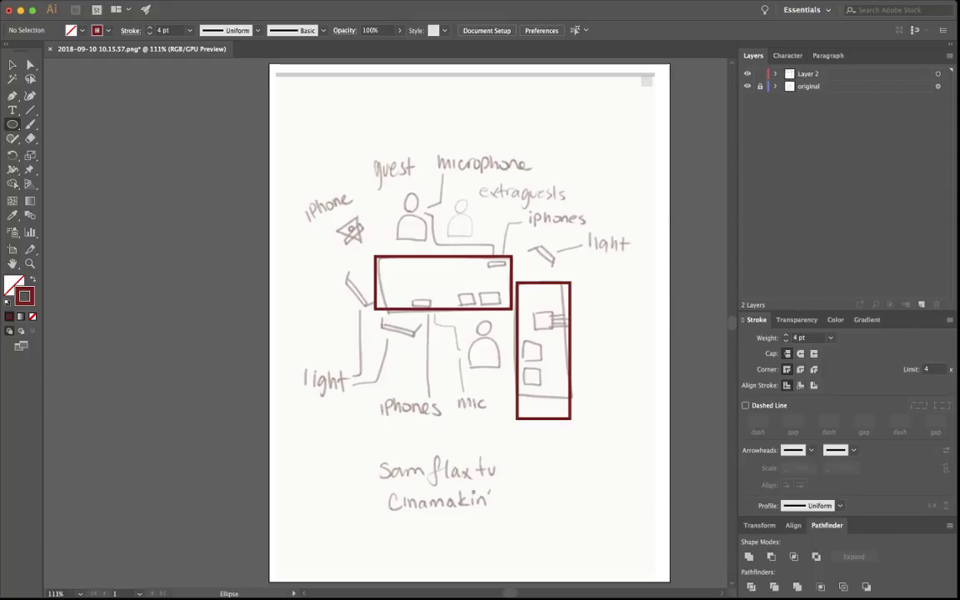
key("l")
left_click_drag(460, 337, 500, 383)
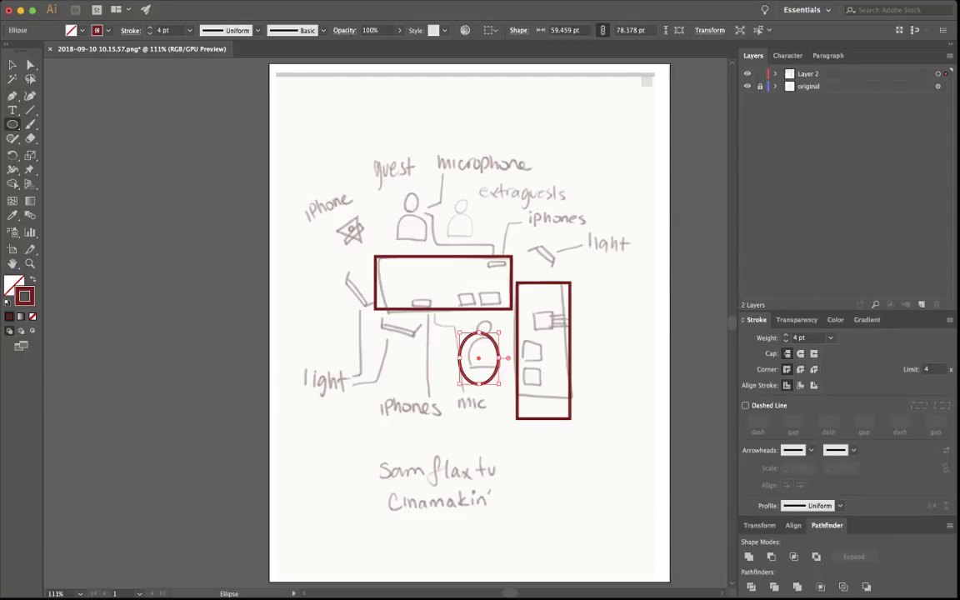
left_click_drag(469, 310, 490, 328)
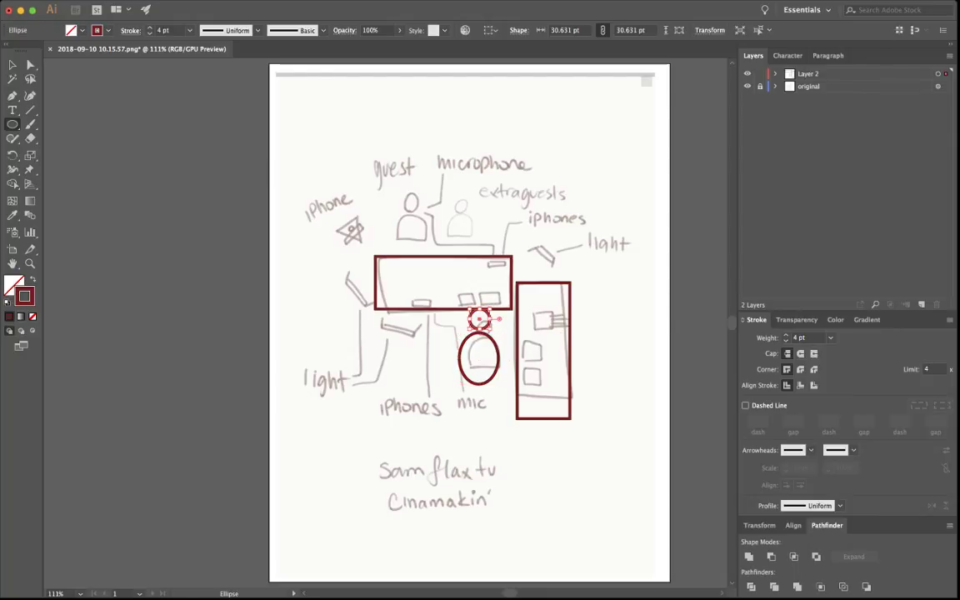
key("v")
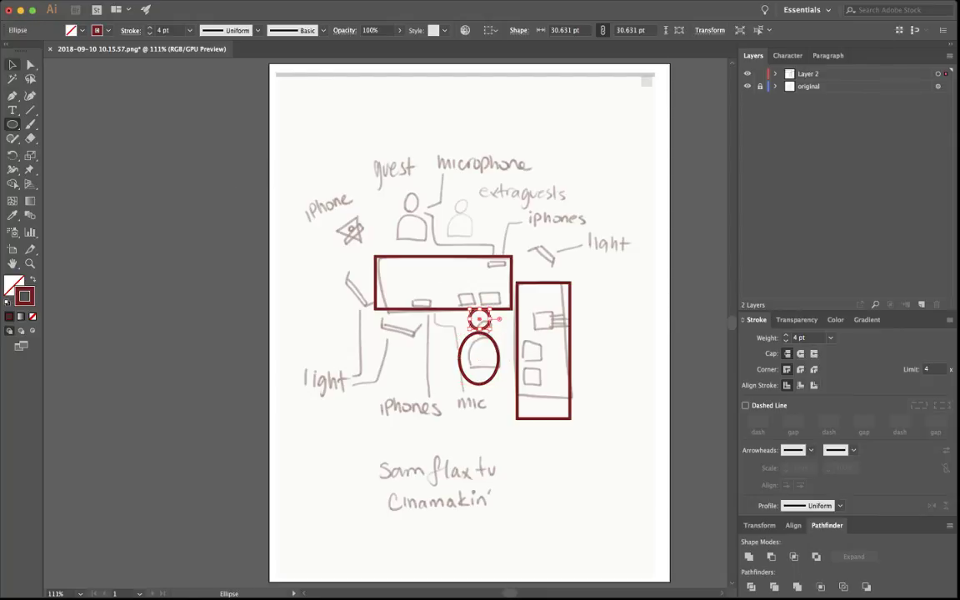
key("v")
key("super+shift+a")
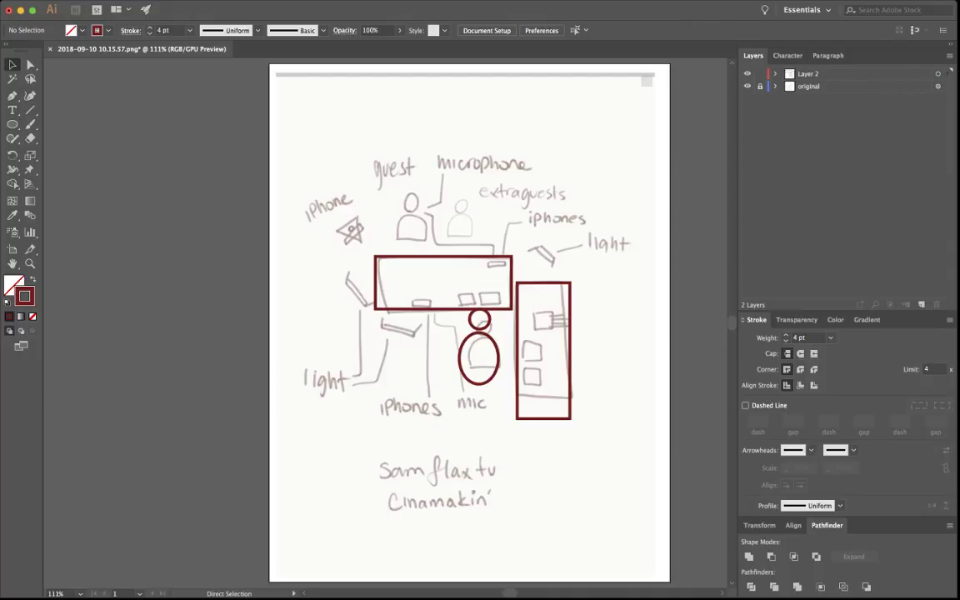
- Move the head circle and body ellipse together downward, clear of the table rectangle
left_click(479, 319)
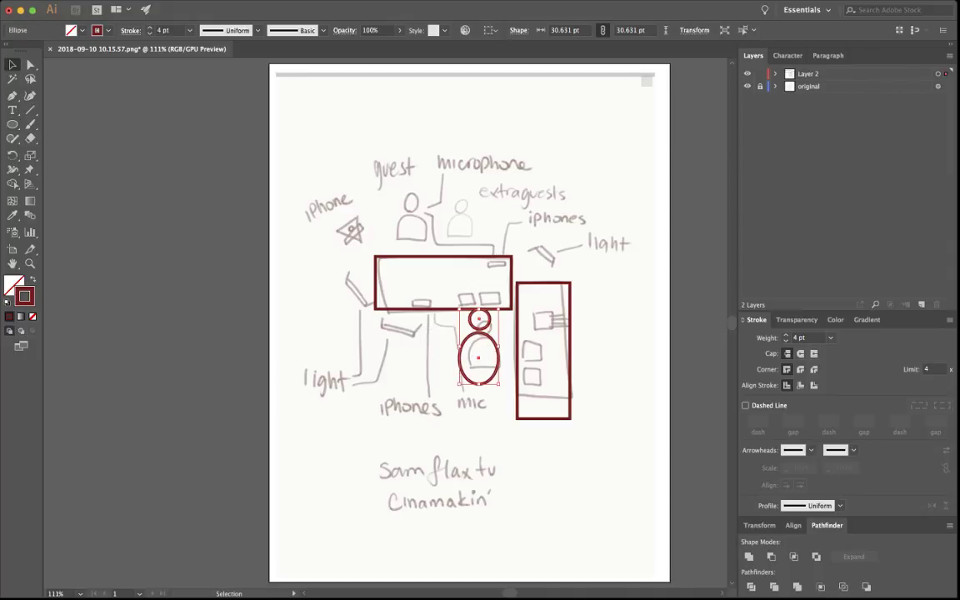
left_click(498, 365, "shift")
left_click_drag(498, 365, 495, 392)
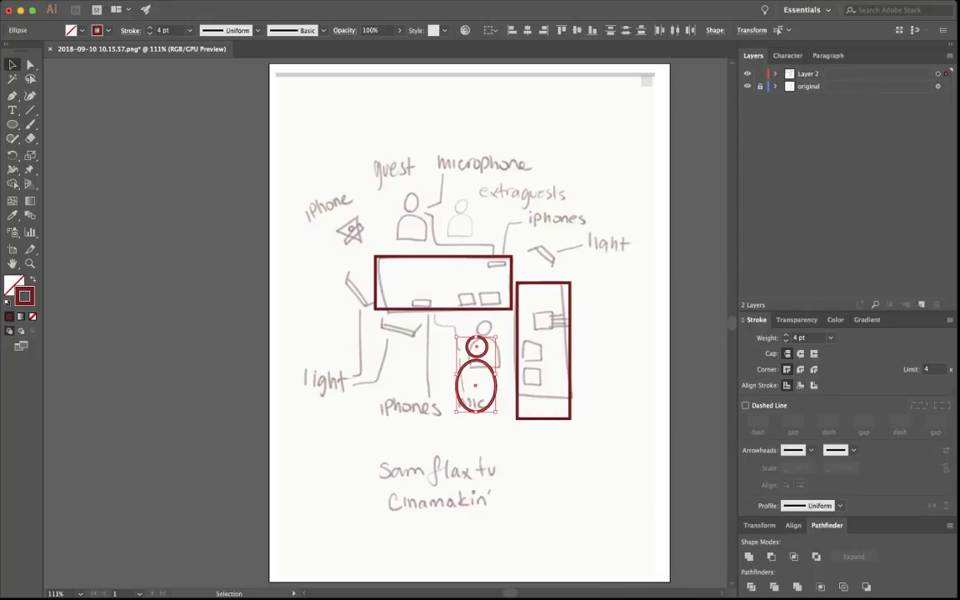
key("super+shift+a")
left_click_drag(422, 326, 478, 371)
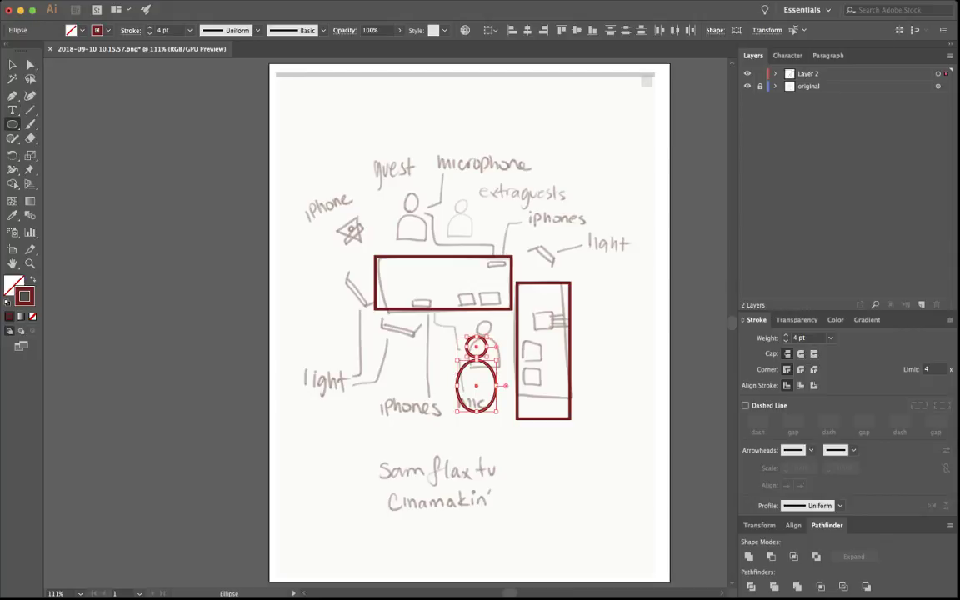
- Draw a rectangle about 153 × 94 pt over the body ellipse's lower half and subtract it to leave a half-oval
key("m")
mouse_move(411, 447)
left_mouse_down()
mouse_move(469, 424)
mouse_move(511, 385)
left_mouse_up()
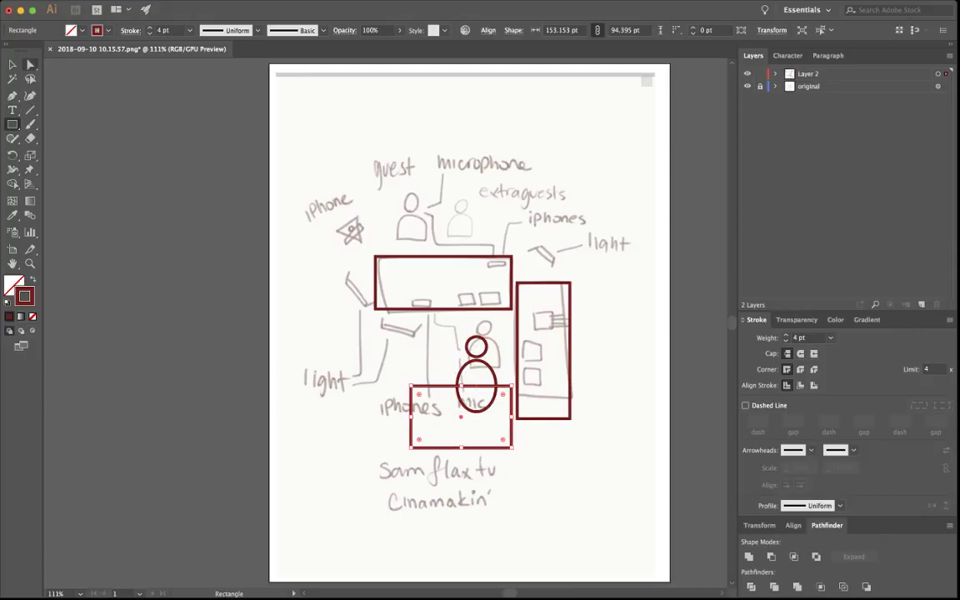
left_click(30, 64)
left_click_drag(387, 358, 463, 403)
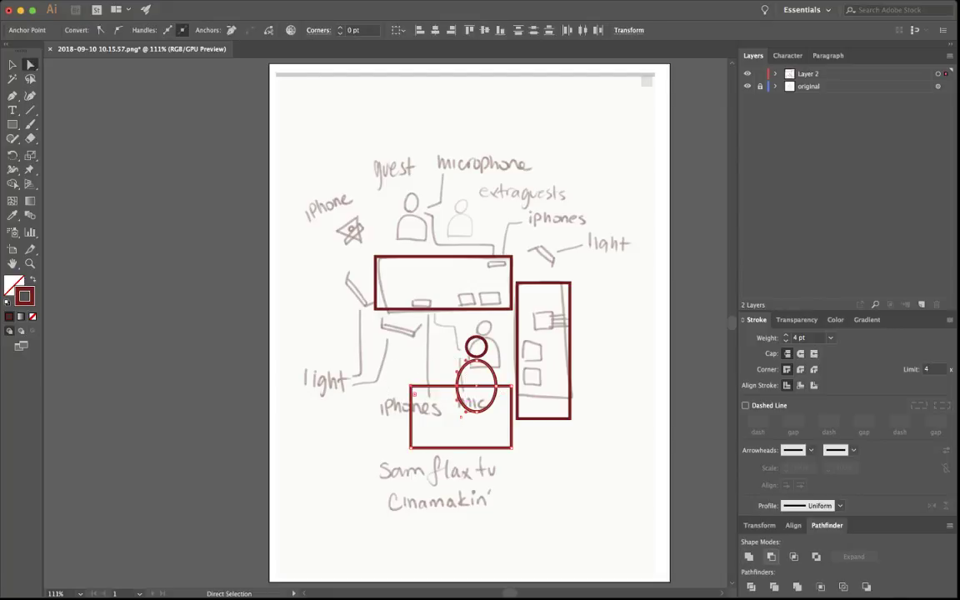
key("Delete")
key("super+shift+a")
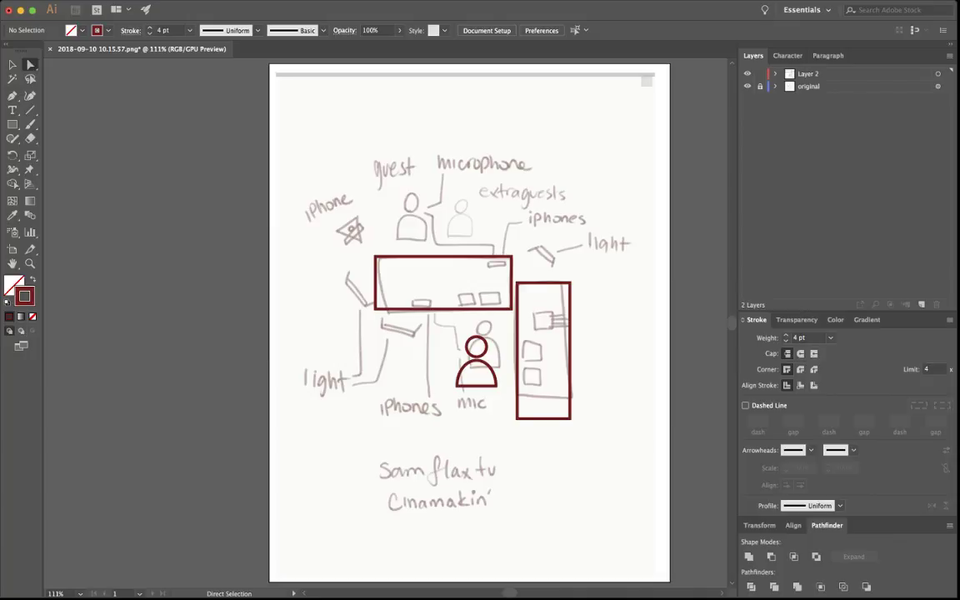
- Scale down the person's head and body together and position them over the sketched person below the table
left_click_drag(434, 332, 501, 388)
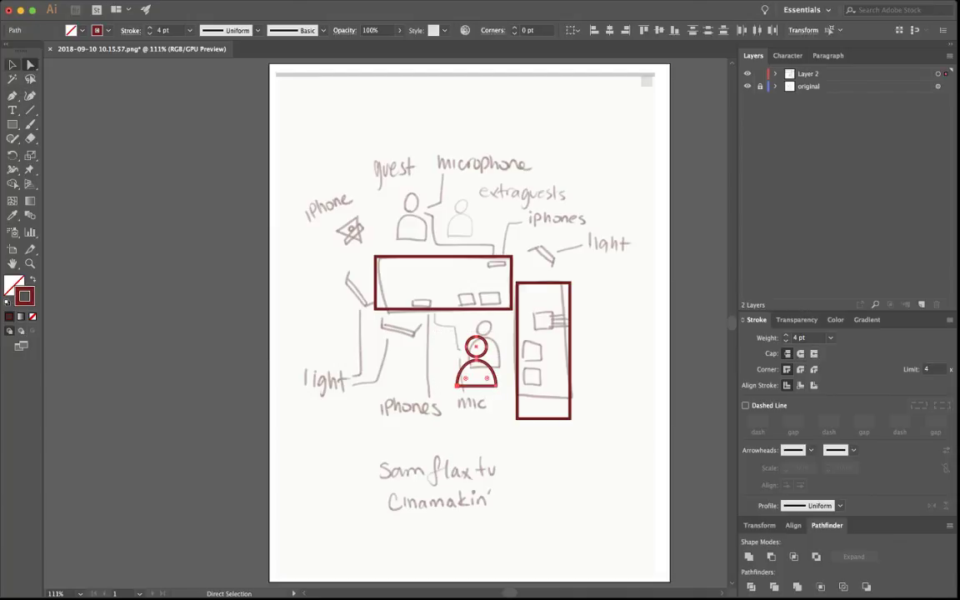
left_click(12, 62)
left_click_drag(427, 406, 509, 323)
mouse_move(498, 384)
left_mouse_down()
mouse_move(508, 389)
mouse_move(485, 371)
mouse_move(503, 339)
left_mouse_up()
key("super+shift+a")
- Duplicate the person figure to form an evenly spaced row of three guests along the table's upper edge
left_click_drag(445, 364, 448, 231)
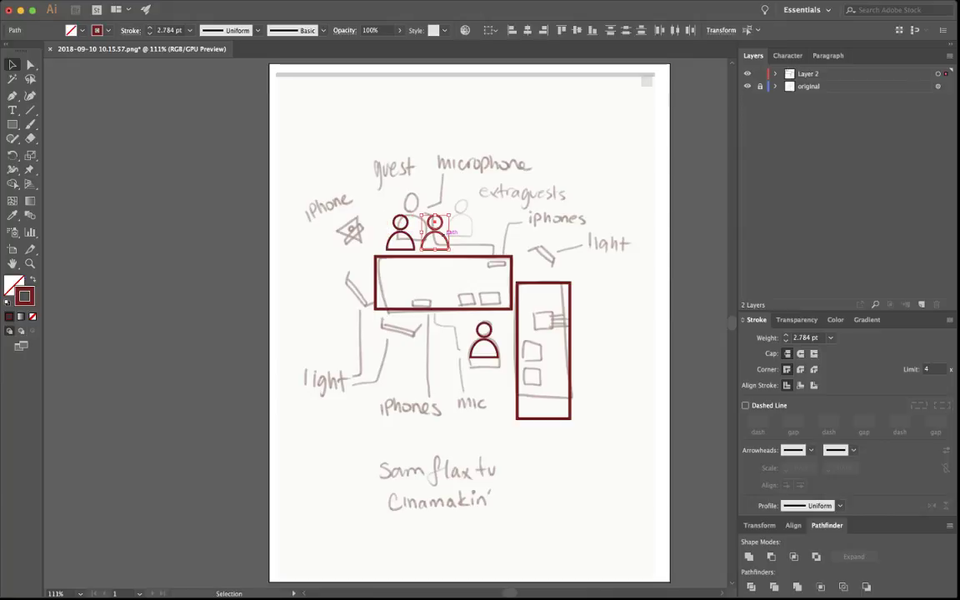
left_click_drag(434, 225, 469, 232)
key("super+shift+a")
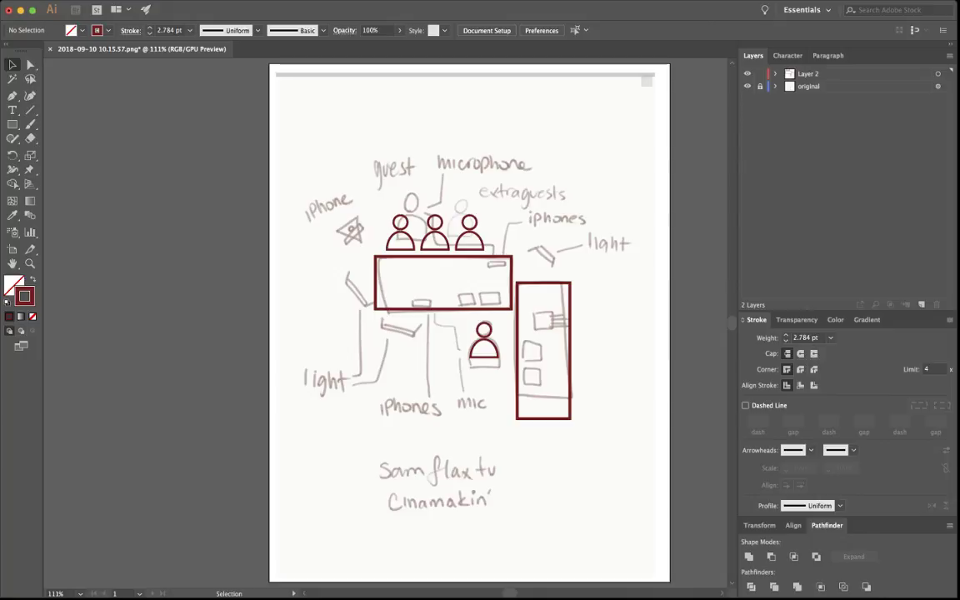
- Set the stroke color of all four person figures to green 287138
left_click_drag(450, 319, 503, 363)
left_click_drag(345, 185, 518, 225)
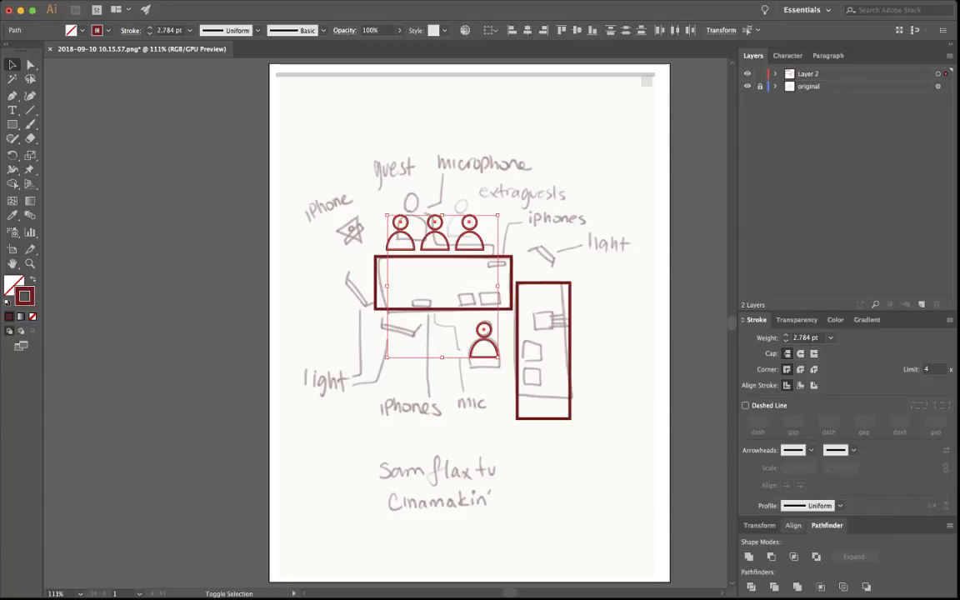
key("F6")
mouse_move(785, 450)
left_mouse_down()
mouse_move(810, 450)
mouse_move(802, 431)
left_mouse_up()
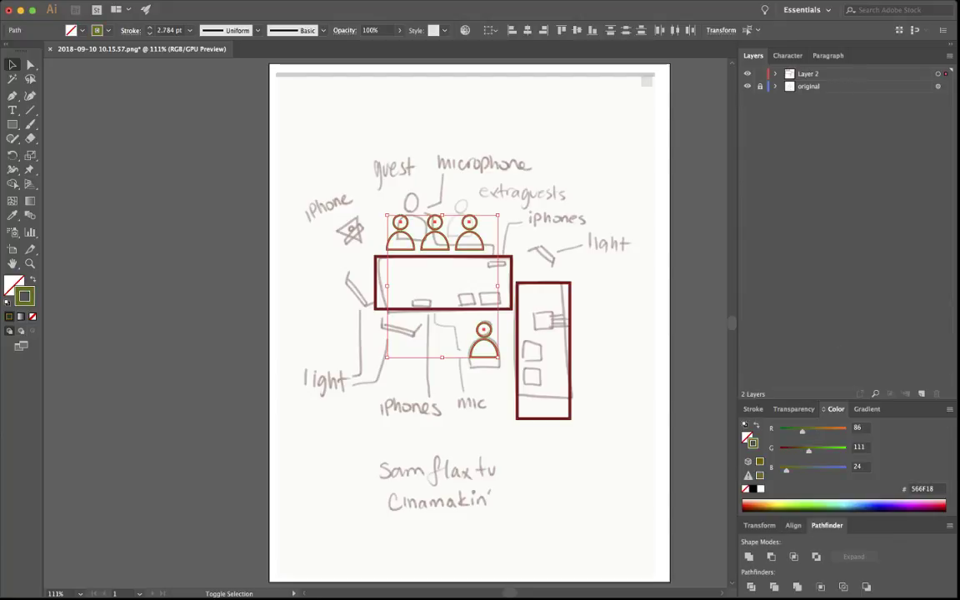
left_click_drag(786, 469, 792, 470)
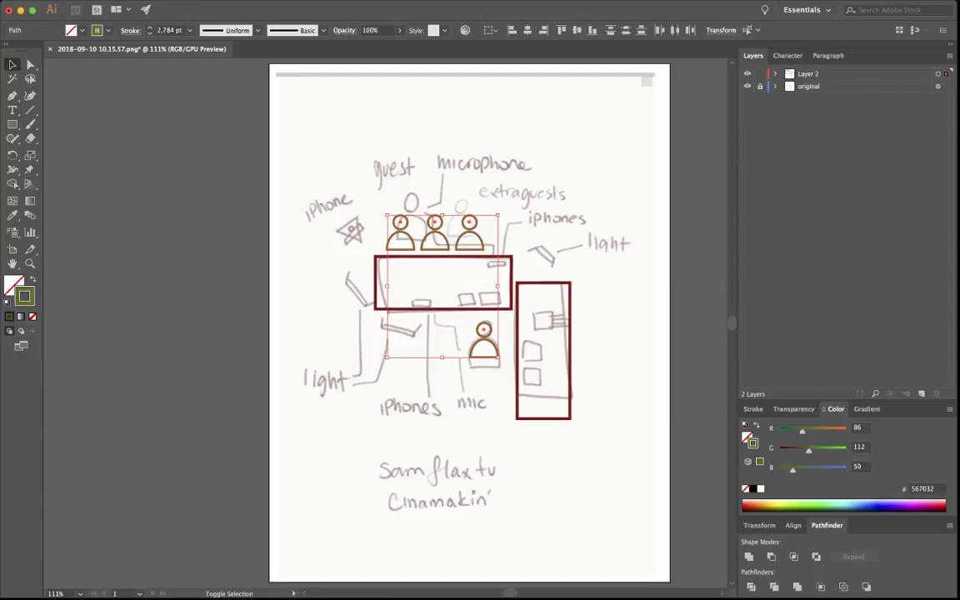
left_click_drag(803, 431, 788, 431)
left_click_drag(793, 470, 780, 470)
left_click(749, 475)
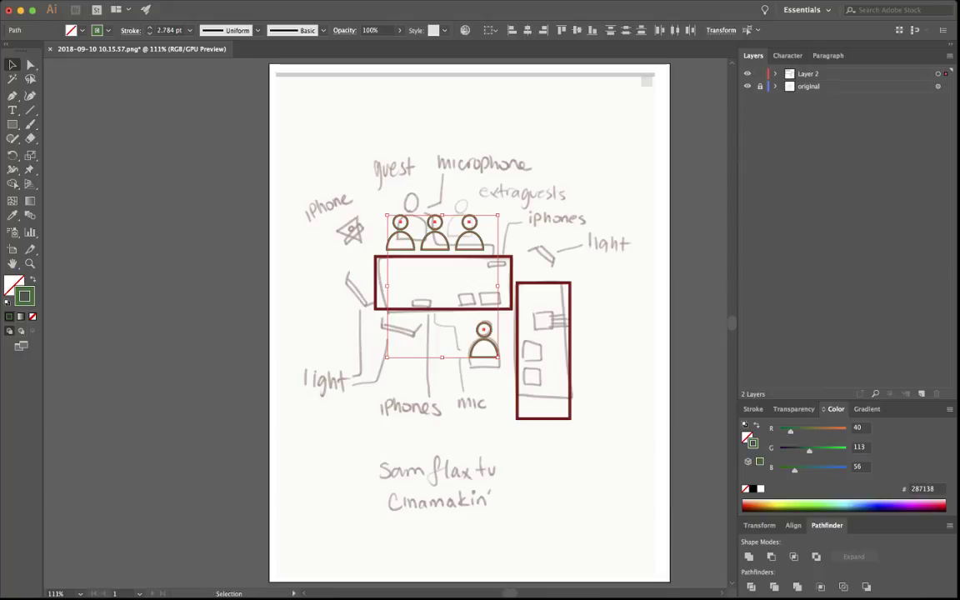
- Hide the original sketch layer to check the traced tables and figures on their own, and show it again
key("super+shift+a")
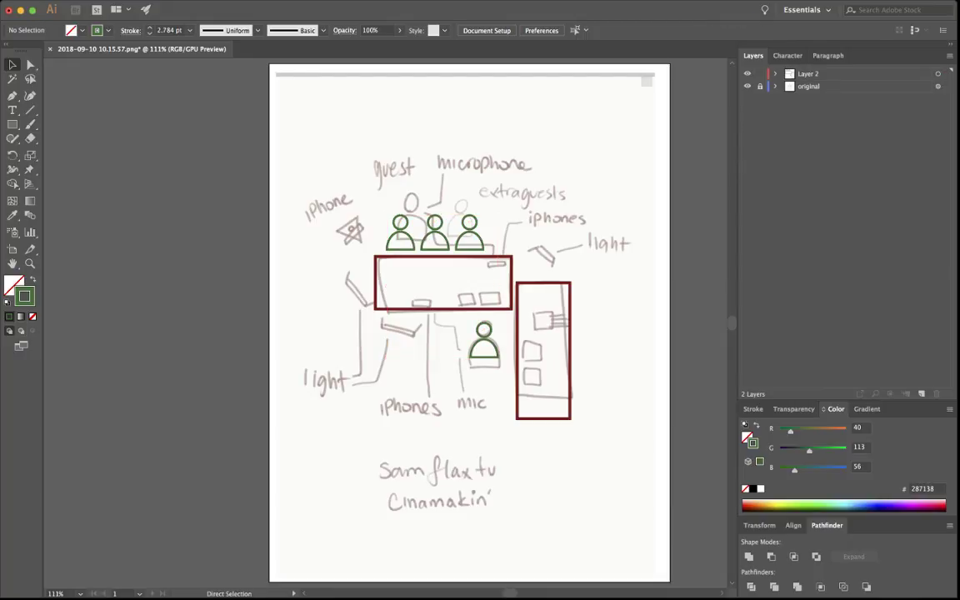
key("super+plus")
key("super+plus")
mouse_move(386, 323)
left_mouse_down()
mouse_move(243, 336)
mouse_move(377, 324)
left_mouse_up()
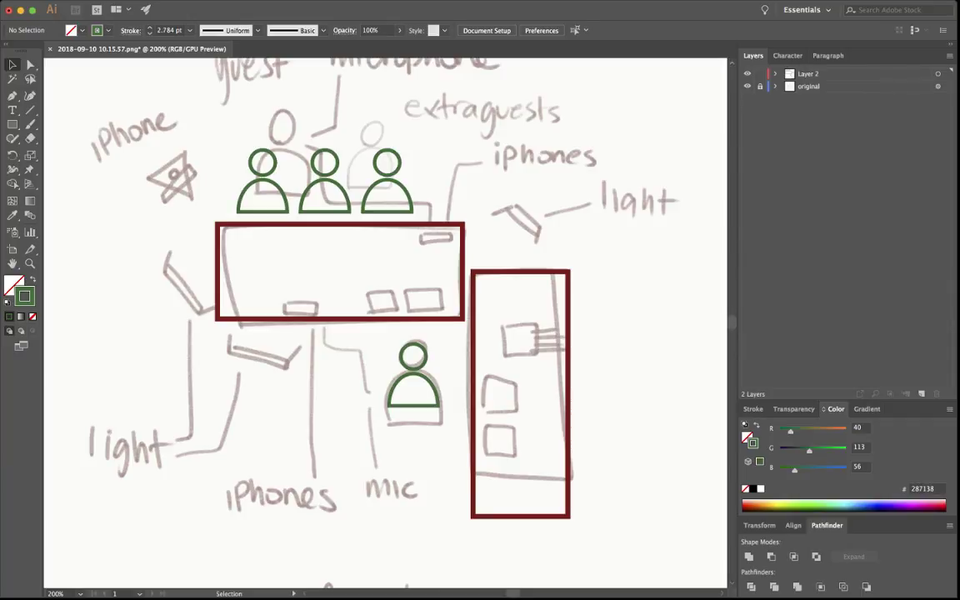
left_click(746, 86)
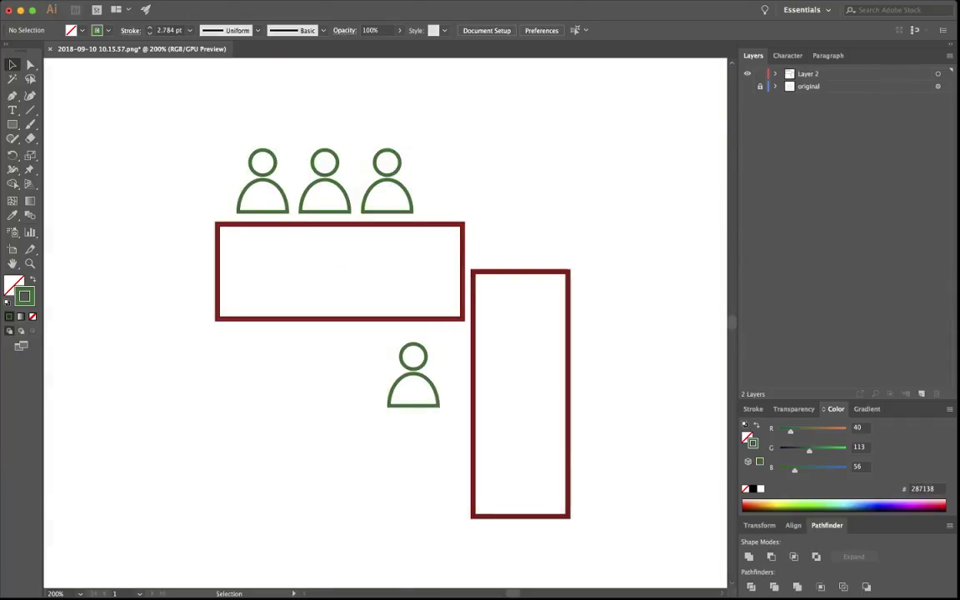
left_click(746, 86)
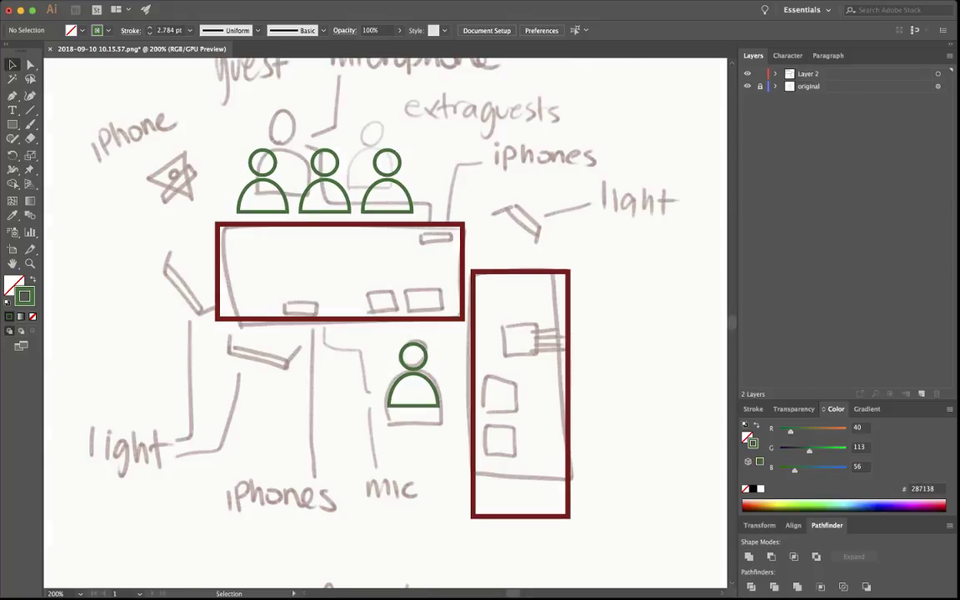
- Add a HOST text label below the person figure under the table and center-align its text
left_click(12, 109)
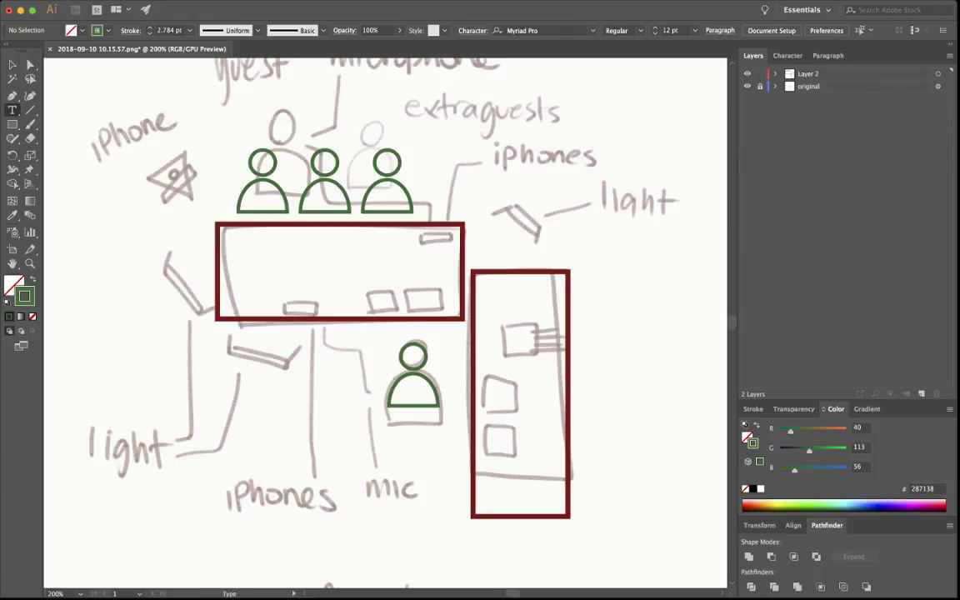
left_click(407, 435)
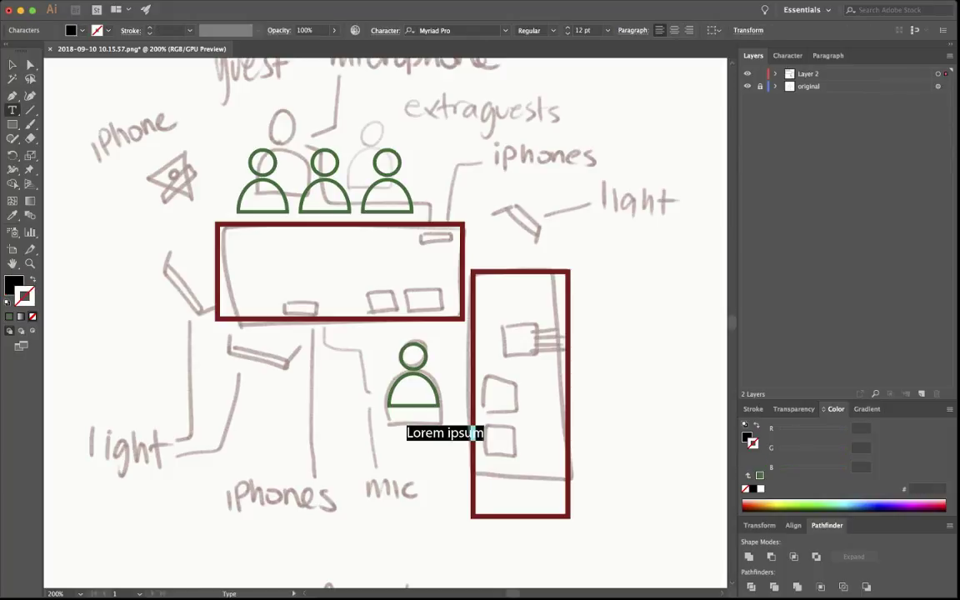
type("HOST")
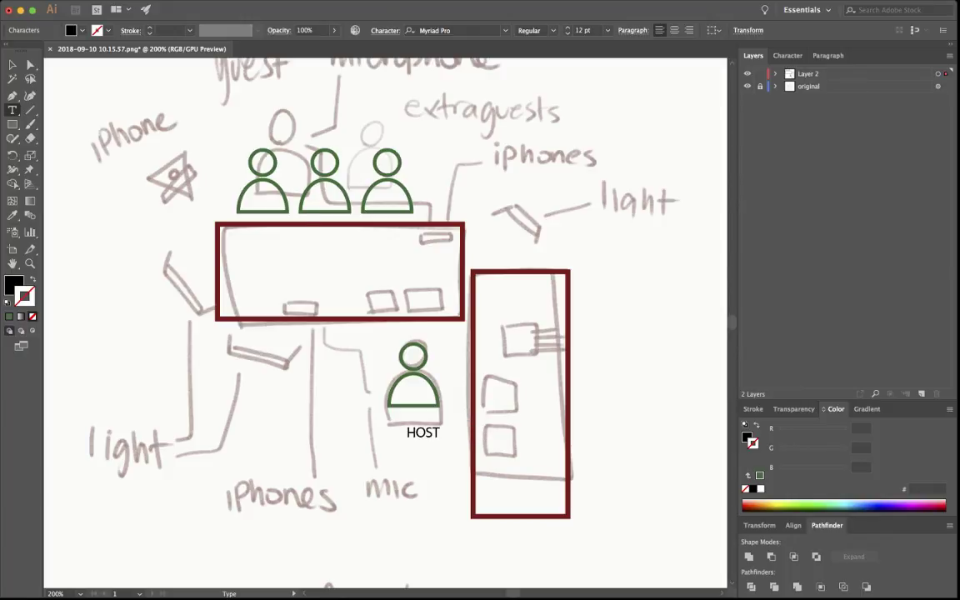
key("Escape")
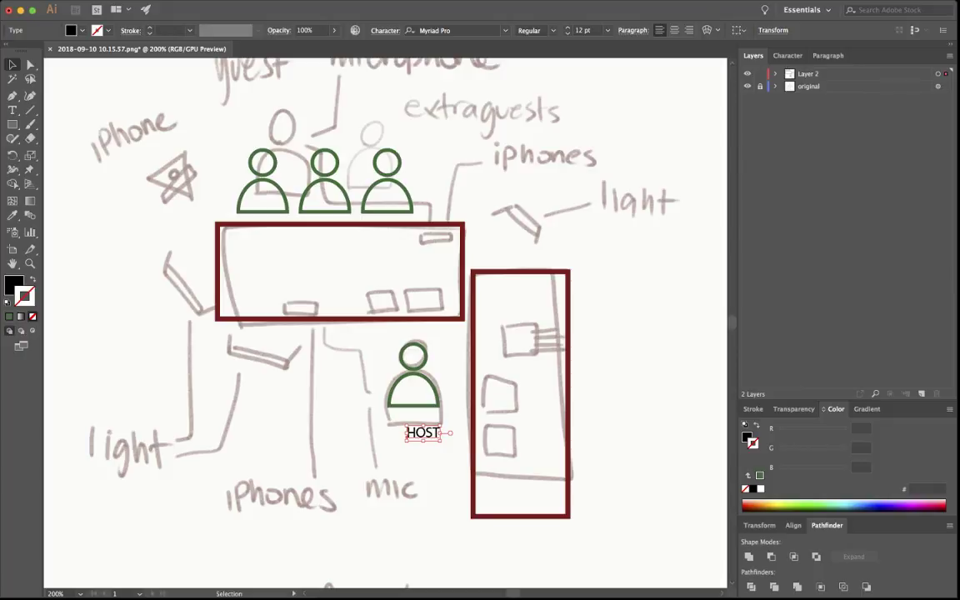
left_click(674, 30)
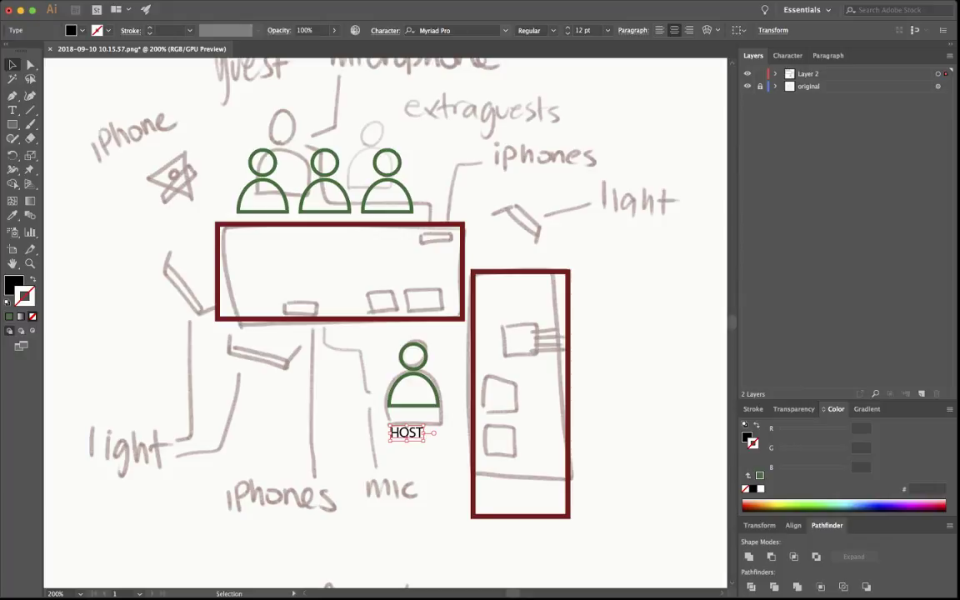
- Set the HOST label's font to Bebas Neue and enlarge it to about 28.86 pt, centered below the host figure
left_click(505, 30)
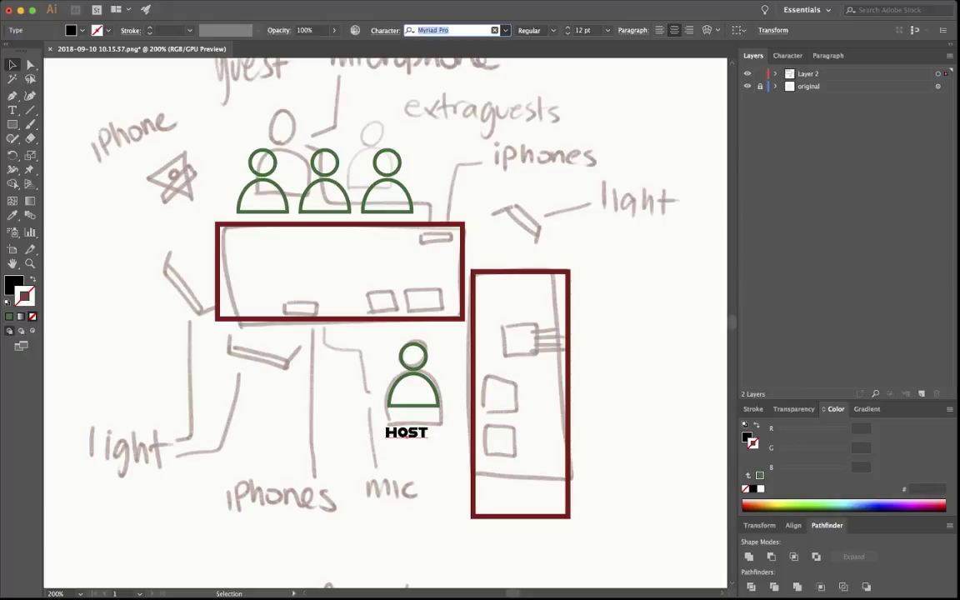
key("Down")
key("Down")
key("Down")
key("Down")
key("Down")
key("Down")
key("Down")
key("Down")
key("Return")
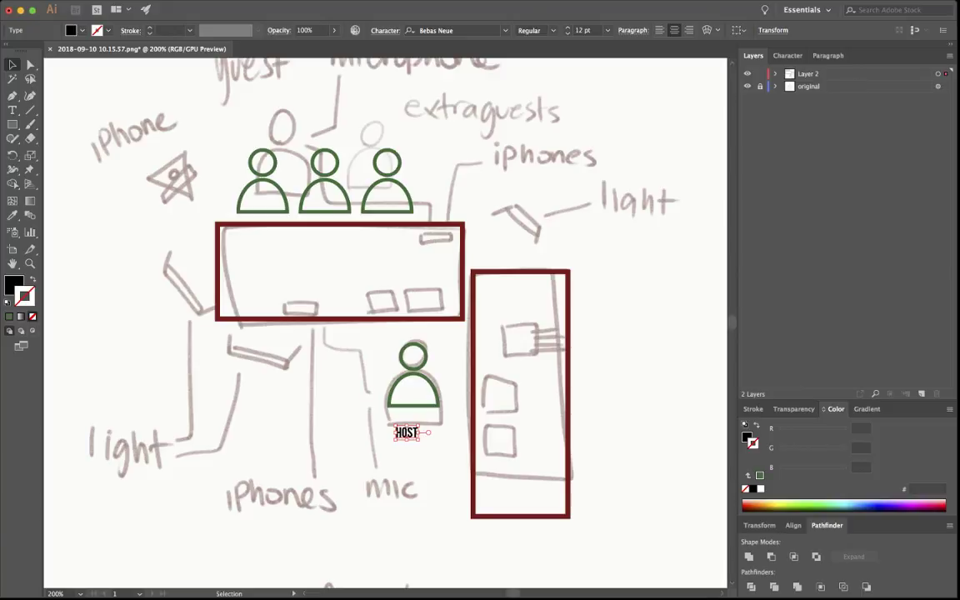
mouse_move(418, 439)
left_mouse_down()
mouse_move(454, 461)
mouse_move(432, 434)
left_mouse_up()
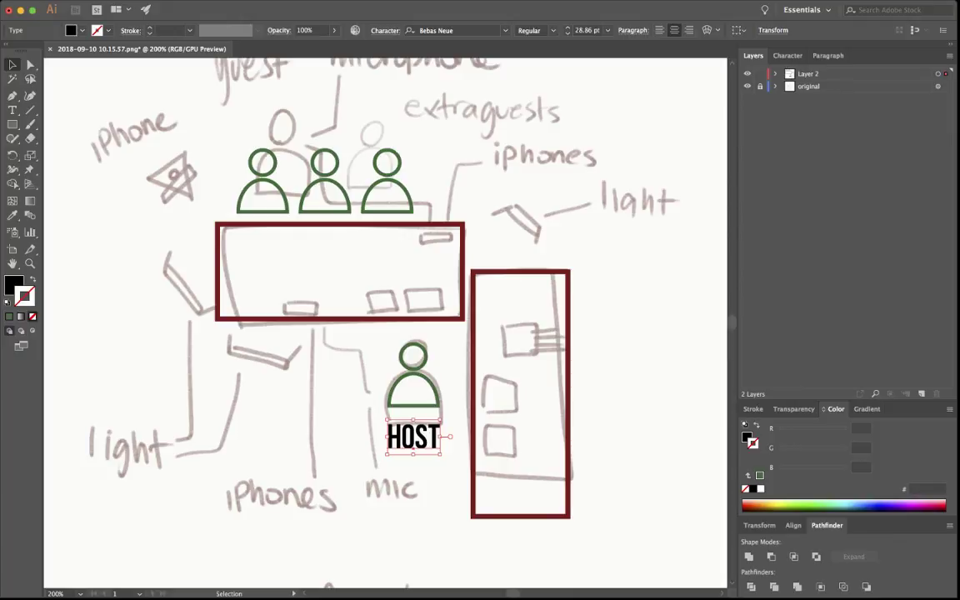
- Set the HOST label's fill color to gray 999999 and deselect it
left_click(825, 429)
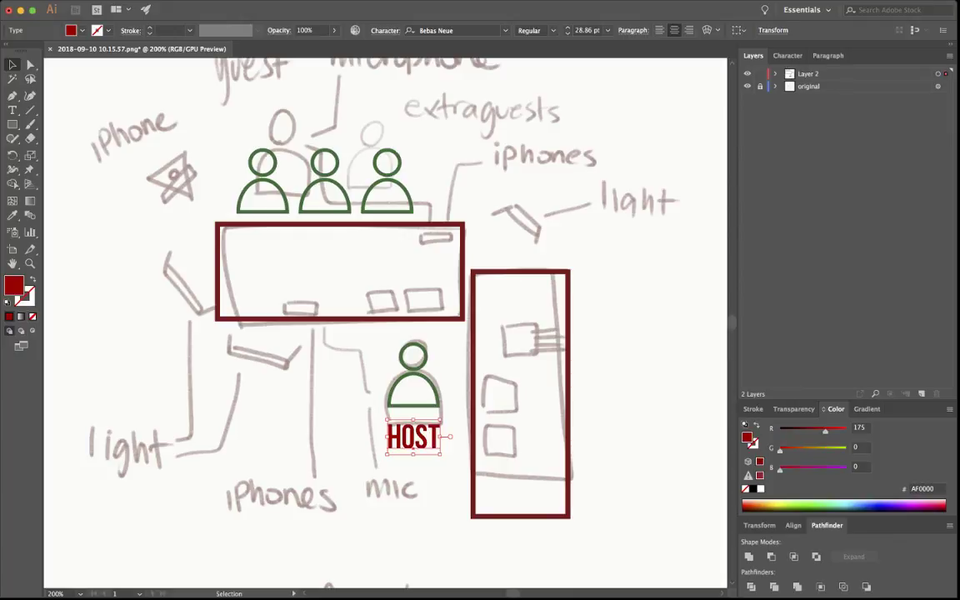
left_click(825, 449)
left_click(824, 466)
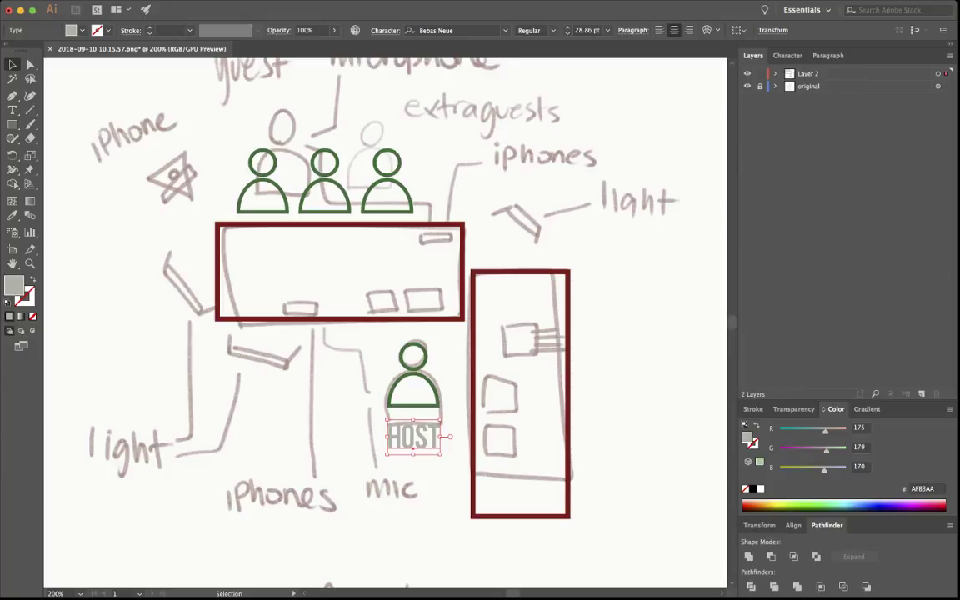
left_click(823, 450)
left_click(759, 462)
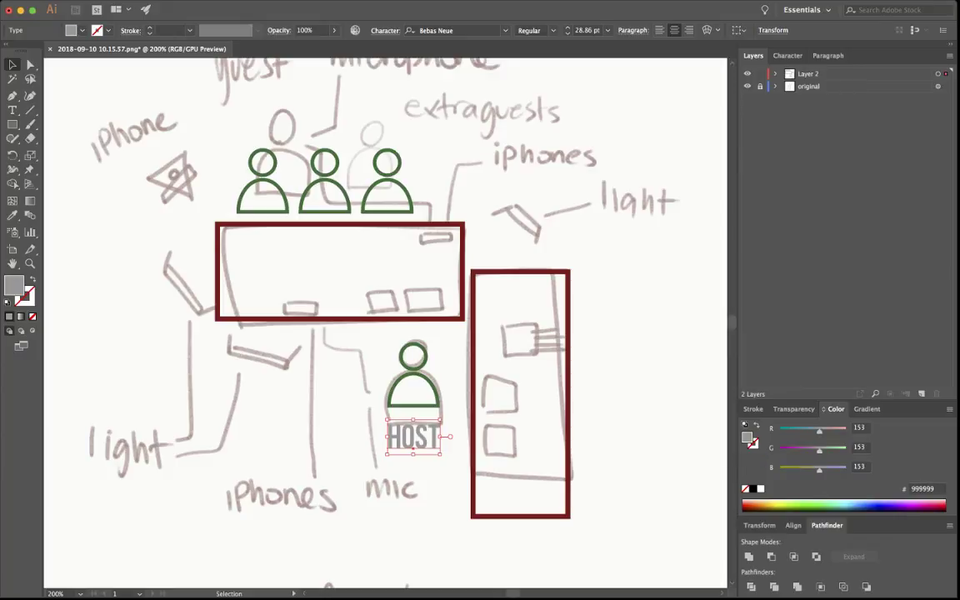
key("super+shift+a")
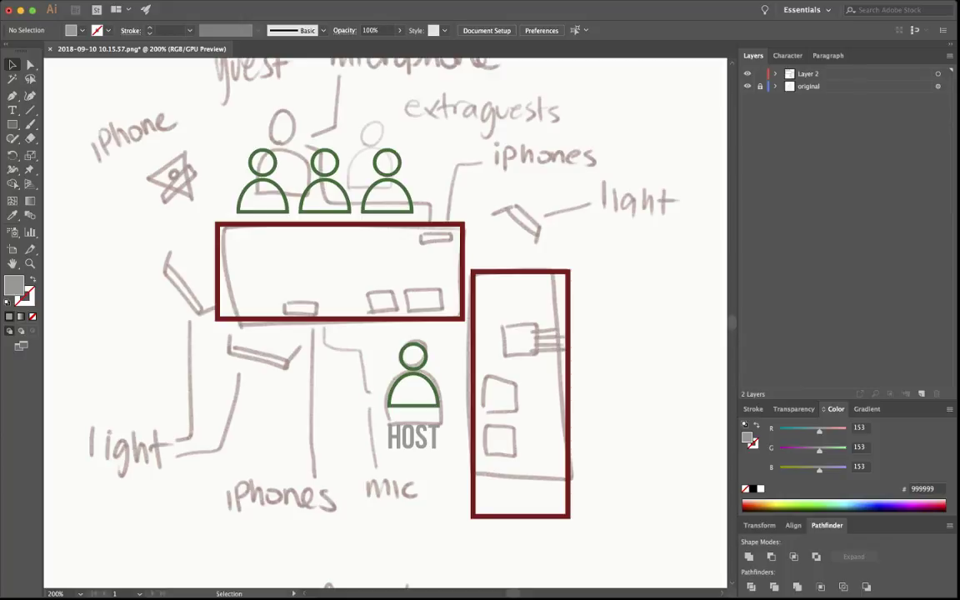
- Create a new layer above Layer 2 and move the HOST label and all person figure shapes into it
key("super+Tab")
left_click_drag(385, 322, 393, 367)
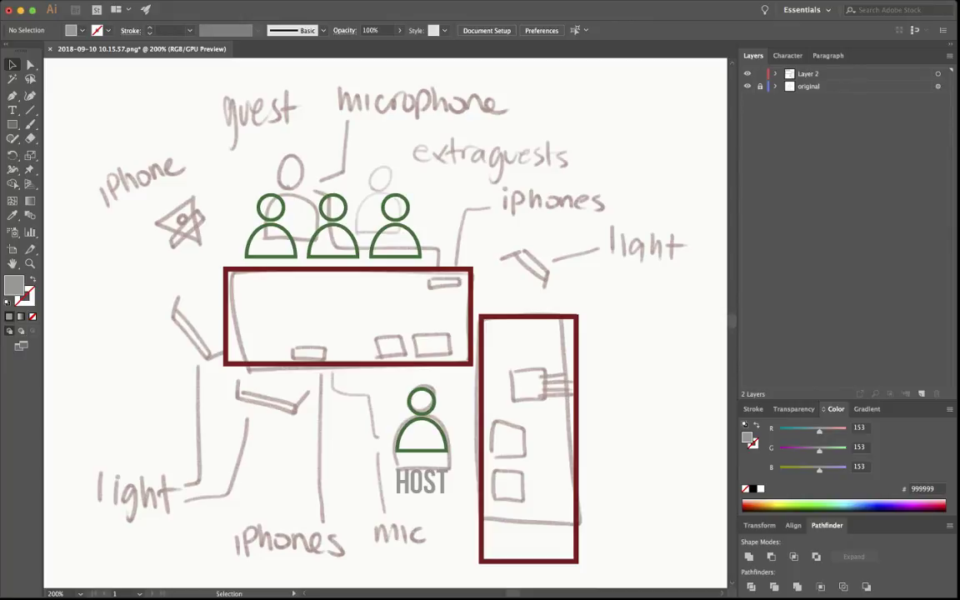
left_click(775, 74)
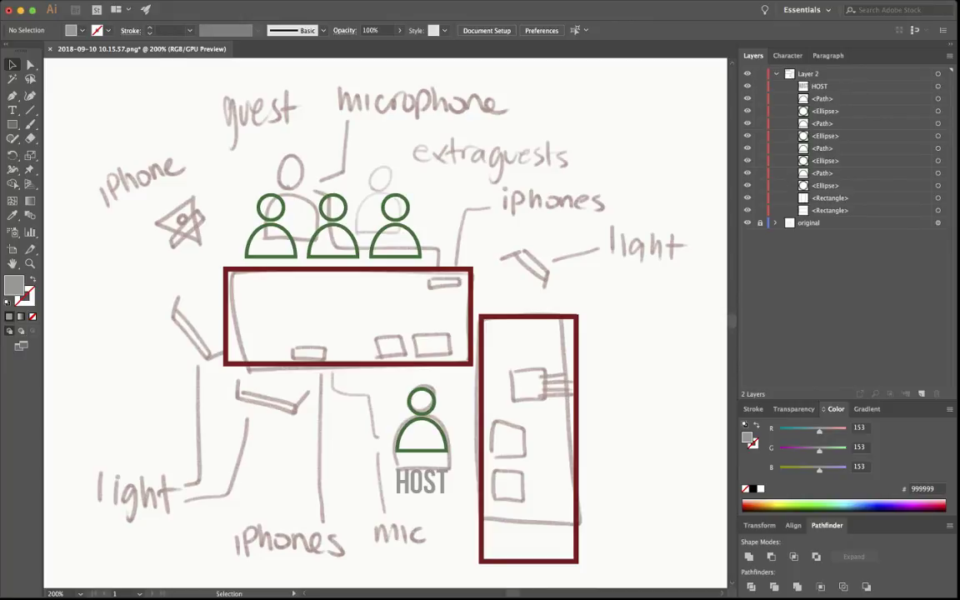
left_click(841, 73)
left_click(921, 393)
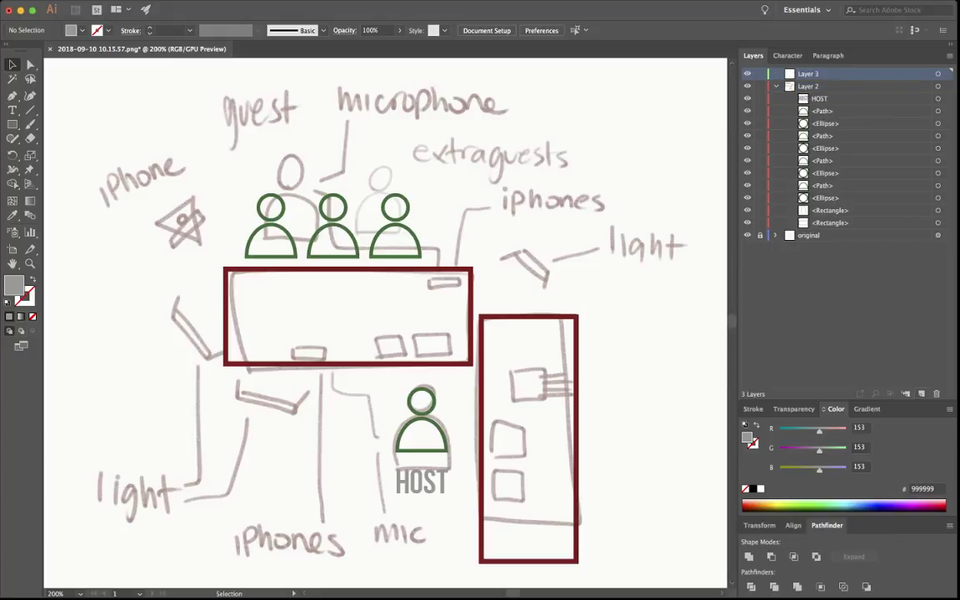
left_click(841, 198)
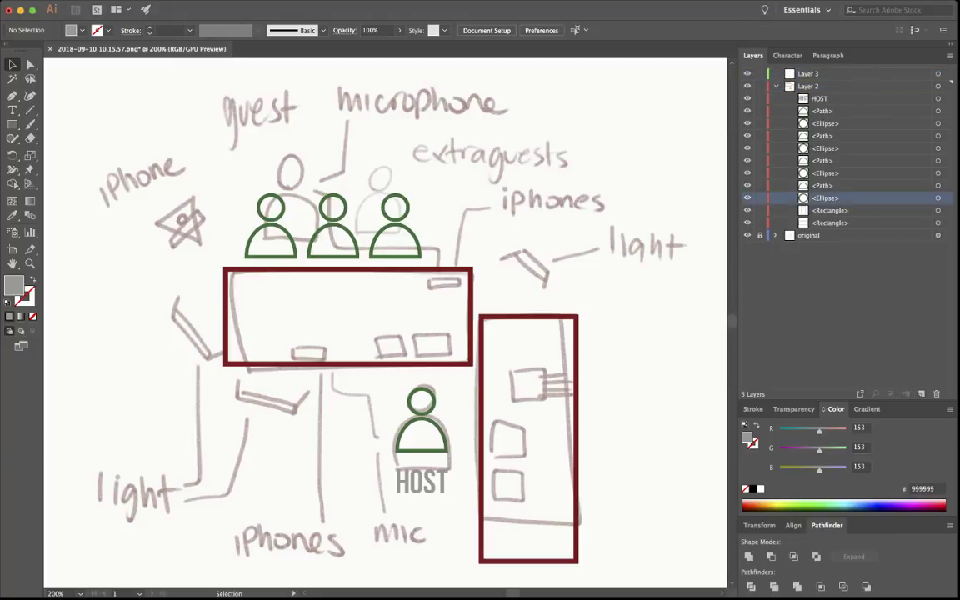
left_click(841, 98, "shift")
left_click_drag(842, 98, 842, 74)
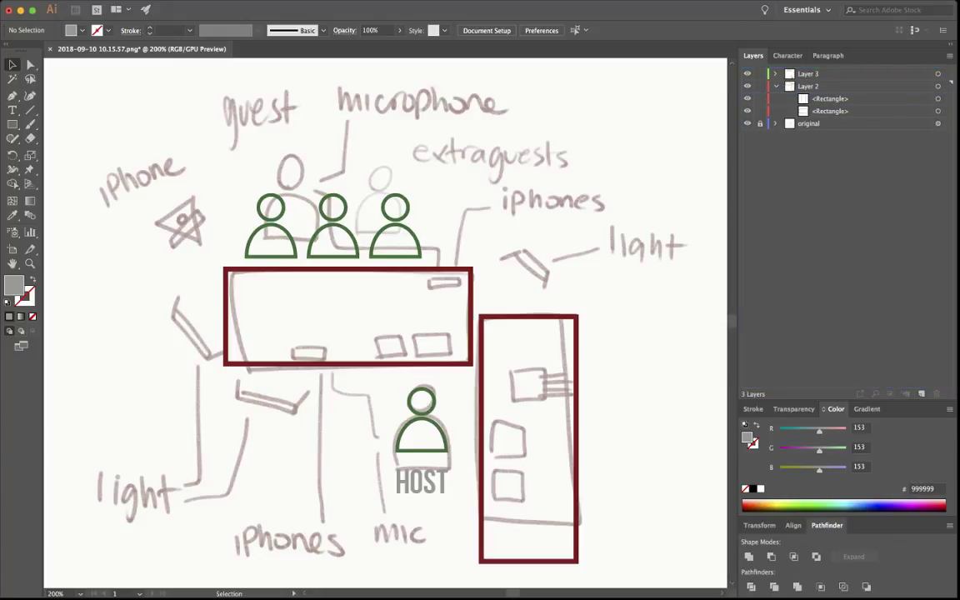
- Rename Layer 2, which holds the two table rectangles, to TABLES and lock it
double_click(809, 86)
type("TABLES")
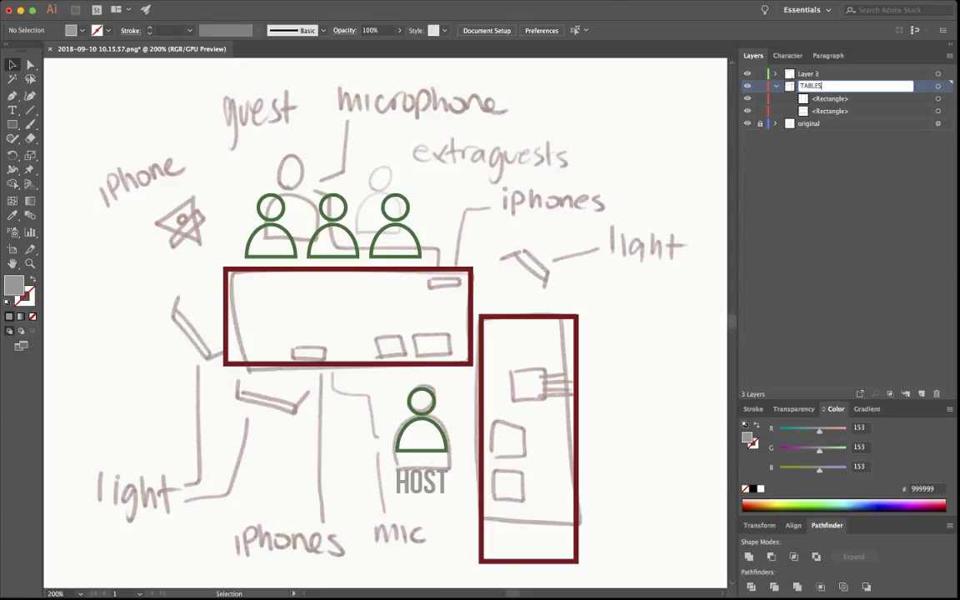
key("Return")
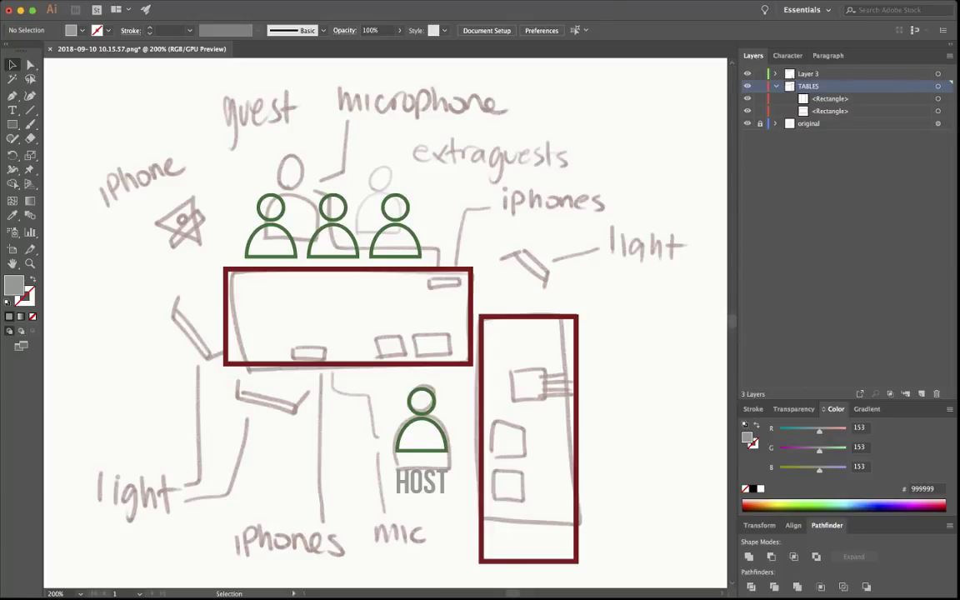
left_click(775, 86)
left_click(759, 86)
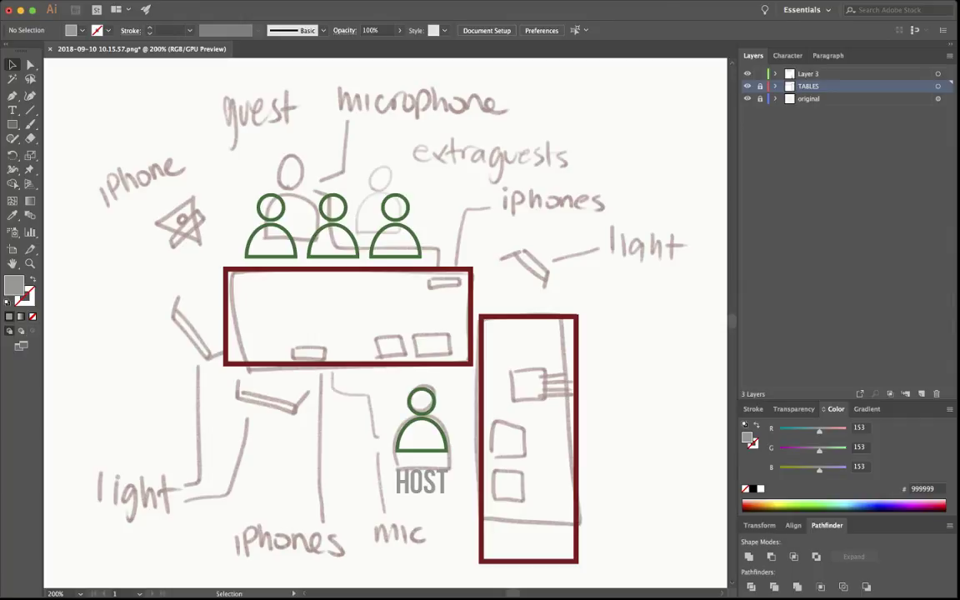
- Rename Layer 3, which holds the people and the label, to HOSTS GUESTS
left_click(808, 73)
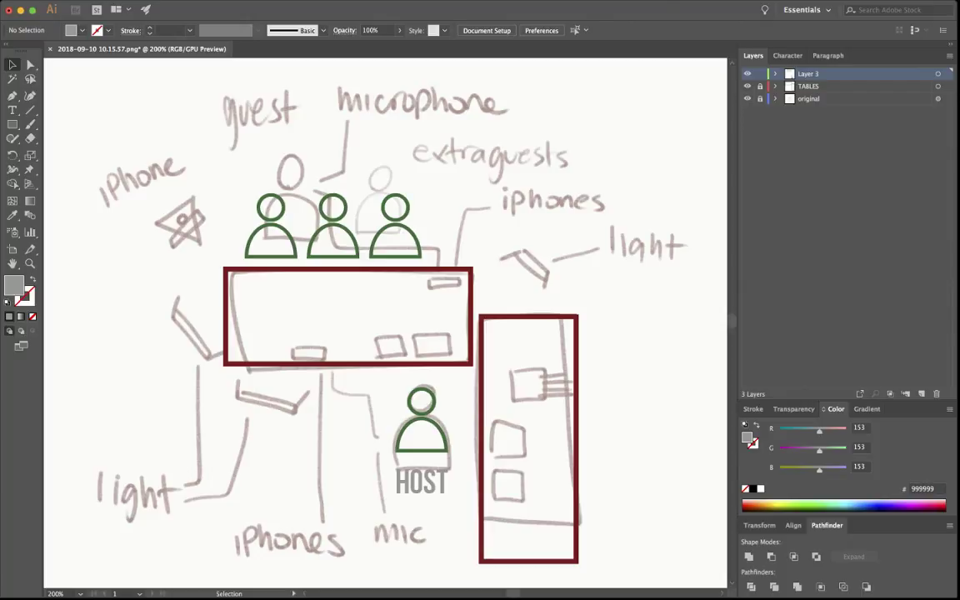
key("space")
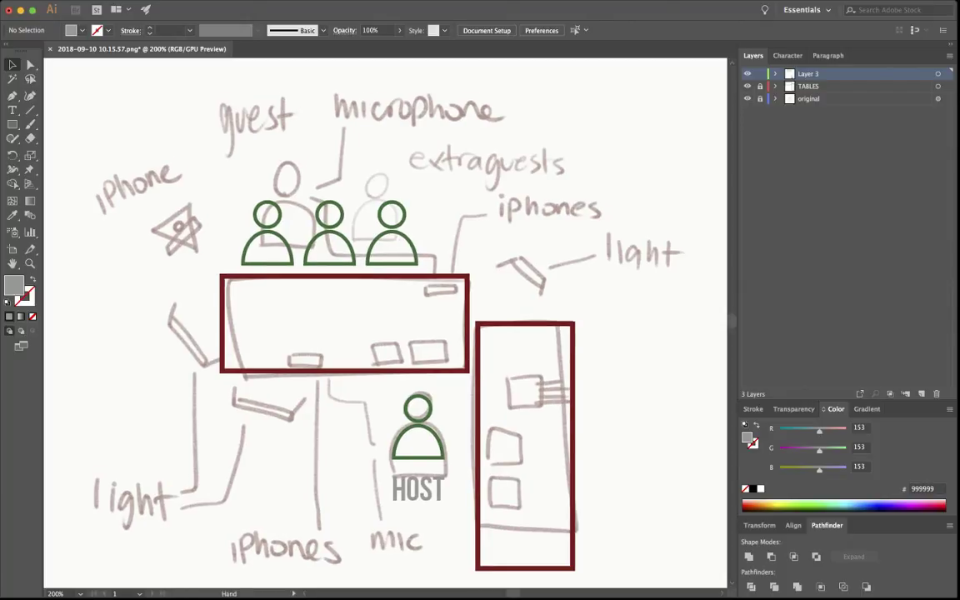
double_click(809, 73)
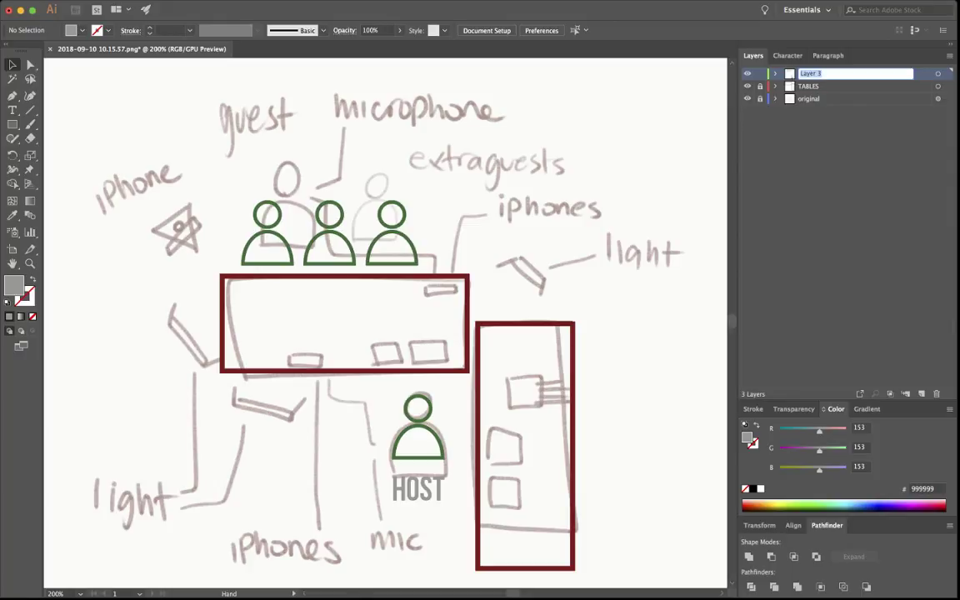
type("HOSTS GUESTS")
key("Return")
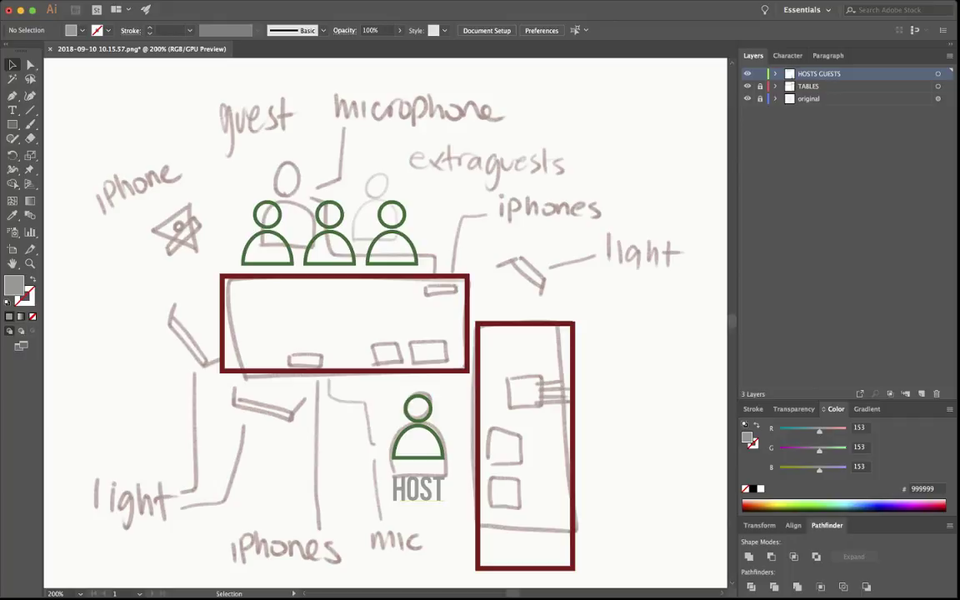
- Duplicate the HOST label to just below the leftmost guest figure and change the copy's text to GUESTS
left_click(417, 489)
left_click_drag(417, 492, 267, 300)
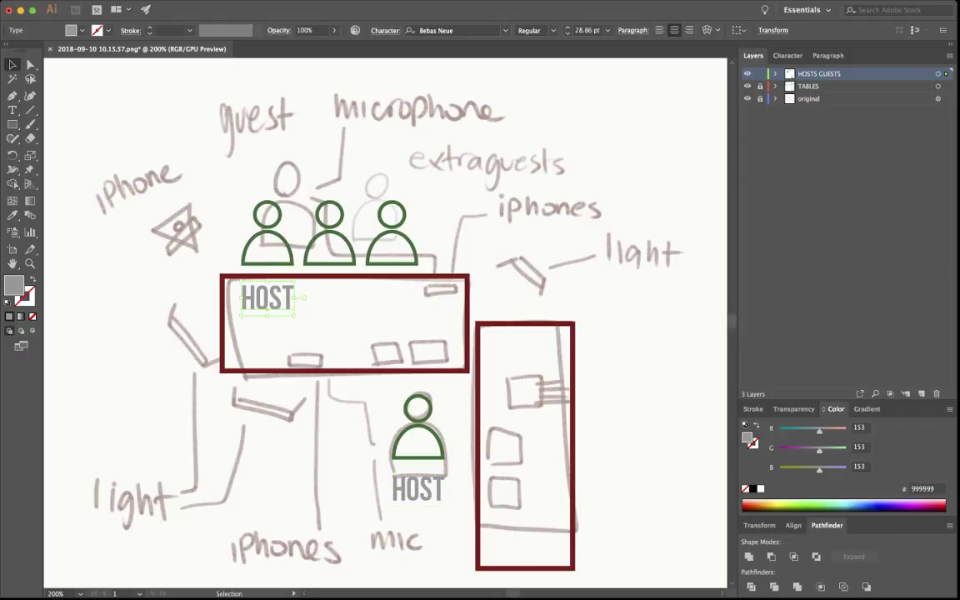
double_click(267, 299)
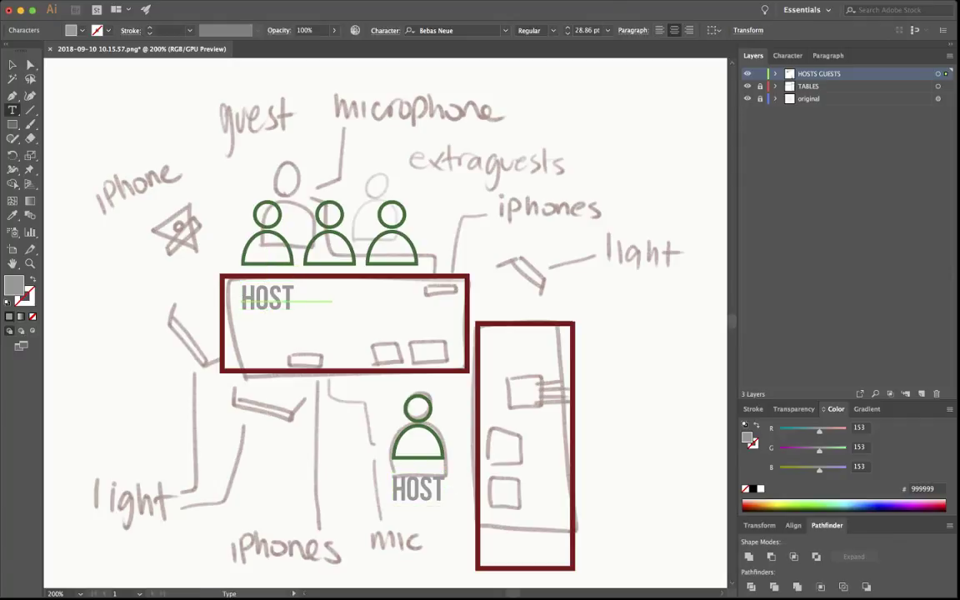
key("super+shift+a")
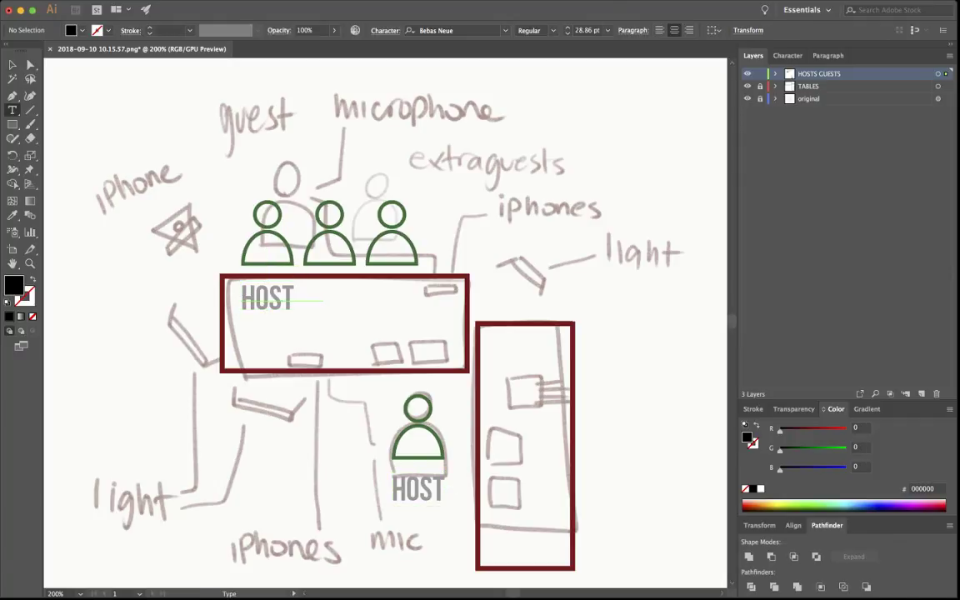
key("v")
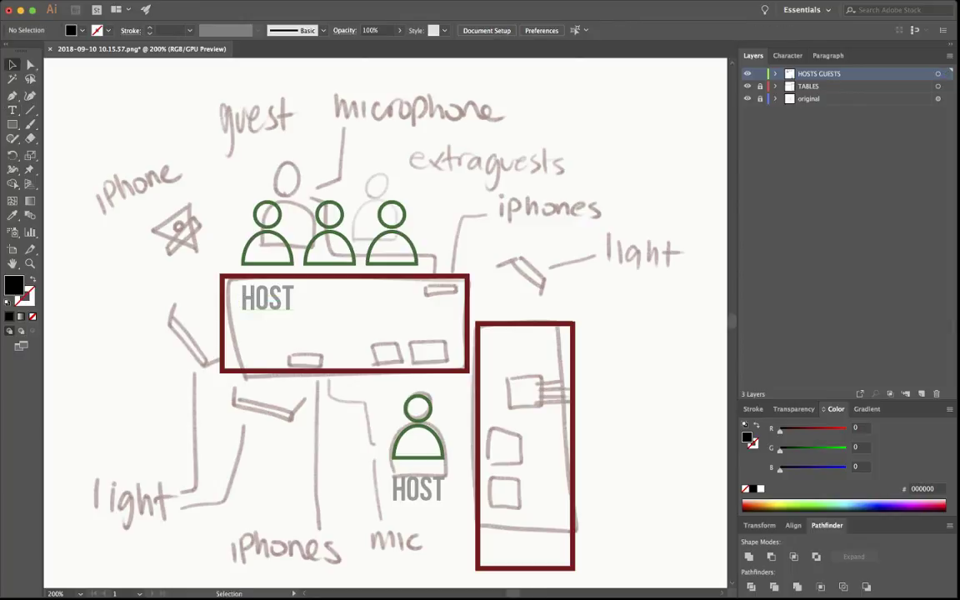
double_click(267, 298)
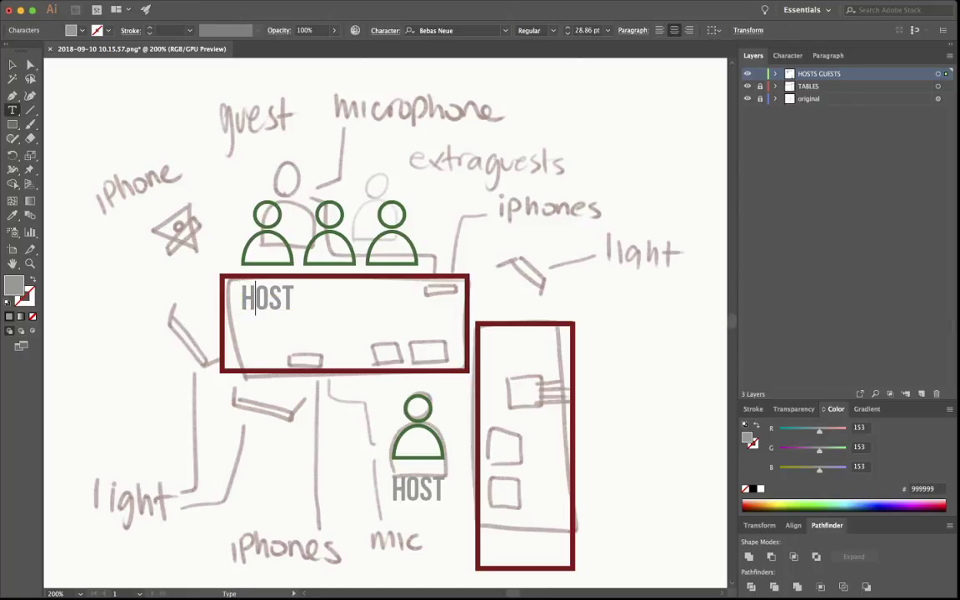
key("super+a")
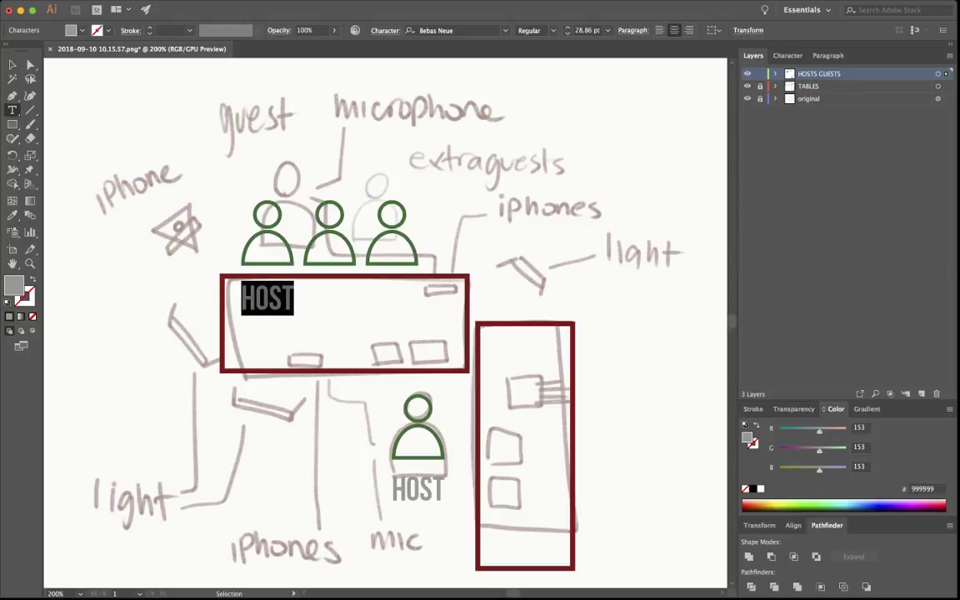
type("GUESTS")
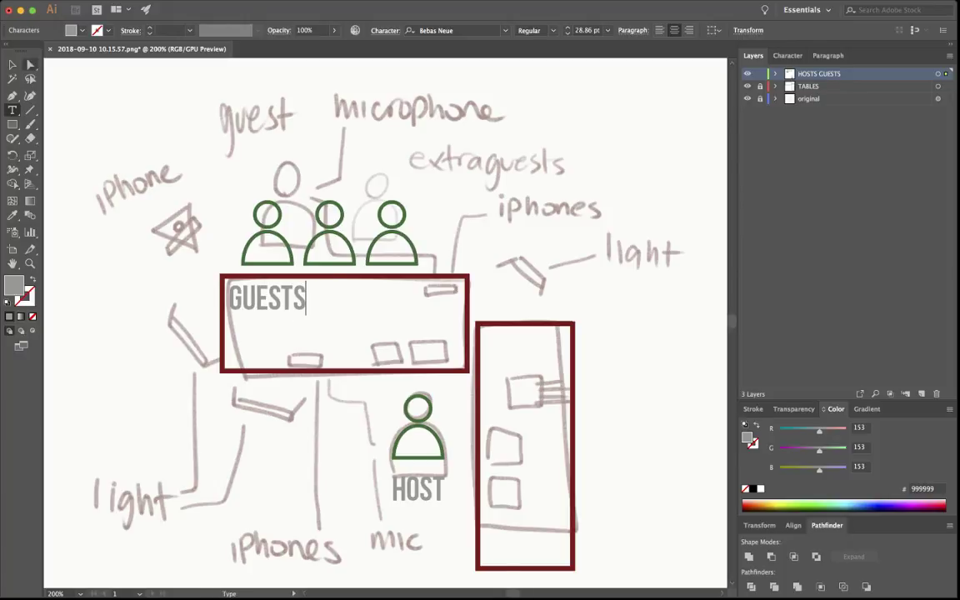
- Centre the GUESTS label below the middle guest figure and move the HOST label slightly closer to the host figure
key("Escape")
left_click_drag(267, 297, 330, 298)
key("super+shift+a")
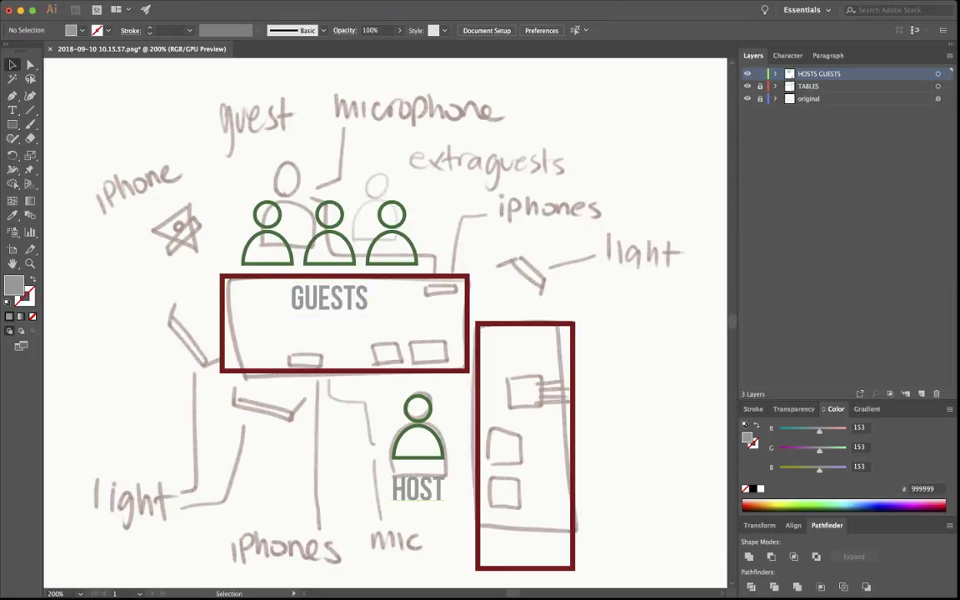
left_click_drag(425, 489, 425, 485)
key("super+shift+a")
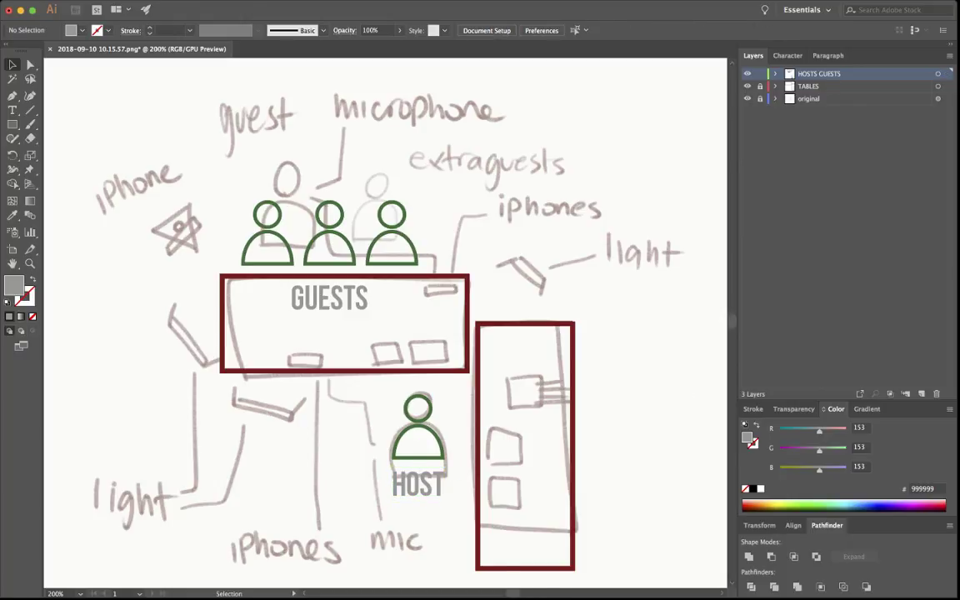
- Lock the HOSTS GUESTS layer, add a new layer, and draw a thin grey bar over the sketched light at the upper right
left_click(759, 74)
left_click(921, 394)
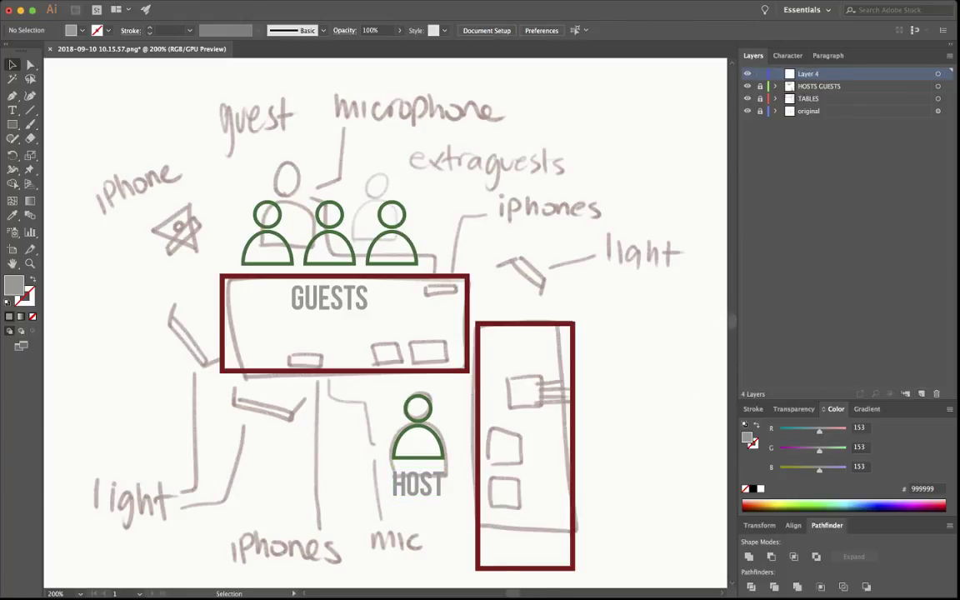
key("m")
left_click_drag(520, 255, 589, 263)
- Copy the grey light bar to the two sketched lights near the wide table, placing one left of it and one below it
key("a")
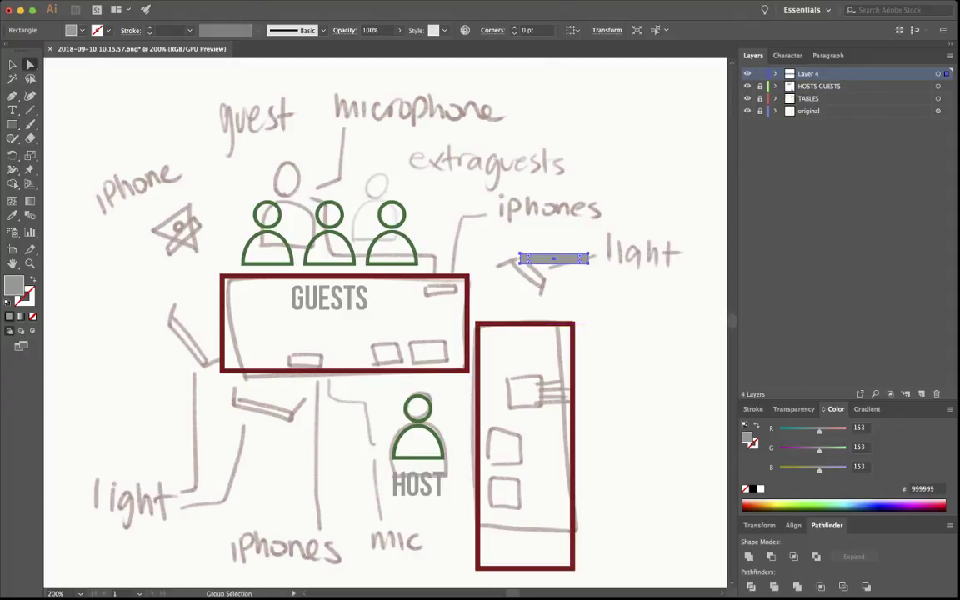
left_click_drag(554, 259, 161, 342)
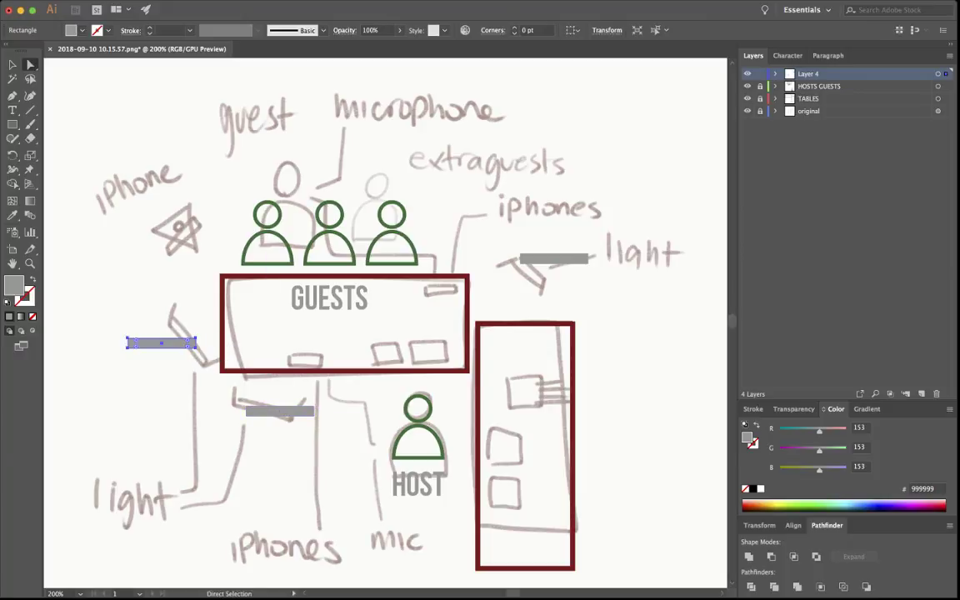
left_click(280, 411, "shift")
left_click_drag(280, 412, 304, 416)
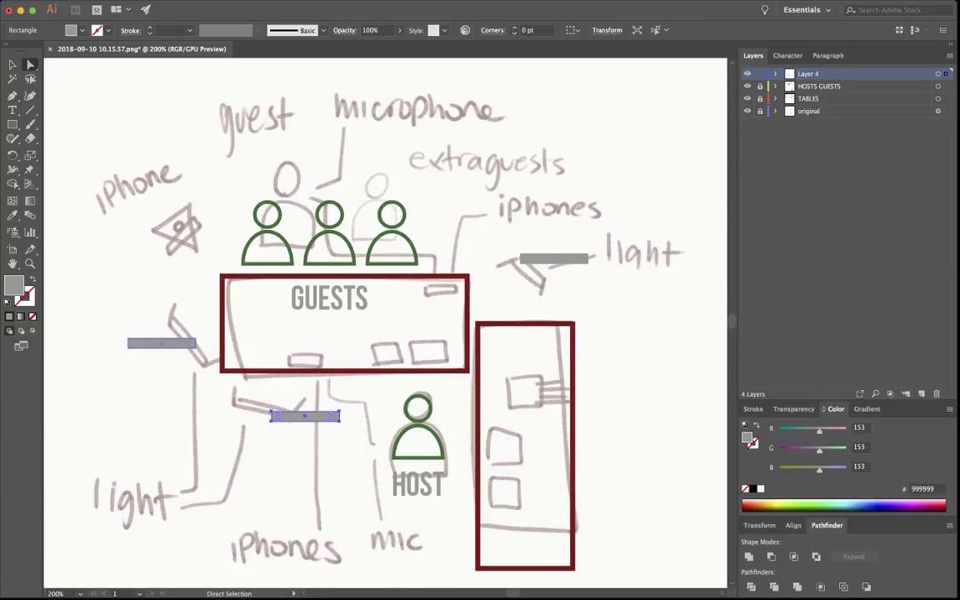
- Rotate the left and upper-right light bars diagonally toward the tables and position them over their sketched lights
left_click(161, 342)
key("v")
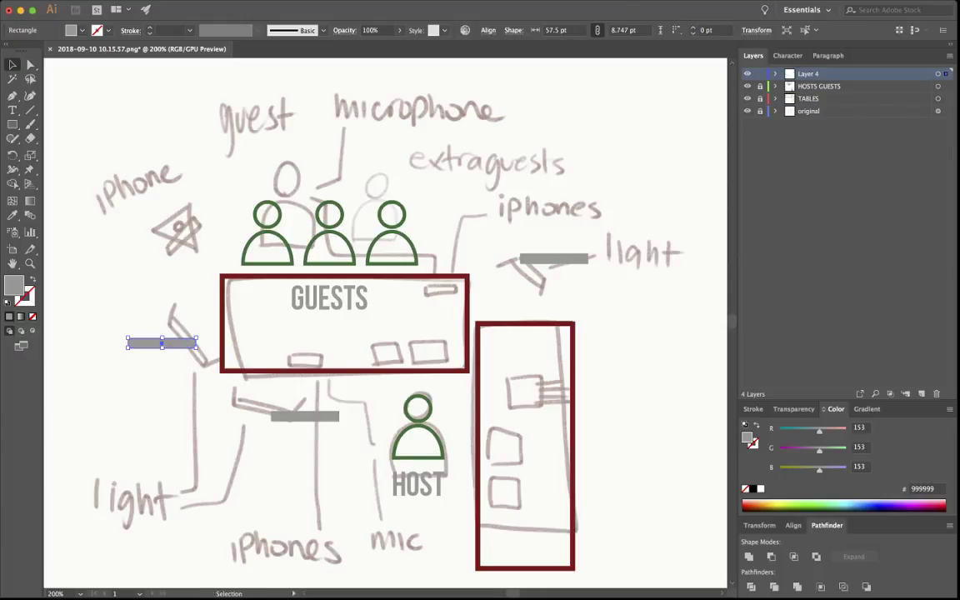
left_click_drag(203, 334, 179, 336)
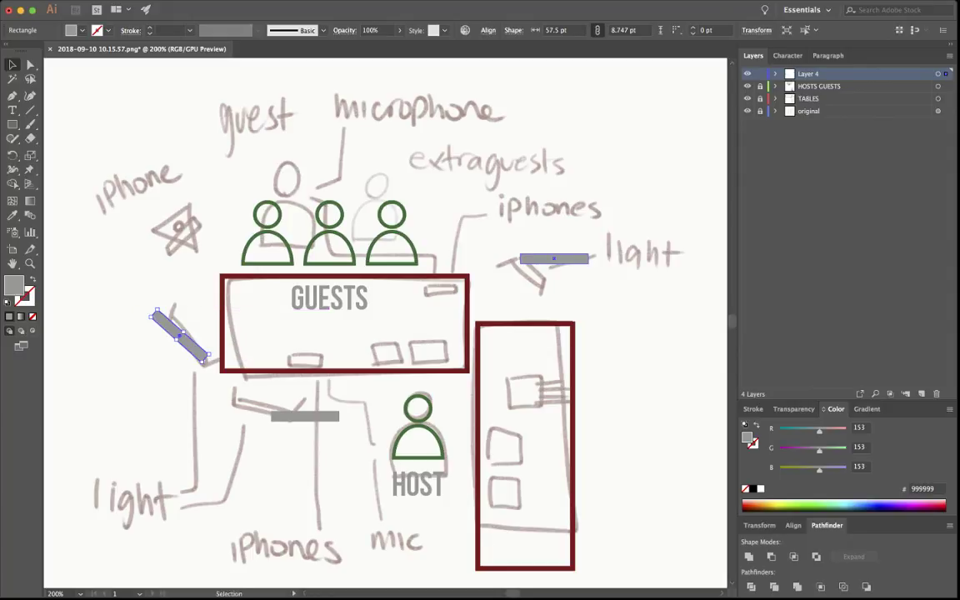
left_click(555, 259)
mouse_move(592, 254)
left_mouse_down()
mouse_move(592, 276)
mouse_move(535, 286)
left_mouse_up()
key("super+shift+a")
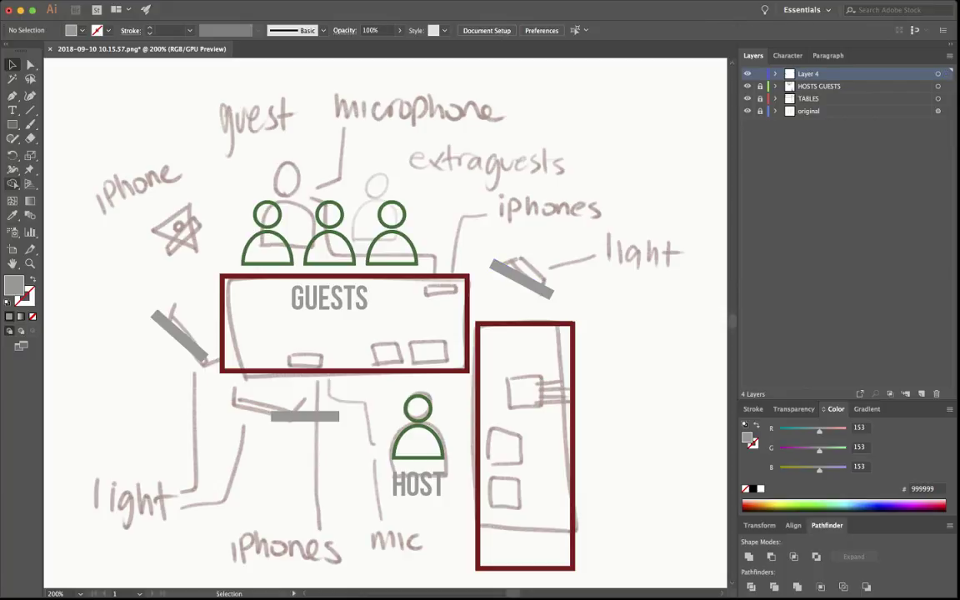
- Add a LIGHTS text label in the bars' grey and place a copy beside each of the three light bars
left_click(13, 110)
left_click(580, 258)
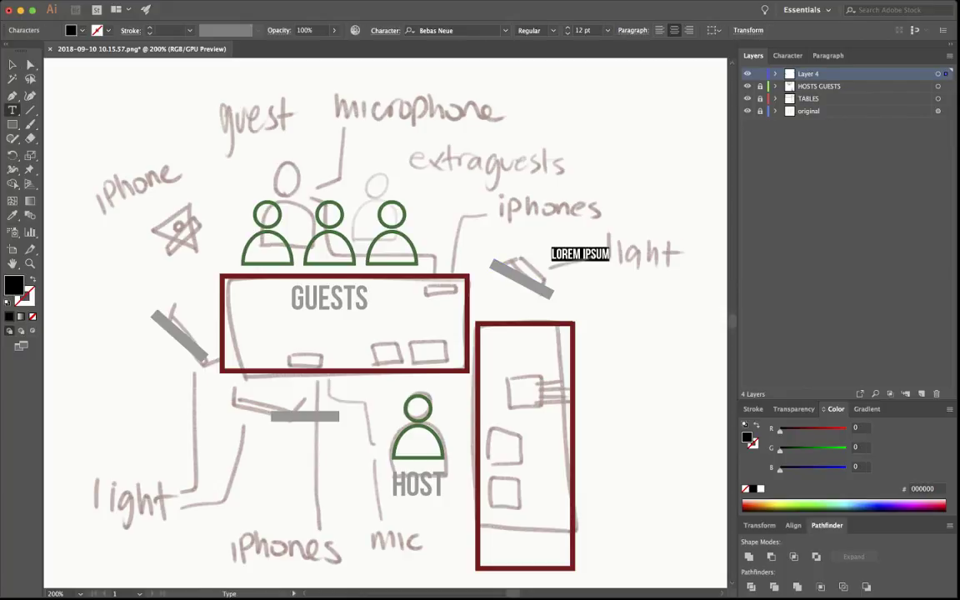
type("lights")
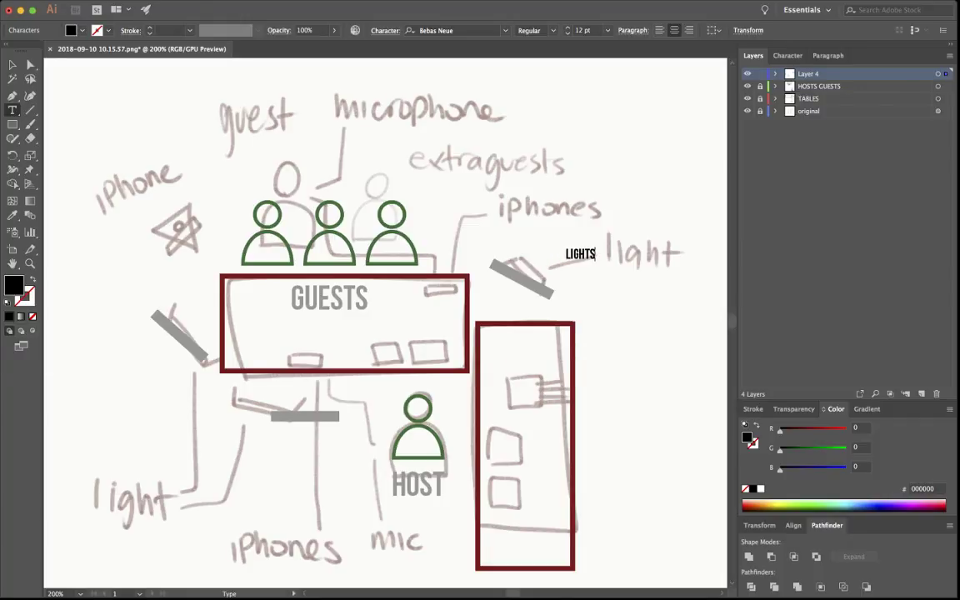
left_click(13, 215)
left_click(179, 337)
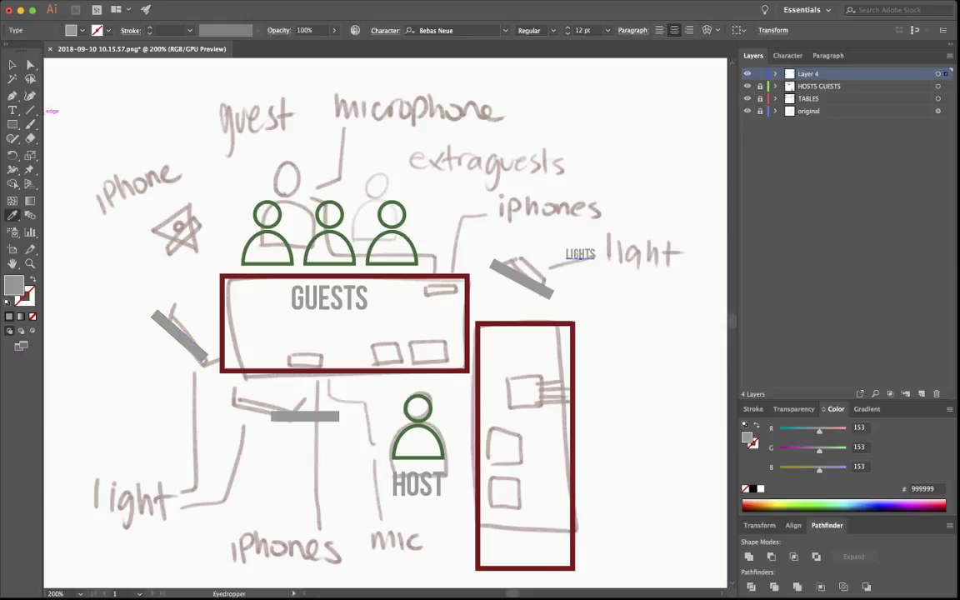
key("v")
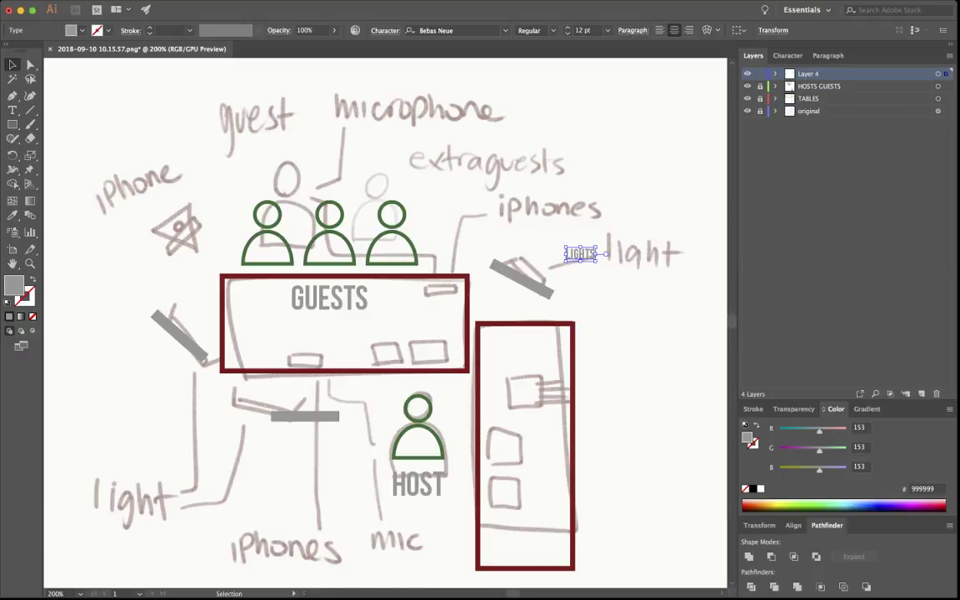
left_click_drag(580, 255, 165, 355)
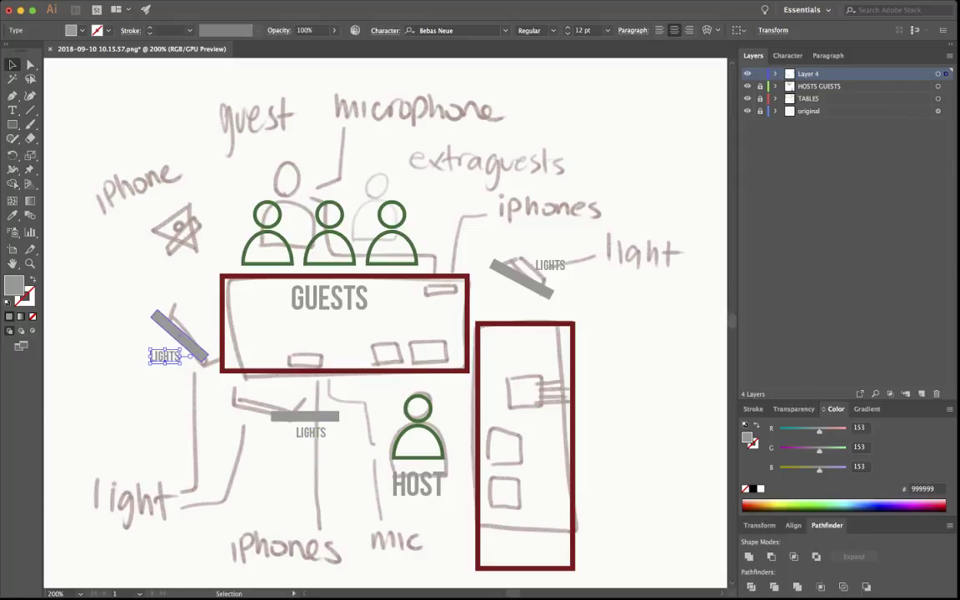
- Lock Layer 4, unlock HOSTS GUESTS, and give the GUESTS and HOST labels the figures' green as fill with no stroke
left_click(759, 73)
left_click(759, 86)
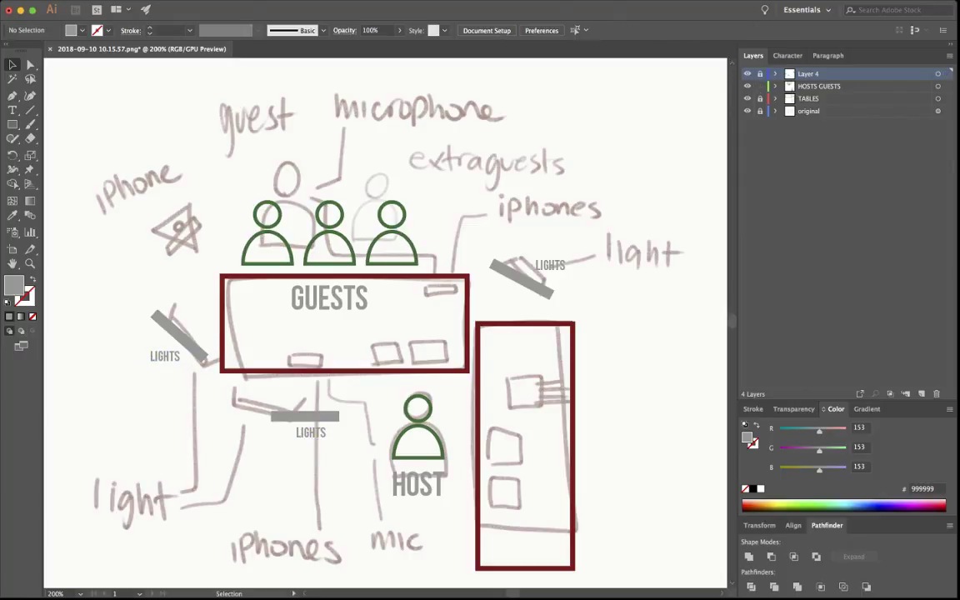
left_click(939, 86)
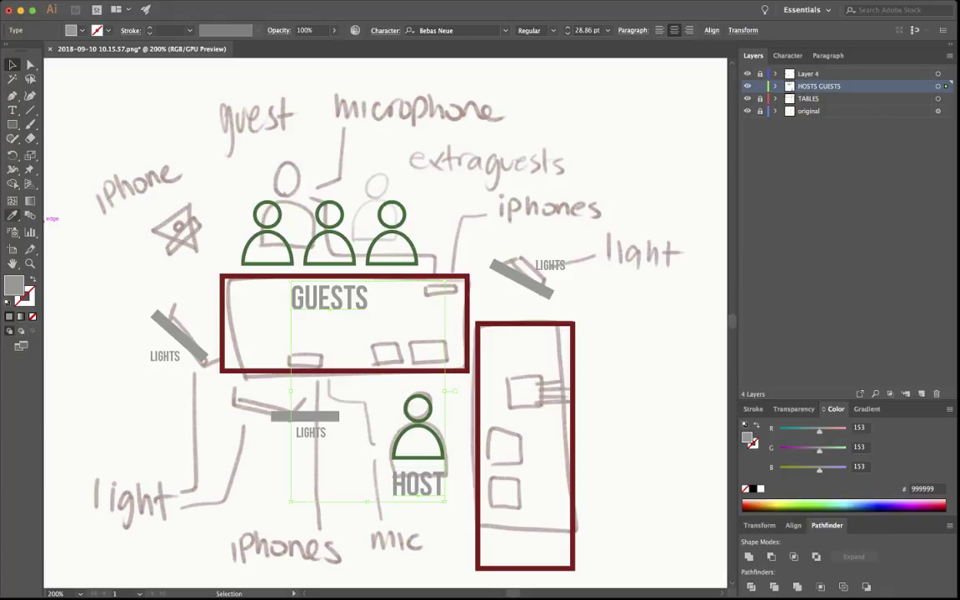
left_click(12, 215)
left_click(279, 221)
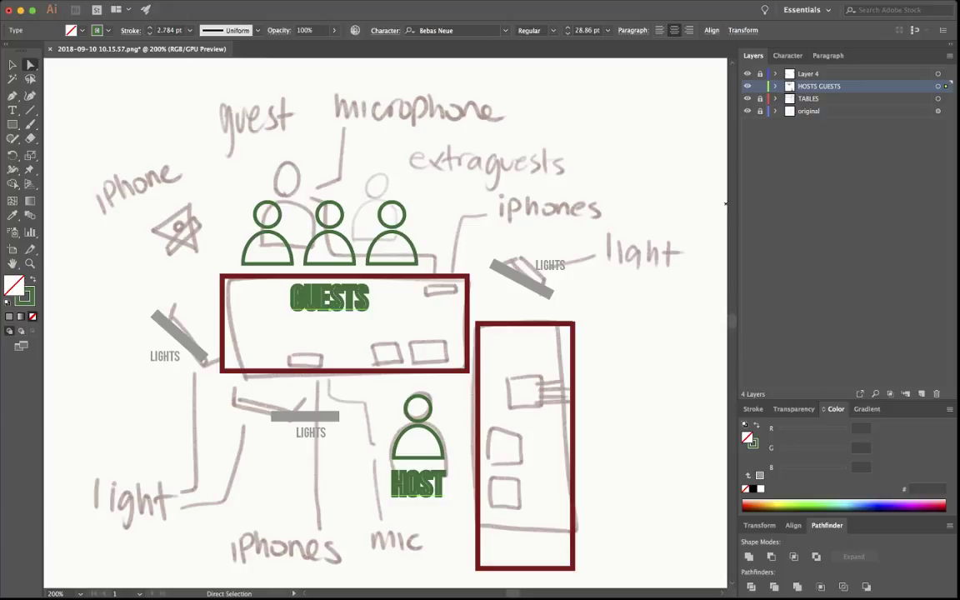
key("comma")
key("x")
key("slash")
key("/")
left_click(725, 203)
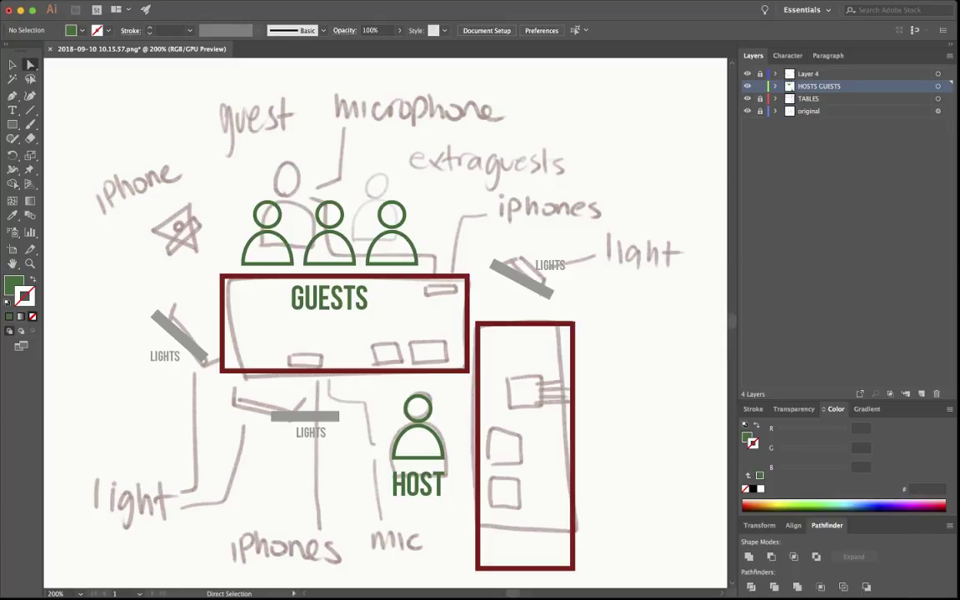
- Compare the vector layout with and without the original sketch layer, ending with the sketch hidden
left_click(747, 111)
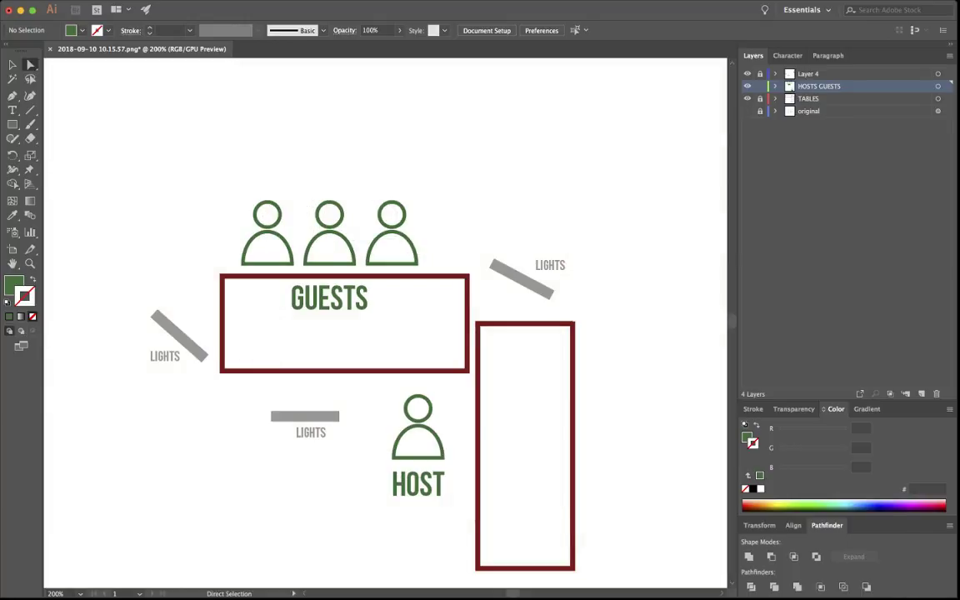
left_click(746, 110)
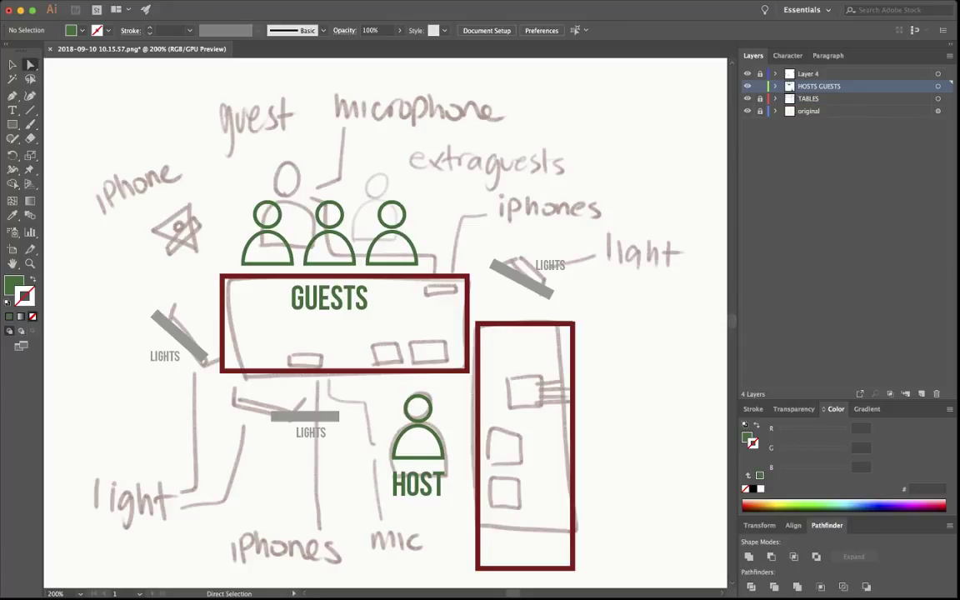
left_click(747, 111)
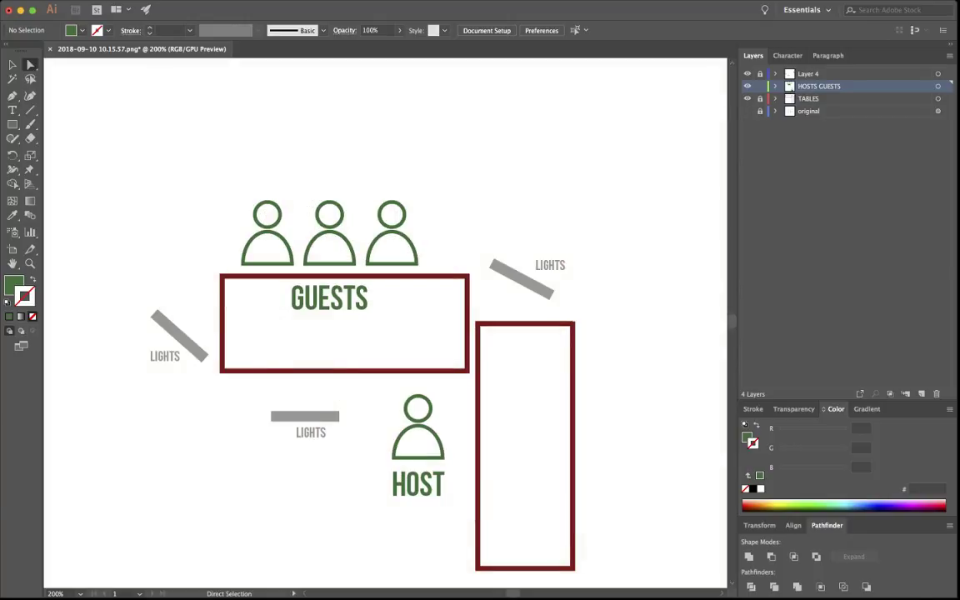
scroll(383, 325, "down", 3)
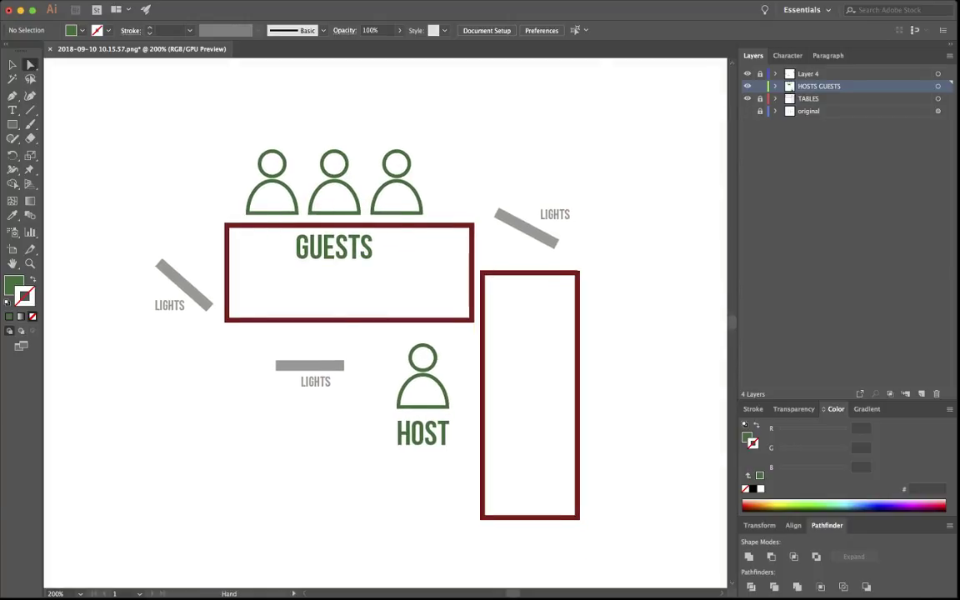
- Hide the TABLES, HOSTS GUESTS and Layer 4 layers and show only the original sketch to examine the whole page
left_click_drag(747, 99, 747, 73)
left_click(746, 110)
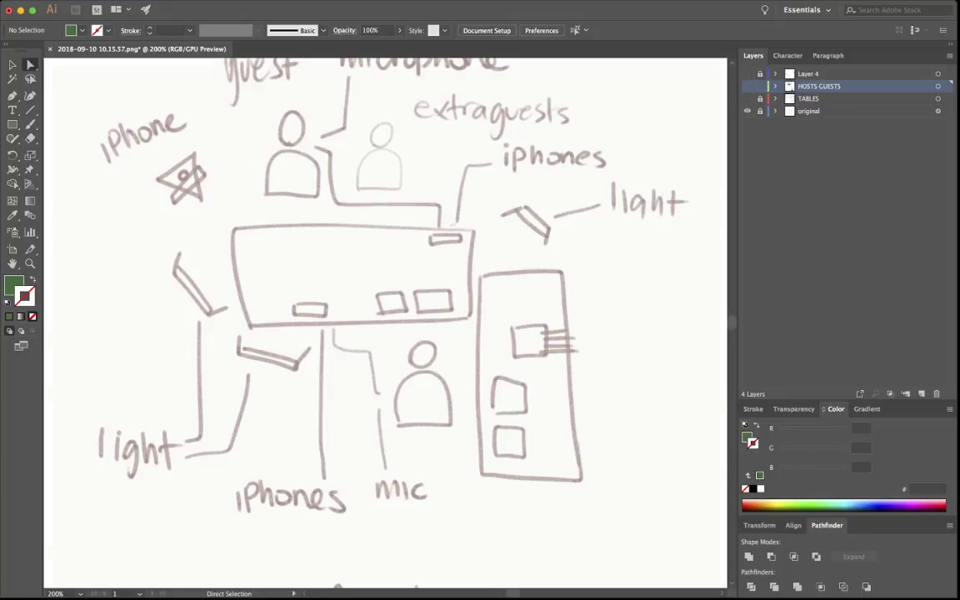
scroll(385, 325, "up", 4)
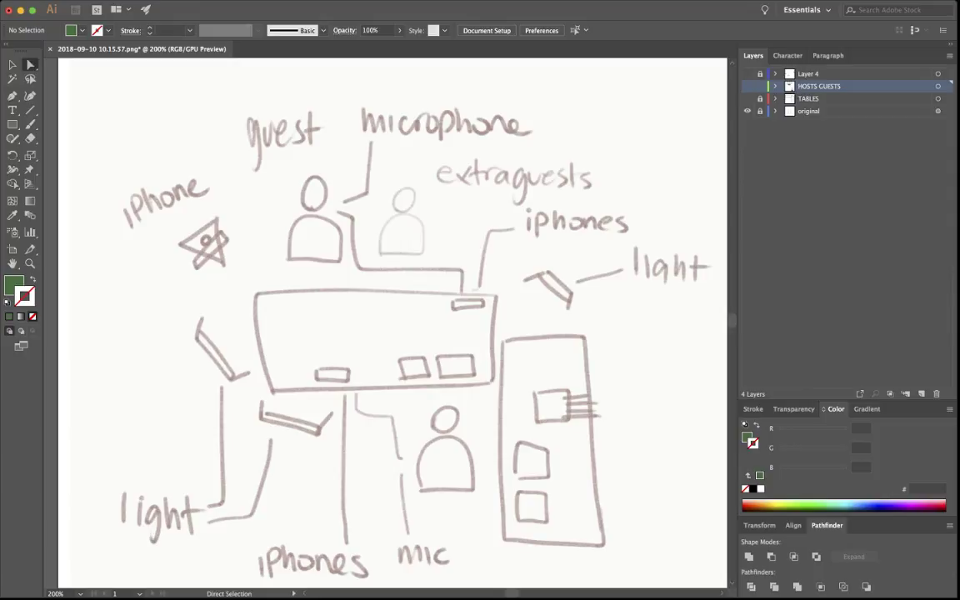
key("super+minus")
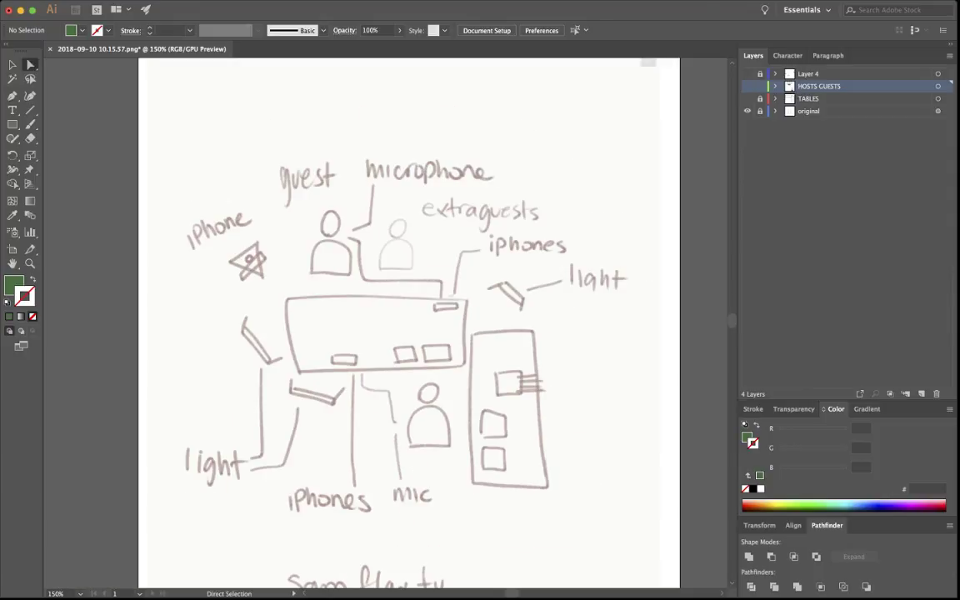
key("super+minus")
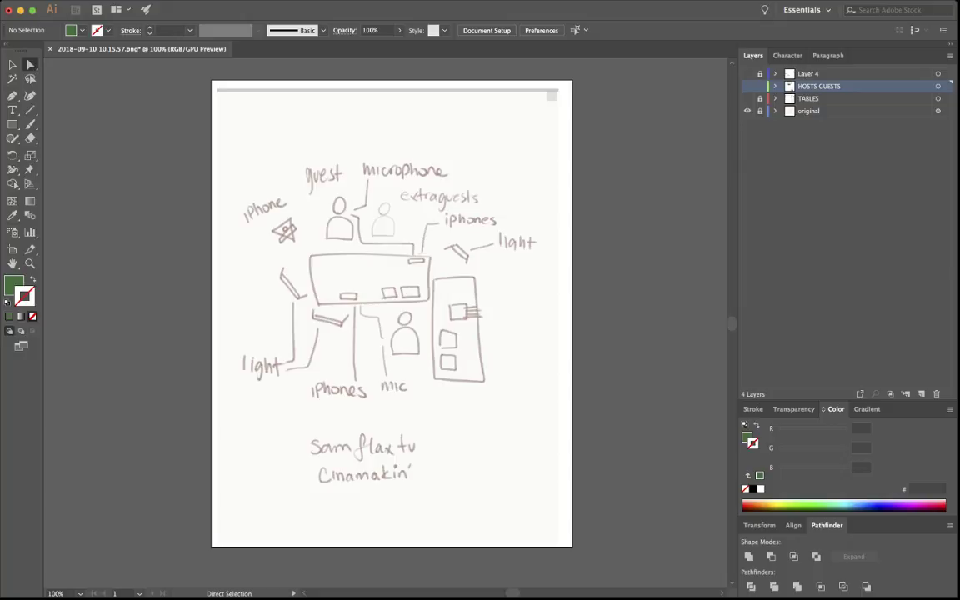
- Show the TABLES, HOSTS GUESTS and Layer 4 layers over the sketch, lock HOSTS GUESTS and unlock Layer 4
left_click(747, 98)
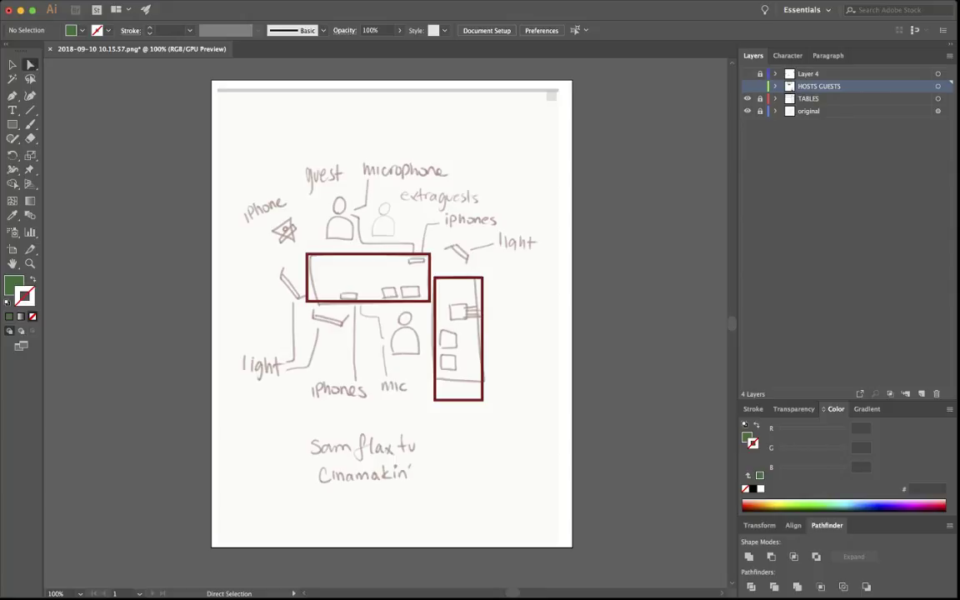
left_click(748, 85)
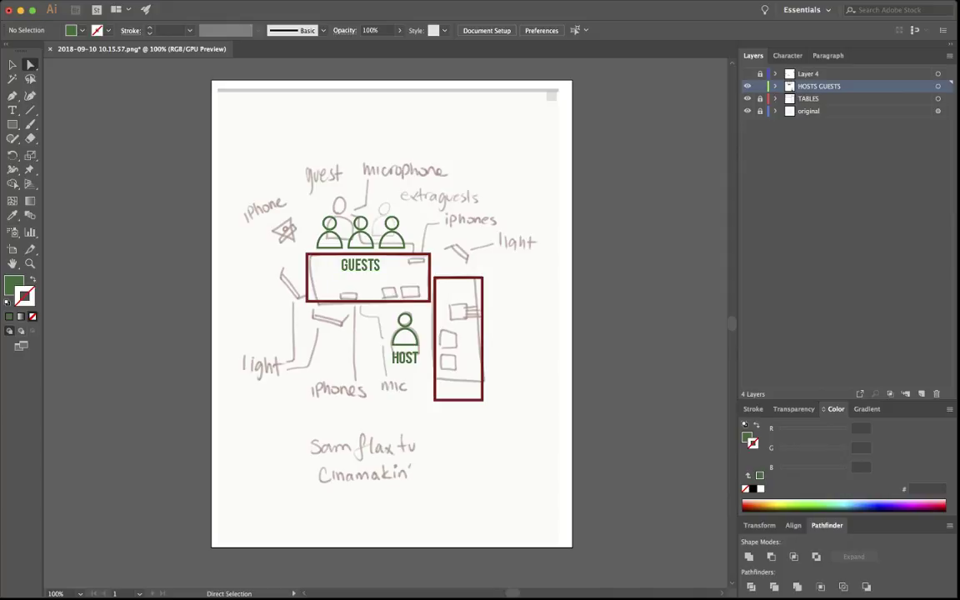
left_click(759, 85)
left_click(747, 73)
left_click(759, 74)
- Rename Layer 4, which holds the light bars and their labels, to LIGHTING
left_click(807, 73)
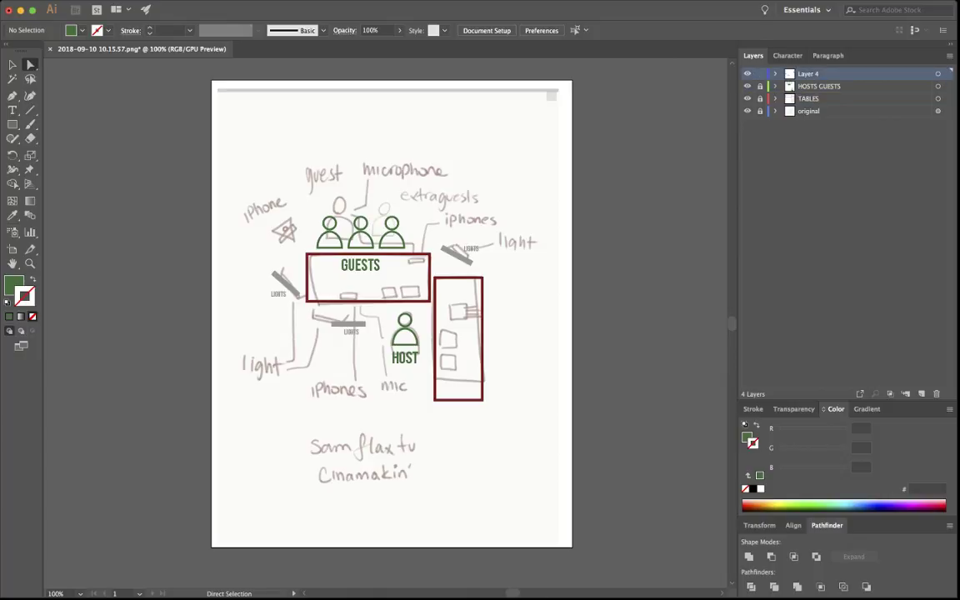
double_click(808, 73)
type("LIGHTING")
key("Return")
- Duplicate the upper-right light bar and its label to the right of the tall table and tilt the copied bar toward the table
left_click(459, 255)
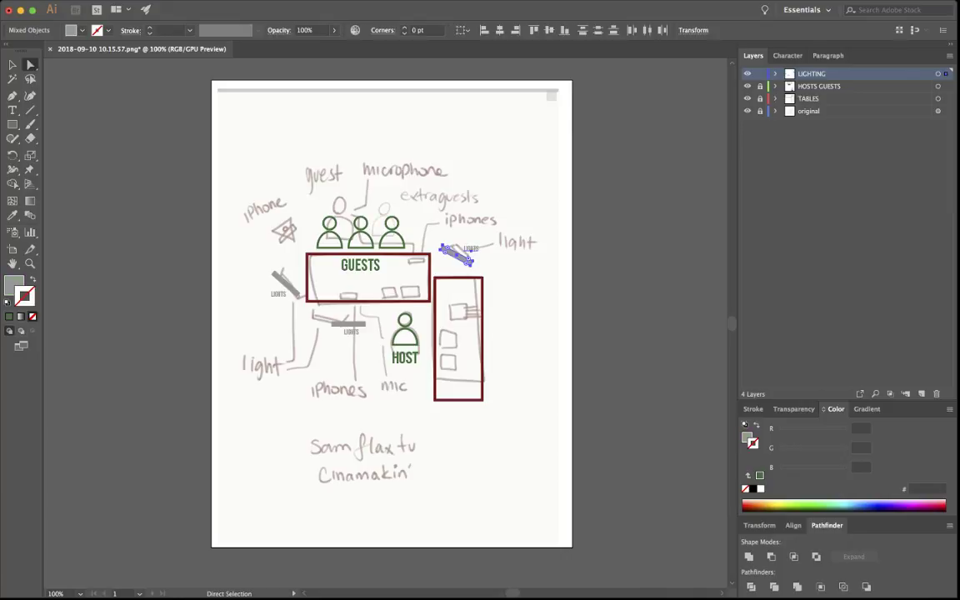
key("v")
left_click_drag(507, 224, 517, 308)
key("super+shift+a")
left_click(510, 325)
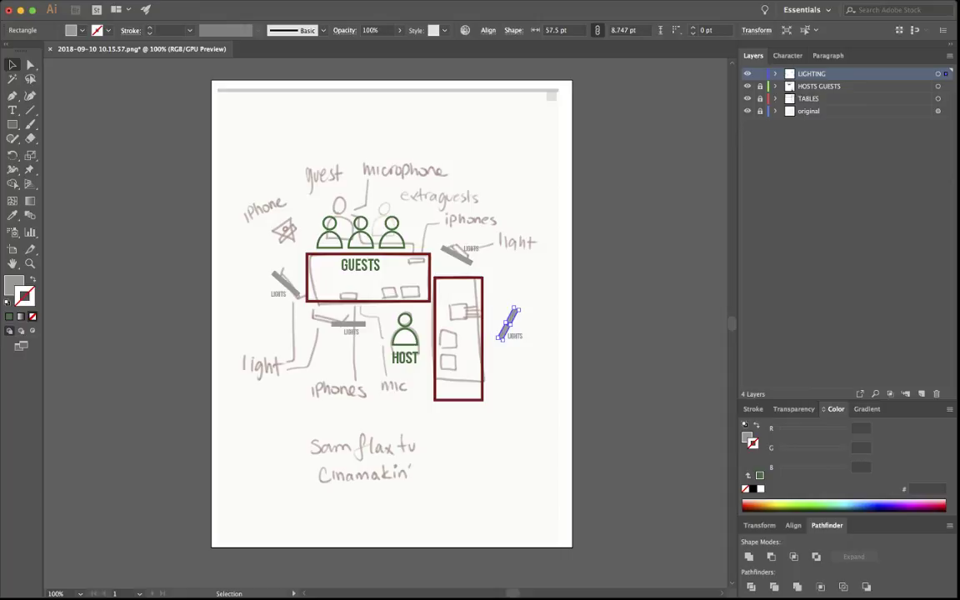
key("super+shift+a")
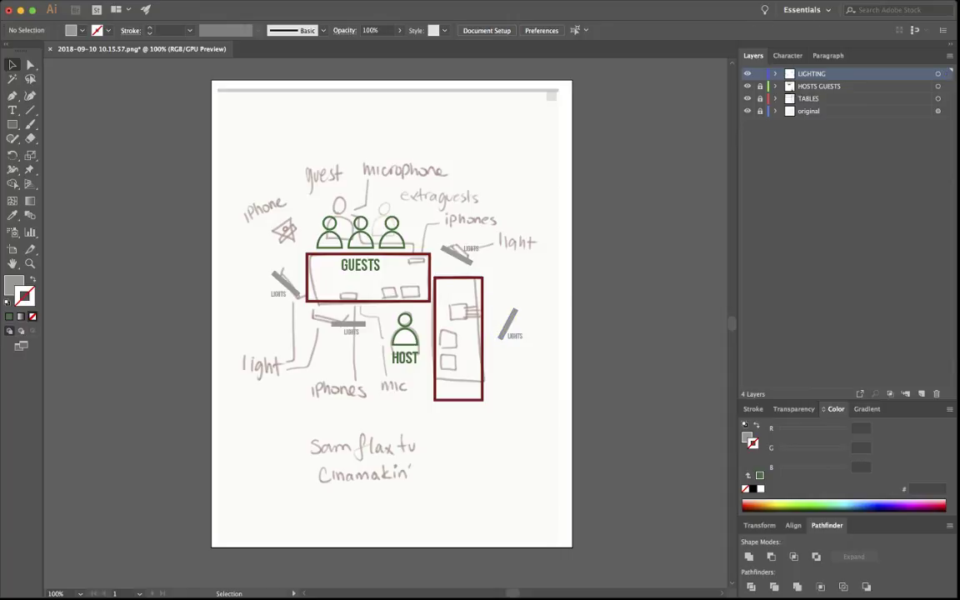
- Move the new light bar and its label up close to the tall table's upper right edge, leaving a small gap
mouse_move(507, 292)
left_mouse_down()
mouse_move(548, 348)
mouse_move(512, 292)
left_mouse_up()
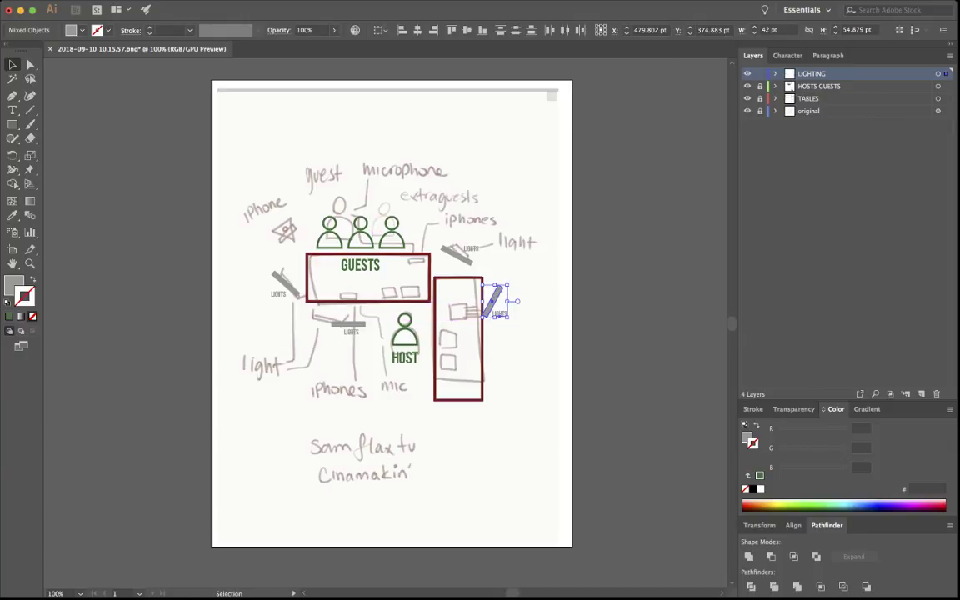
key("Right")
key("Right")
key("Right")
key("Right")
key("Right")
key("Right")
- Shift the new light's LIGHTS label slightly right and up so it sits beside its tilted bar
mouse_move(533, 318)
left_mouse_down()
mouse_move(496, 330)
mouse_move(504, 314)
left_mouse_up()
key("Right")
key("Right")
key("Right")
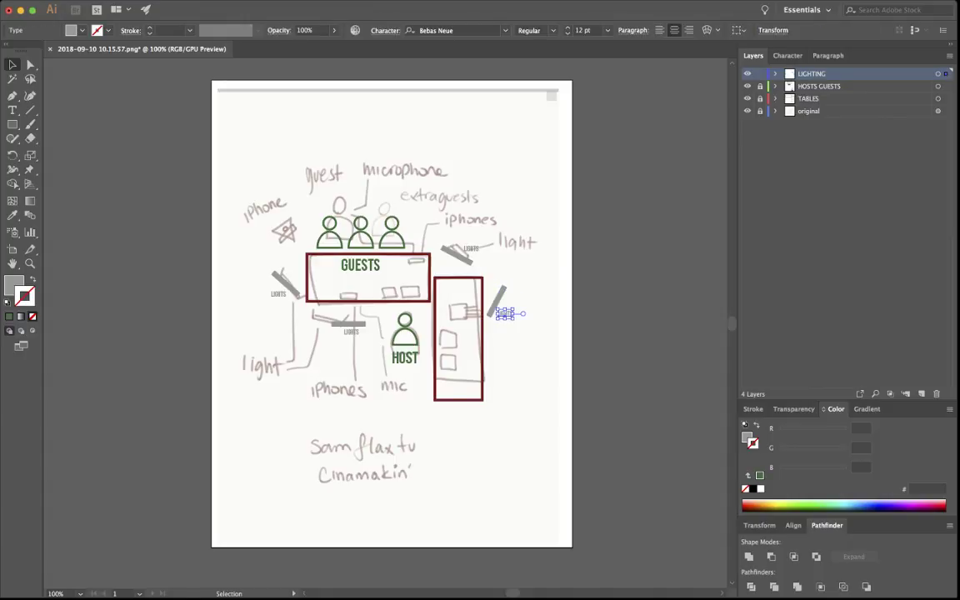
key("Right")
key("Right")
key("Up")
key("Up")
key("Up")
key("Up")
key("Up")
key("Up")
key("super+shift+a")
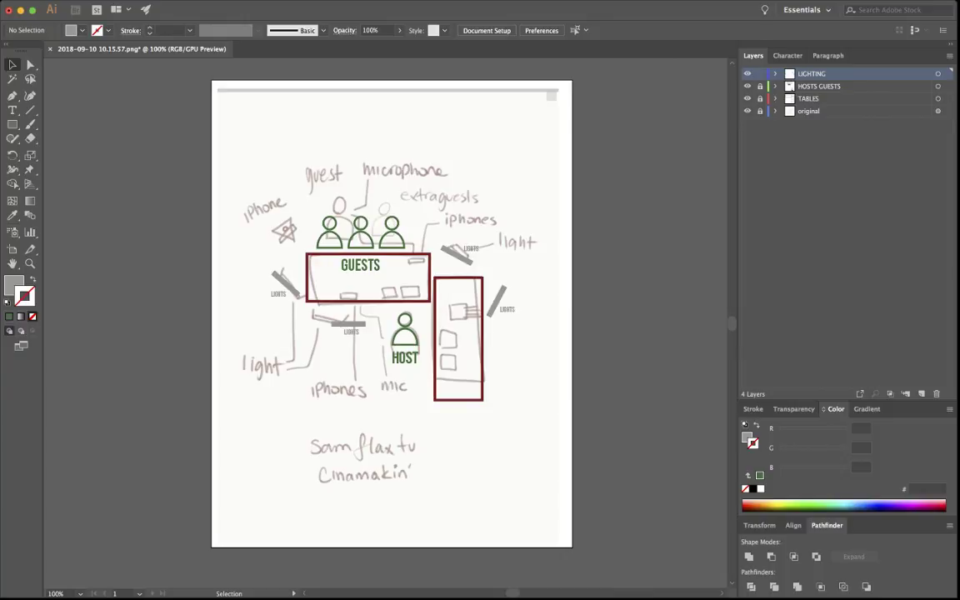
key("super+Tab")
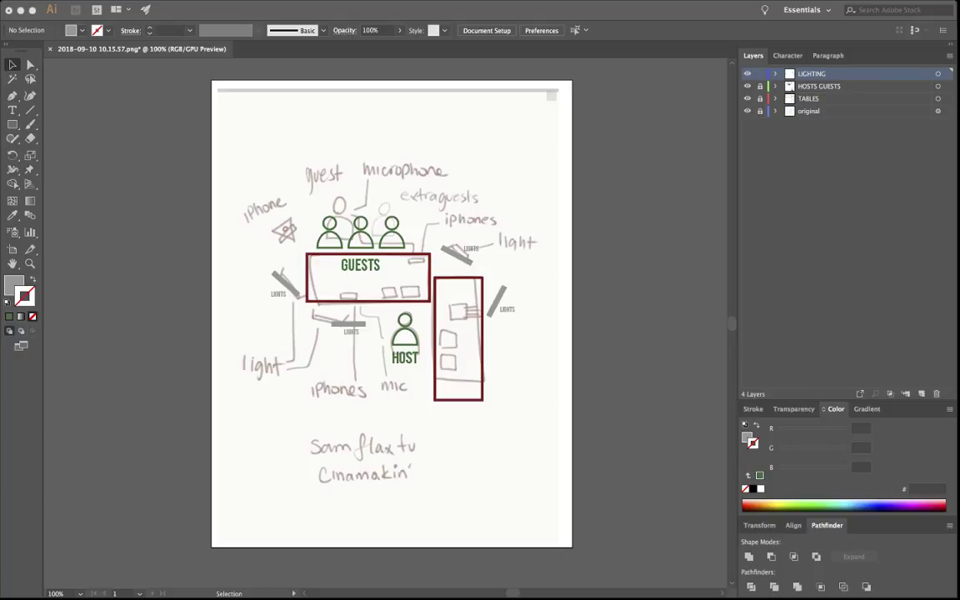
key("super+Tab")
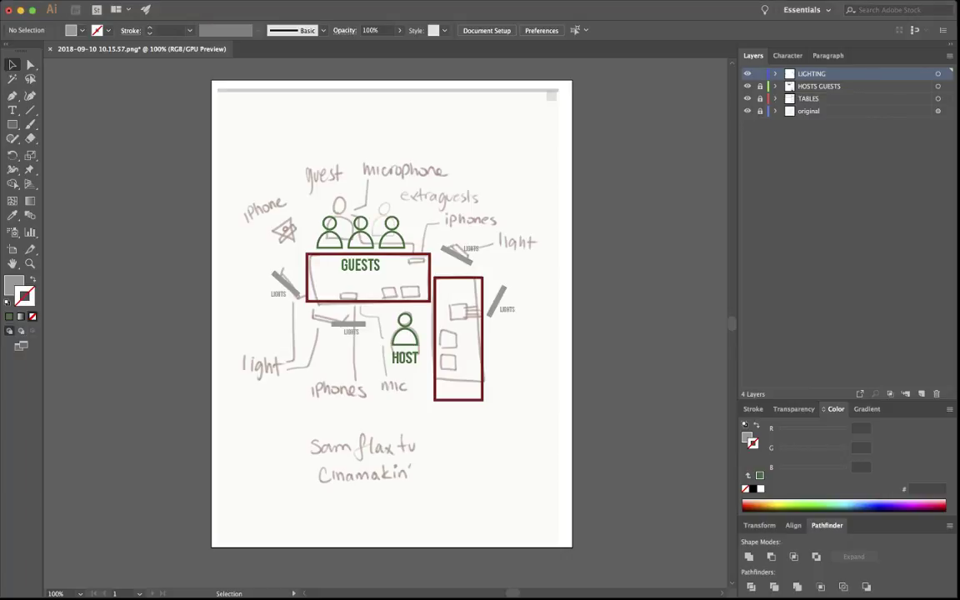
- Lock the LIGHTING layer and add a new layer named IPHONES above it
left_click(760, 73)
left_click(920, 393)
double_click(811, 73)
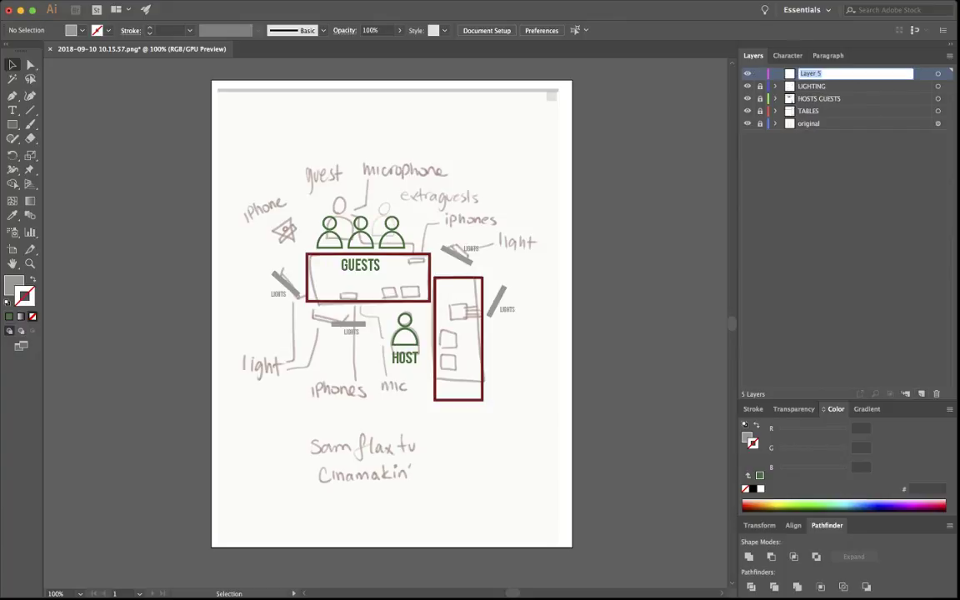
type("IPHONES")
key("Return")
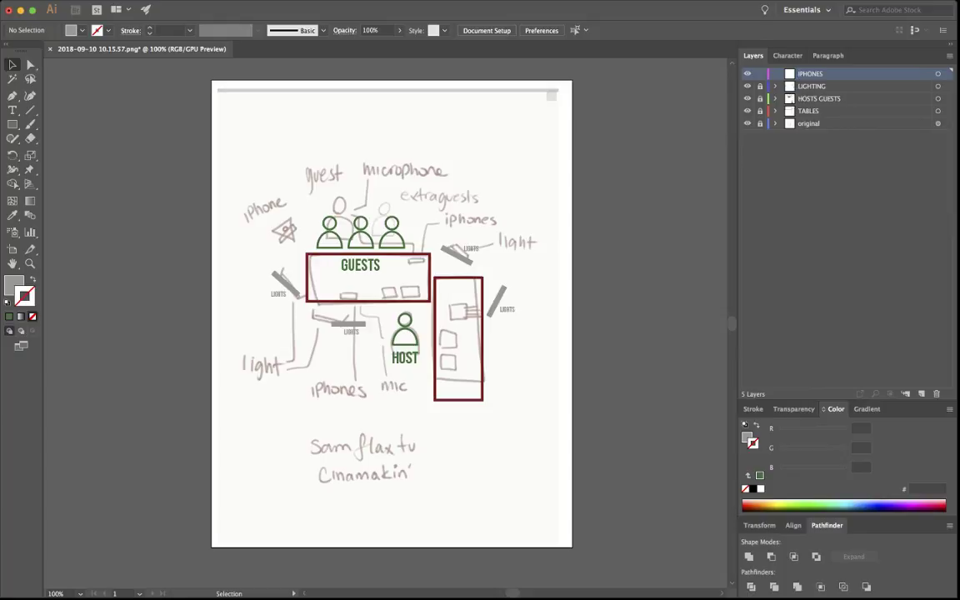
- Draw a rectangle about 26 by 6 pt over the sketched iPhone in the guests table's upper right corner
left_click(12, 123)
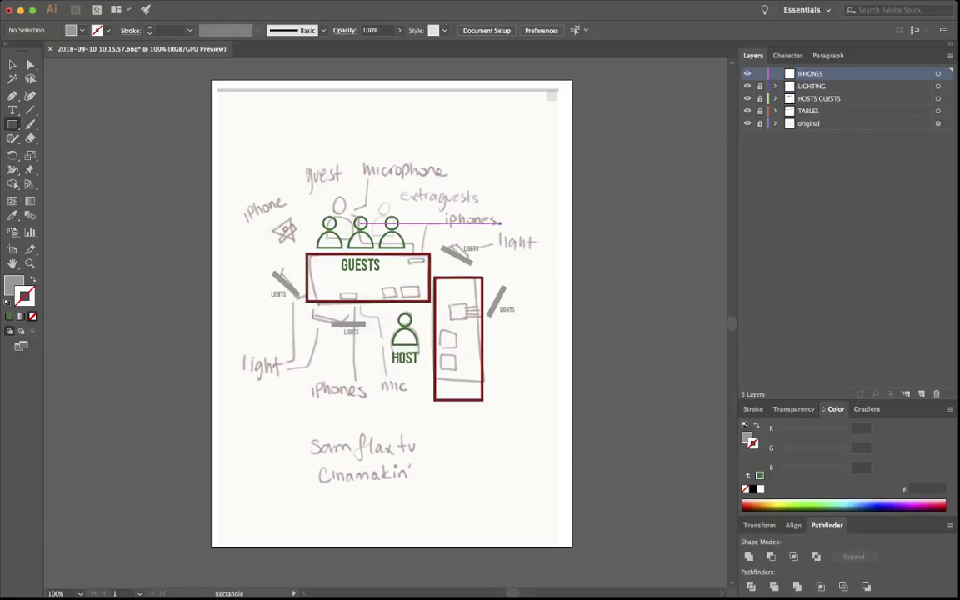
left_click_drag(388, 219, 439, 350)
key("super+equal")
key("super+equal")
key("super+equal")
left_click_drag(533, 178, 542, 237)
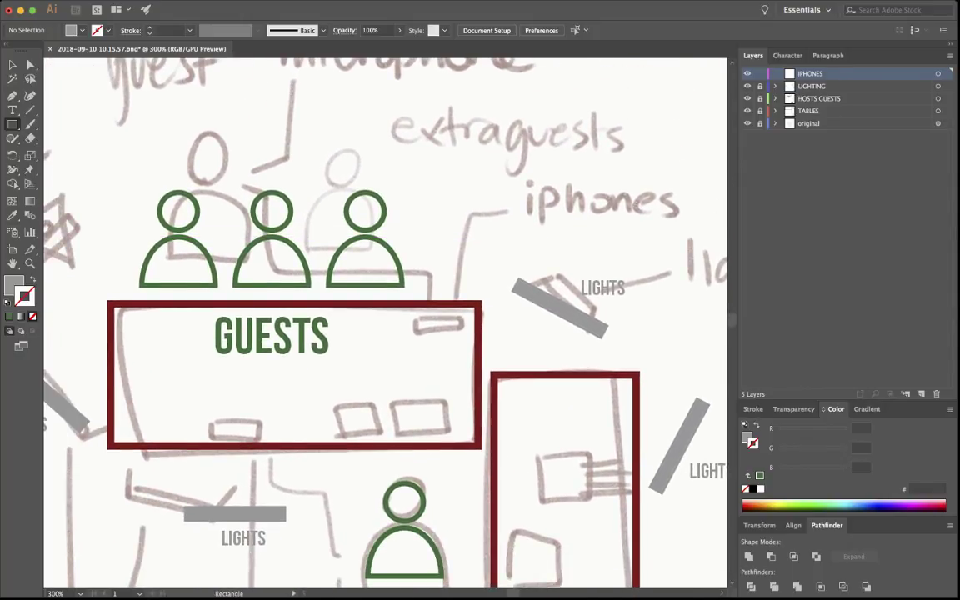
left_click_drag(414, 315, 463, 328)
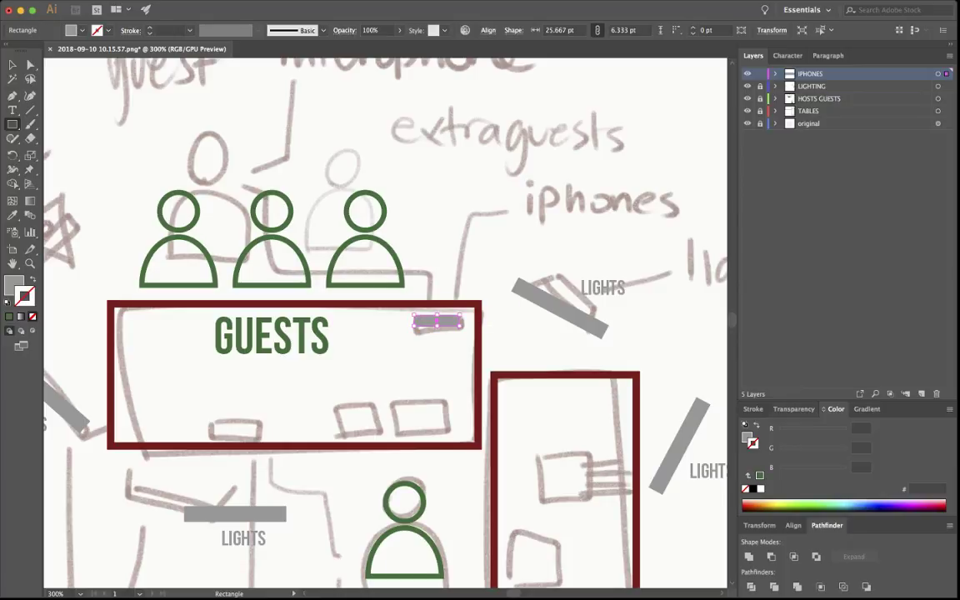
- Recolor the small iPhone rectangle's fill to blue 4A8FCD and deselect it
key("x")
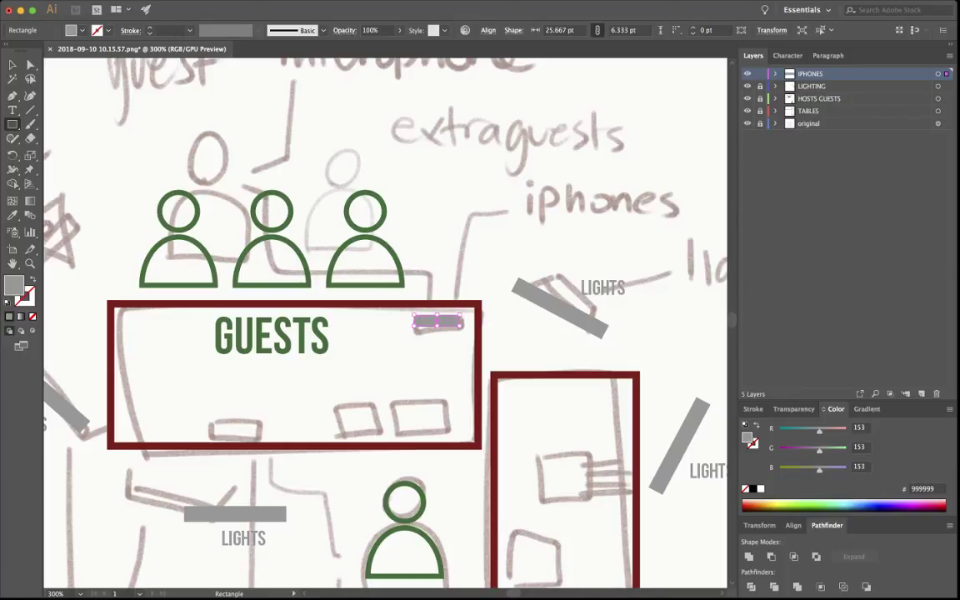
left_click_drag(819, 470, 846, 469)
left_click_drag(819, 431, 783, 431)
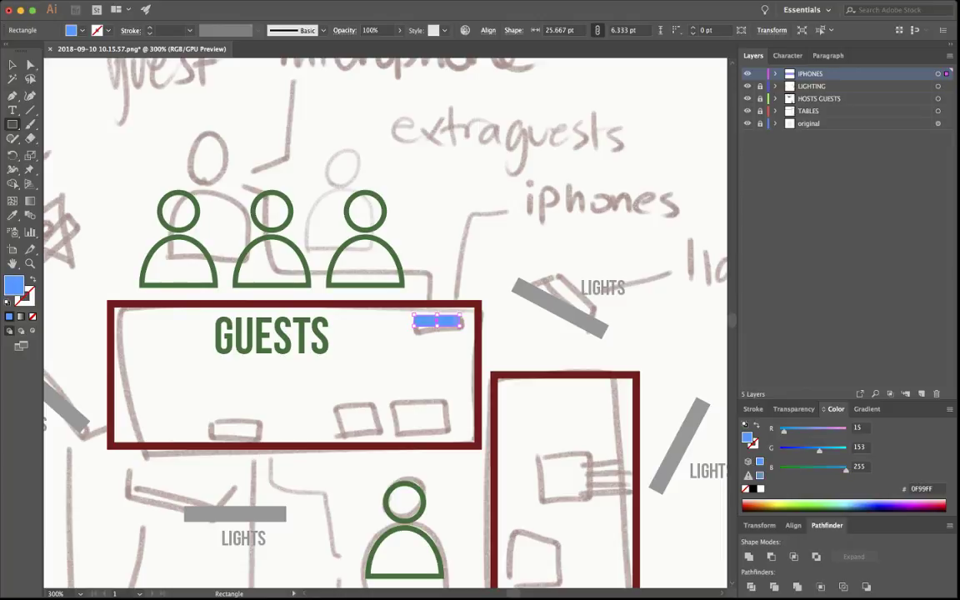
left_click(749, 475)
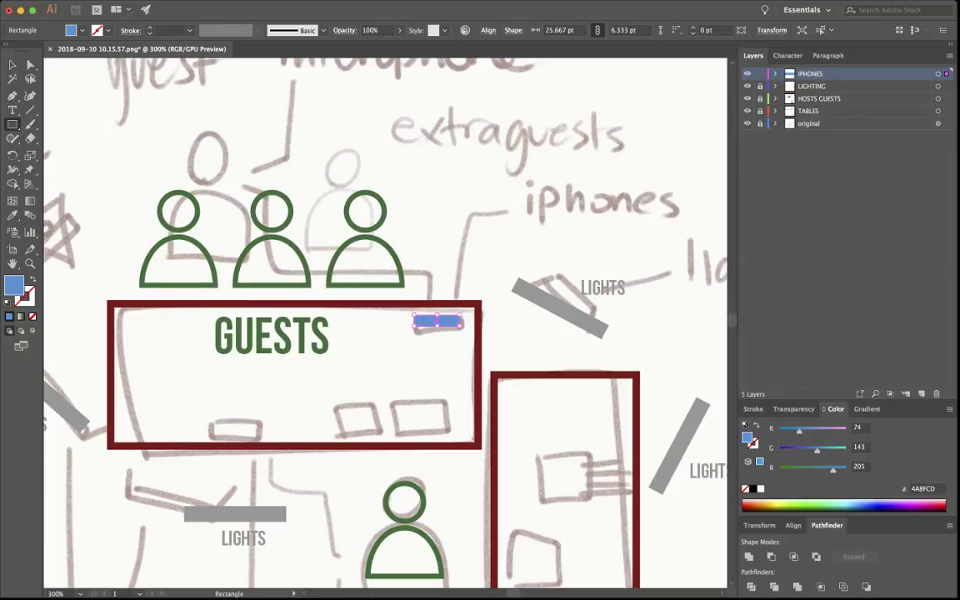
key("v")
key("super+shift+a")
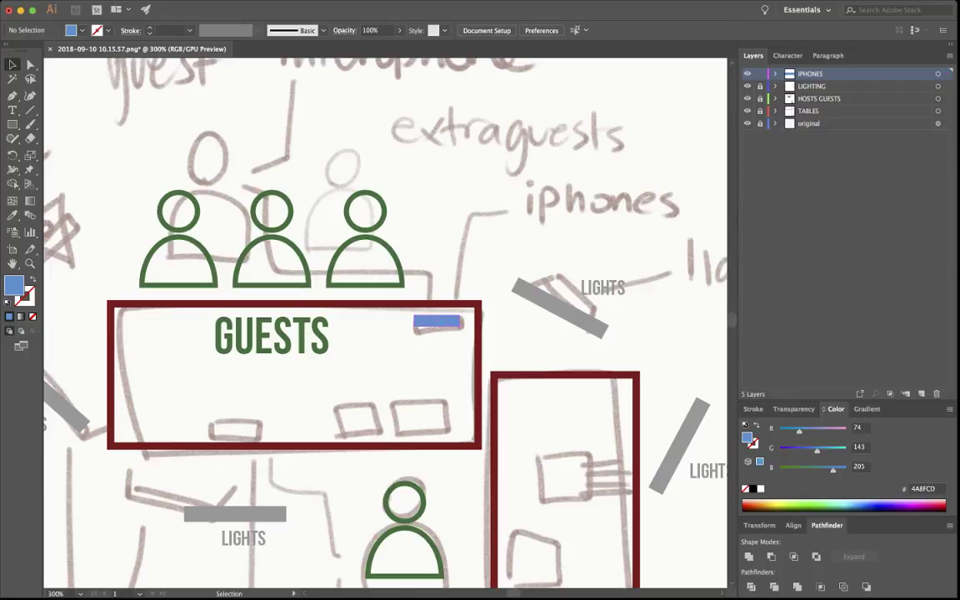
- Duplicate the blue bar to the sketched iphone tripod left of the guests, tilt the copy diagonally and place it just below the tripod
mouse_move(437, 321)
left_mouse_down()
mouse_move(437, 291)
mouse_move(436, 320)
mouse_move(611, 331)
left_mouse_up()
key("super+shift+a")
key("space")
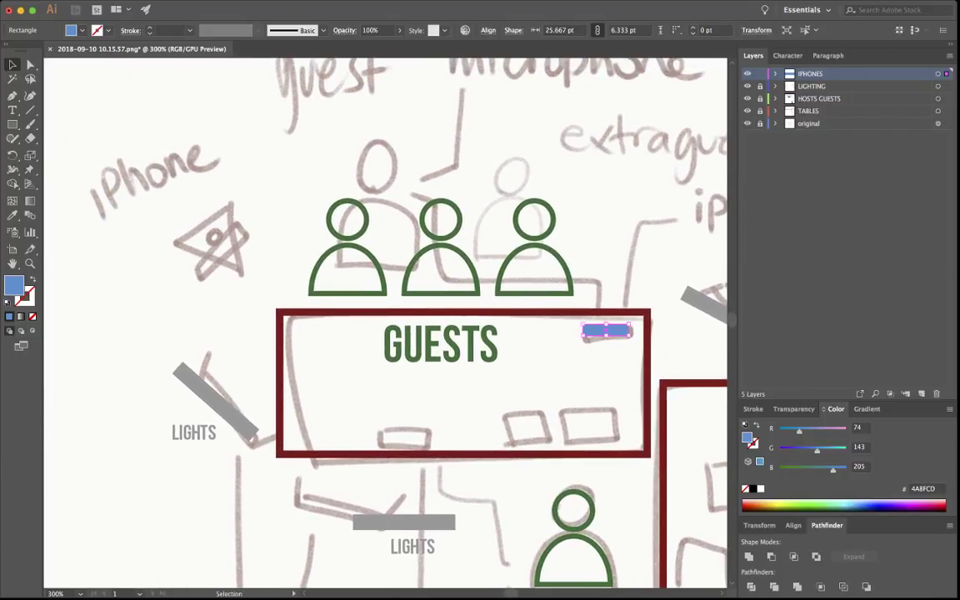
mouse_move(611, 331)
left_mouse_down()
mouse_move(214, 242)
mouse_move(235, 245)
mouse_move(251, 220)
mouse_move(270, 258)
left_mouse_up()
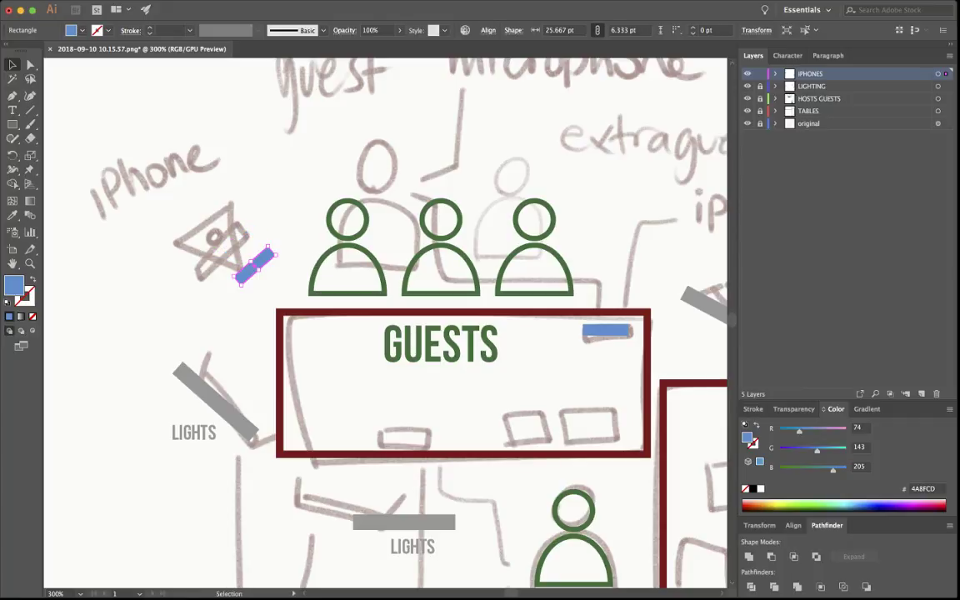
key("super+shift+a")
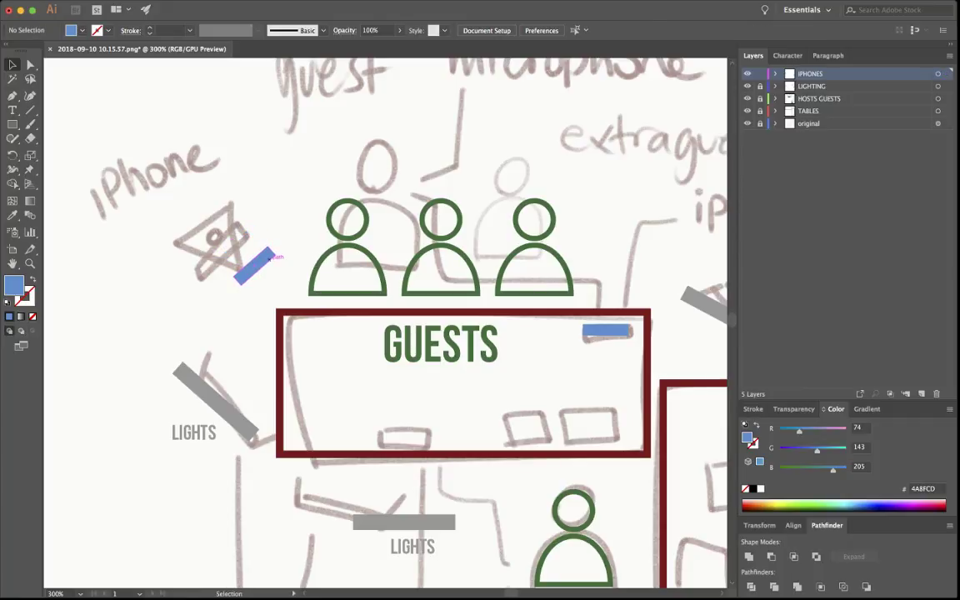
left_click_drag(254, 267, 243, 285)
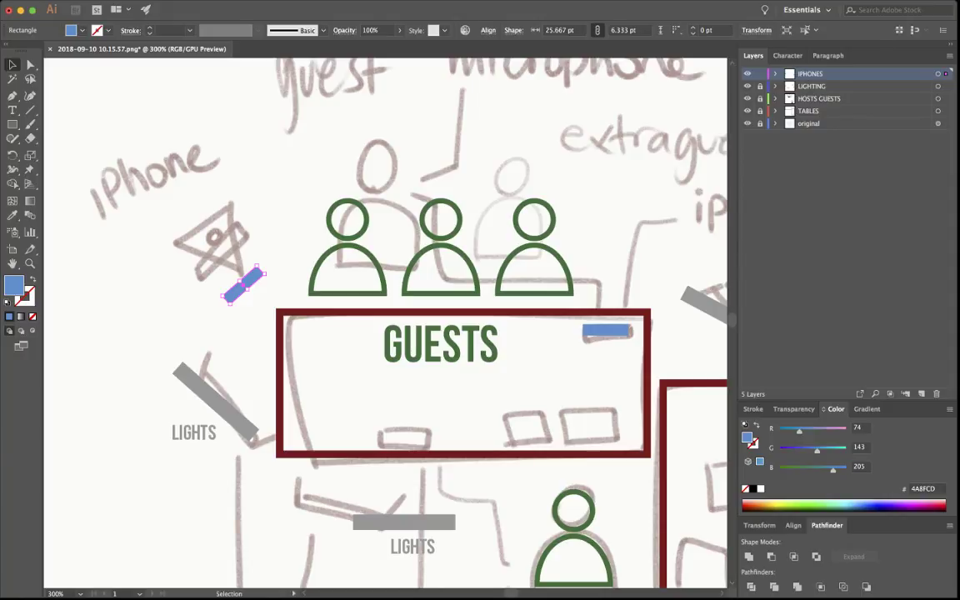
key("super+shift+a")
- Duplicate the table's blue bar to its lower edge, placing the copy horizontally just right of the sketched iPhone box
left_click_drag(383, 333, 332, 225)
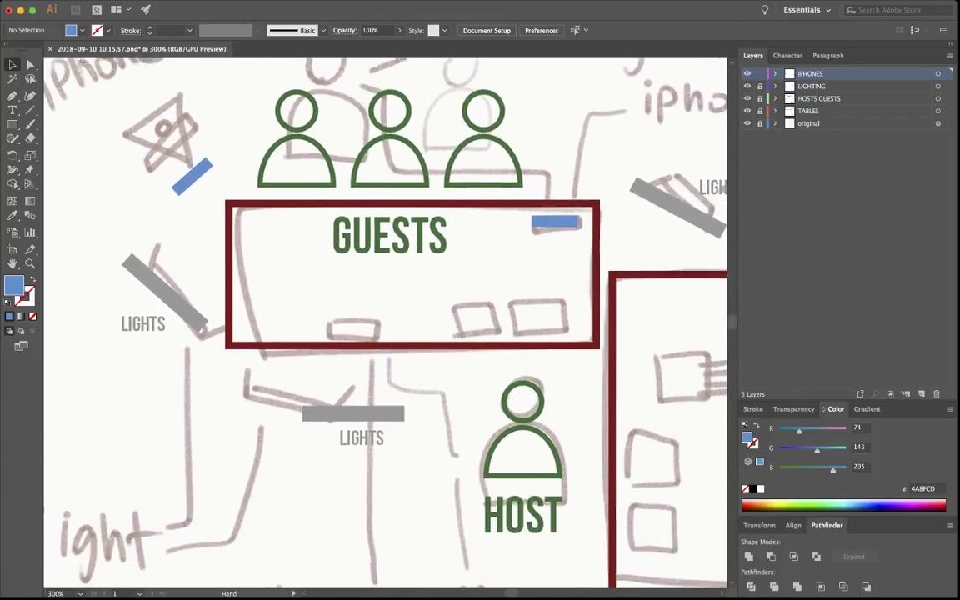
mouse_move(349, 420)
left_mouse_down()
mouse_move(343, 394)
mouse_move(340, 421)
left_mouse_up()
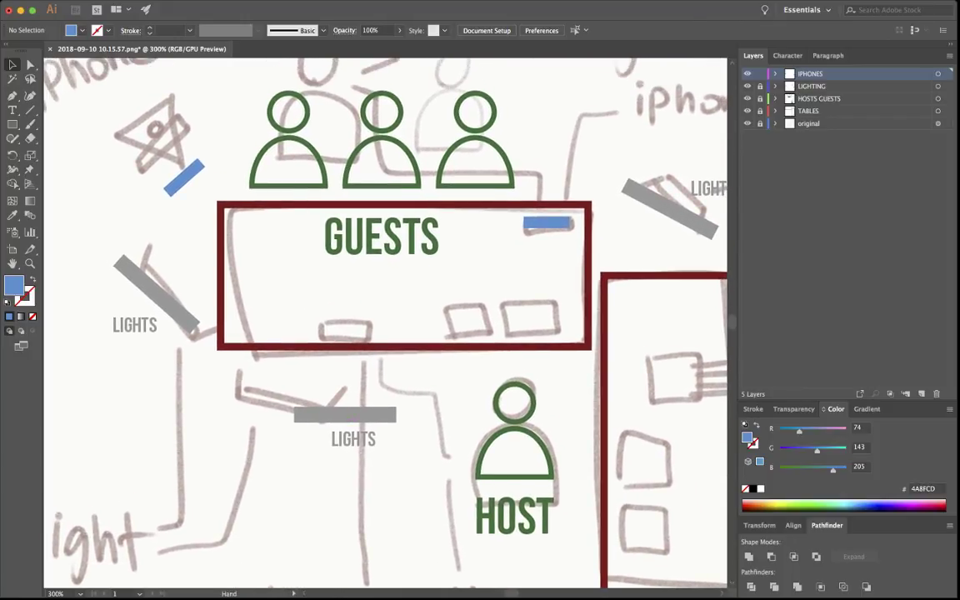
left_click_drag(571, 222, 327, 337)
key("super+shift+a")
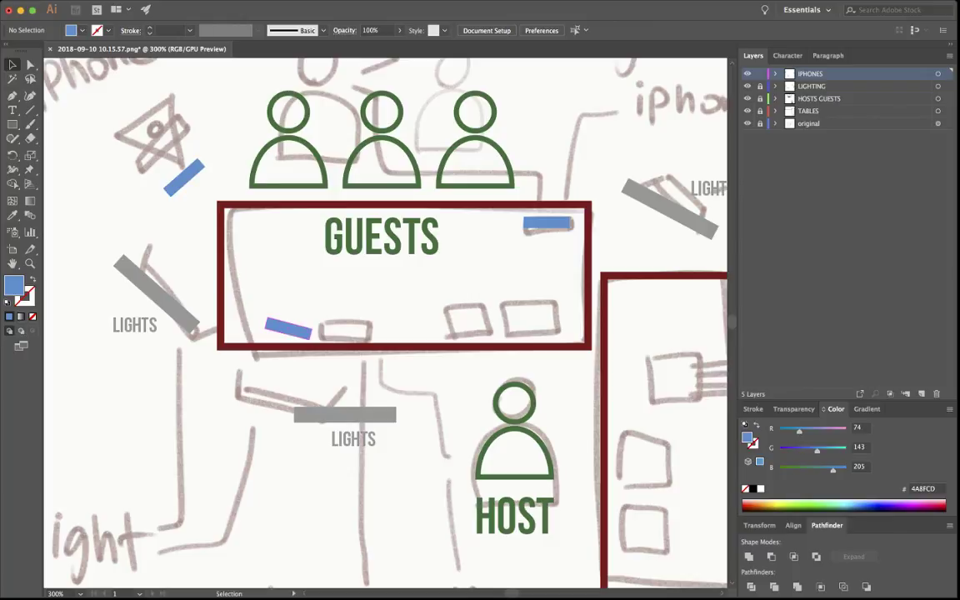
left_click_drag(268, 325, 450, 326)
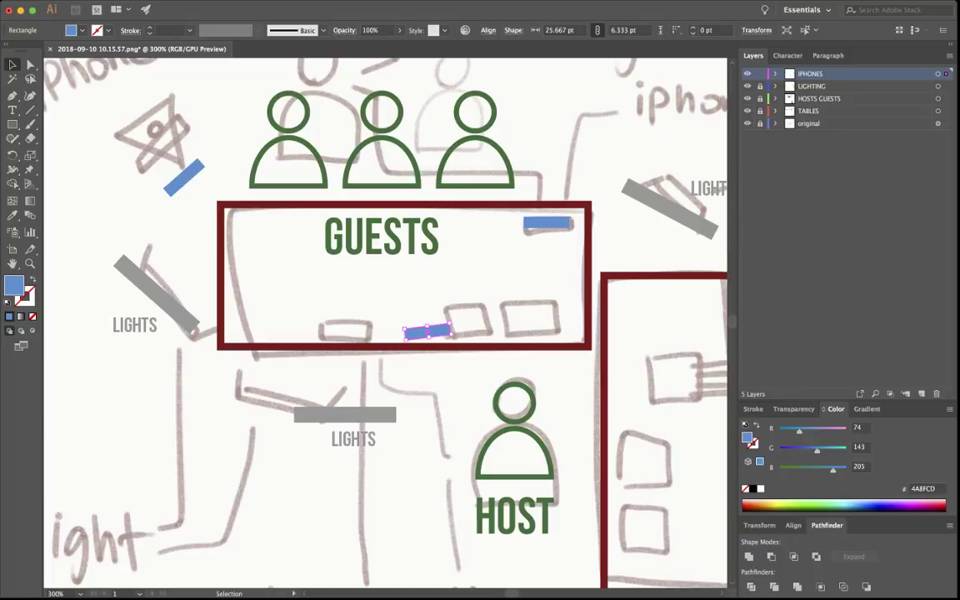
mouse_move(426, 331)
left_mouse_down()
mouse_move(396, 331)
mouse_move(437, 328)
left_mouse_up()
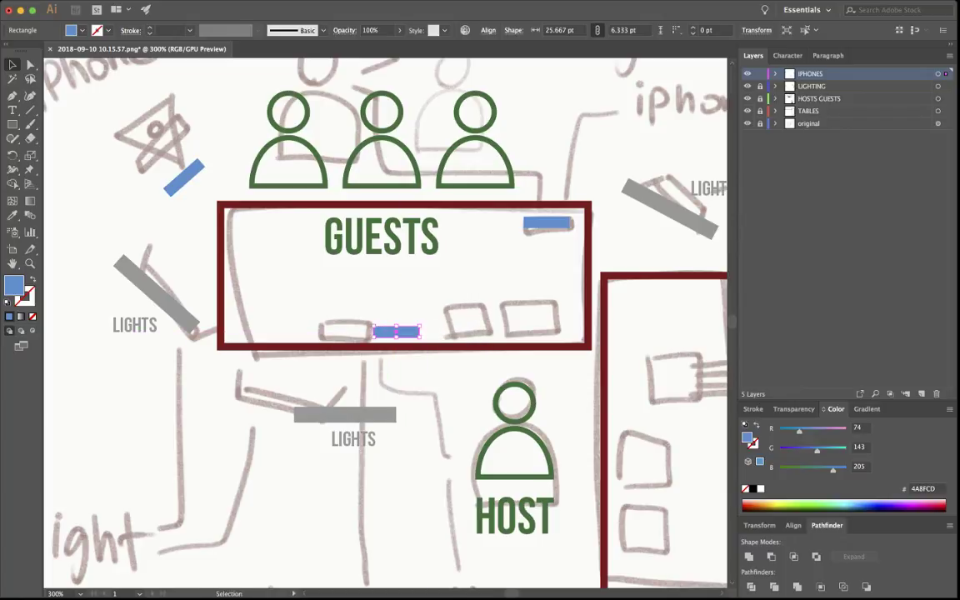
- On the unlocked LIGHTING layer, shift the light below the guests table and its label left, tilt the bar slightly, and relock the layer
left_click(760, 86)
left_click_drag(404, 472, 311, 440)
left_click(304, 410)
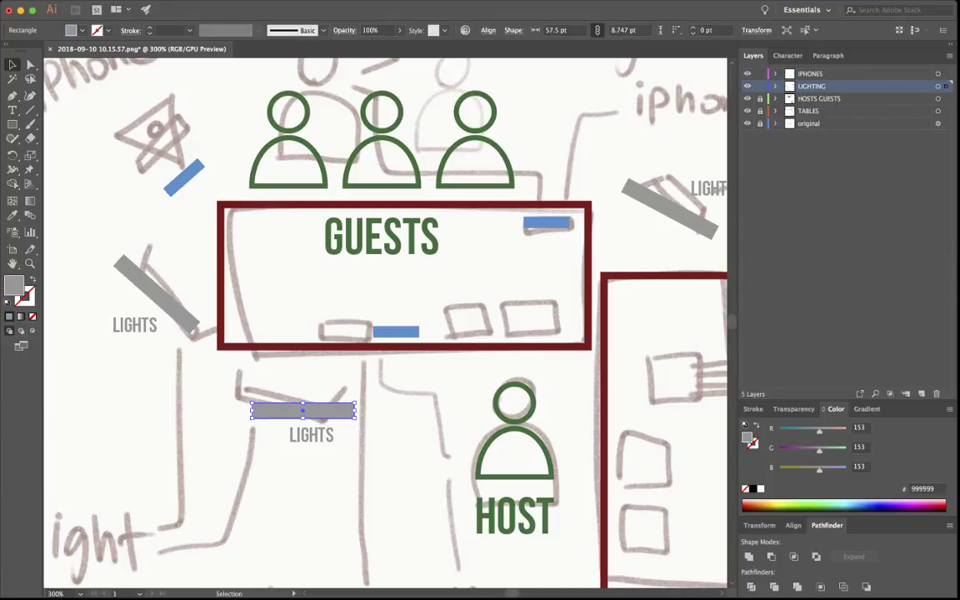
left_click_drag(361, 403, 362, 414)
left_click_drag(310, 434, 298, 434)
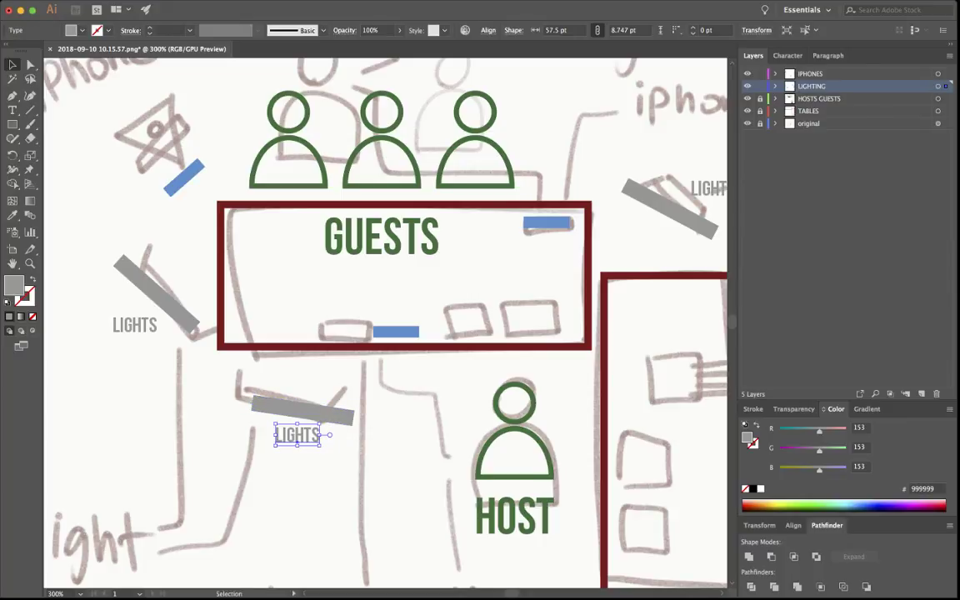
left_click(759, 86)
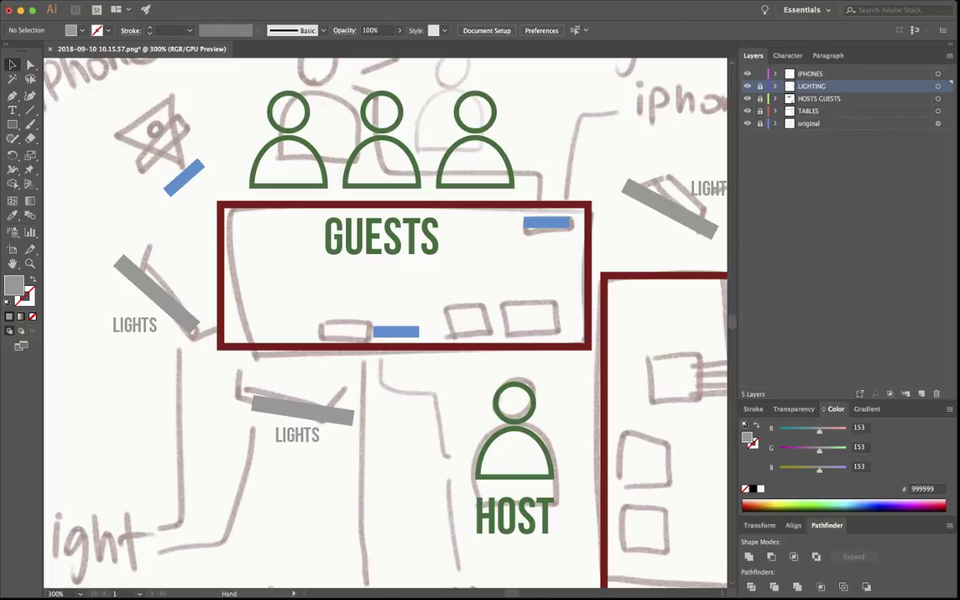
- Duplicate the lower blue bar straight up to the table's upper edge, level with the upper right bar and over the GUESTS label
scroll(383, 316, "up", 2)
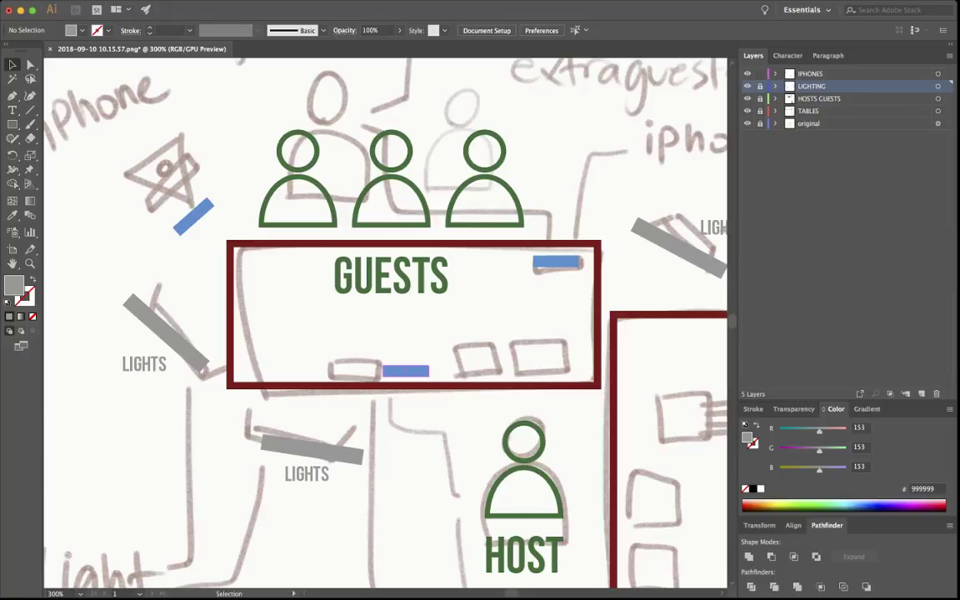
left_click_drag(405, 371, 393, 261)
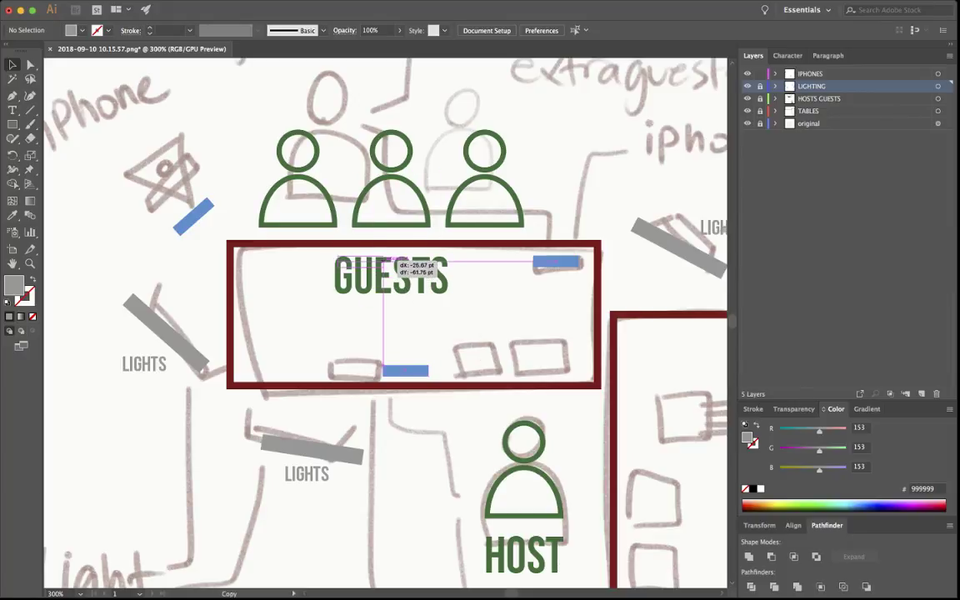
left_click_drag(359, 261, 359, 261)
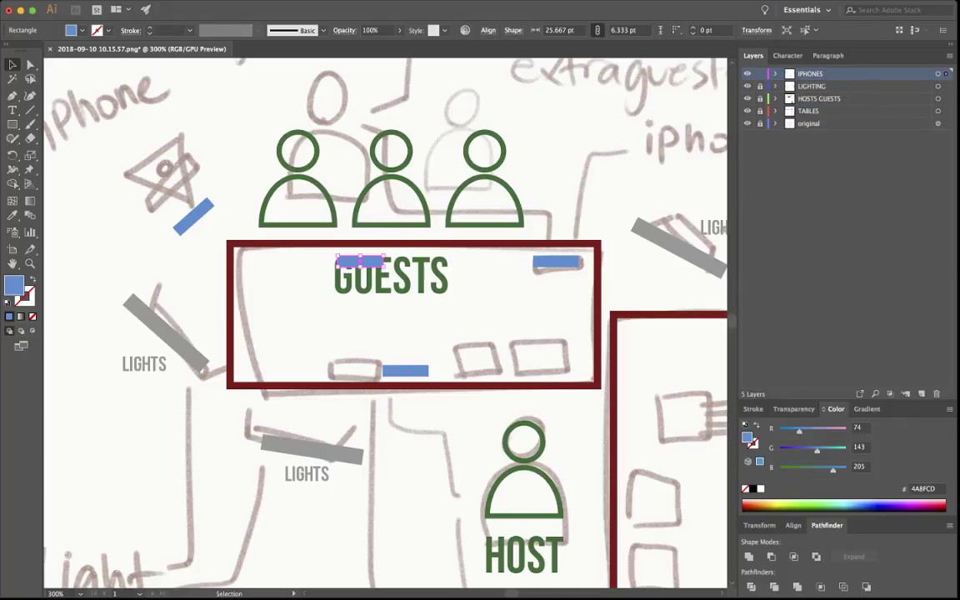
- Move the GUESTS label above the three guest figures and lock the HOSTS GUESTS layer
left_click_drag(433, 283, 431, 103)
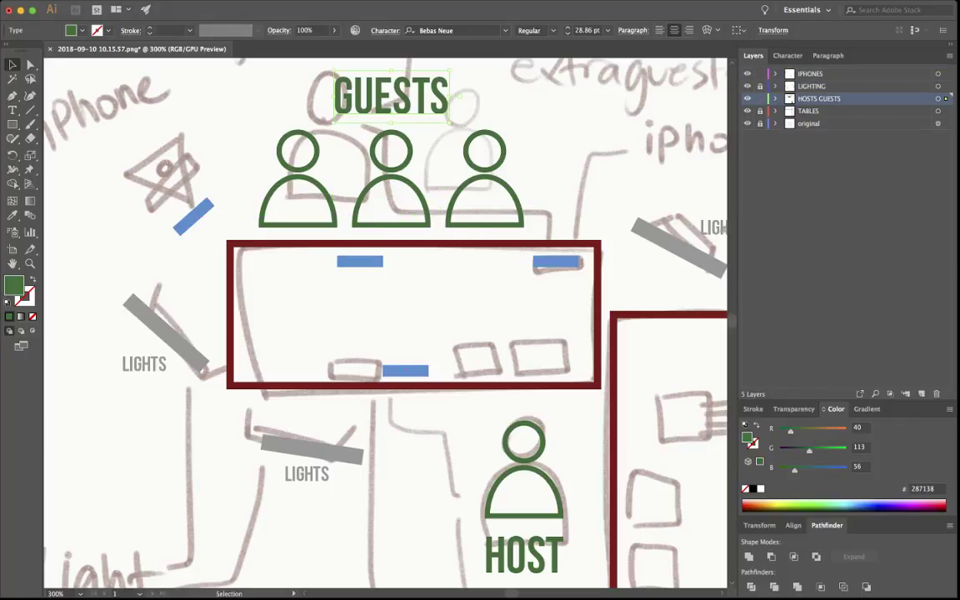
key("super+shift+a")
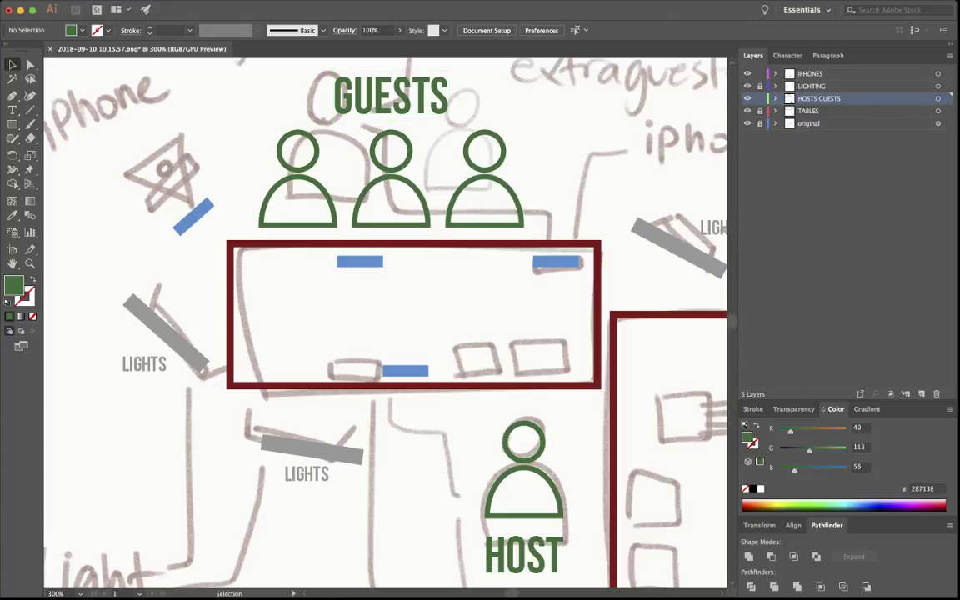
left_click(759, 98)
- On the IPHONES layer, draw a closed four-point Pen shape widening from just above the lower blue bar to the table's upper edge
key("p")
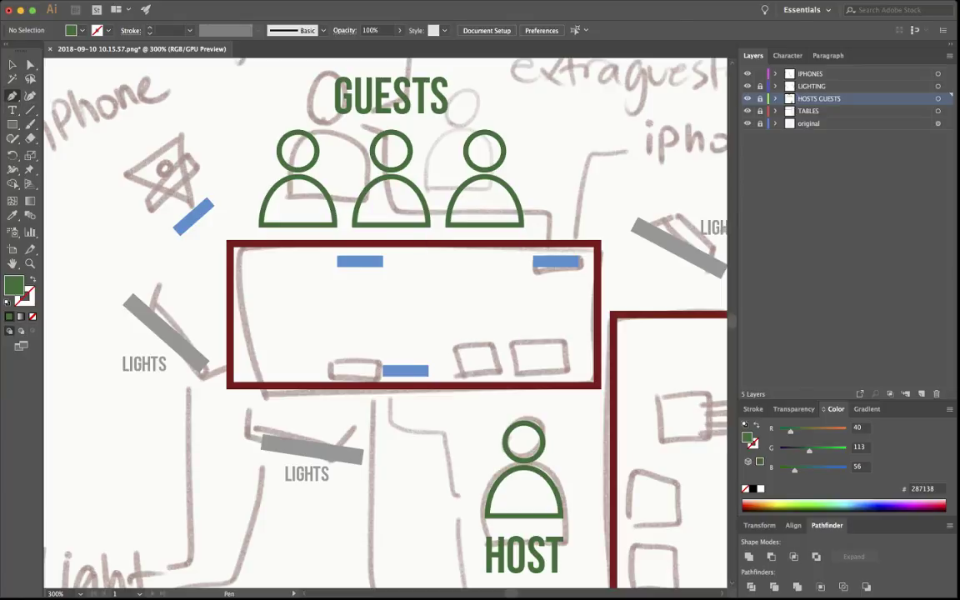
left_click(833, 73)
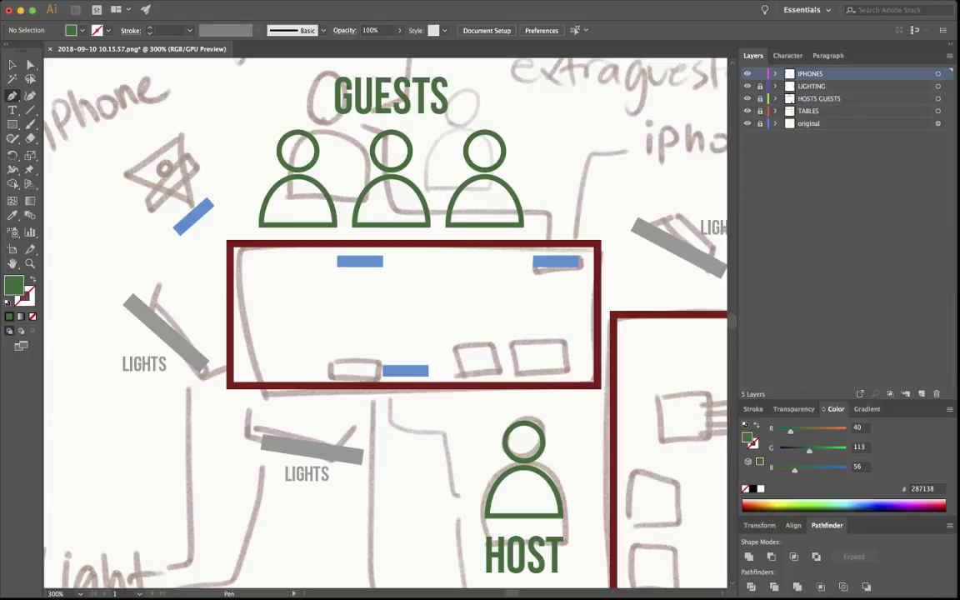
left_click(431, 358)
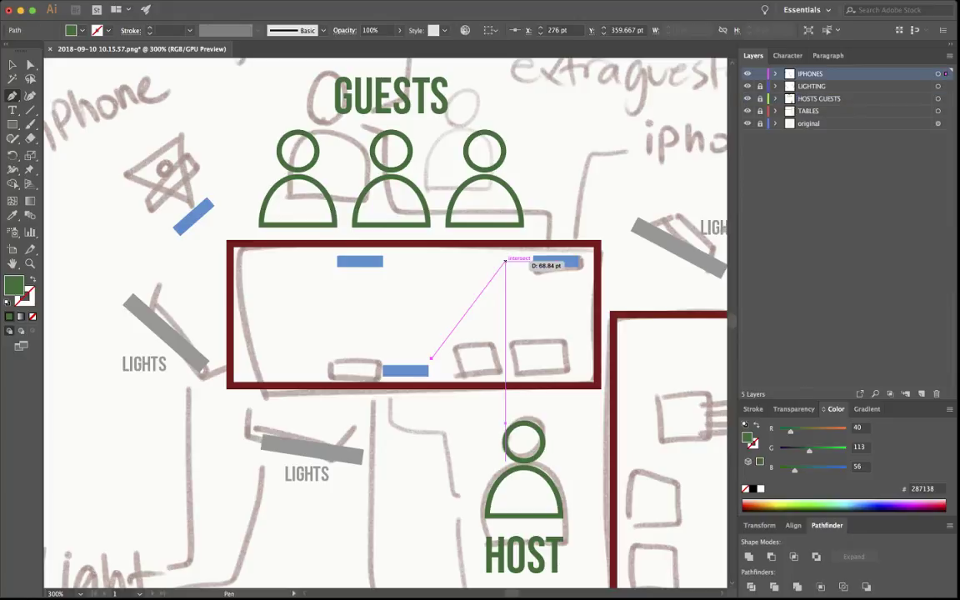
left_click(505, 261)
left_click(276, 256)
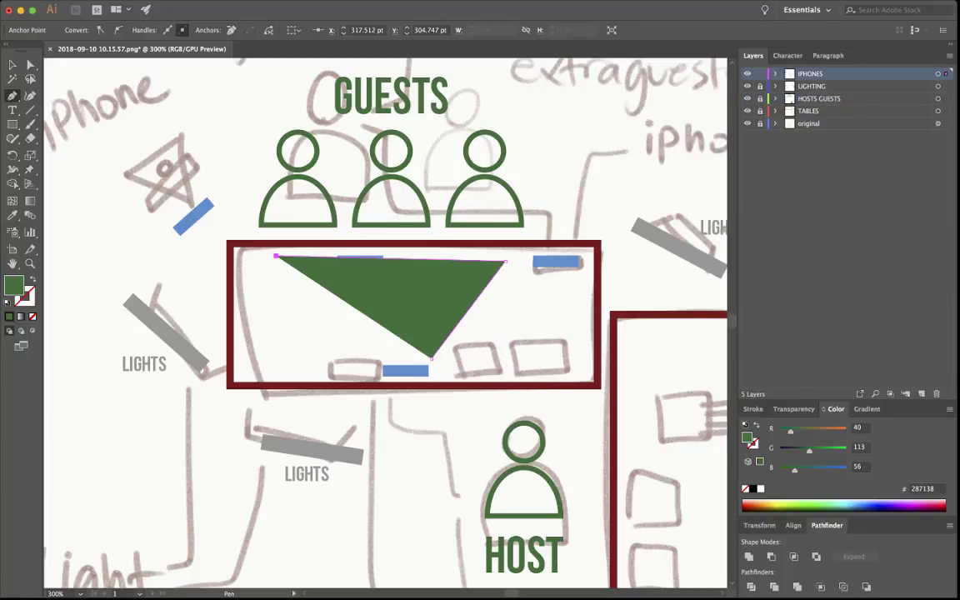
left_click(383, 360)
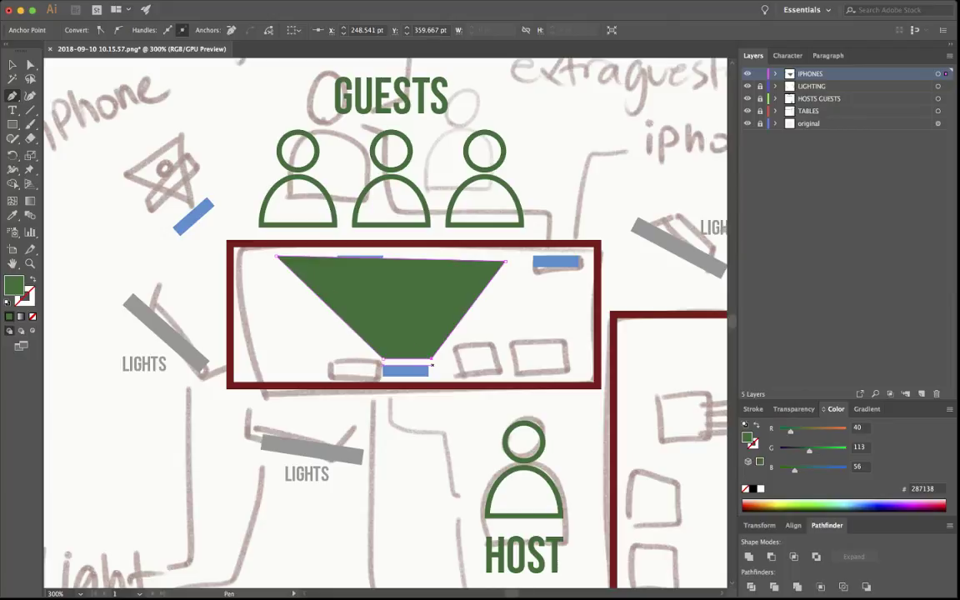
left_click(431, 358)
- Move the green four-point shape from the IPHONES layer onto a new top layer and lock the IPHONES layer
left_click(921, 393)
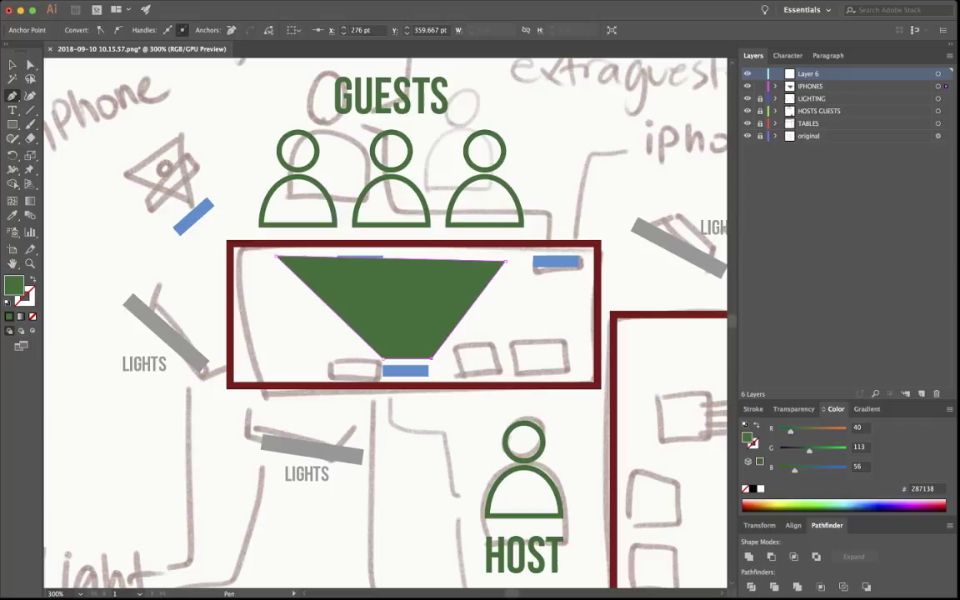
left_click(775, 86)
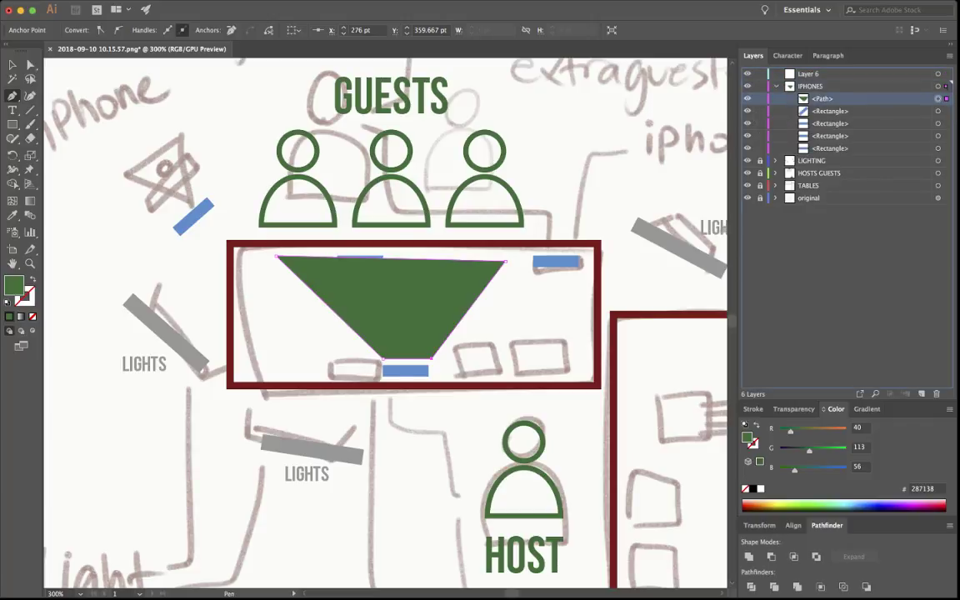
left_click_drag(945, 99, 946, 73)
left_click(774, 86)
left_click(759, 86)
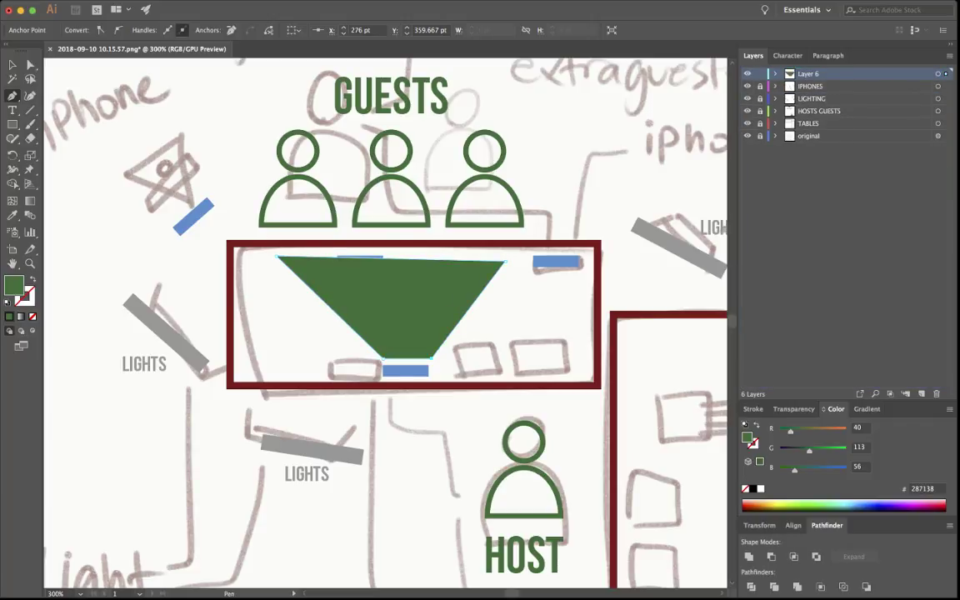
- Rename the new top layer as view
double_click(808, 73)
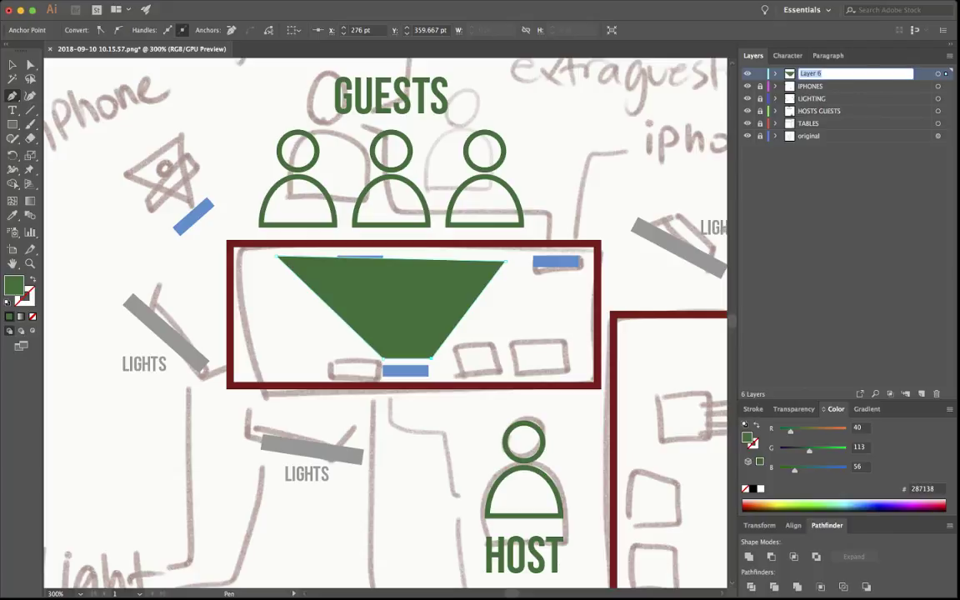
type("View")
key("Return")
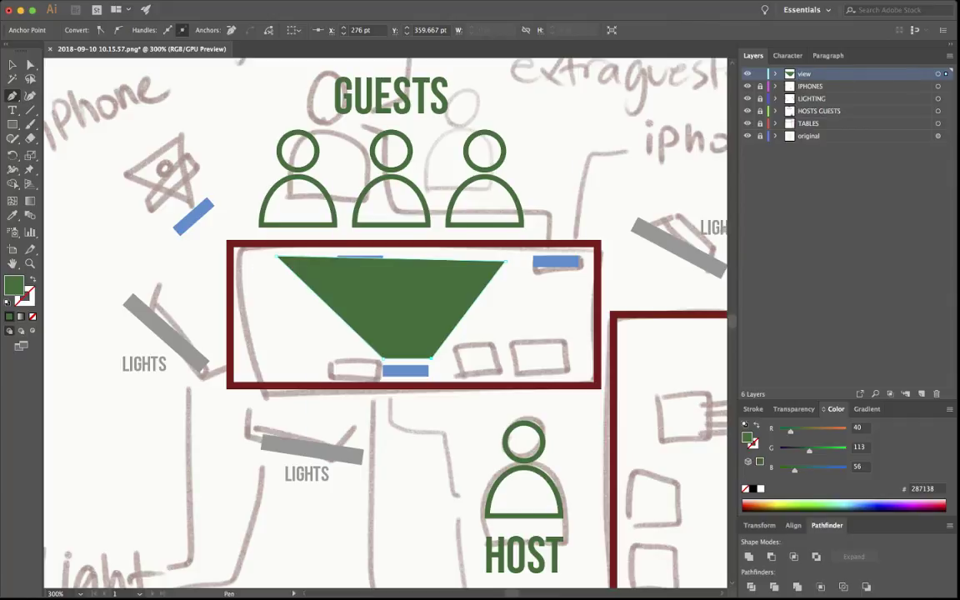
- Level the shape's upper-right corner with its upper-left one and recolor the shape with the blue of the iPhone bars
left_click(30, 65)
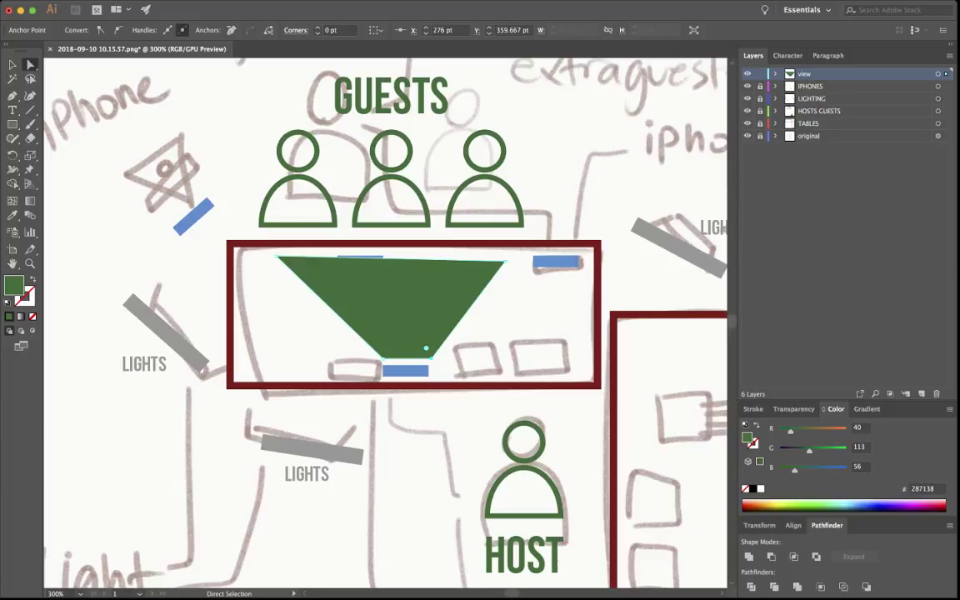
left_click_drag(504, 262, 518, 256)
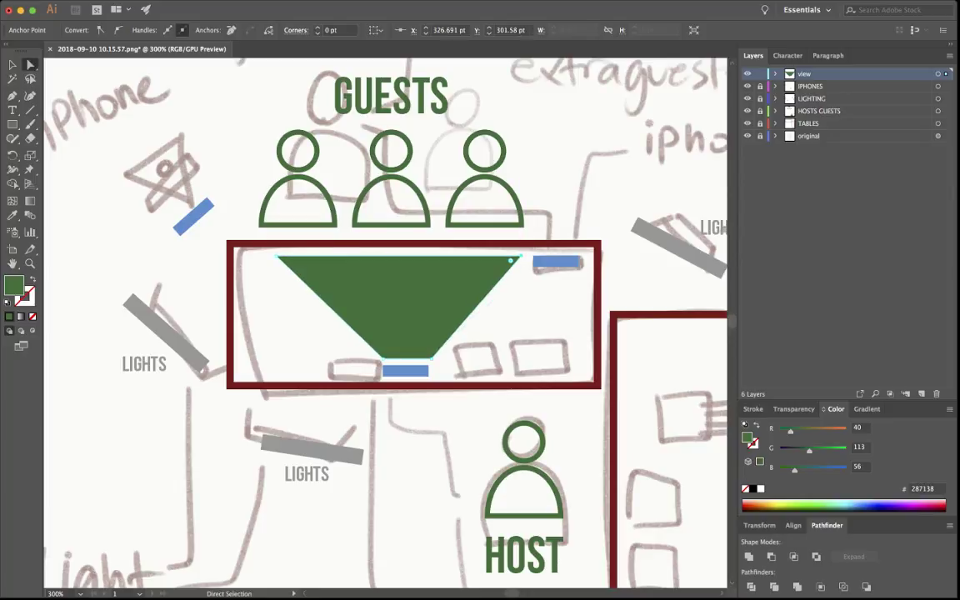
left_click(12, 215)
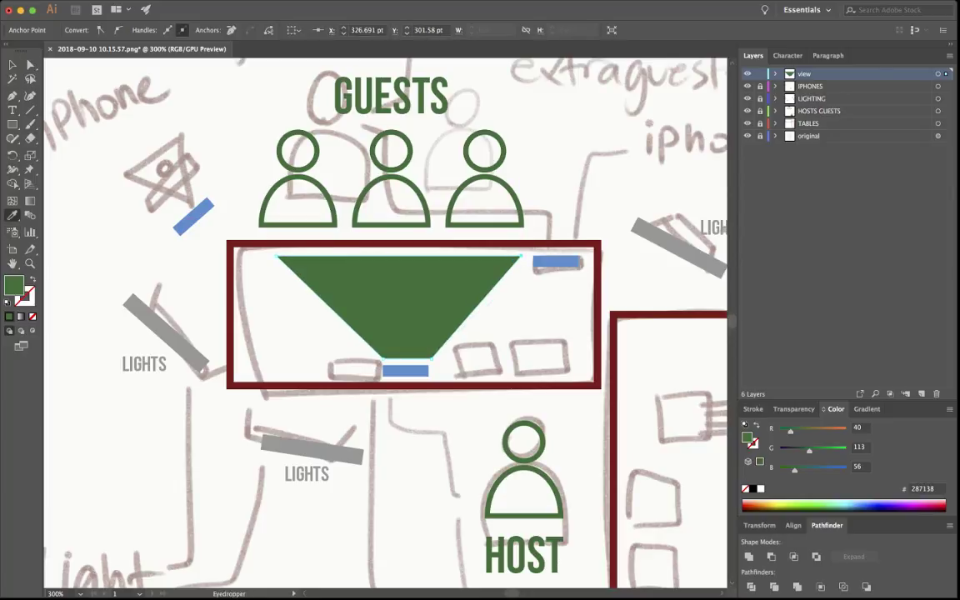
left_click(194, 216)
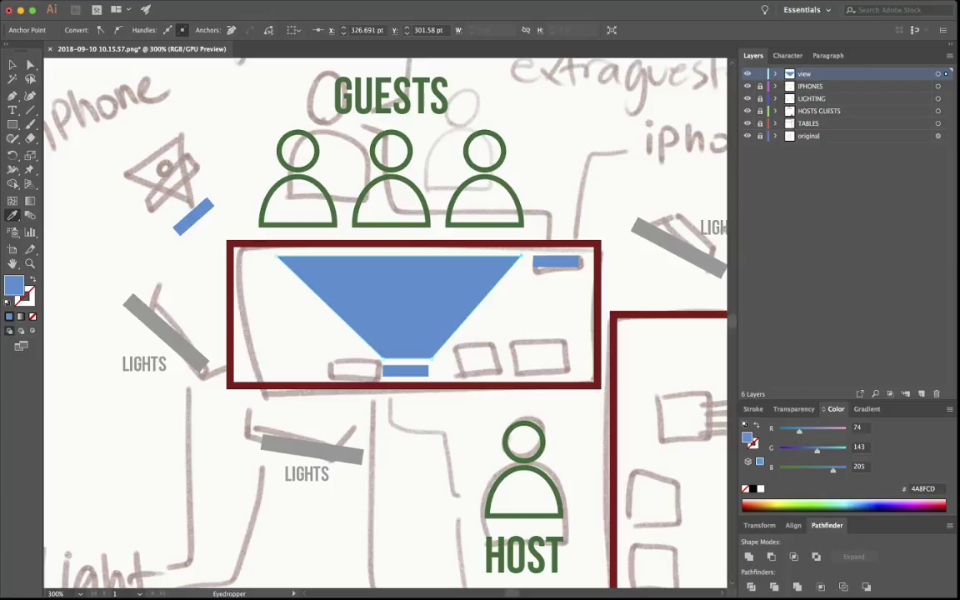
- Try the view layer at 46% opacity and reduce it to 23%
key("a")
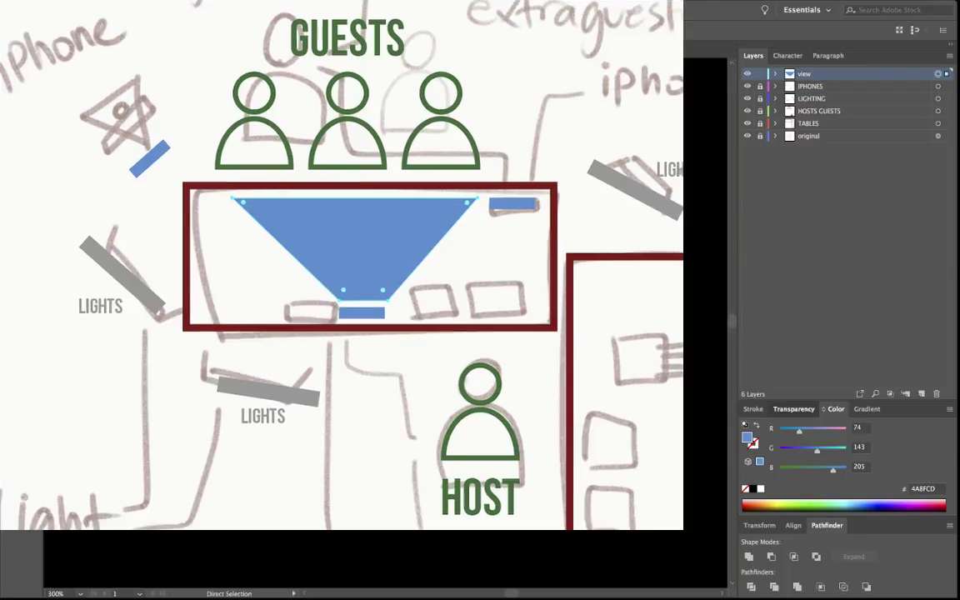
left_click(793, 409)
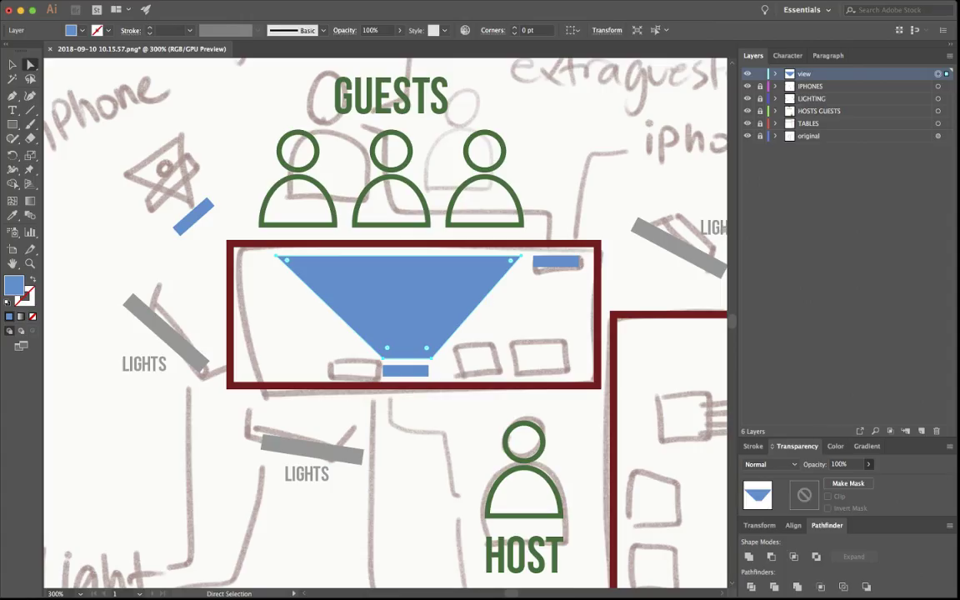
type("46")
key("Return")
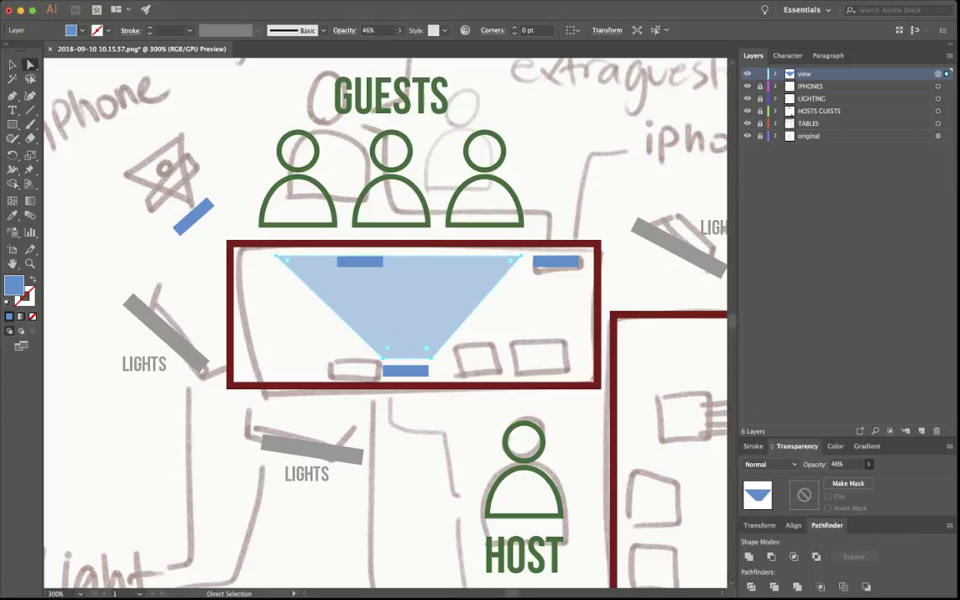
type("23")
key("Return")
key("super+shift+a")
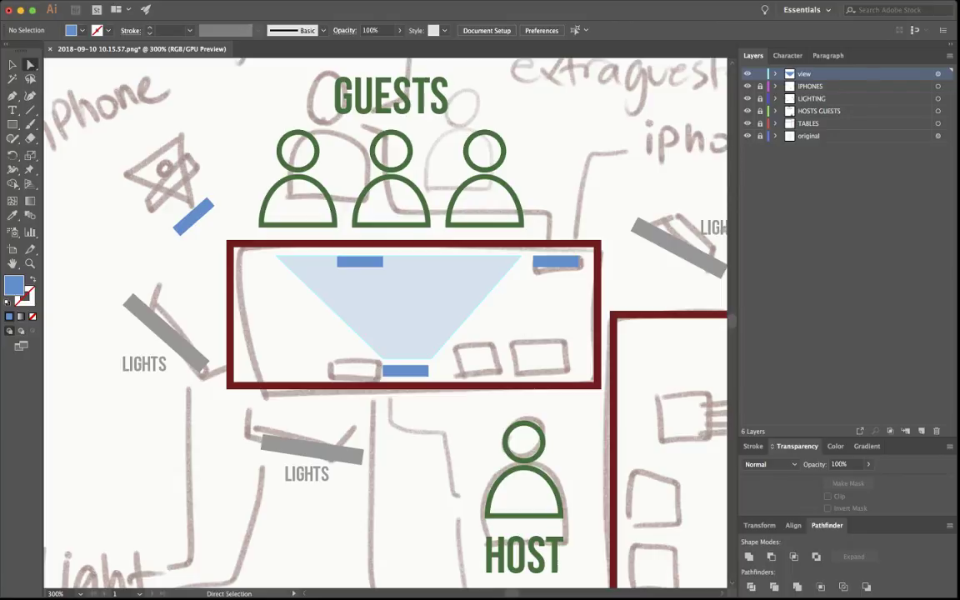
- Shift the translucent shape down onto the lower blue bar and place a copy over the tilted bar beside the guests
left_click_drag(399, 303, 396, 315)
key("super+shift+a")
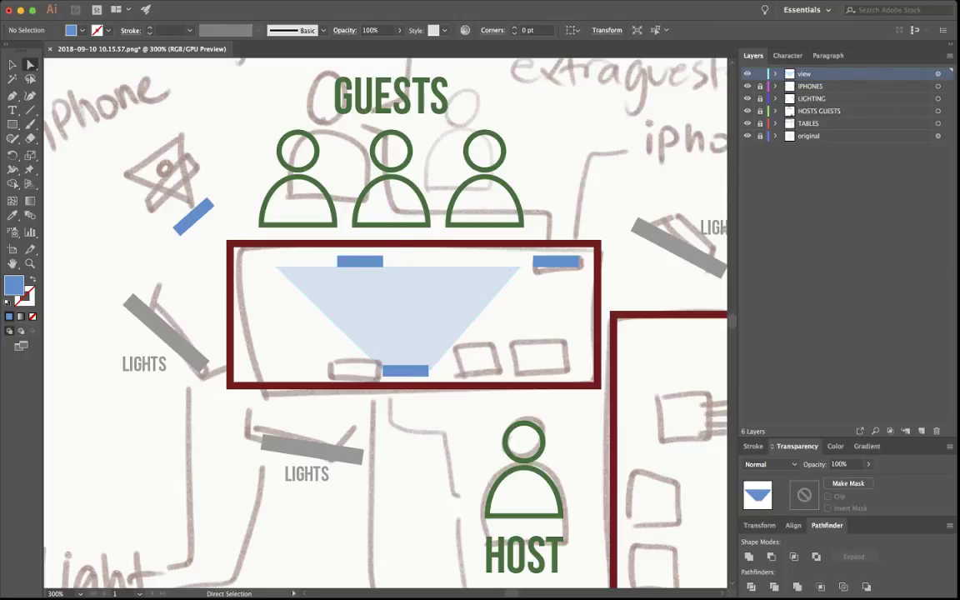
left_click(396, 315)
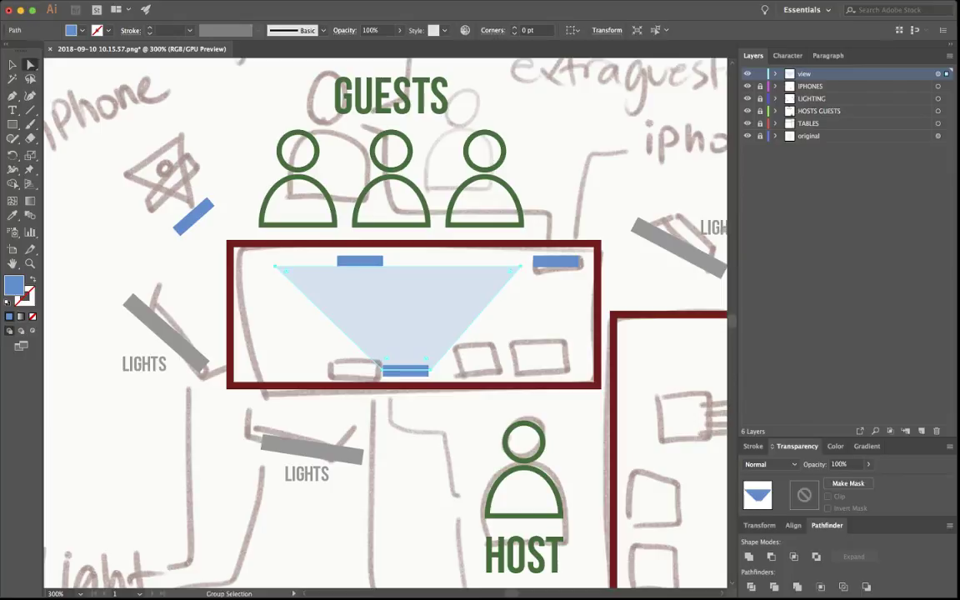
mouse_move(350, 332)
left_mouse_down()
mouse_move(279, 215)
mouse_move(184, 207)
left_mouse_up()
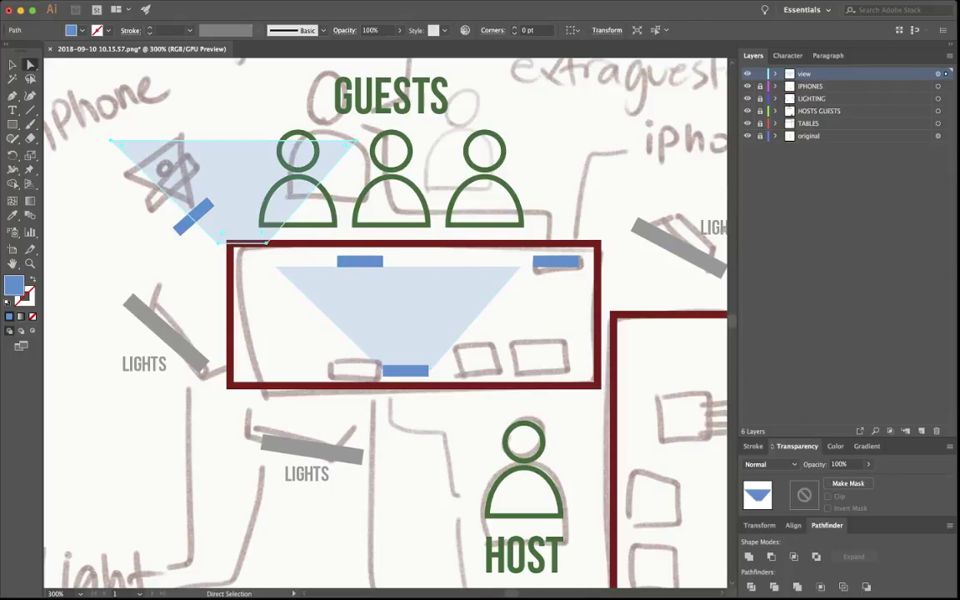
- Rotate the copied shape to match the tilted blue bar and set its narrow end against the bar, opening toward the table
key("v")
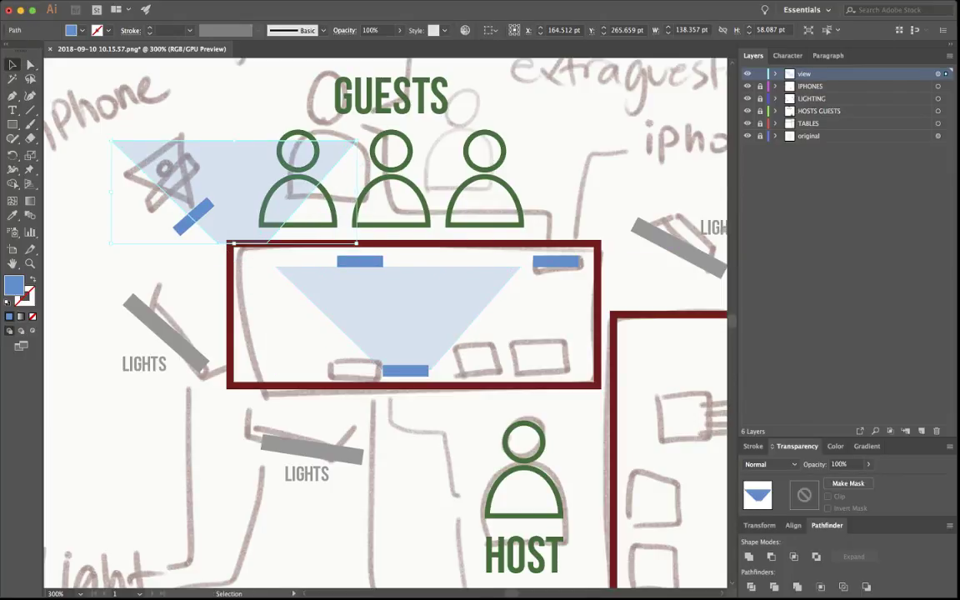
left_click_drag(109, 135, 337, 155)
left_click_drag(220, 166, 215, 231)
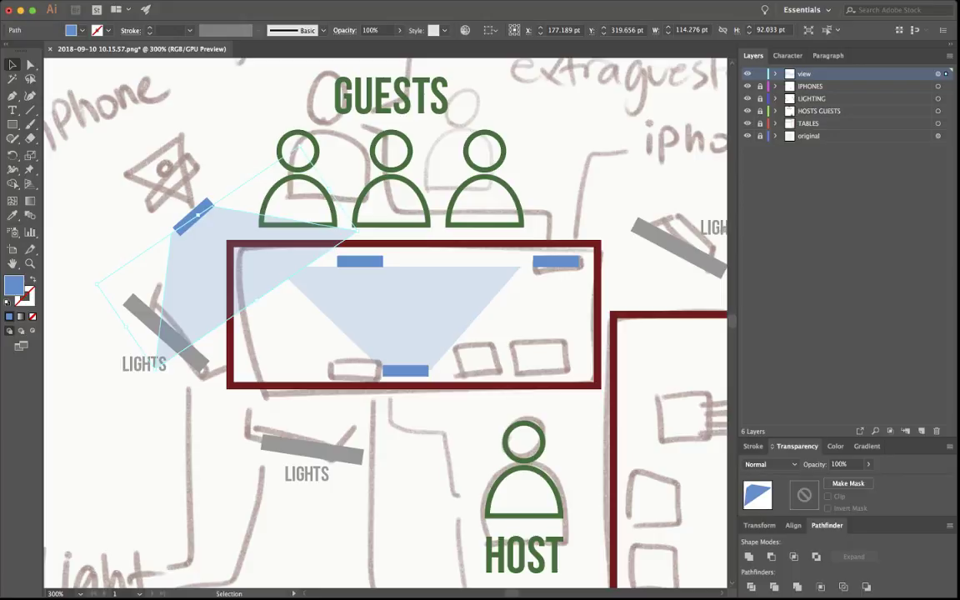
left_click_drag(156, 369, 172, 382)
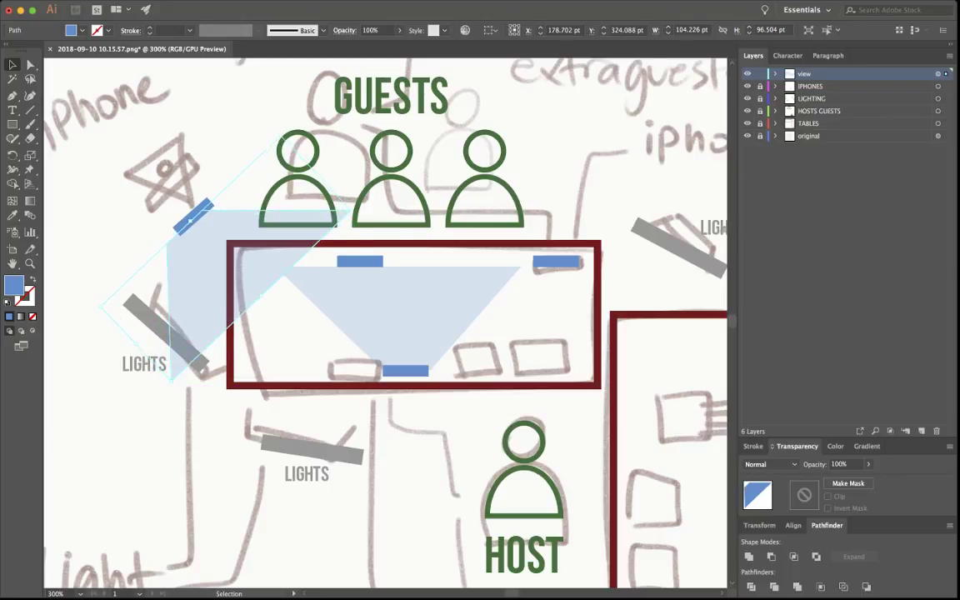
left_click_drag(271, 240, 275, 235)
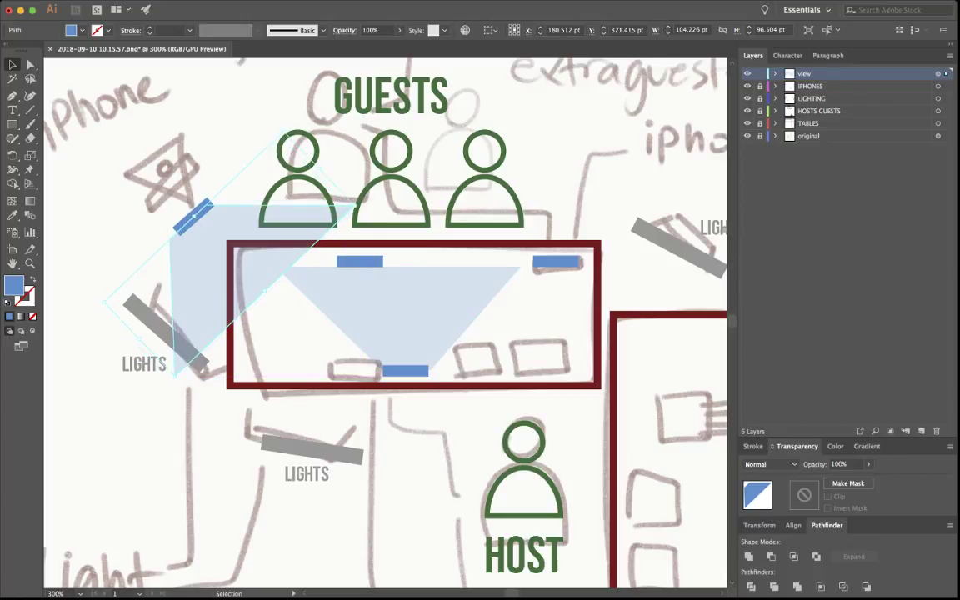
key("Right")
key("Right")
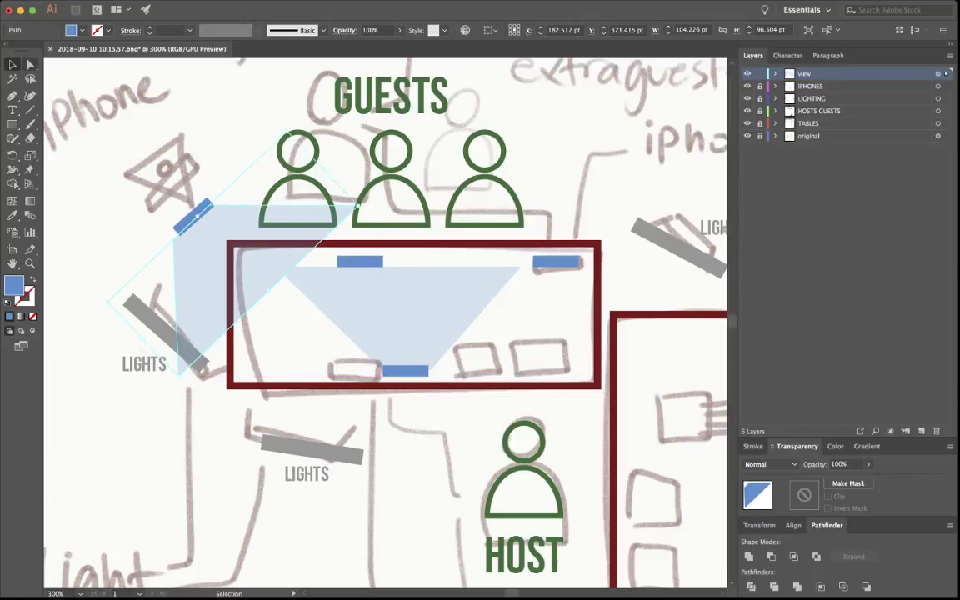
- Reshape the copy by pulling both far corners onto the table and fitting the lower near corner to the tilted bar
key("a")
left_click_drag(179, 374, 278, 324)
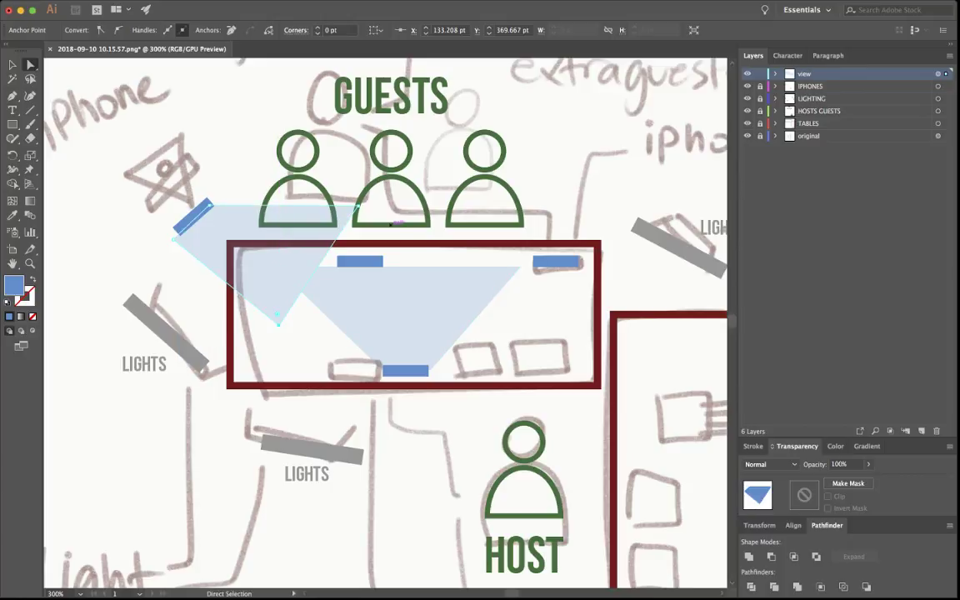
left_click_drag(391, 224, 429, 247)
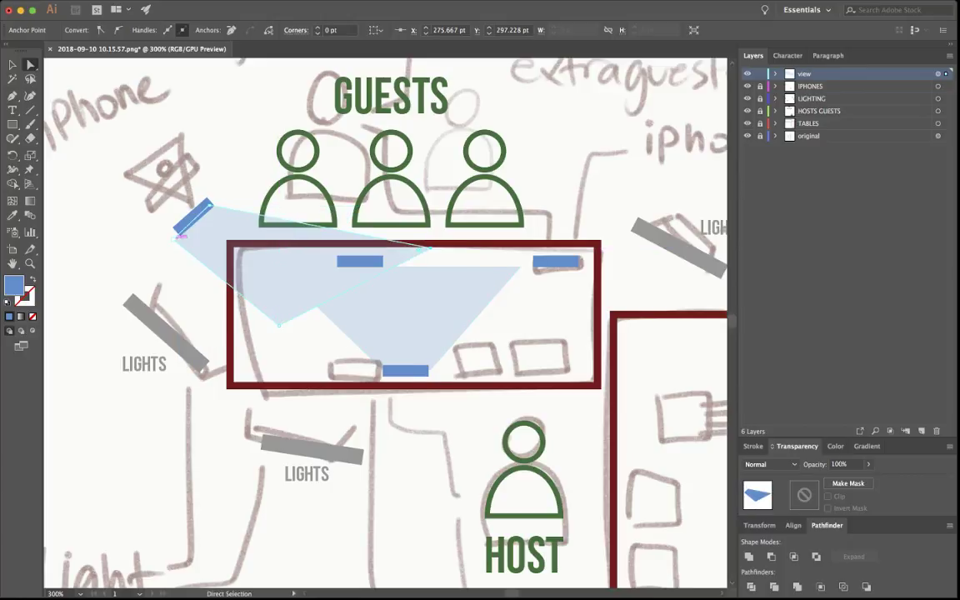
left_click_drag(174, 239, 182, 233)
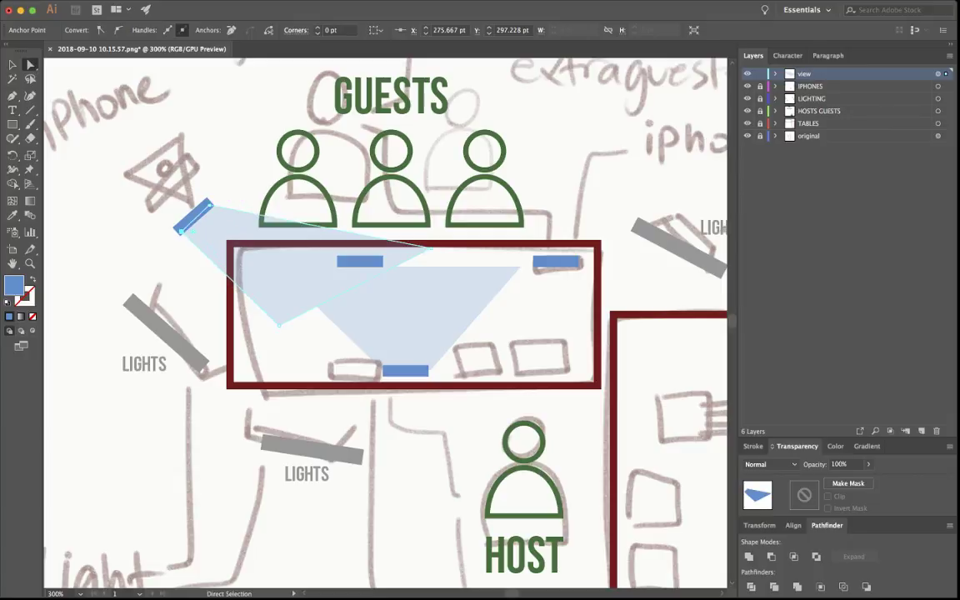
key("super+shift+a")
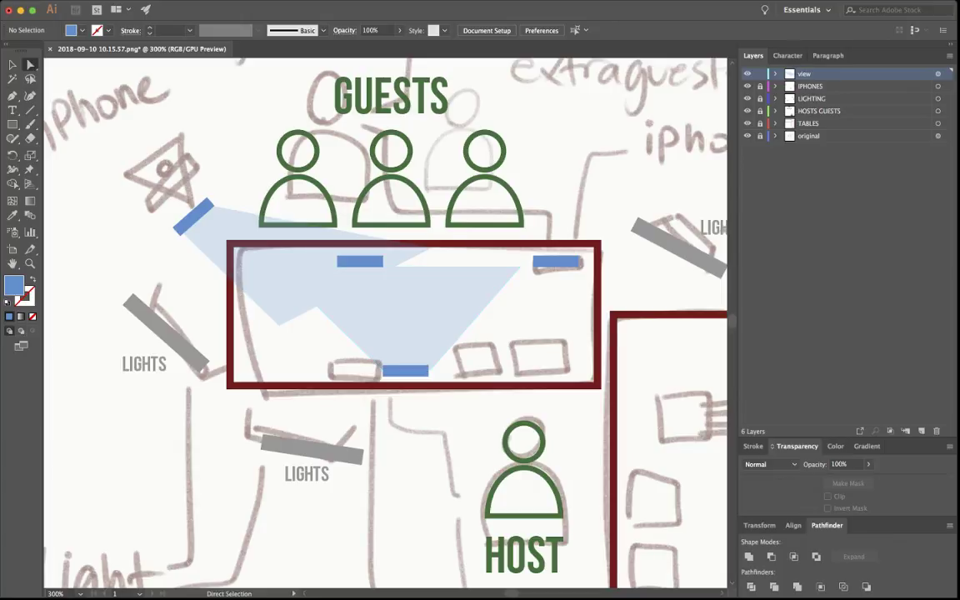
- Reset the view layer's opacity to 100% and set each of its two shapes to 16% opacity individually
left_click(937, 74)
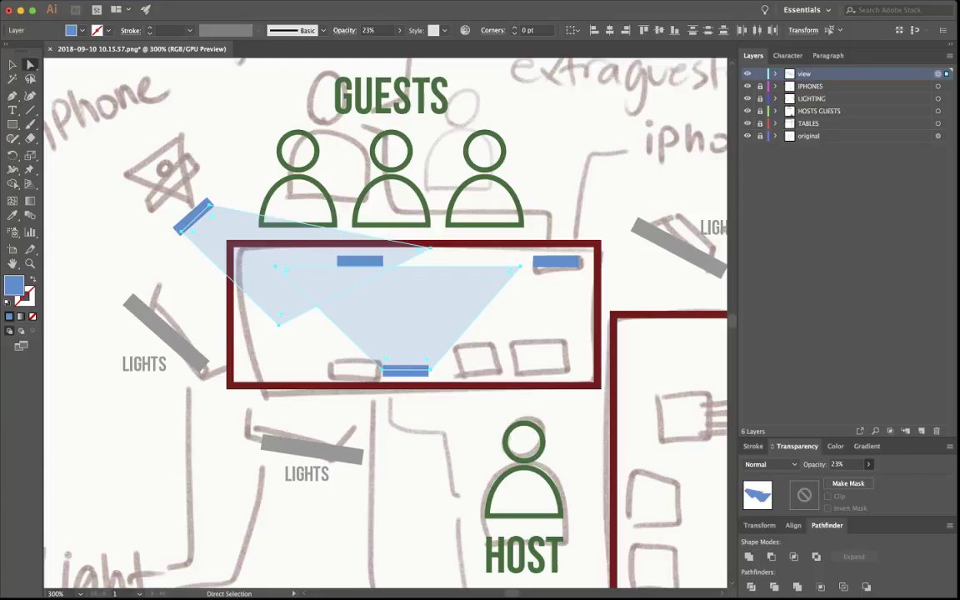
key("super+z")
left_click(776, 74)
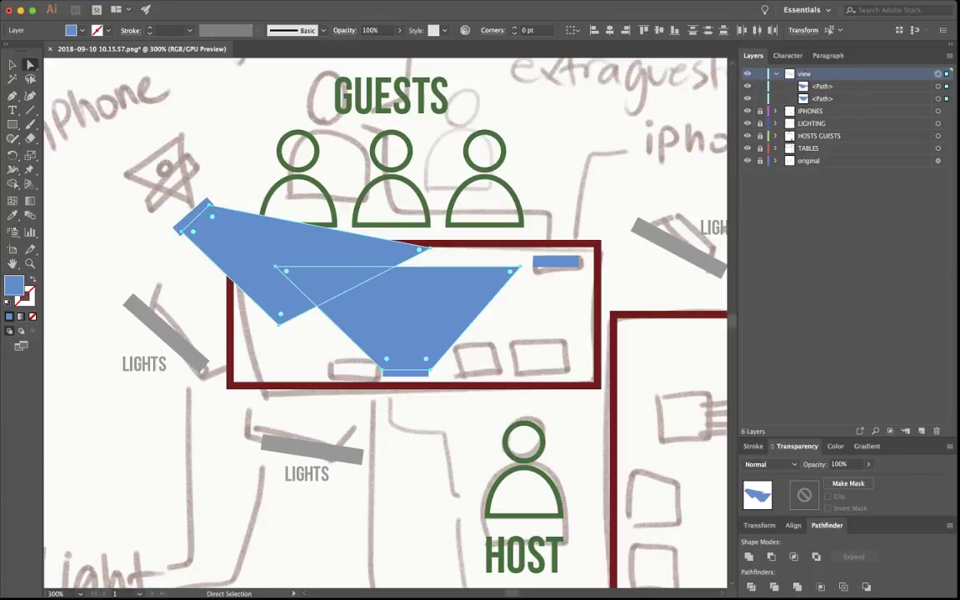
left_click(937, 98)
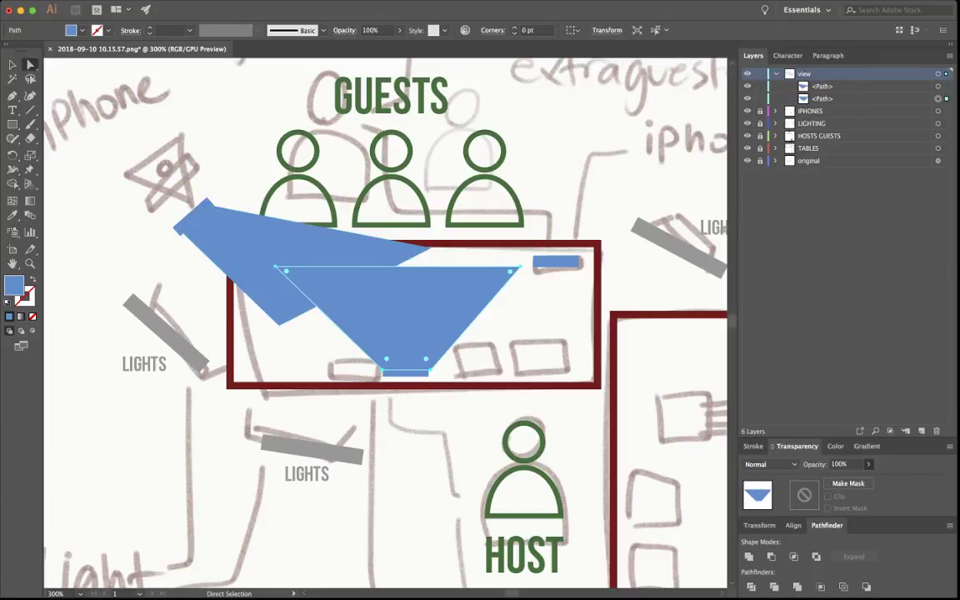
left_click_drag(868, 478, 813, 478)
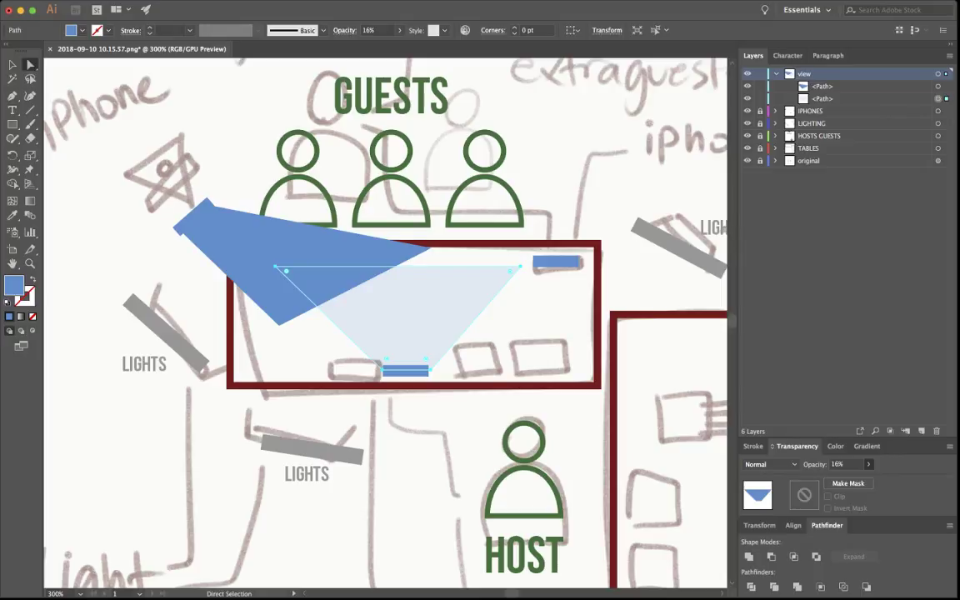
left_click(937, 86)
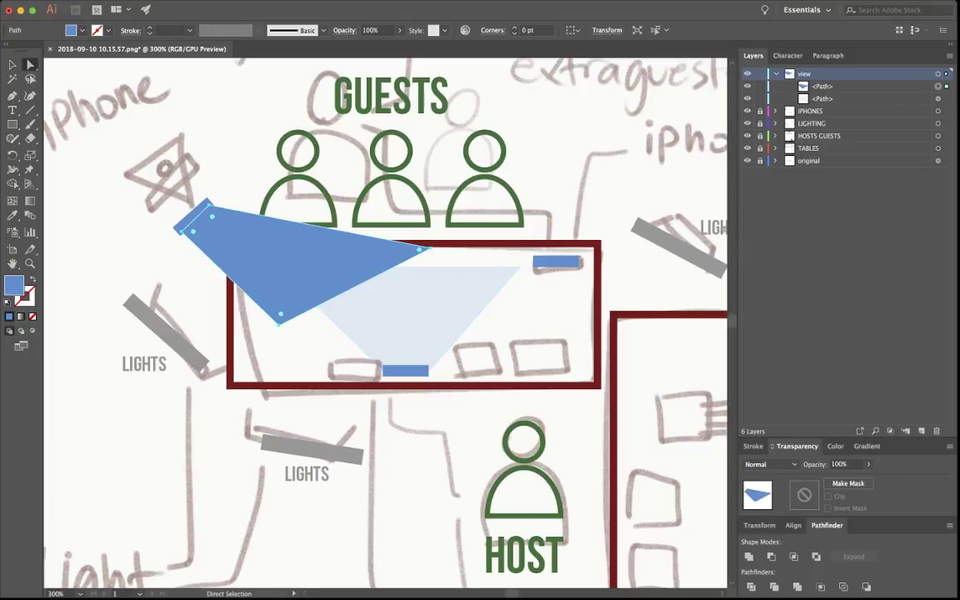
left_click_drag(868, 464, 814, 477)
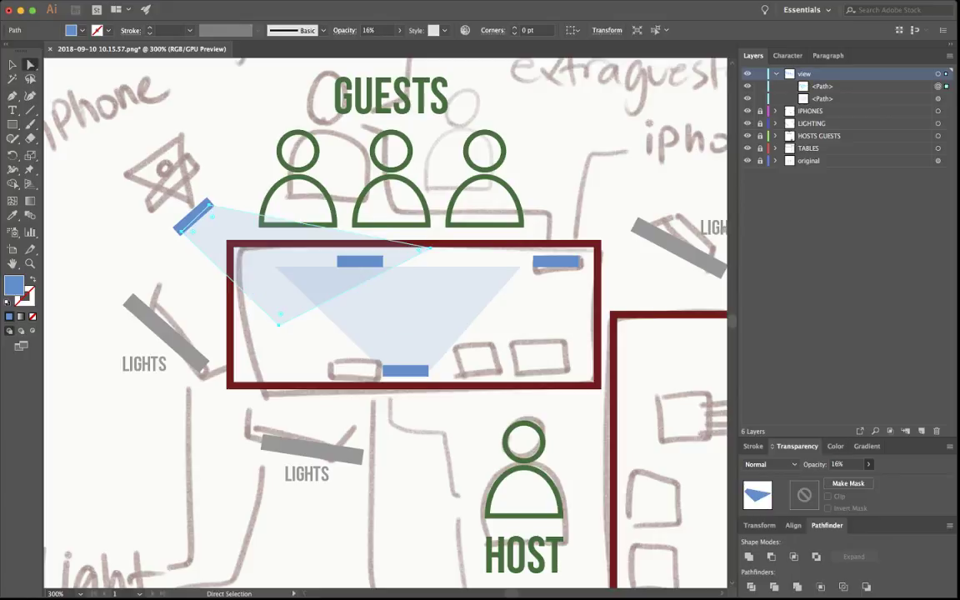
- Extend both upper corners of the lower bar's field-of-view shape outward to the table's top border
left_click(516, 269)
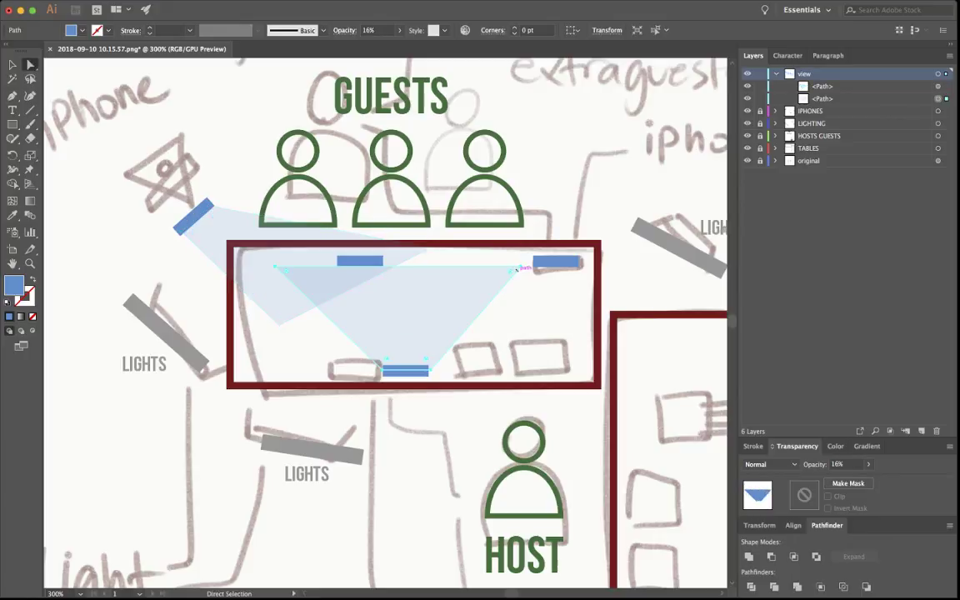
left_click_drag(517, 269, 534, 244)
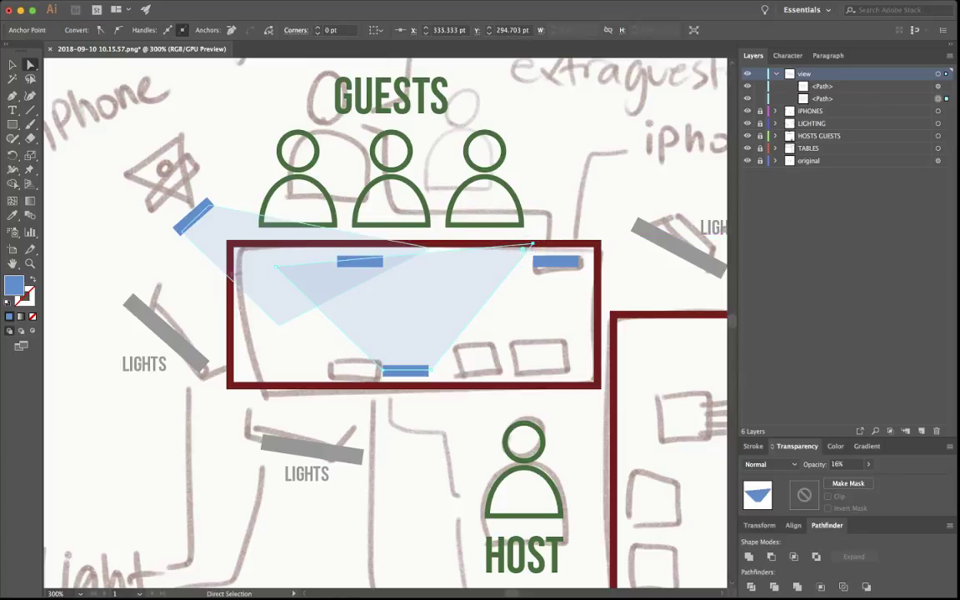
left_click_drag(275, 266, 252, 243)
key("super+shift+a")
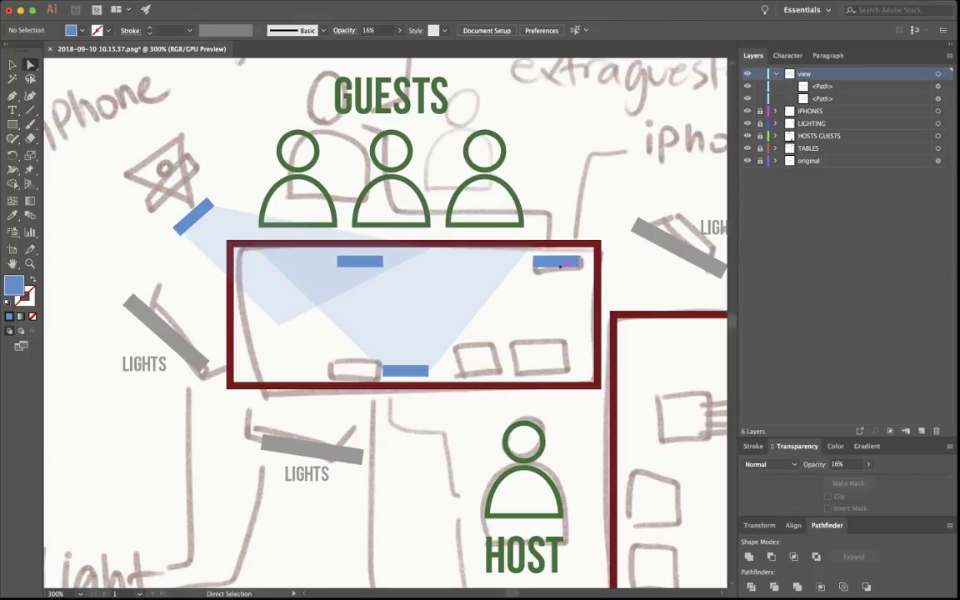
left_click(475, 288)
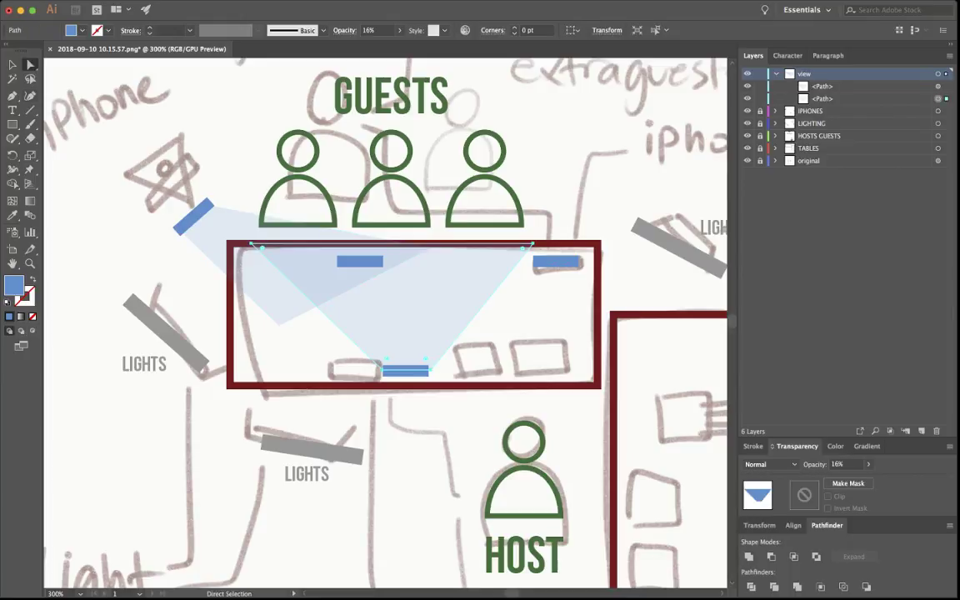
- Draw a four-cornered field-of-view shape from the table's upper-right bar, widening downward past the lower table border toward the host
key("p")
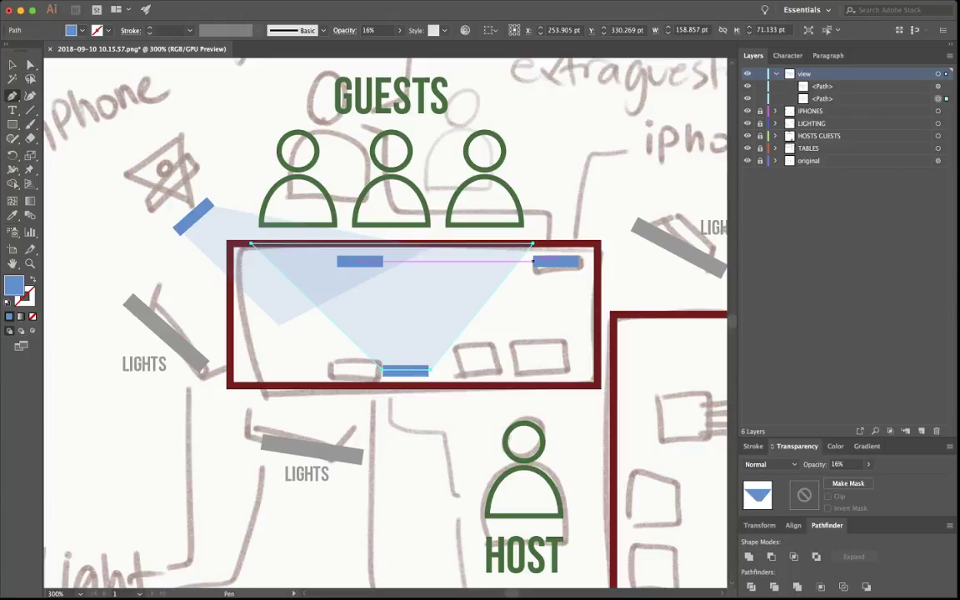
left_click(535, 261)
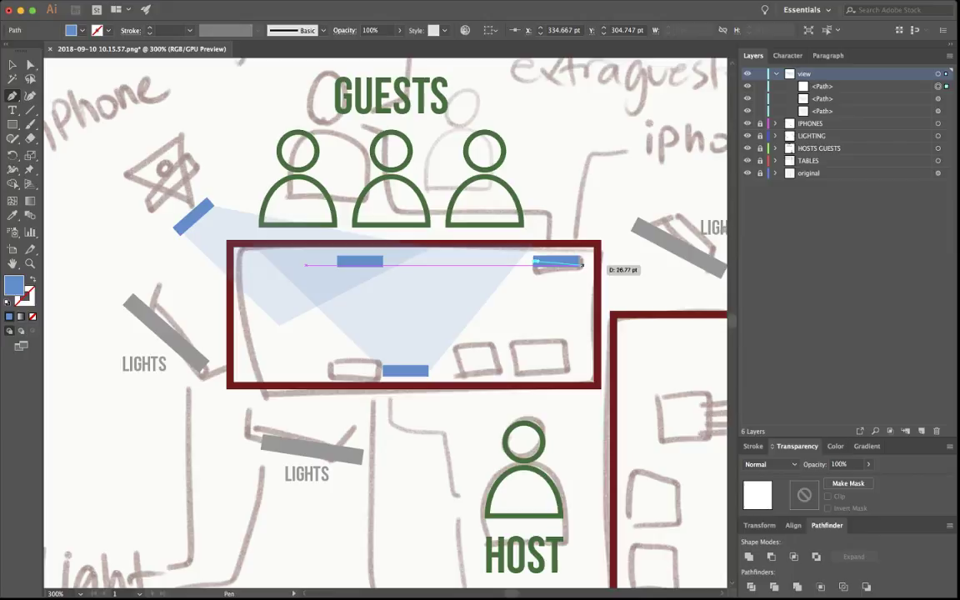
left_click(581, 261)
left_click(588, 407)
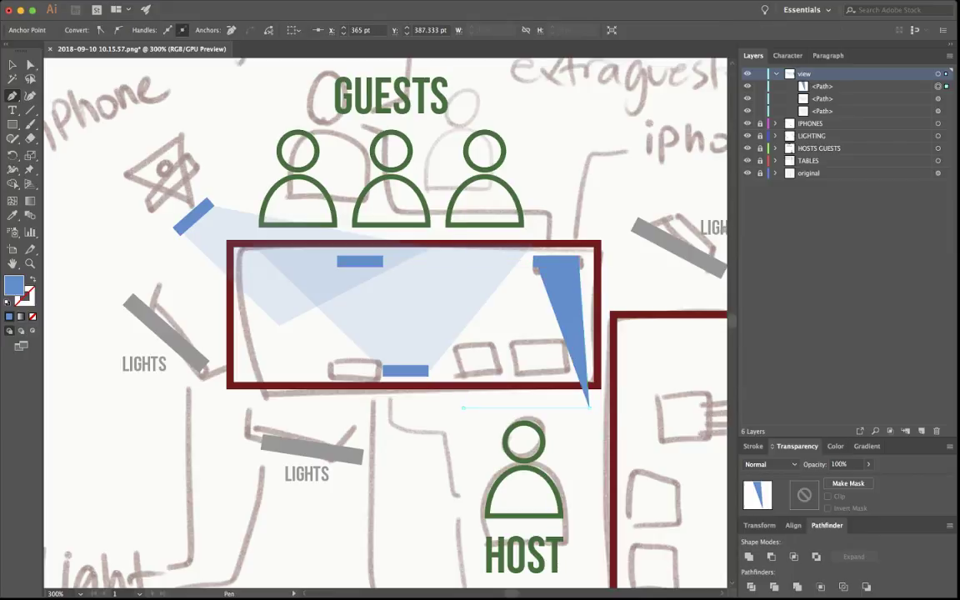
left_click(464, 408)
left_click(535, 262)
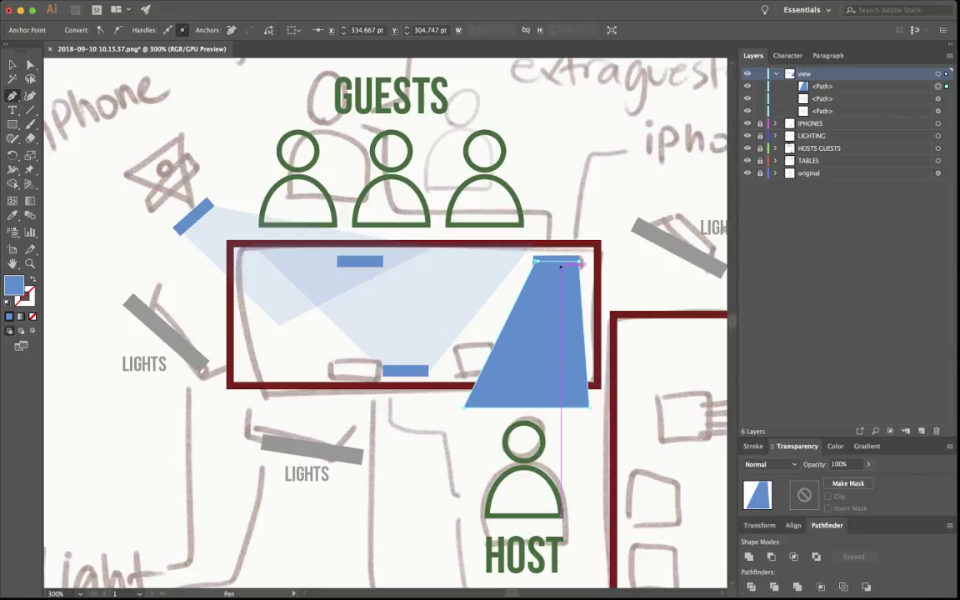
- Set the new field-of-view shape's opacity to 16%
type("17")
key("Return")
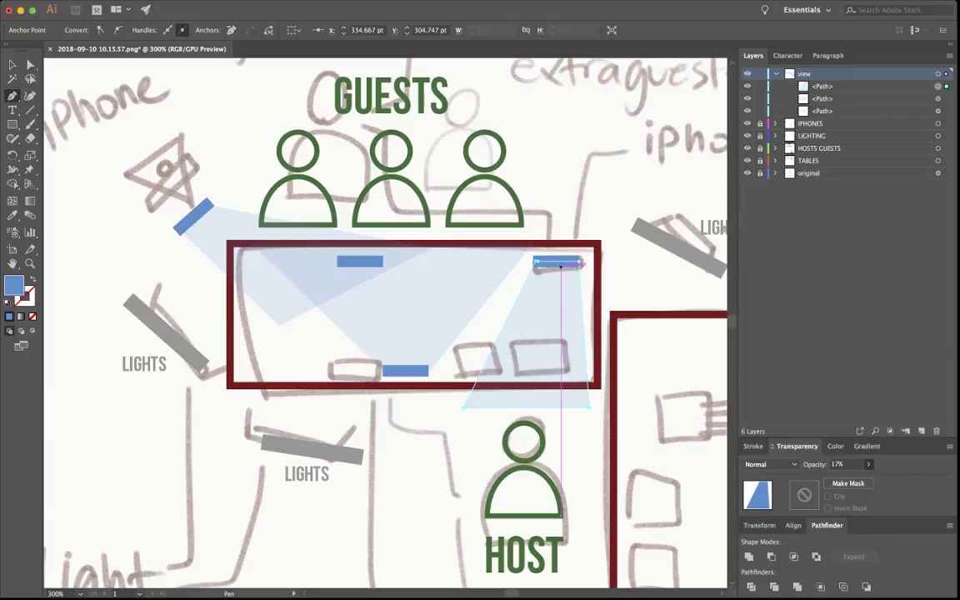
key("Down")
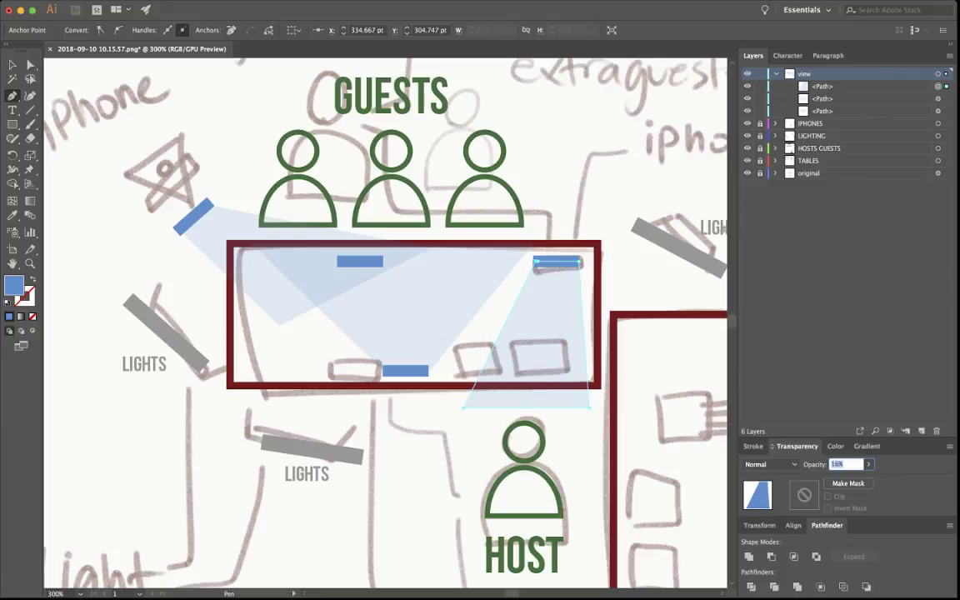
key("a")
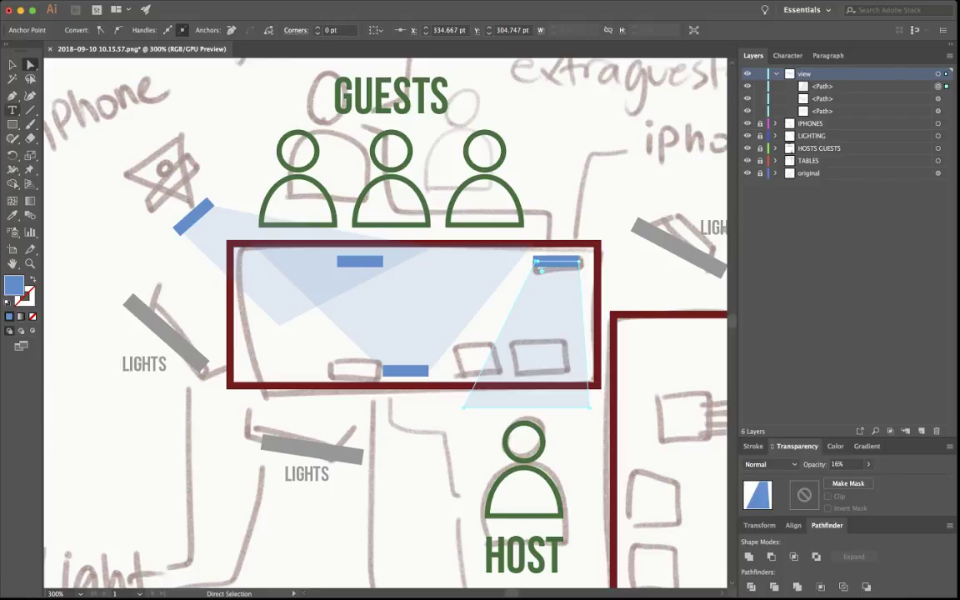
- Add the text label "audio" inside the large table and position it directly beneath the upper-middle blue bar
left_click(12, 109)
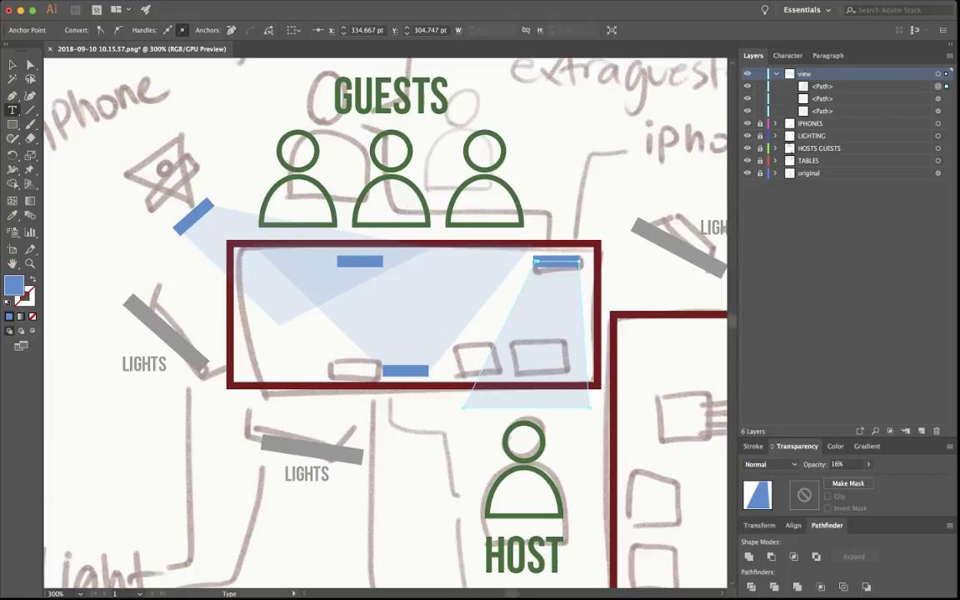
left_click(288, 356)
type("aud")
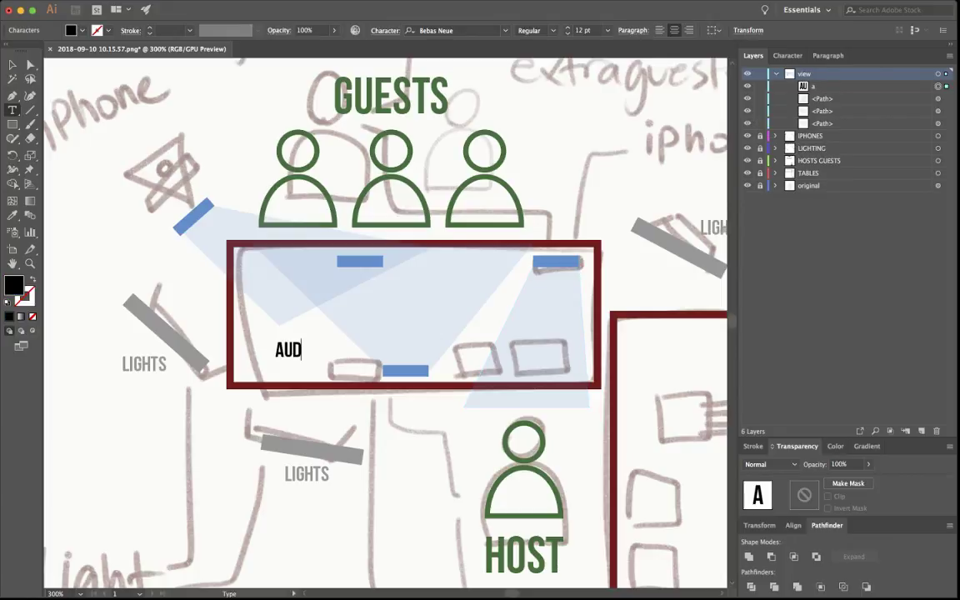
type("io")
key("Escape")
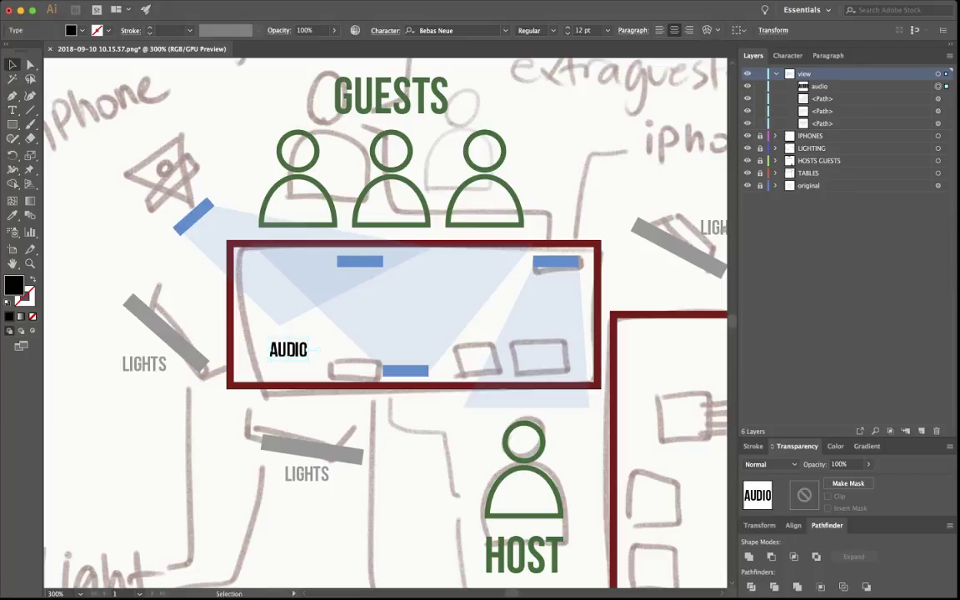
left_click_drag(311, 350, 381, 279)
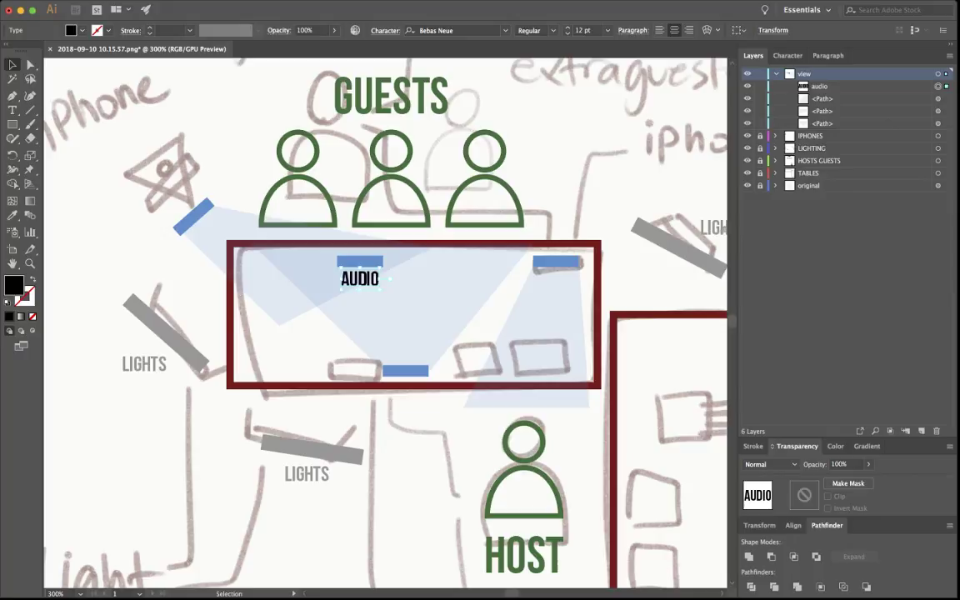
- Sample the blue of the upper-right bar onto the audio label and clear the selection
key("i")
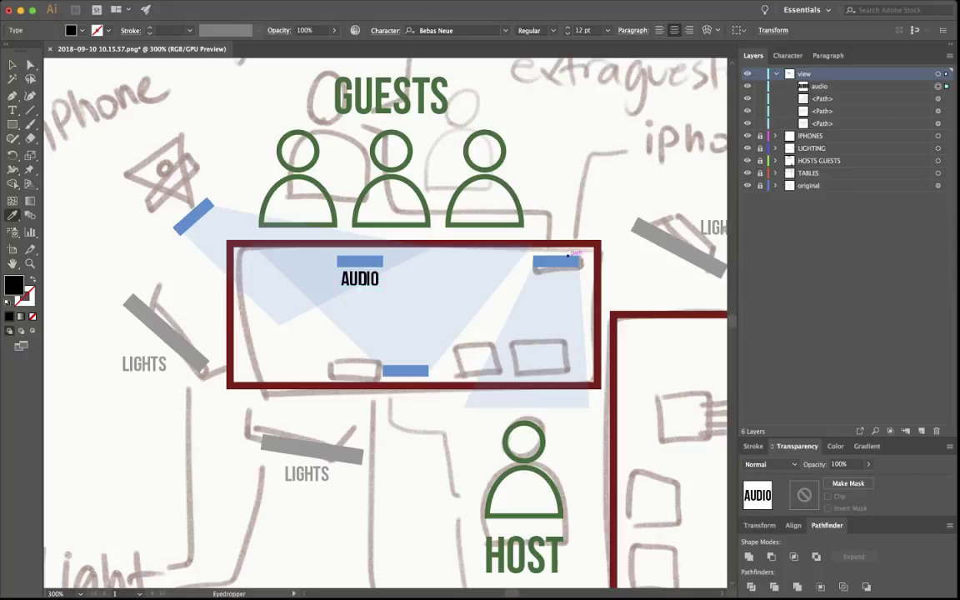
left_click(568, 257)
key("a")
key("super+shift+a")
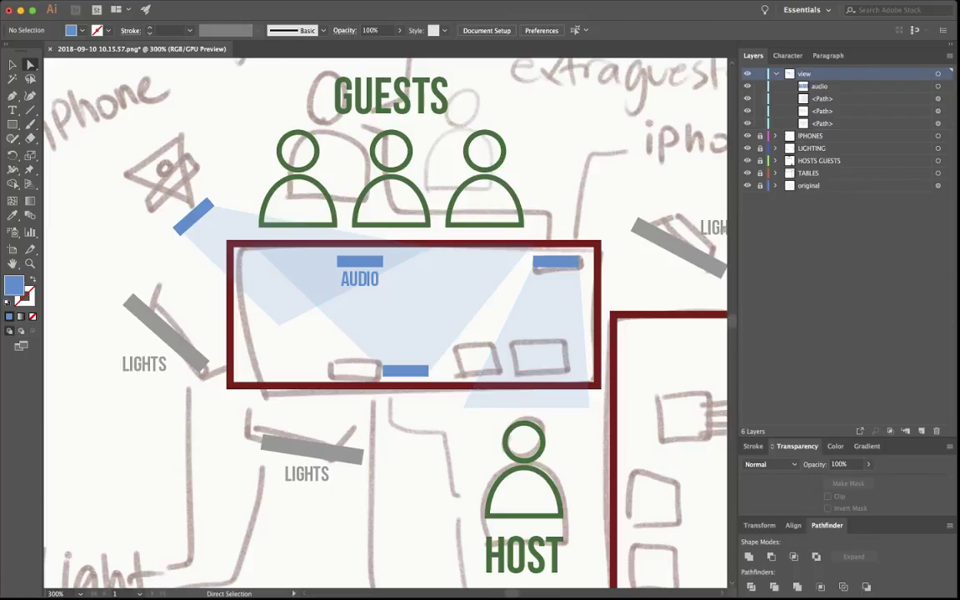
- Create a new layer above the view layer and name it AUDIO
left_click(558, 261)
left_click(12, 96)
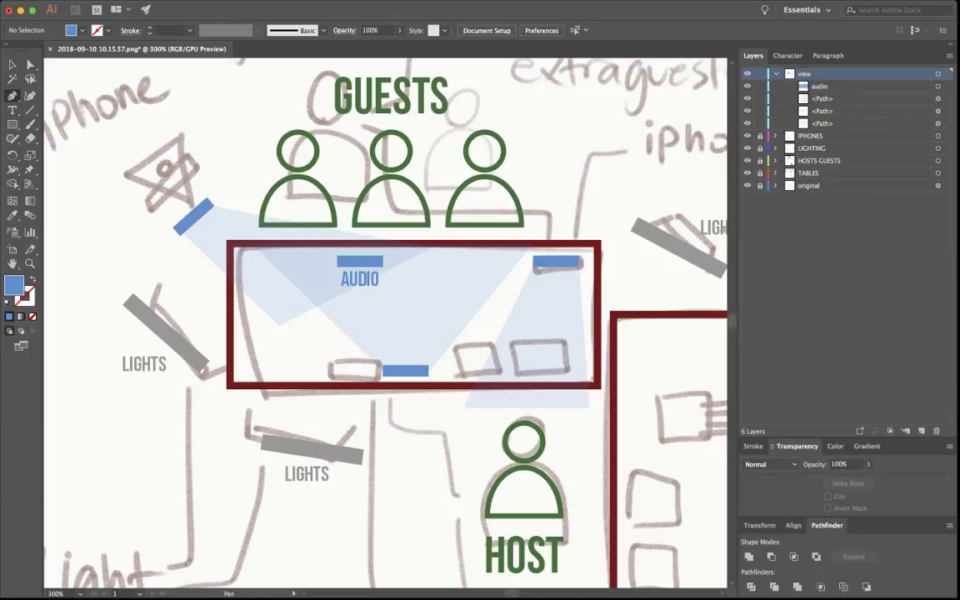
key("super+l")
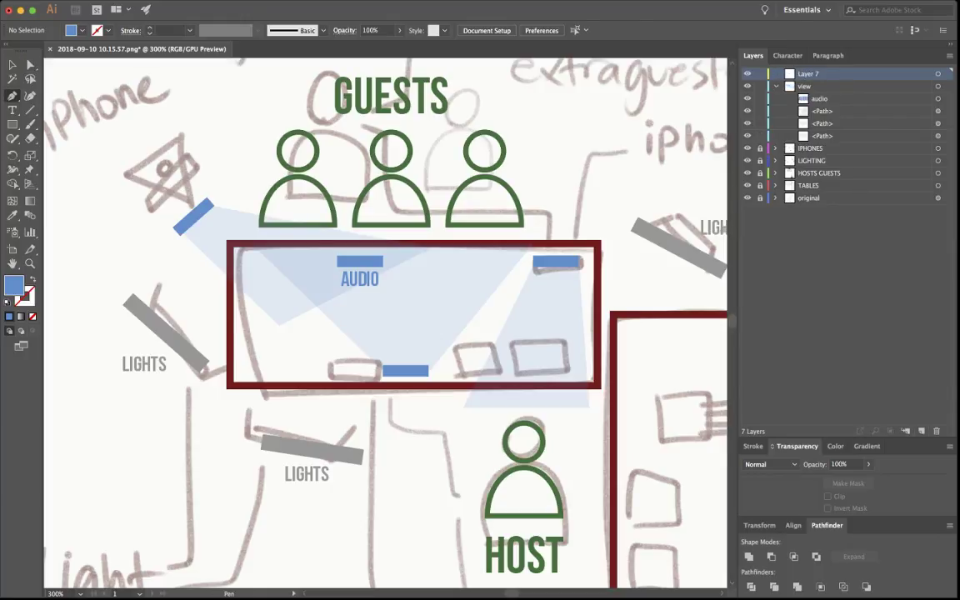
double_click(808, 73)
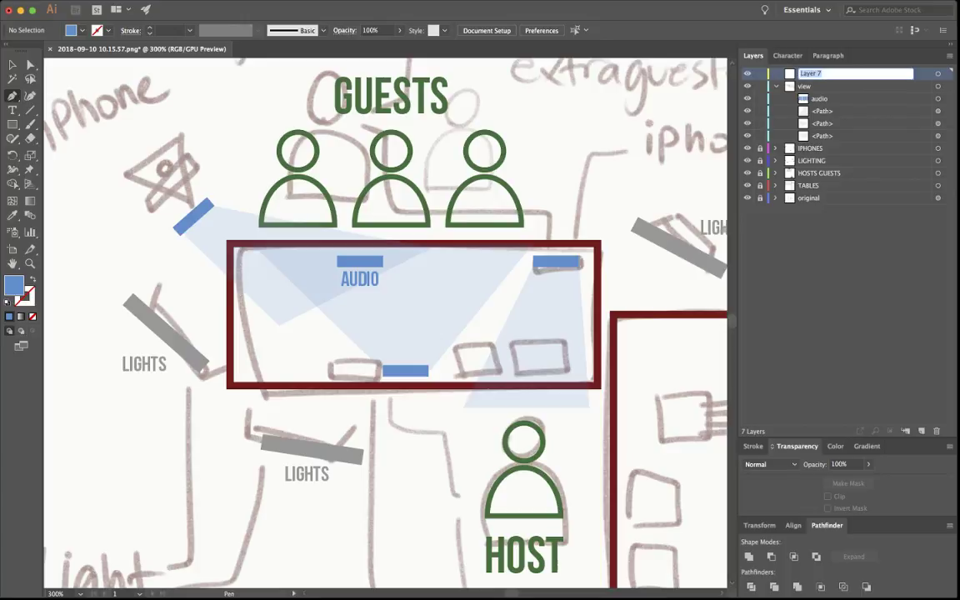
type("Audio")
key("Return")
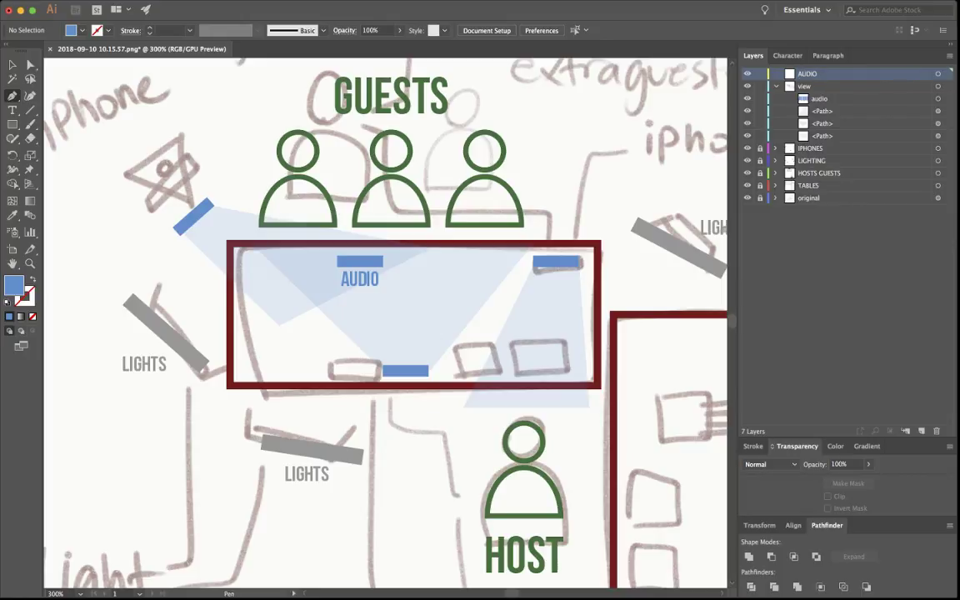
- Move the audio label from the view layer into the AUDIO layer, and collapse and lock the view layer
left_click_drag(819, 99, 819, 73)
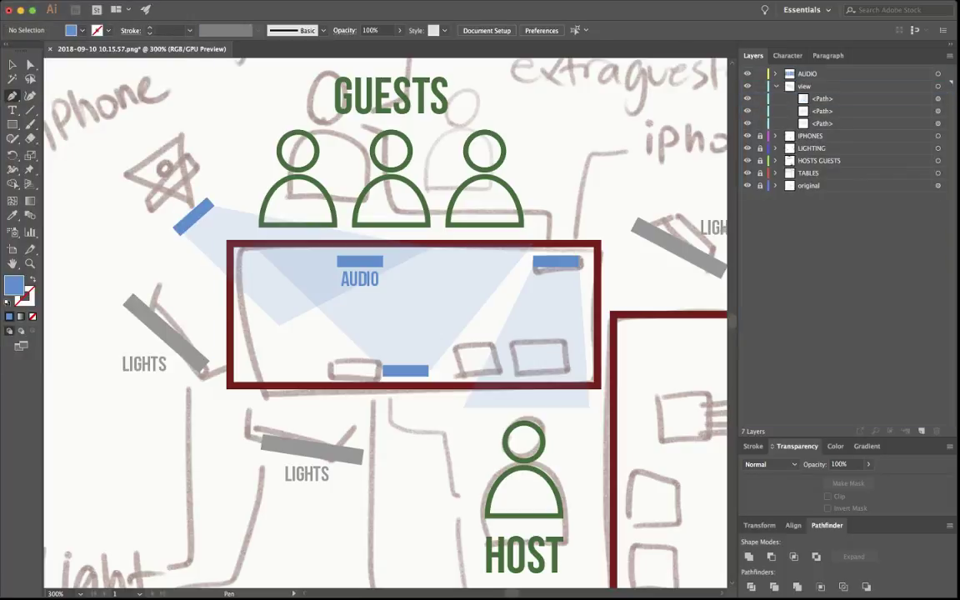
left_click(776, 86)
left_click(759, 86)
- Unlock the IPHONES layer and move the blue bar above the audio label from it into the AUDIO layer
left_click(759, 98)
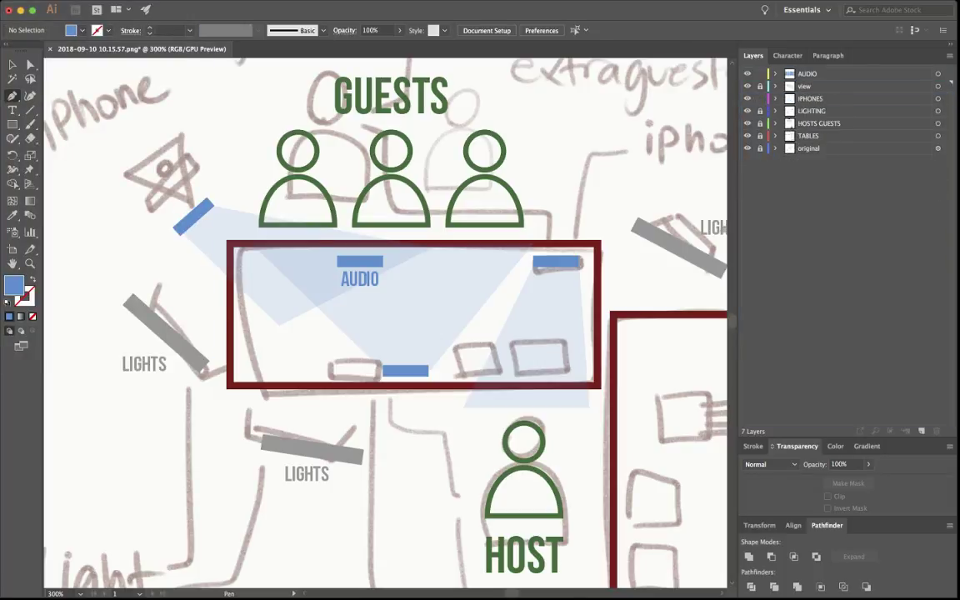
left_click(776, 98)
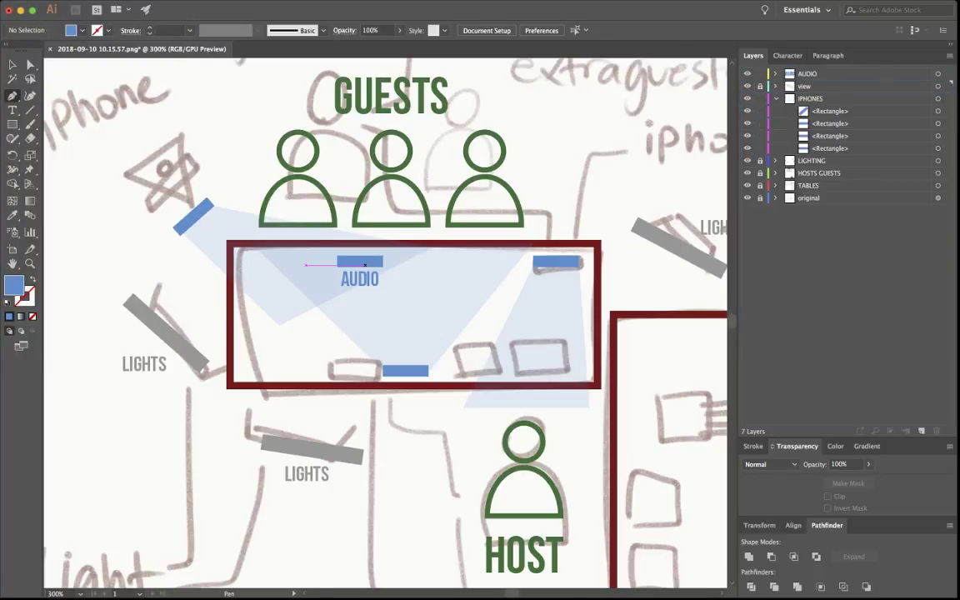
left_click(11, 64)
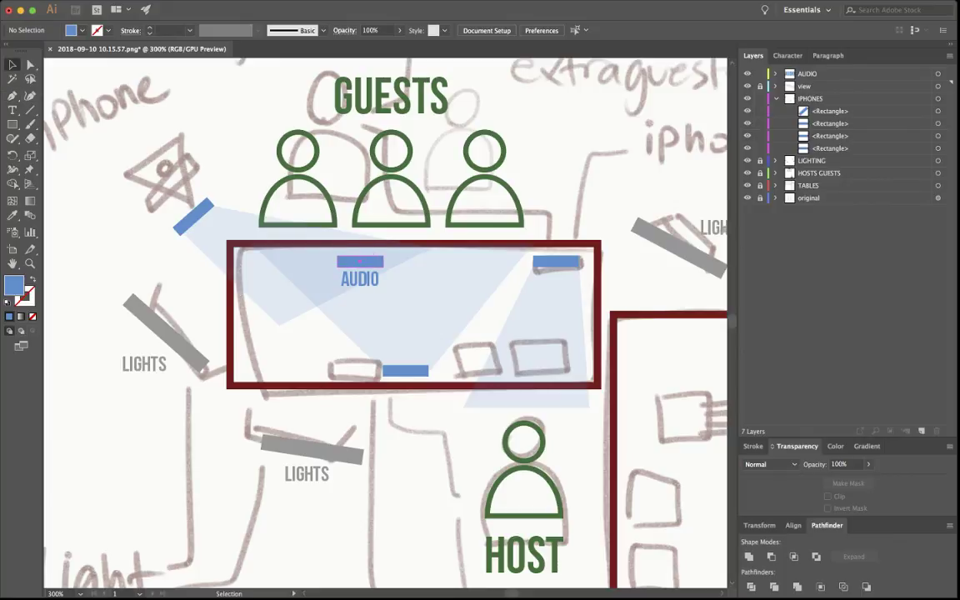
left_click(360, 261)
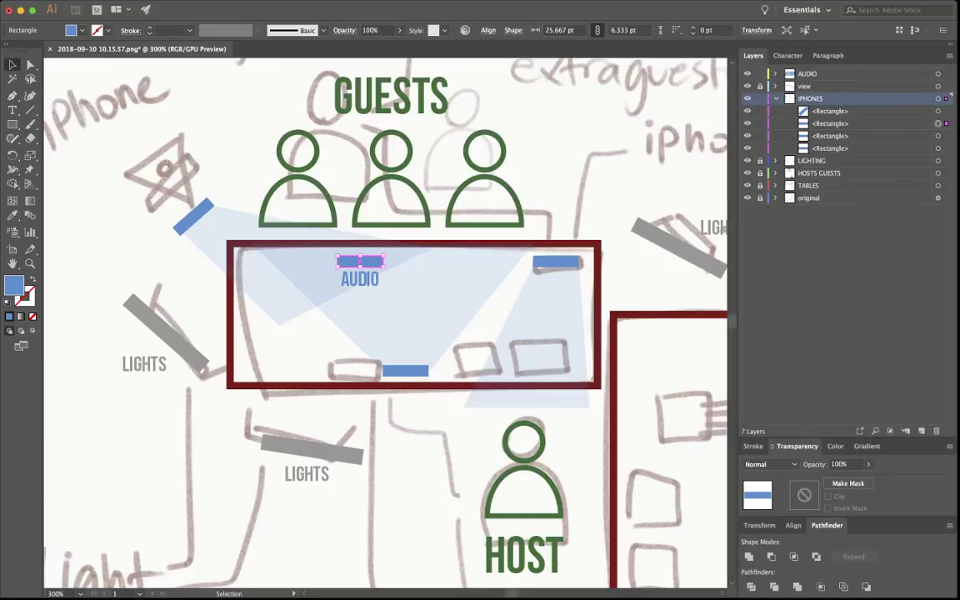
left_click(829, 123)
left_click_drag(946, 123, 945, 73)
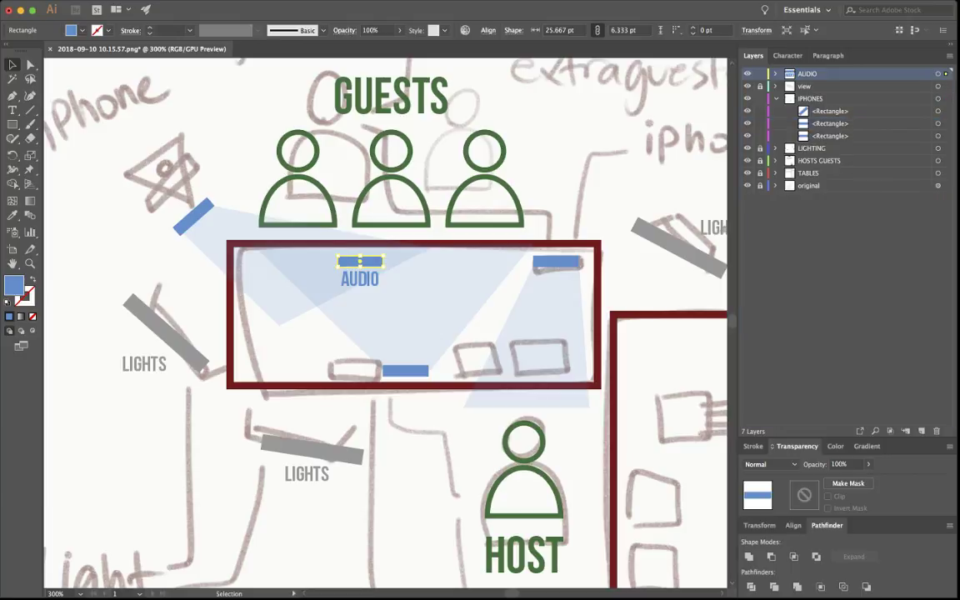
- Rename the view layer VIEWS and make AUDIO the active layer with nothing selected
double_click(805, 86)
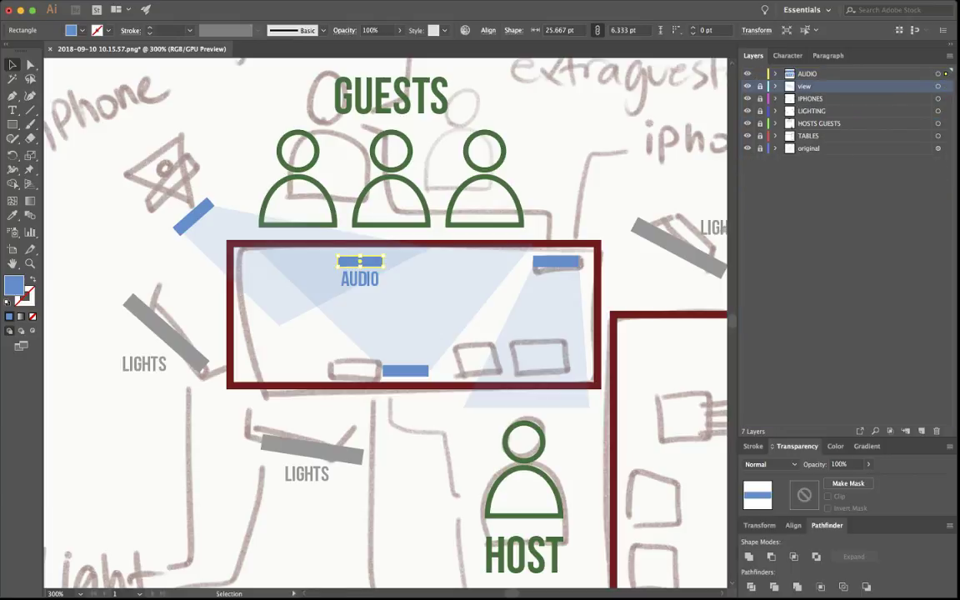
type("VIEWS")
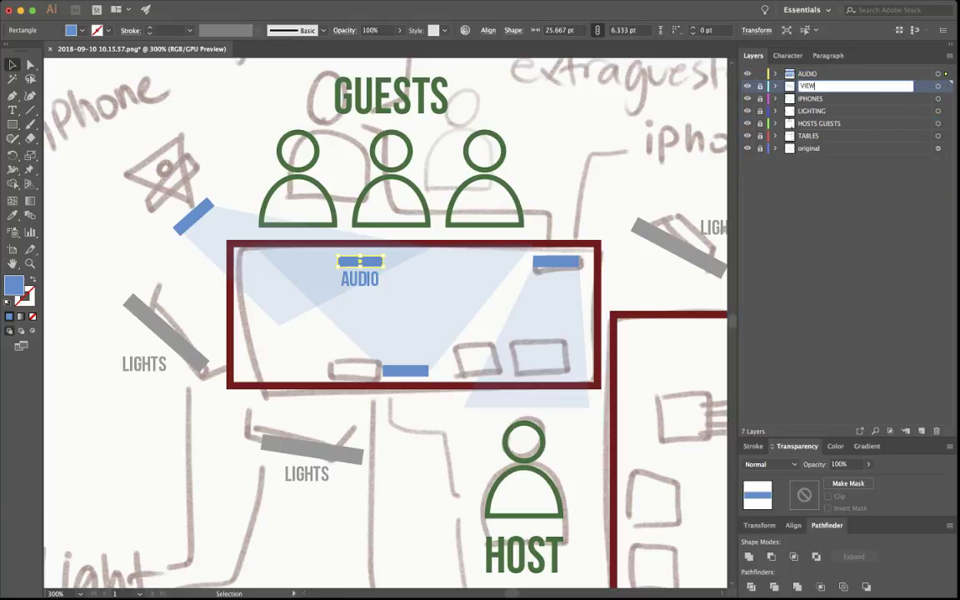
key("Return")
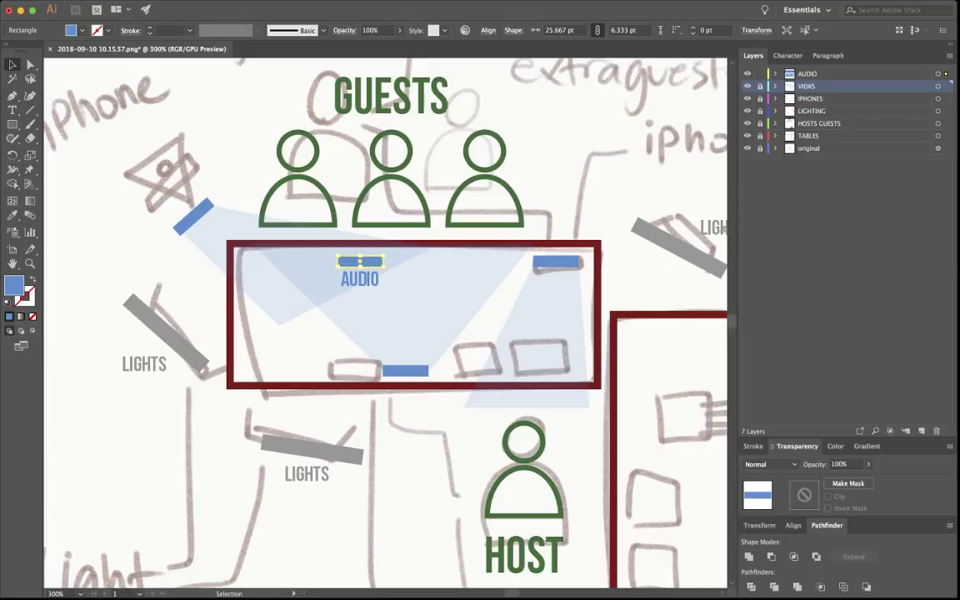
left_click(945, 73)
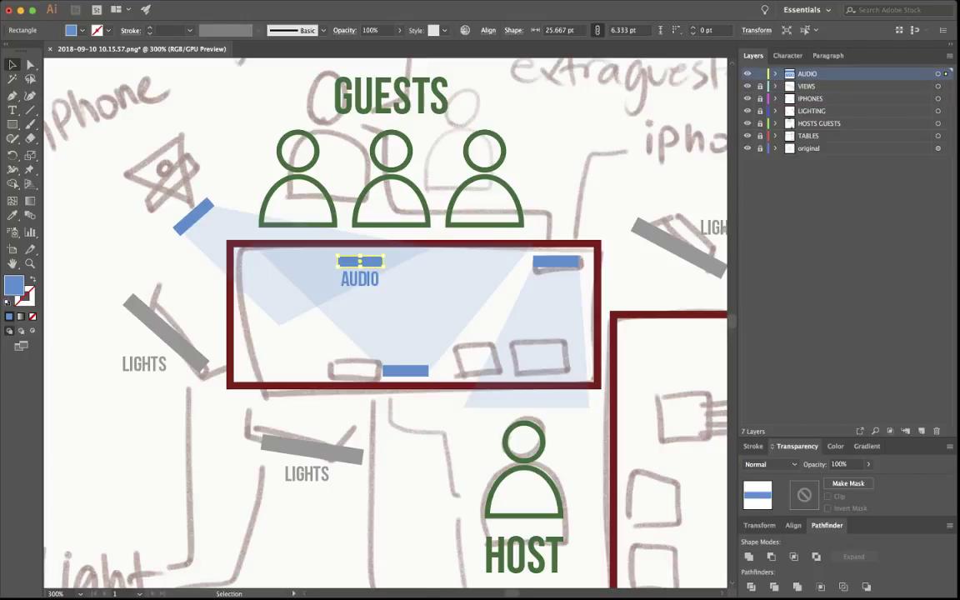
key("super+shift+a")
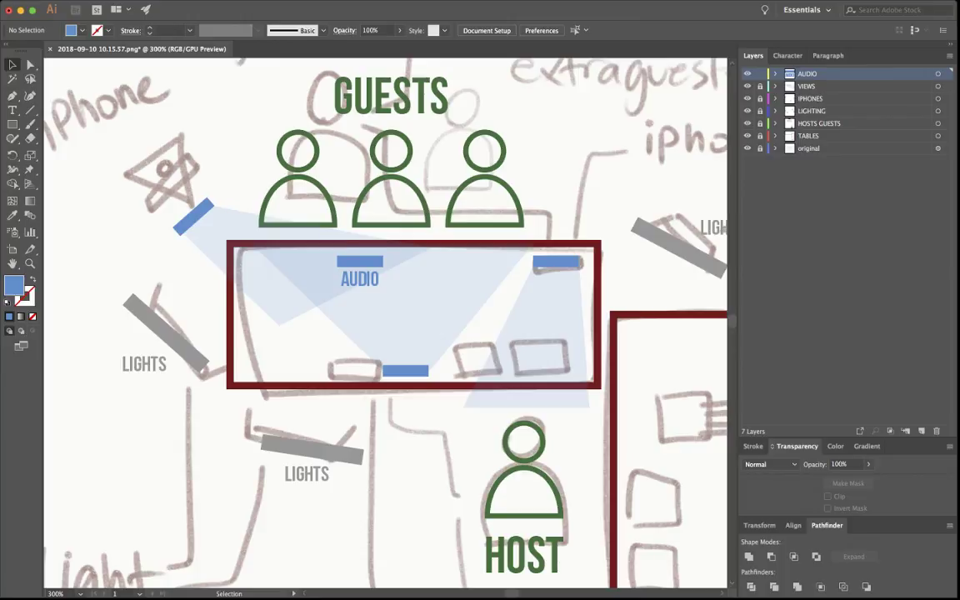
- Unlock the VIEWS layer and place a copy of the audio label below the lower blue bar, changing its text to IPHONE
left_click(759, 86)
left_click(774, 86)
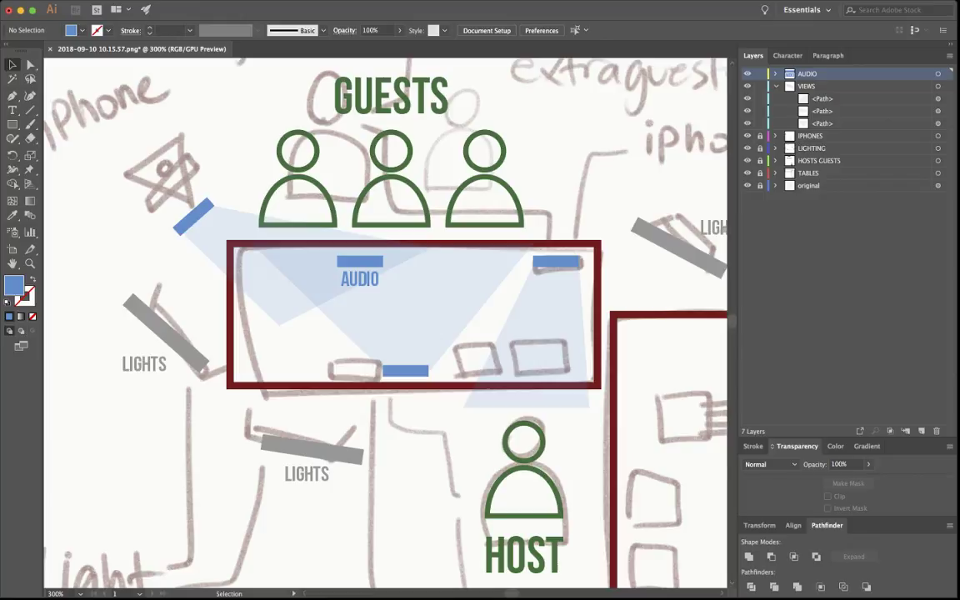
left_click_drag(359, 279, 405, 399)
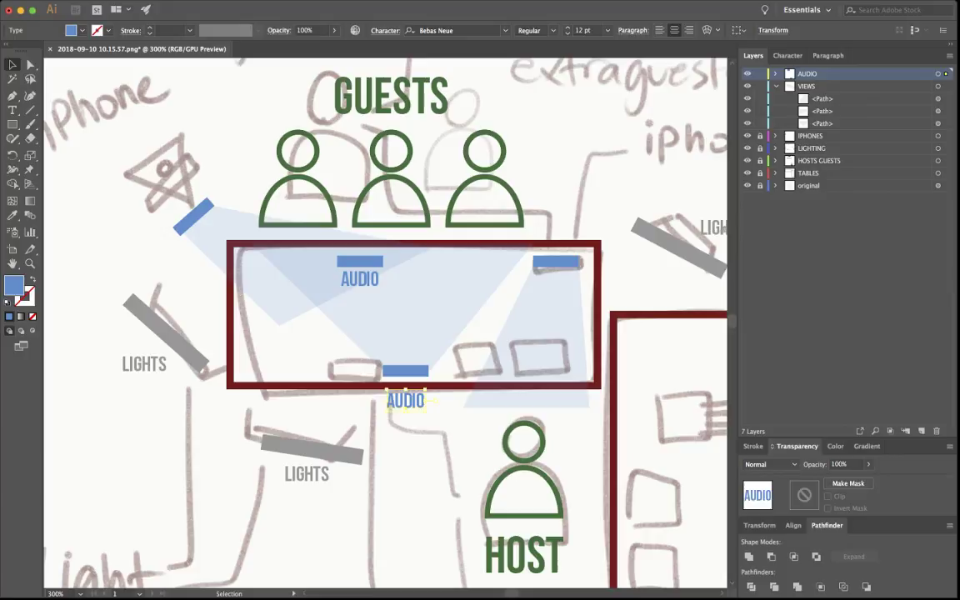
key("t")
double_click(405, 400)
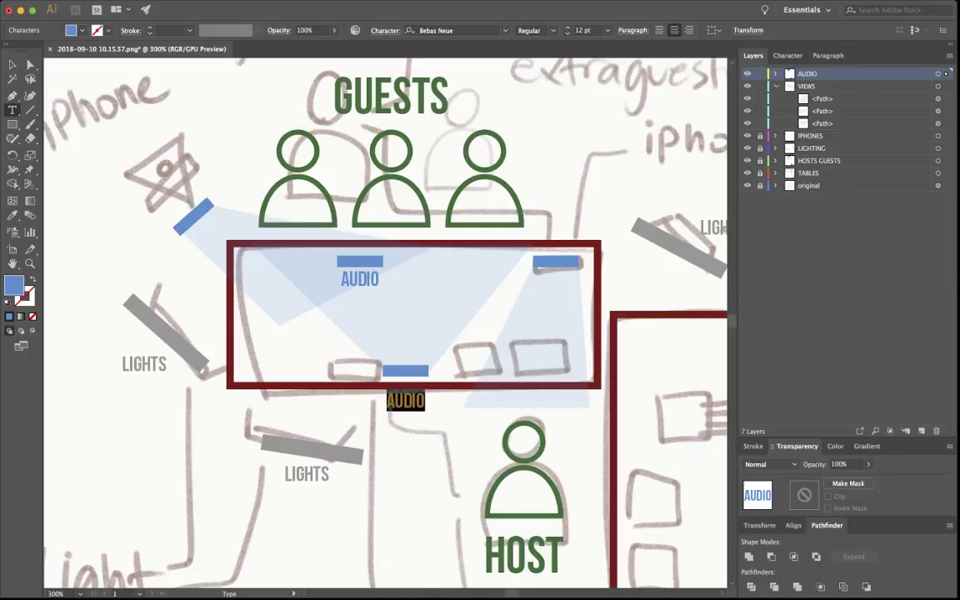
type("IPHONE")
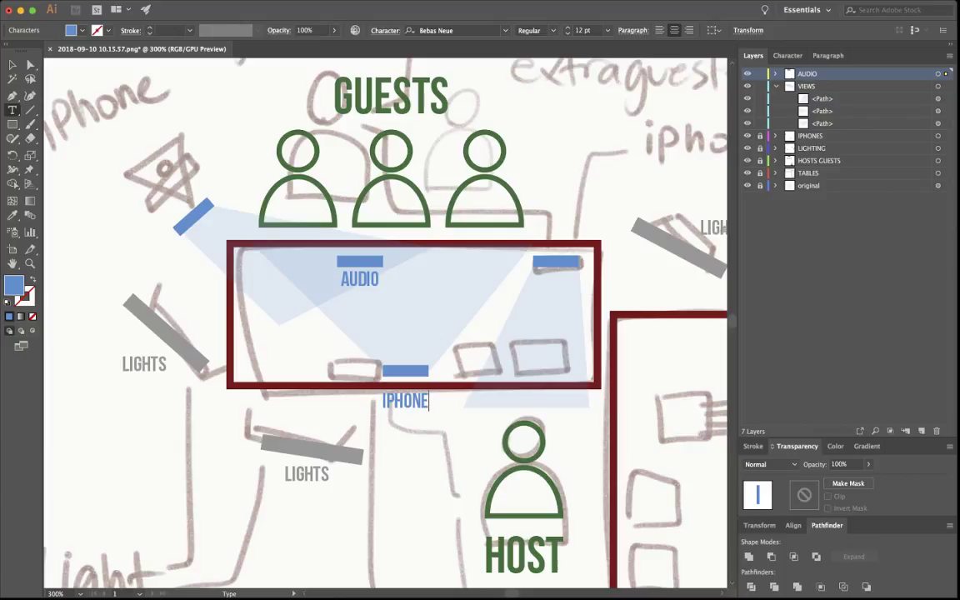
key("Escape")
- Move the IPHONE label from the AUDIO layer into the VIEWS layer and collapse the AUDIO layer
left_click(776, 75)
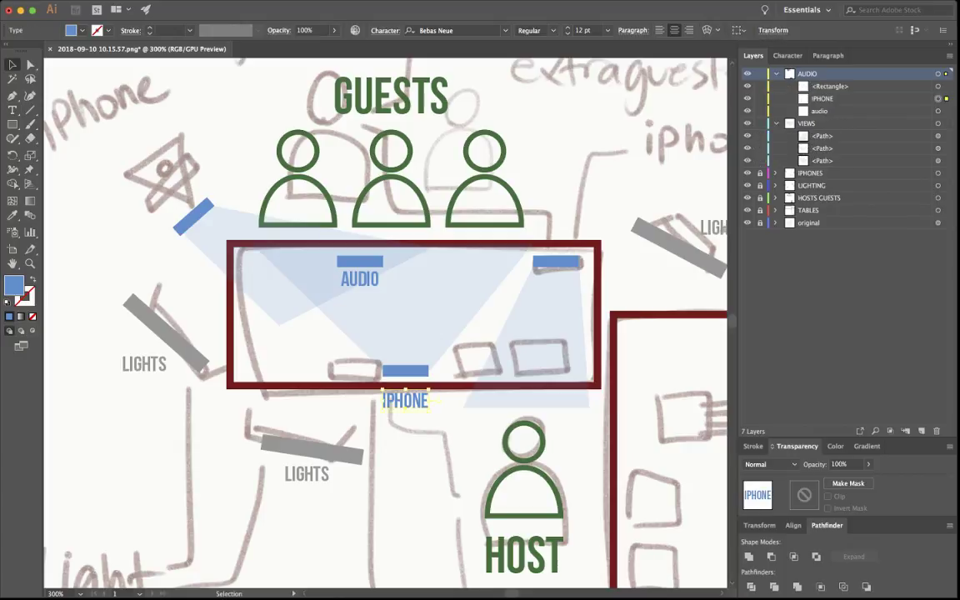
left_click_drag(822, 98, 816, 173)
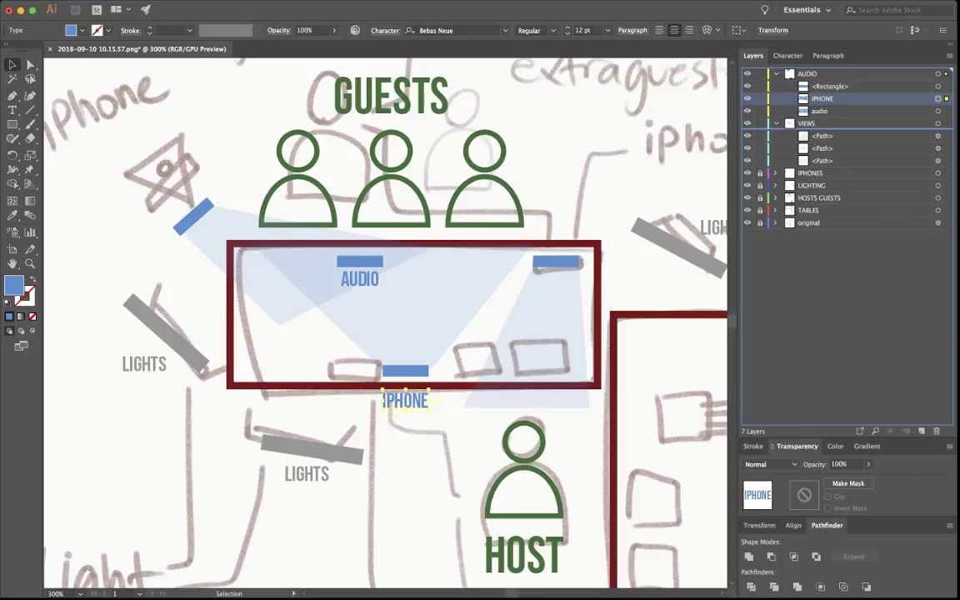
left_click_drag(821, 98, 806, 123)
left_click(776, 75)
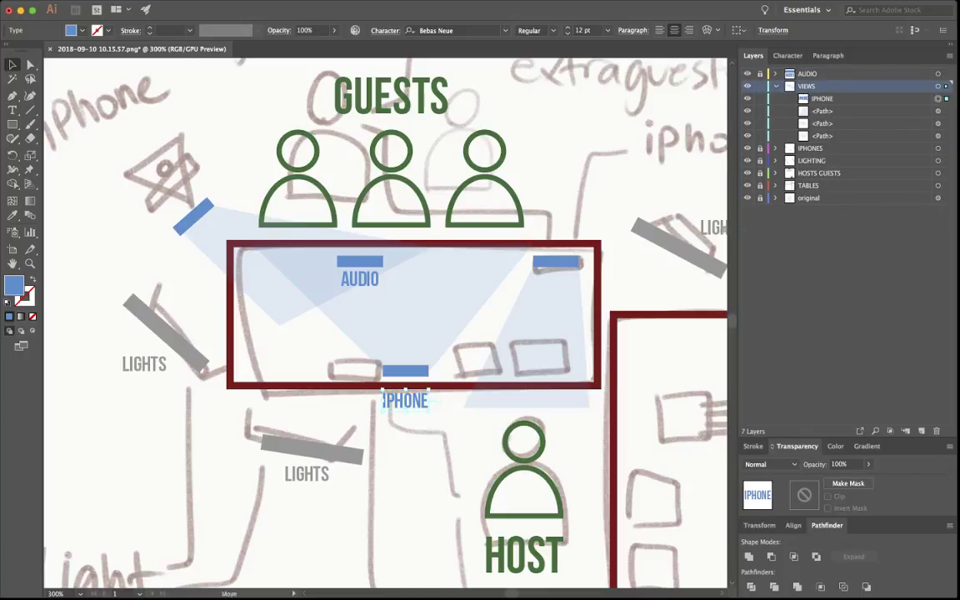
- Place copies of the IPHONE label beside the tilted blue bar and below the blue bar in the table's upper-right corner, then clear the selection
left_click_drag(405, 399, 163, 205)
left_click(596, 279)
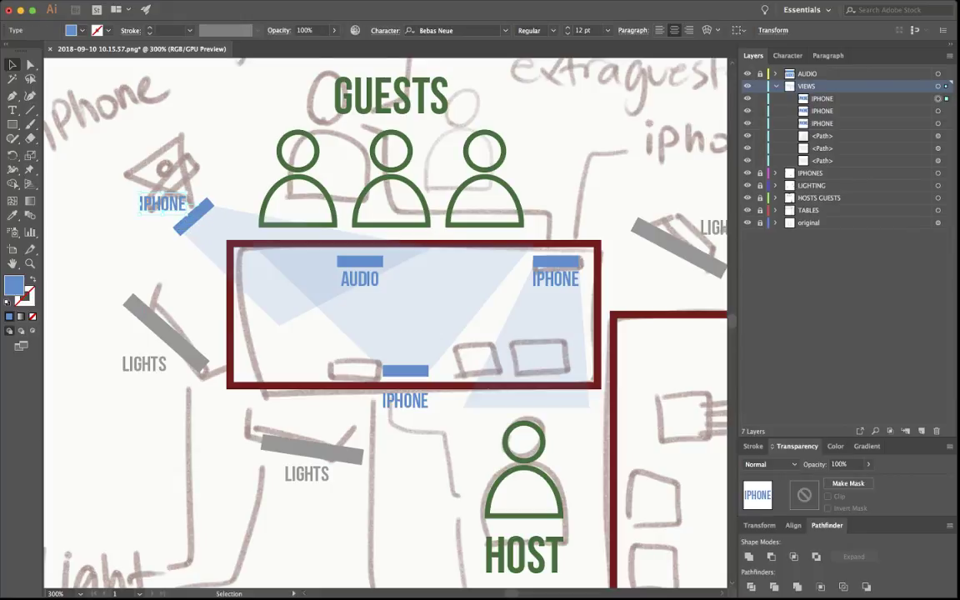
key("super+shift+a")
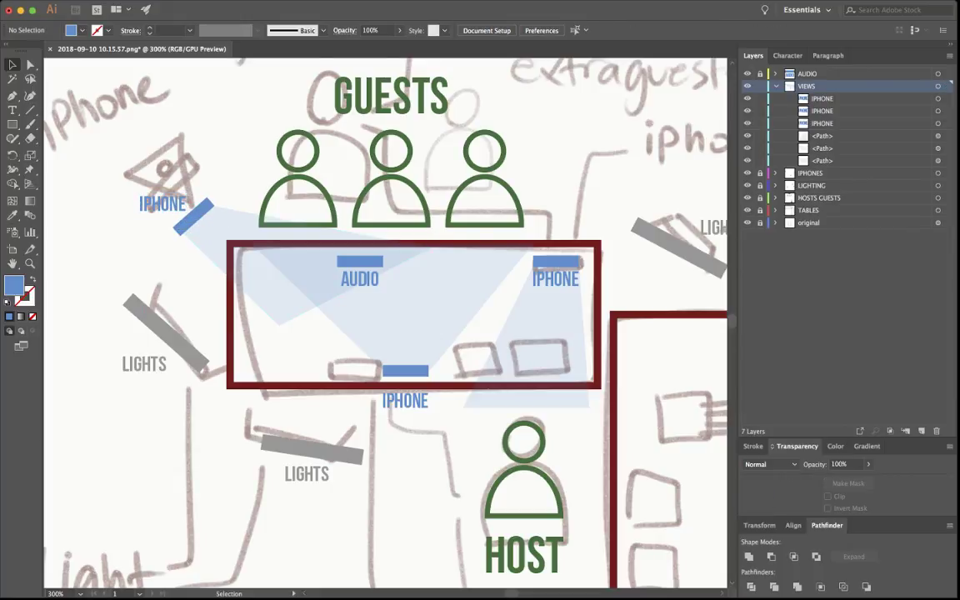
- Collapse and lock the VIEWS layer, and unlock, expand and activate the AUDIO layer
left_click(775, 86)
left_click(759, 85)
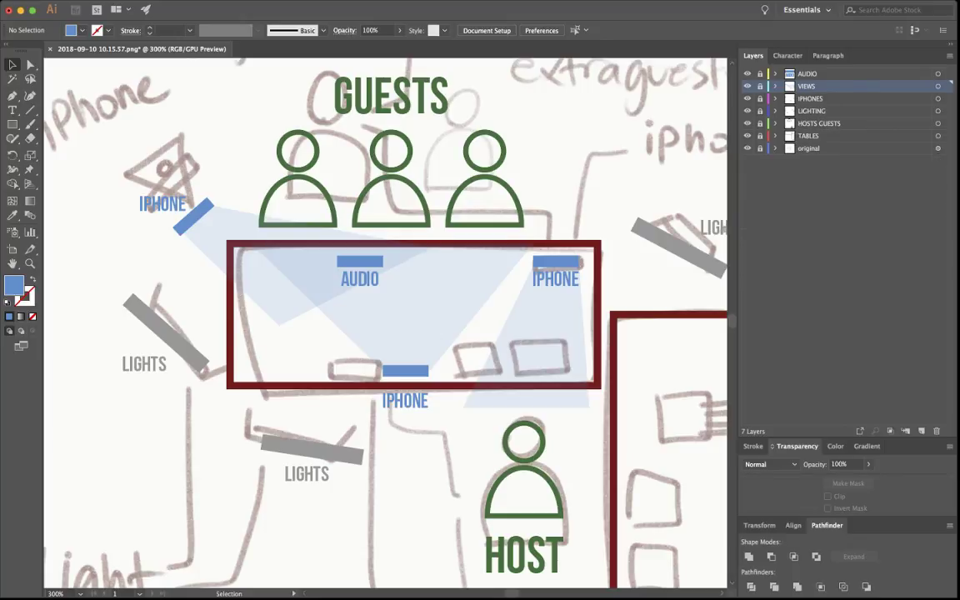
left_click(759, 73)
left_click(775, 73)
left_click(833, 73)
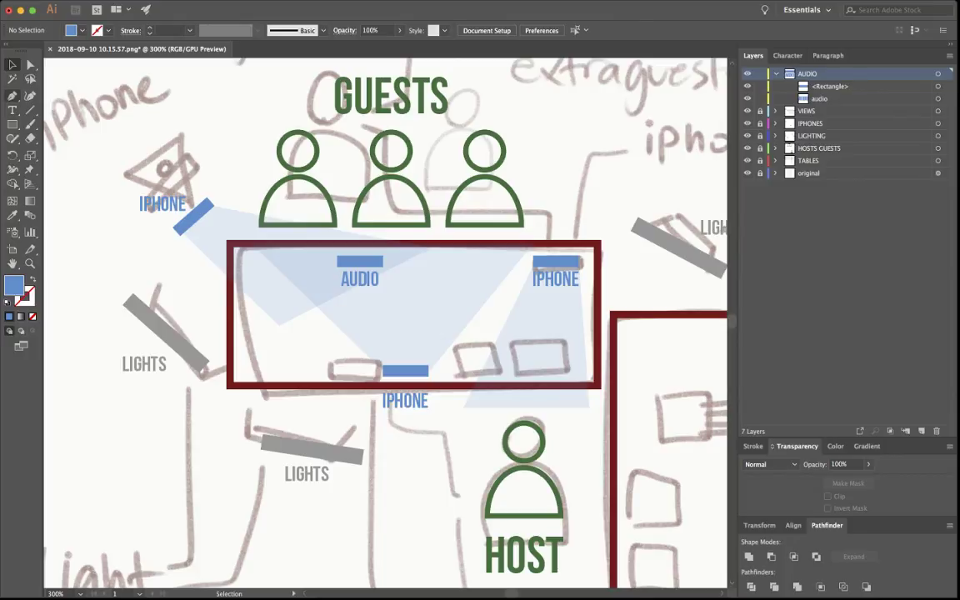
- Draw an open stepped Pen path from the tilted iPhone bar to the head of the leftmost guest on the AUDIO layer
left_click(13, 95)
left_click(200, 193)
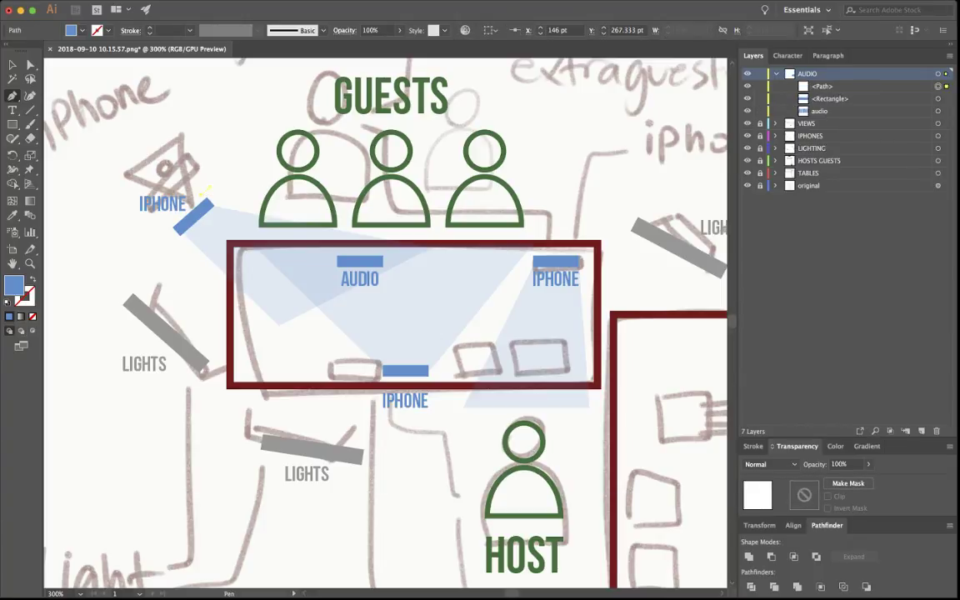
left_click(261, 189)
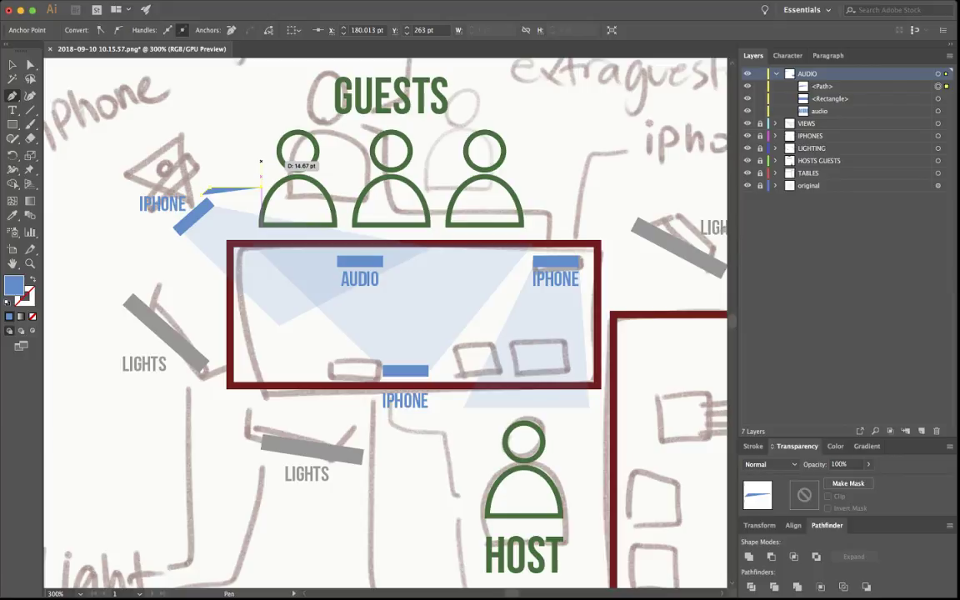
left_click(261, 162)
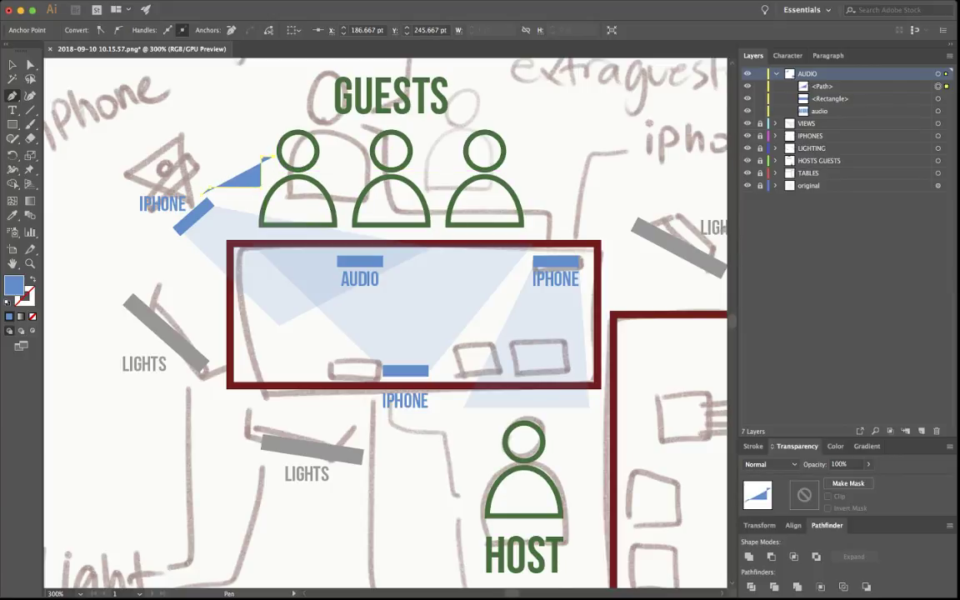
- Style the stepped path with a 2 pt blue stroke, round caps and corners and no fill, and deselect it
left_click(752, 446)
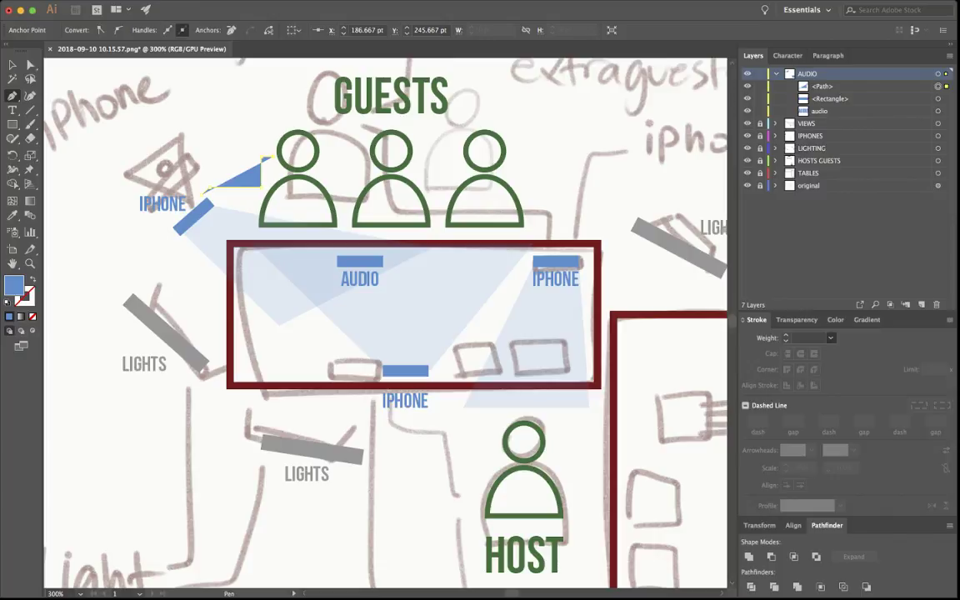
left_click(806, 440)
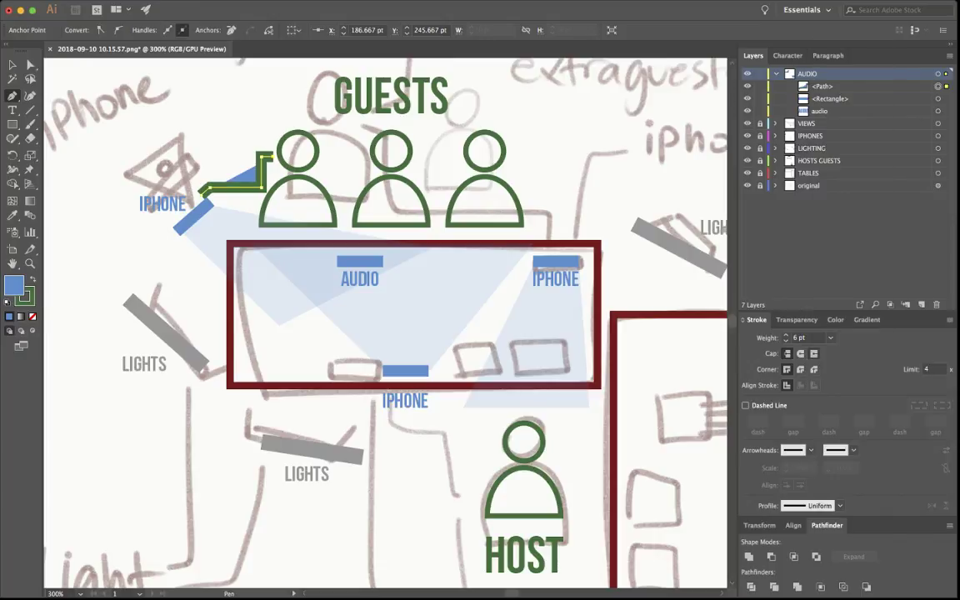
left_click(800, 353)
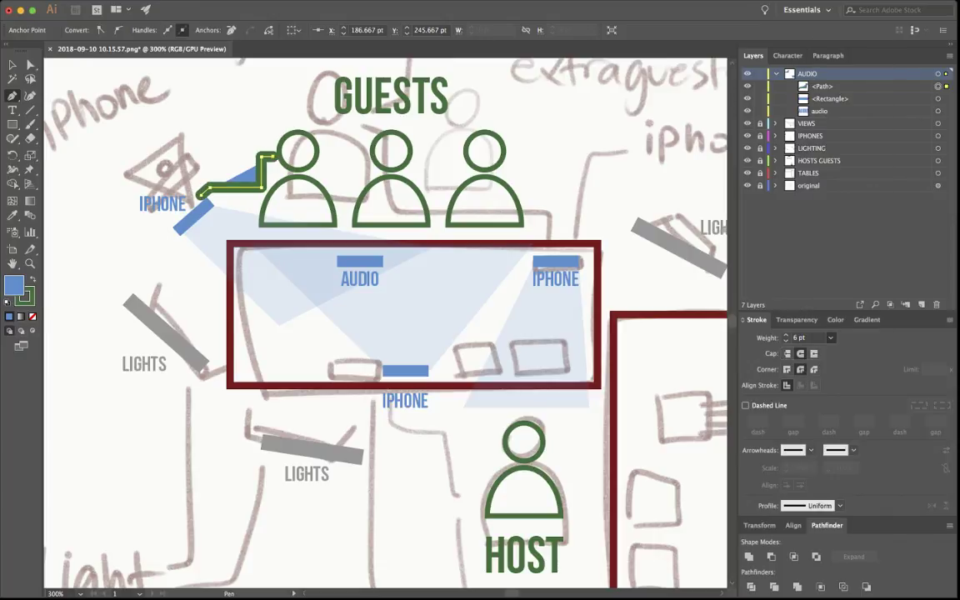
left_click(807, 396)
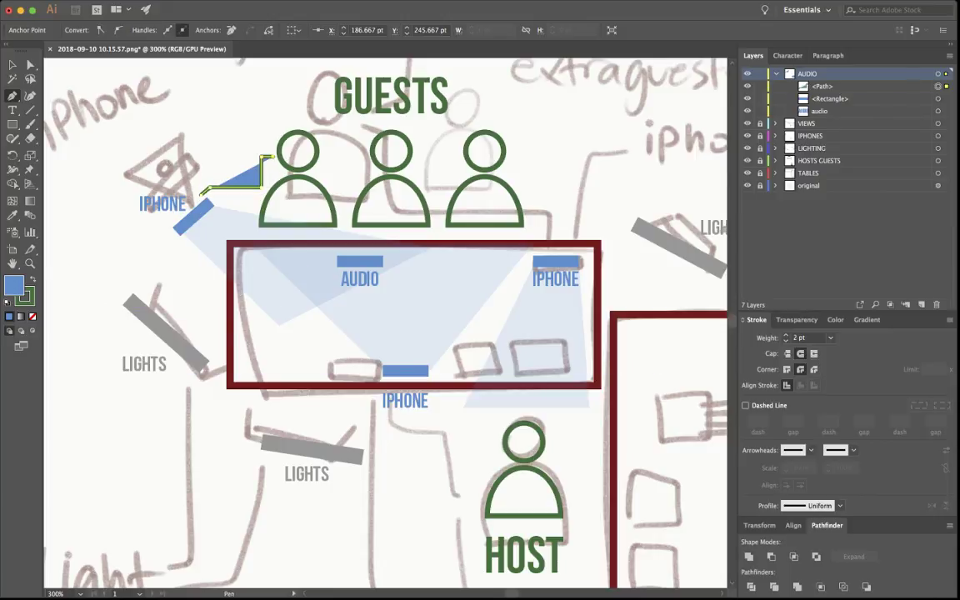
left_click_drag(13, 285, 26, 297)
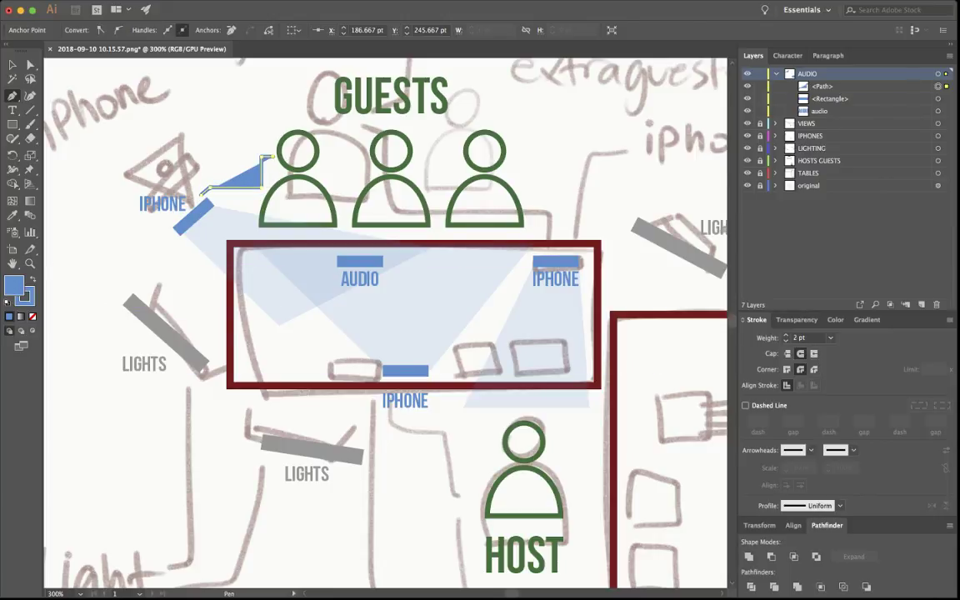
left_click(33, 316)
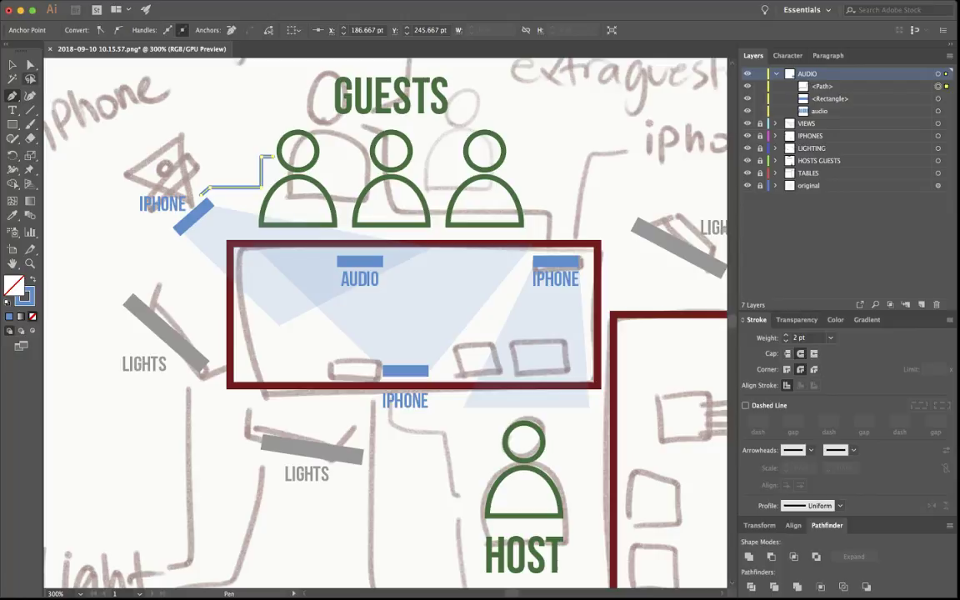
key("a")
key("super+shift+a")
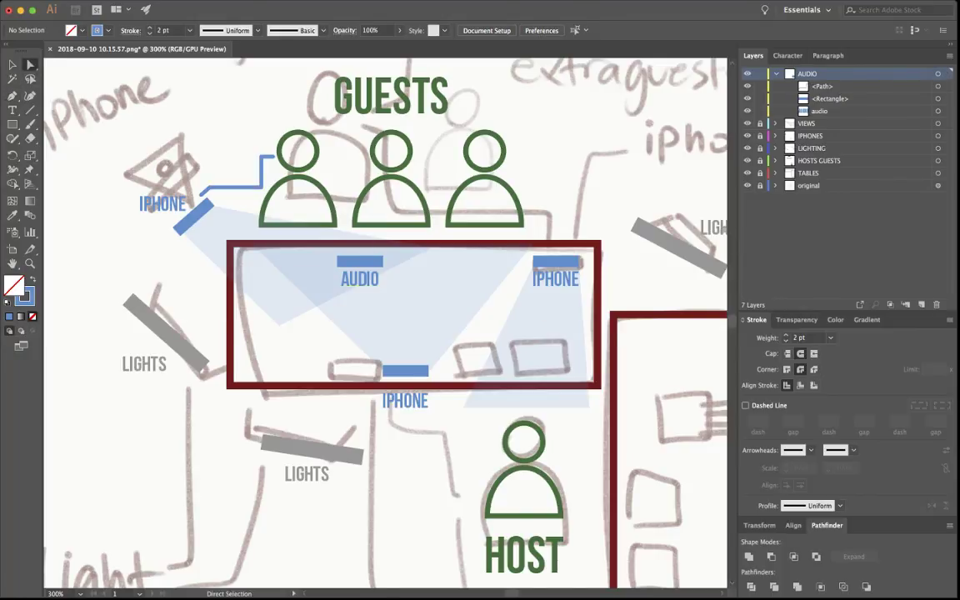
- Place a copy of the AUDIO label above the cable line beside the leftmost guest
left_click_drag(377, 277, 255, 171)
key("super+shift+a")
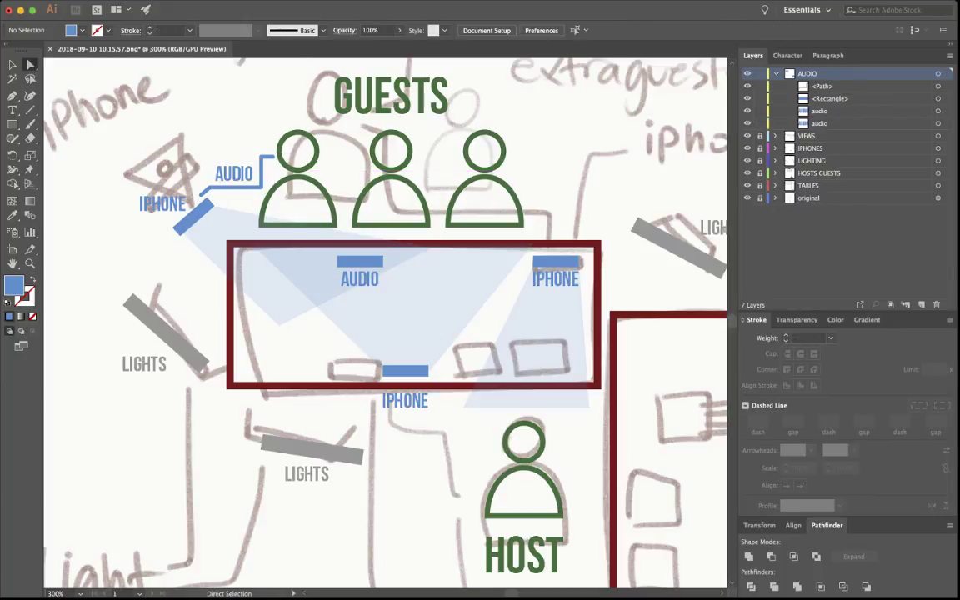
- Draw a stepped blue cable line with the Pen tool from the IPHONE at the table's upper-right corner to the rightmost guest's head
left_click(263, 158)
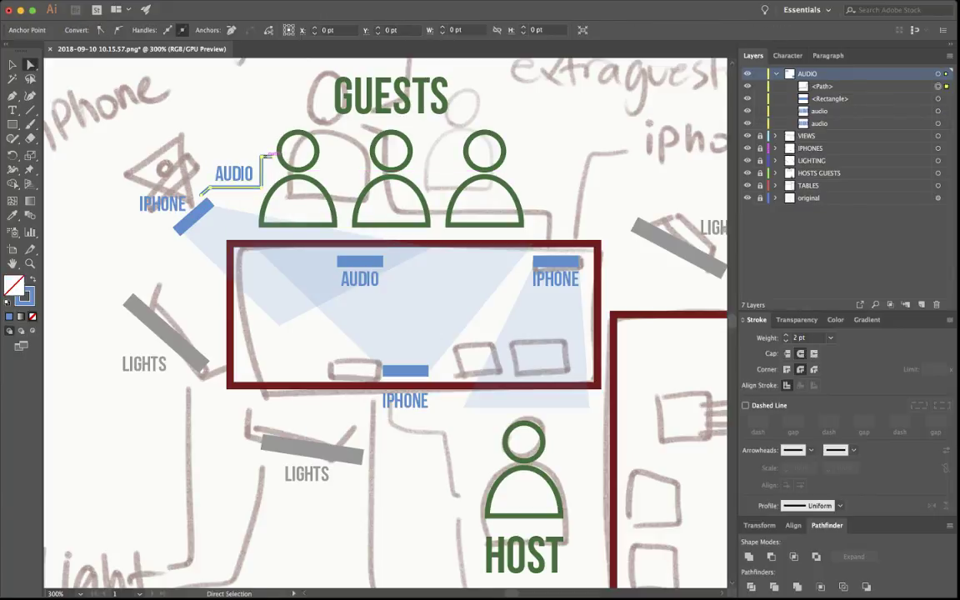
key("shift+c")
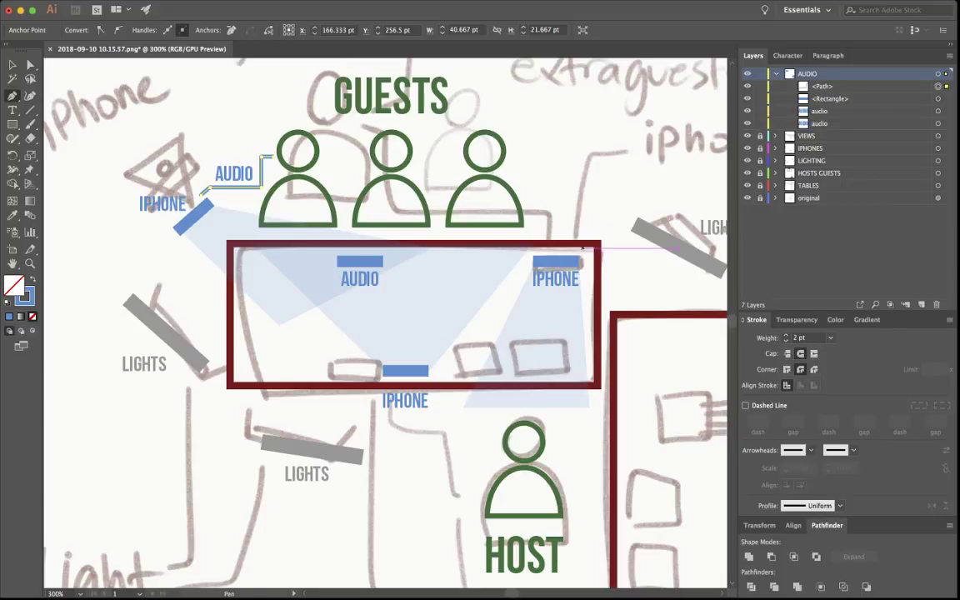
key("p")
left_click(583, 261)
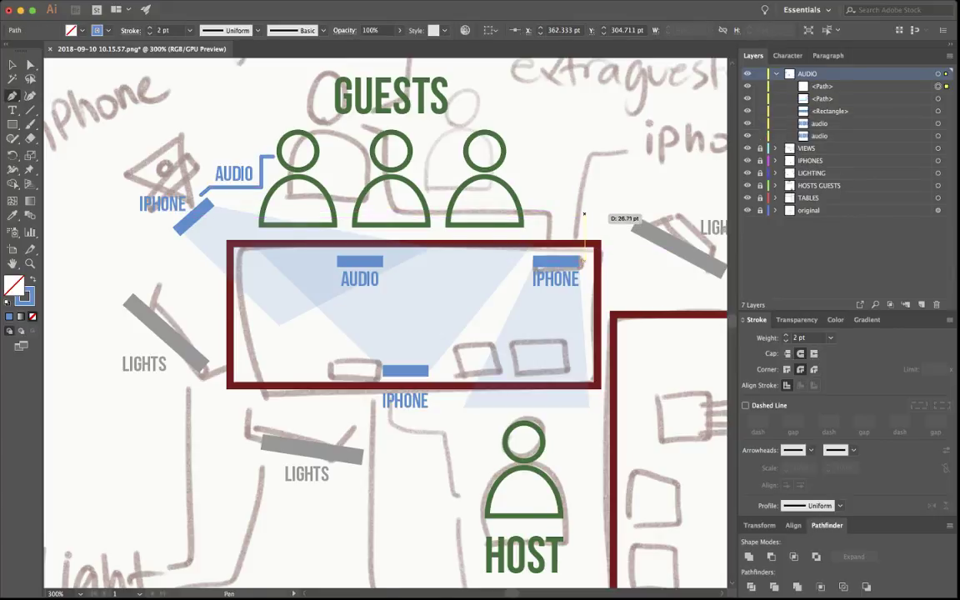
left_click(583, 218)
left_click(537, 215)
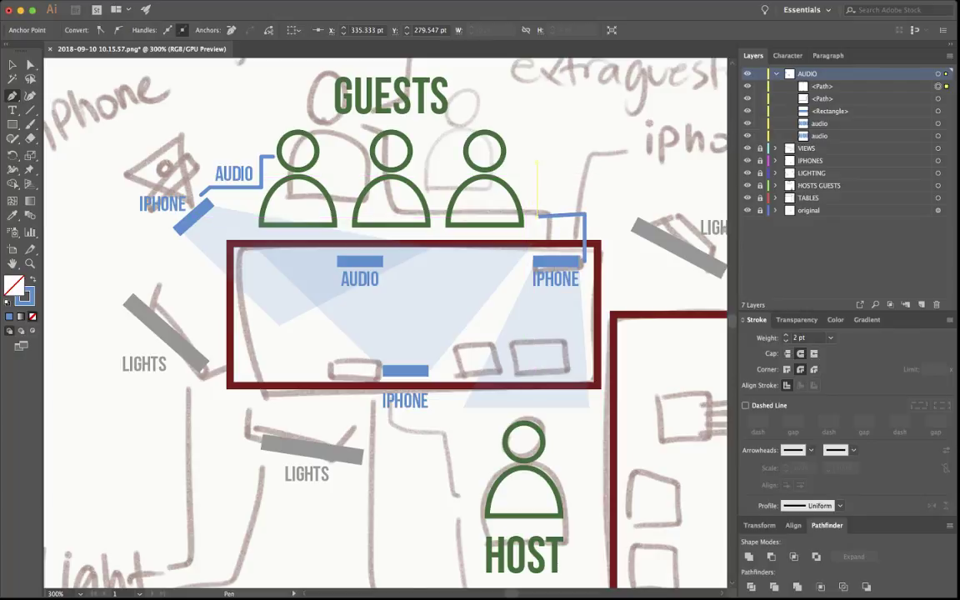
left_click(537, 161)
left_click(514, 156)
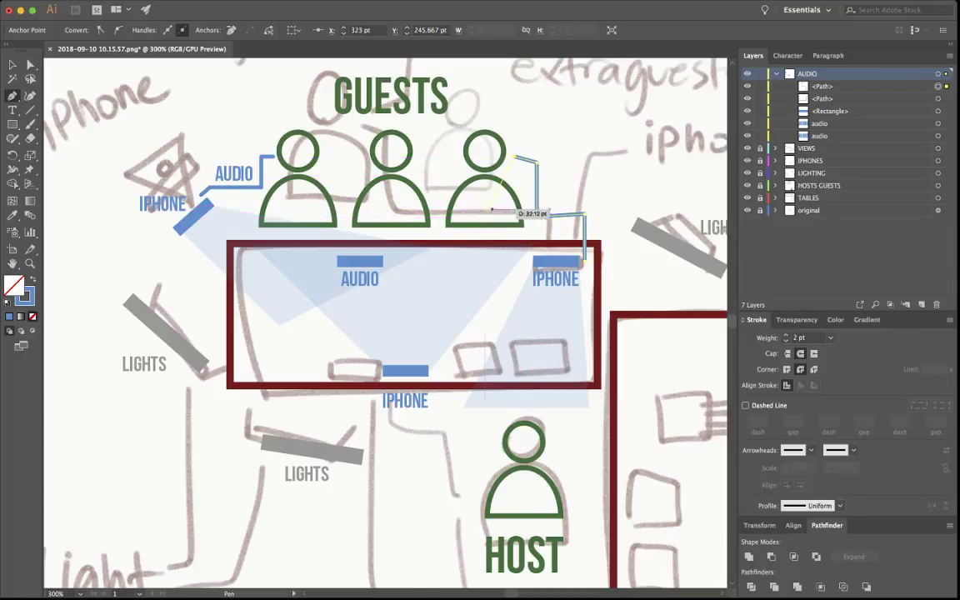
- Level the horizontal segment of the new cable line by aligning its two anchor points to the top
key("a")
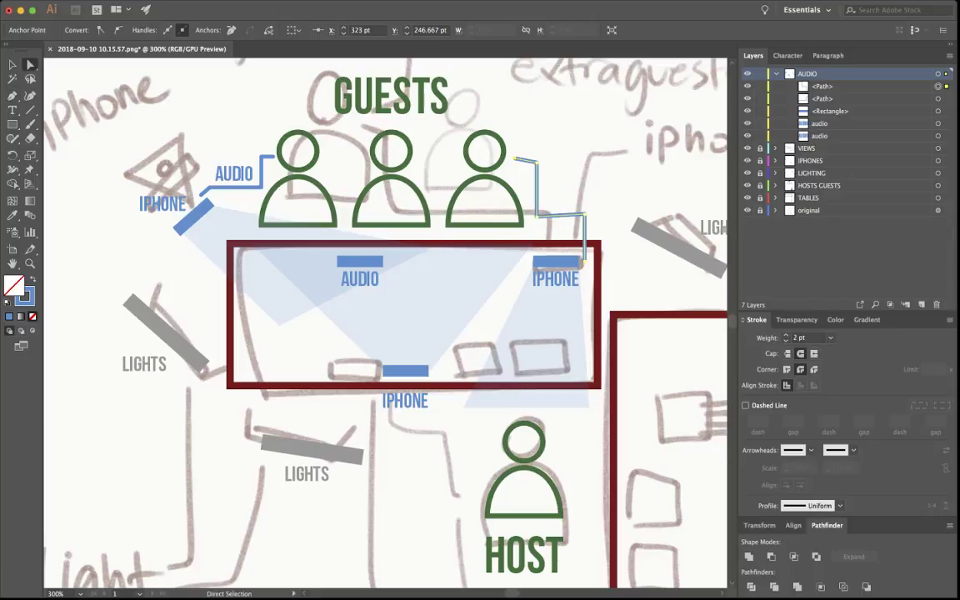
left_click_drag(524, 206, 492, 199)
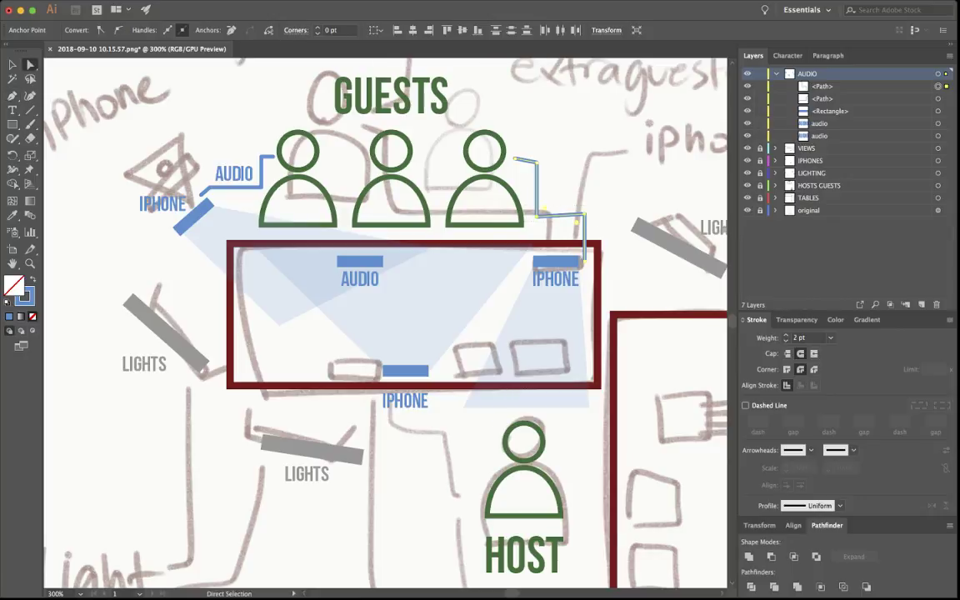
left_click(447, 30)
key("super+shift+a")
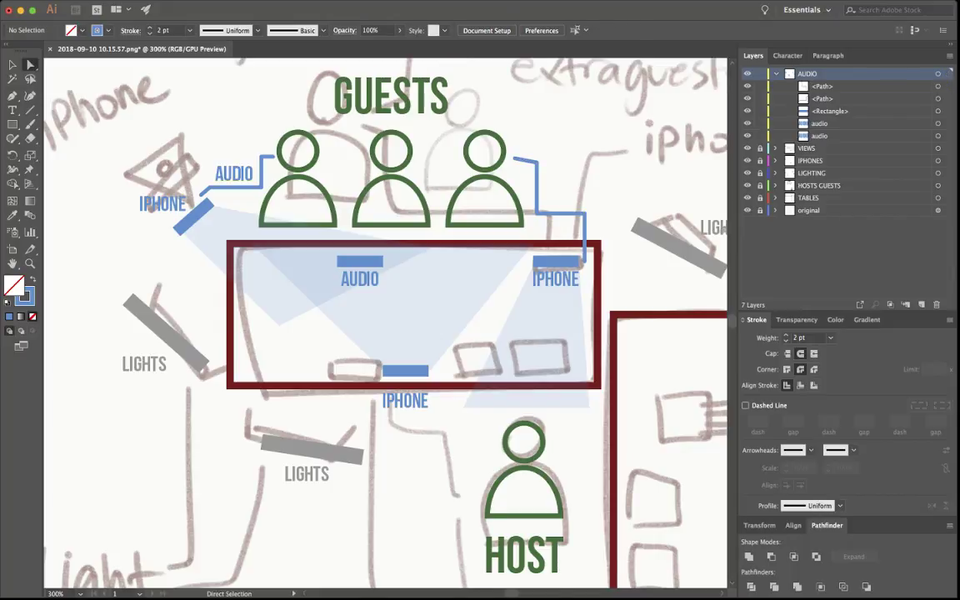
- Place a copy of the AUDIO label above the horizontal segment of the rightmost guest's cable line
left_click_drag(248, 174, 575, 198)
key("super+shift+a")
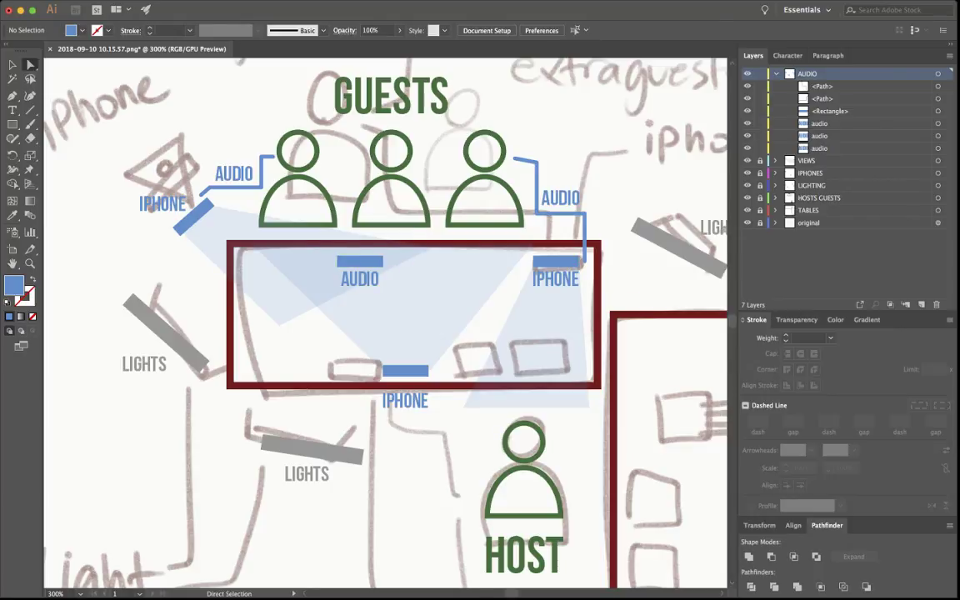
- Draw a right-angled path with the Pen tool from the AUDIO bar on the table up to the middle guest's head
left_click(13, 96)
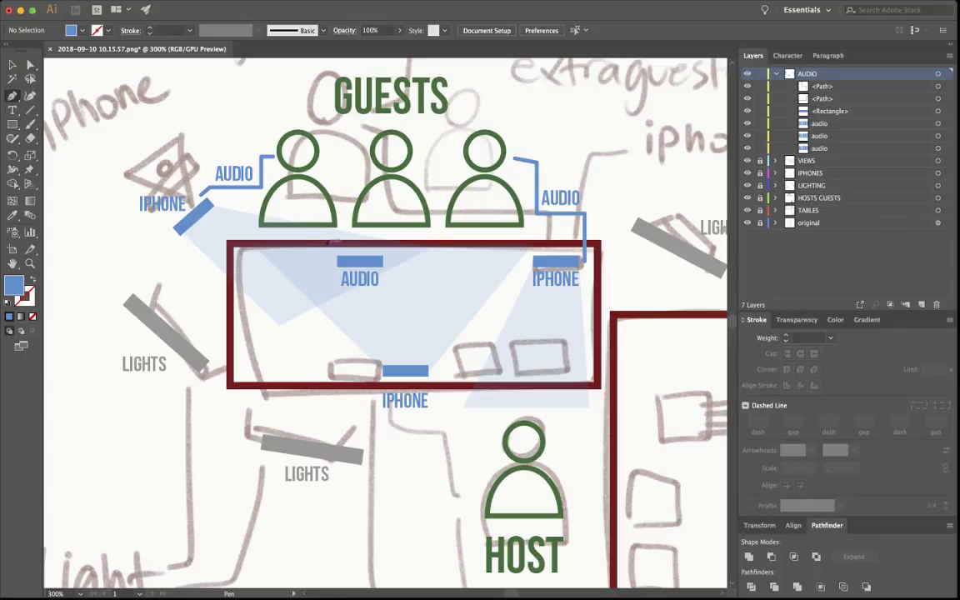
left_click(388, 262)
left_click(435, 262)
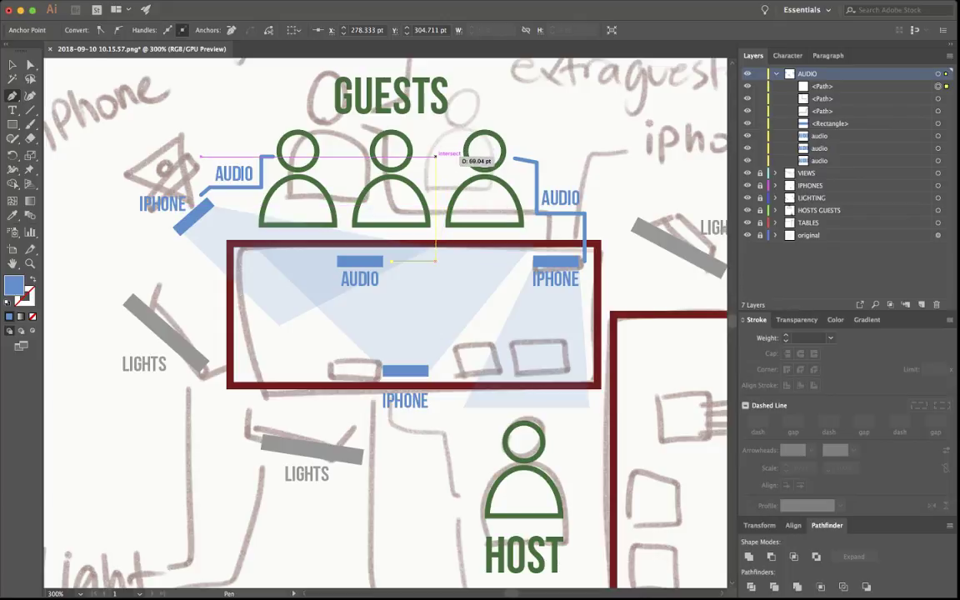
left_click(434, 156)
left_click(421, 157)
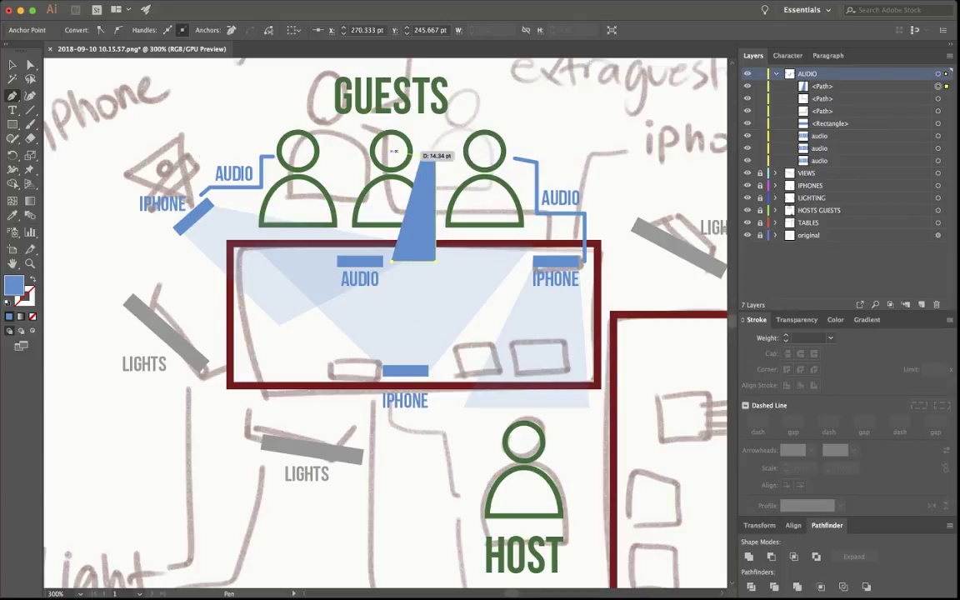
key("Right")
- Copy the leftmost guest's cable style, no fill with a 2 pt blue stroke, onto the middle guest's path
left_click(12, 215)
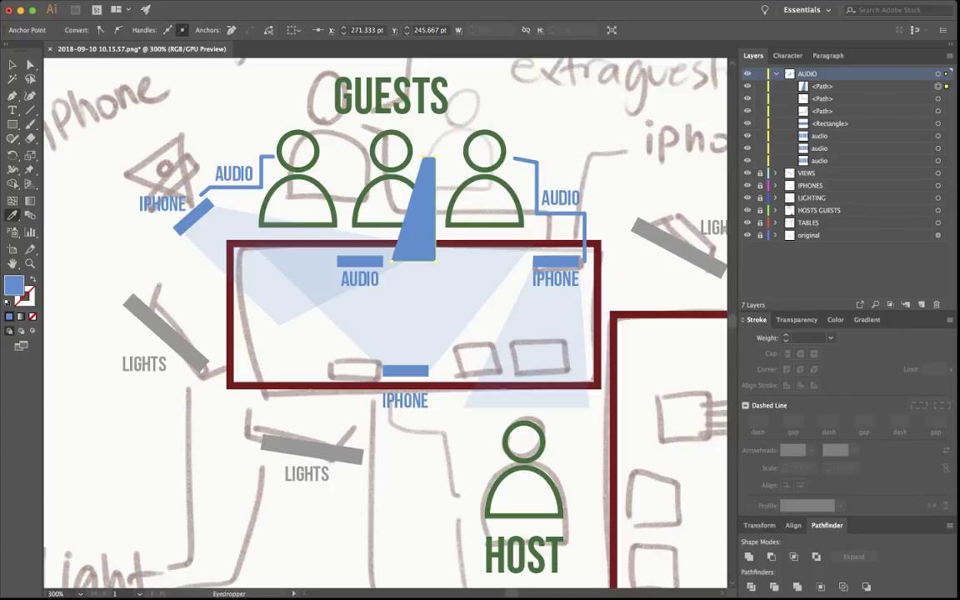
left_click(250, 185)
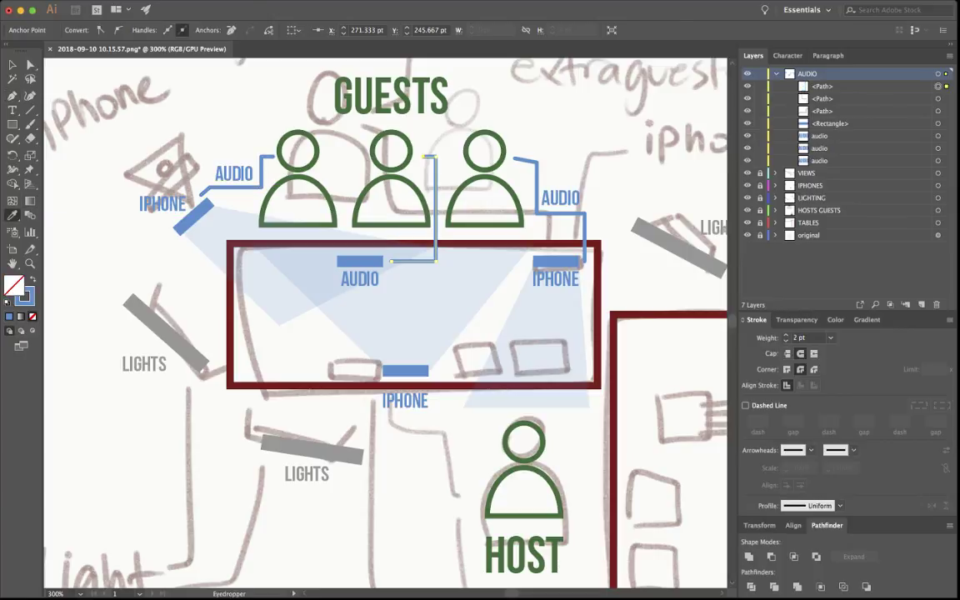
left_click(30, 65)
key("super+shift+a")
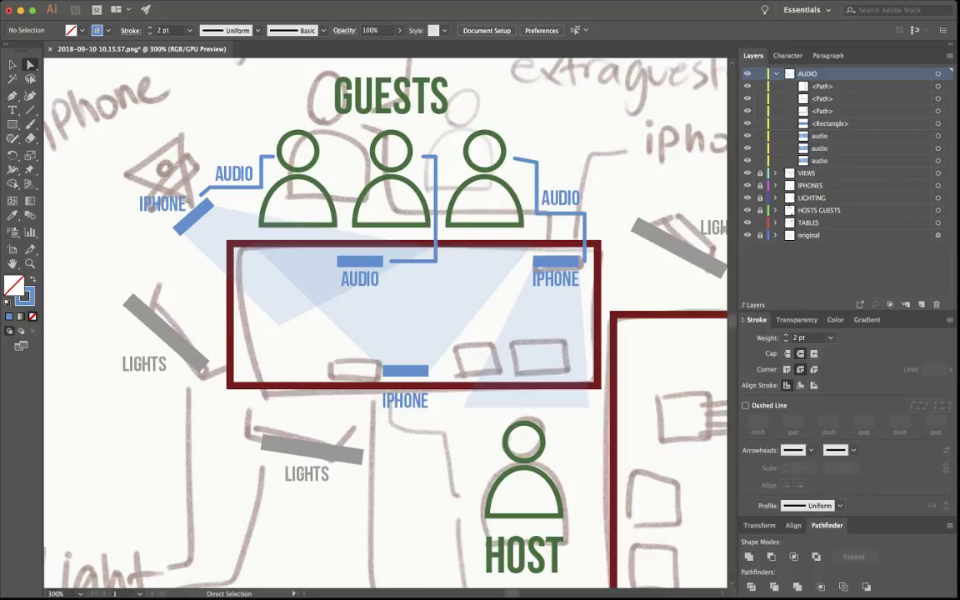
- Give the outlines on the TABLES layer round caps and round corner joins, and lock the layer again
left_click(937, 222)
left_click(800, 353)
left_click(800, 369)
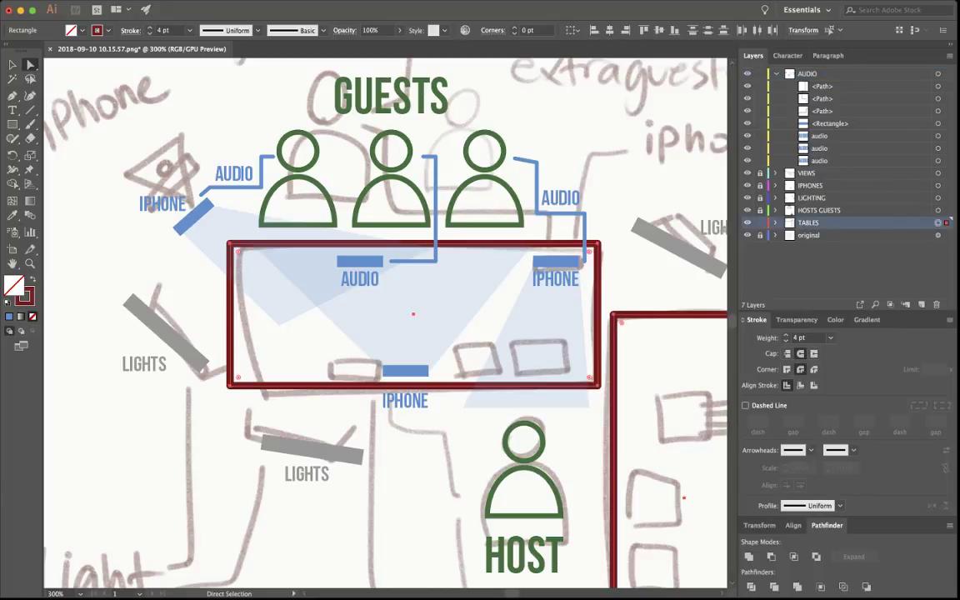
left_click(759, 223)
left_click(808, 74)
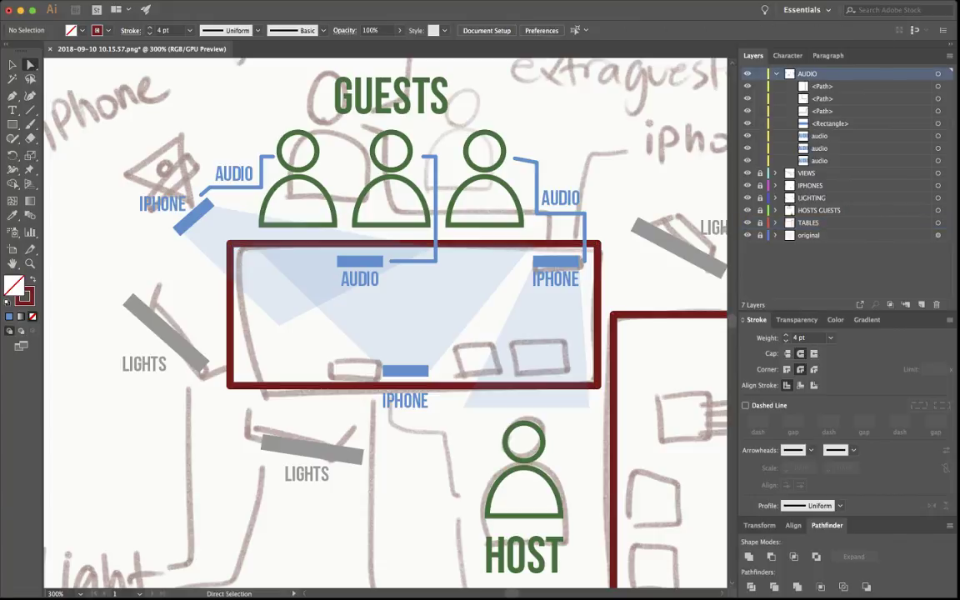
- Hide the original sketch layer and review the diagram without it
key("v")
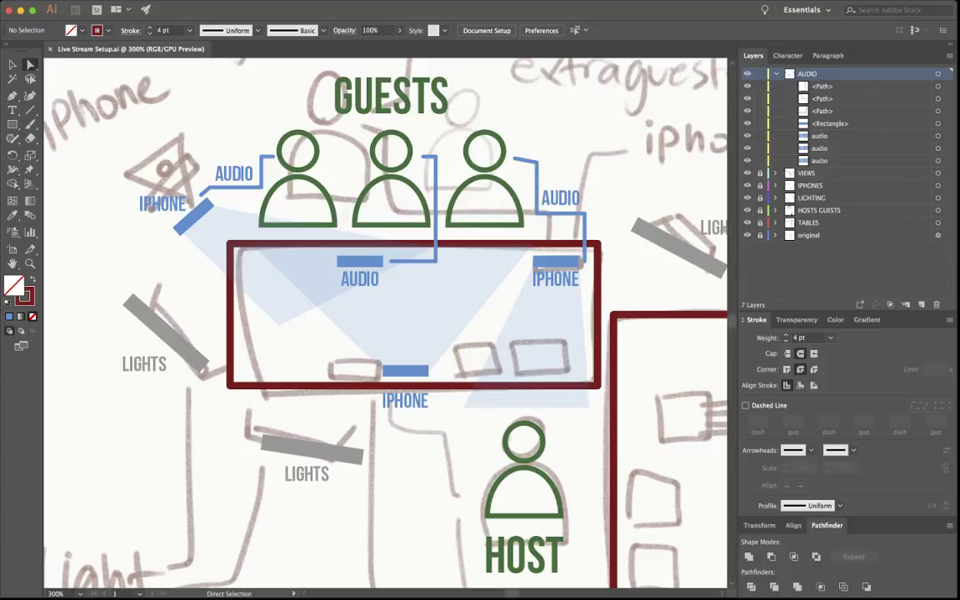
left_click(747, 235)
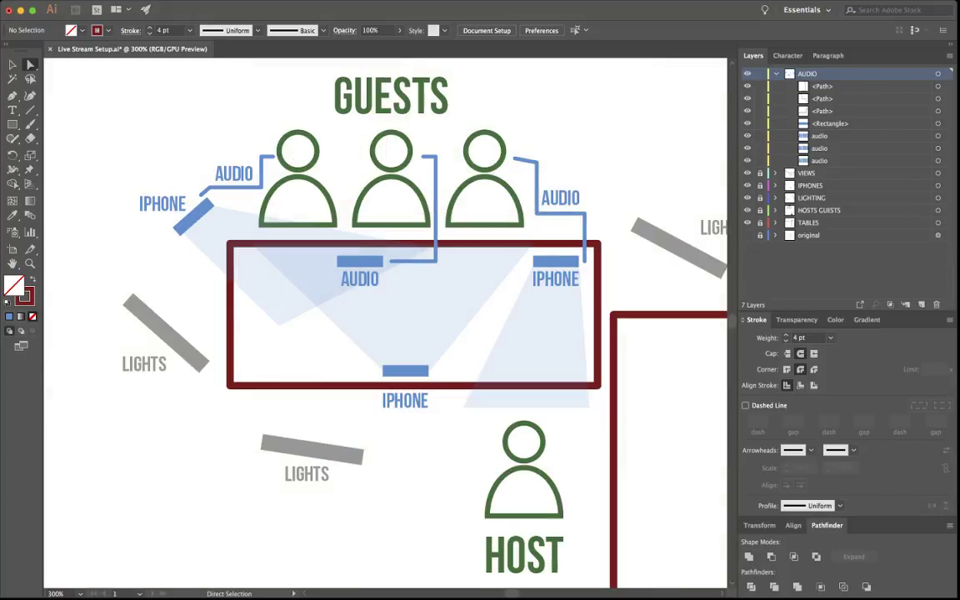
left_click_drag(385, 323, 167, 309)
left_click_drag(283, 317, 456, 337)
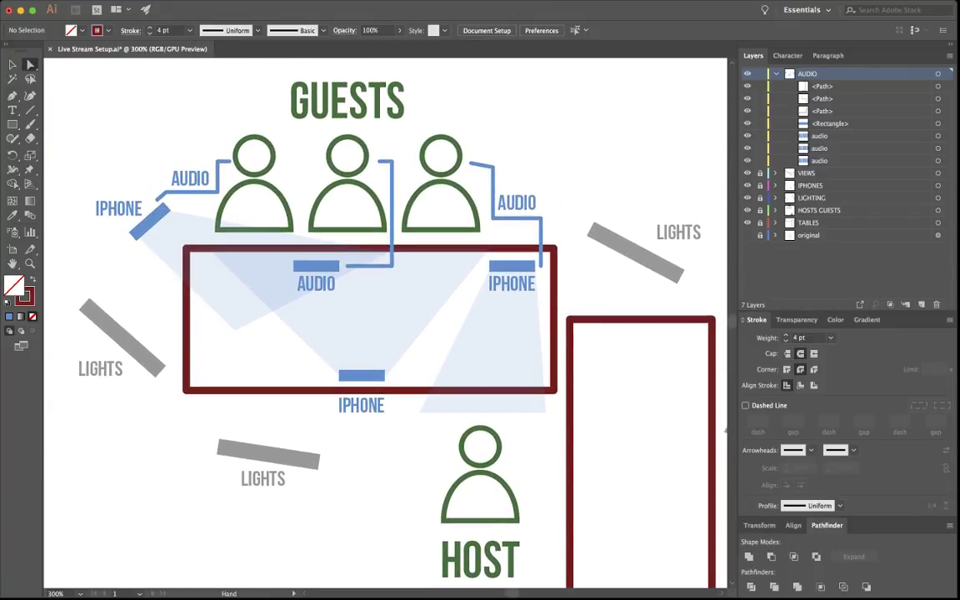
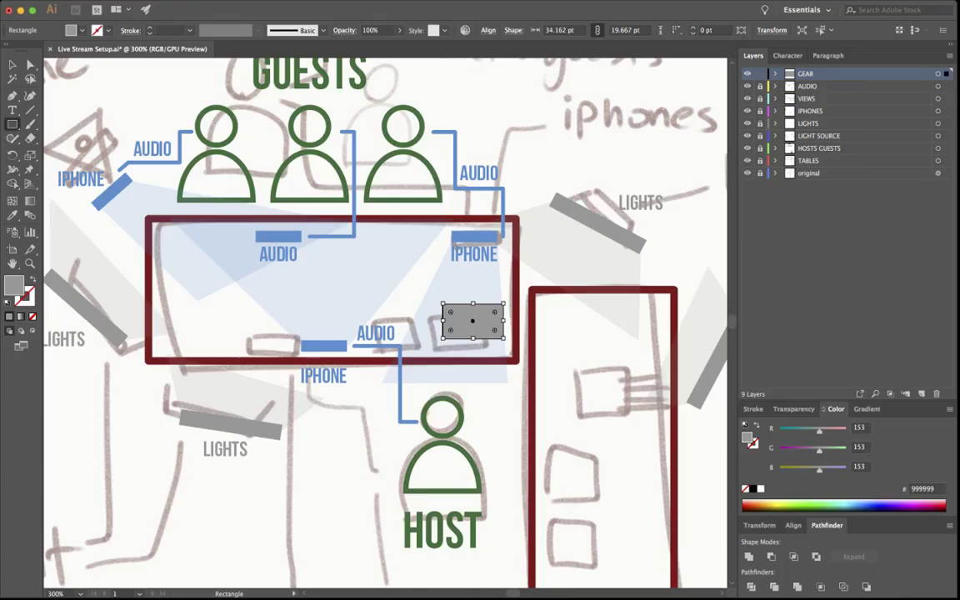
- Recolor the grey gear rectangle on the table to the web-safe orange FF9933
left_click_drag(819, 430, 837, 430)
left_click_drag(819, 469, 800, 469)
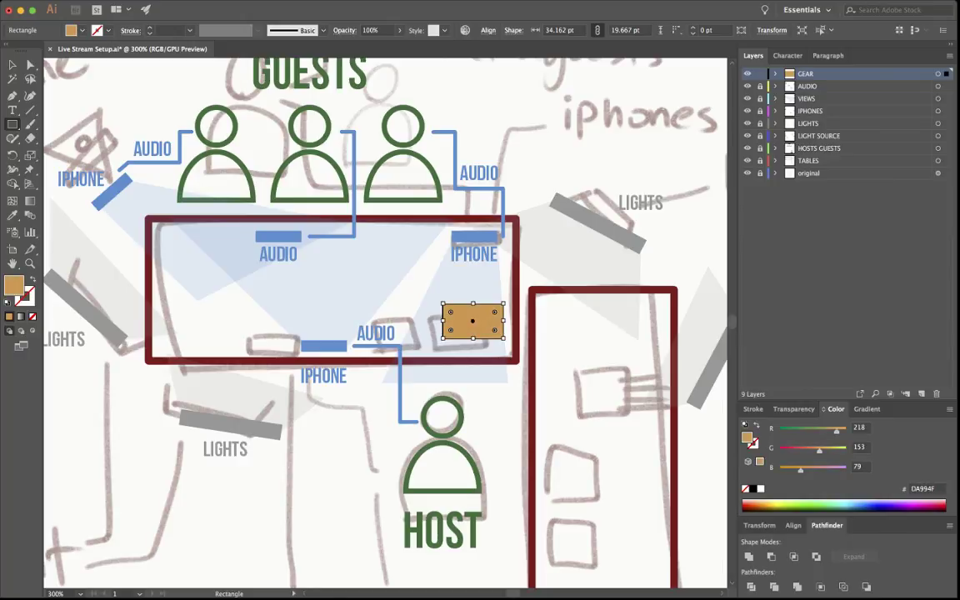
left_click_drag(819, 451, 780, 471)
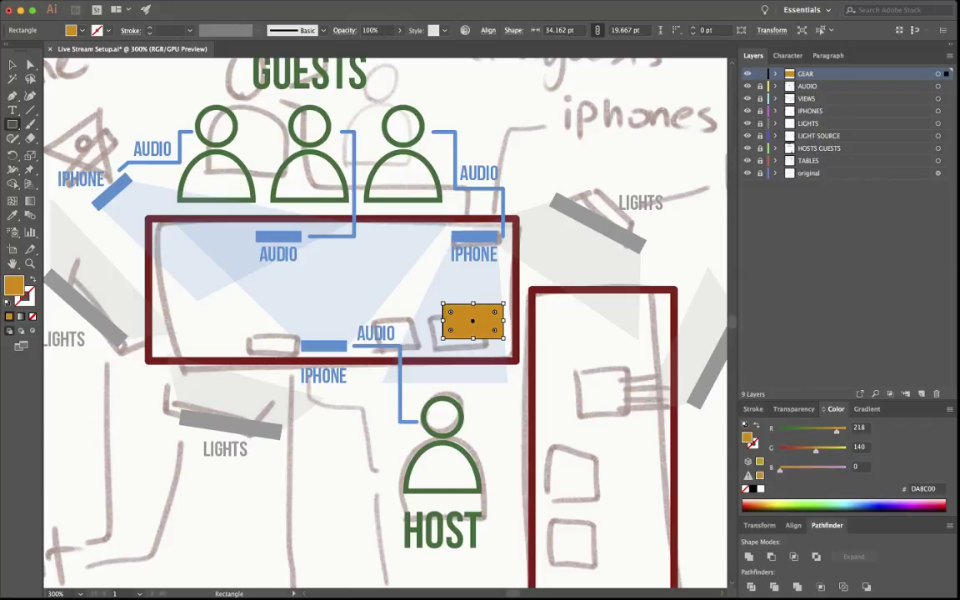
left_click(759, 475)
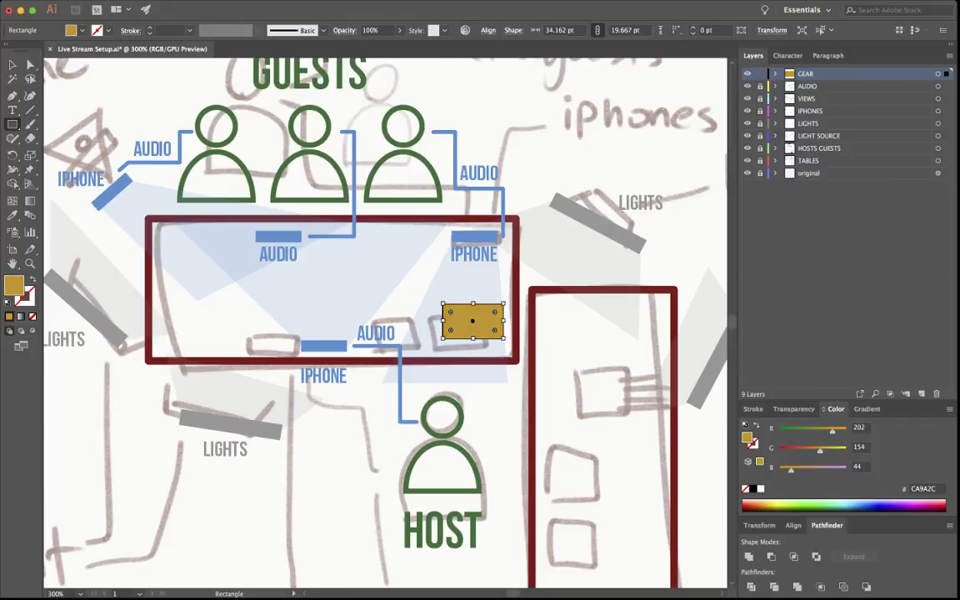
left_click_drag(831, 431, 836, 431)
left_click(759, 462)
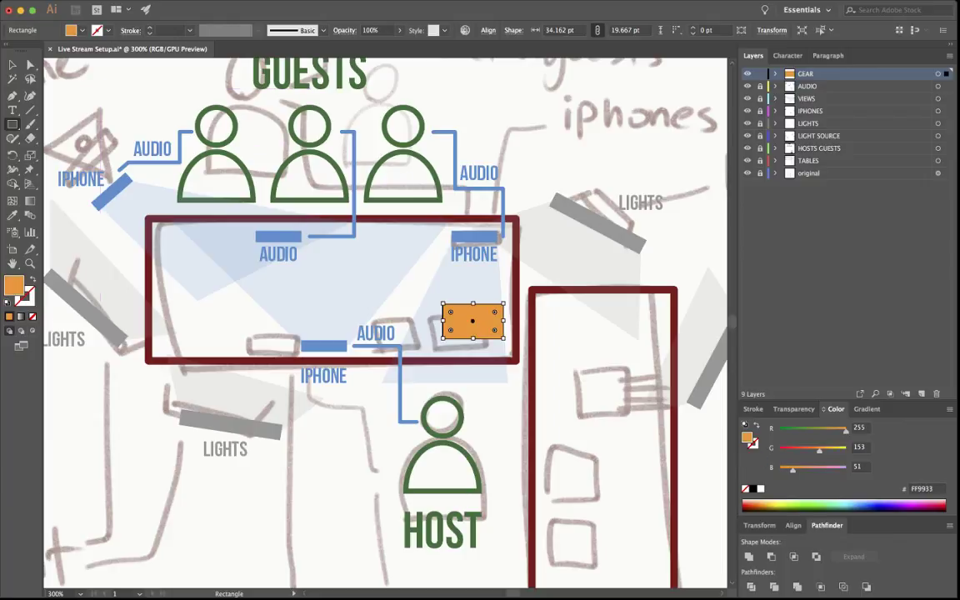
left_click(12, 65)
key("super+shift+a")
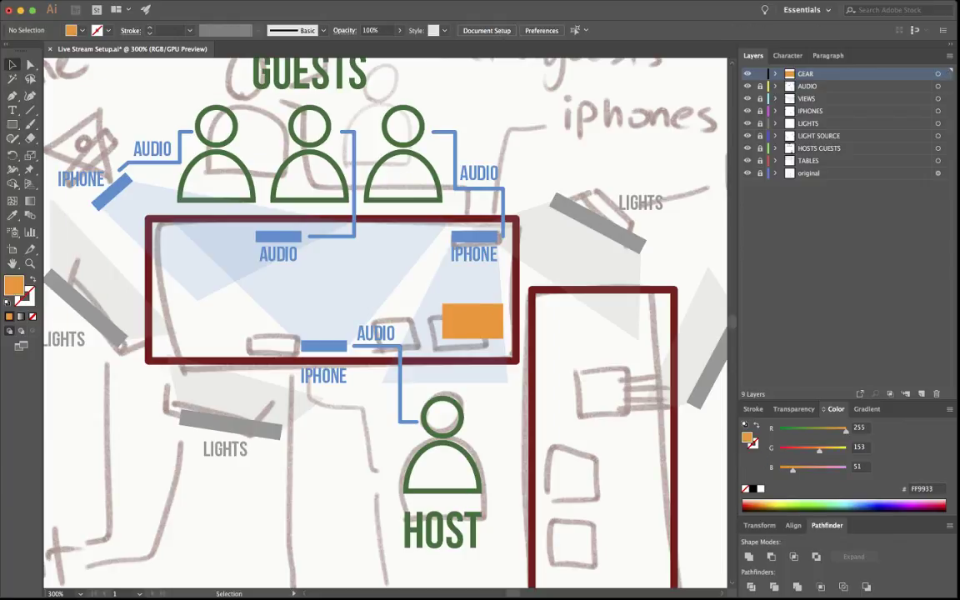
- Apply the blue fill of the AUDIO bar to the gear rectangle with the Eyedropper
left_click(473, 321)
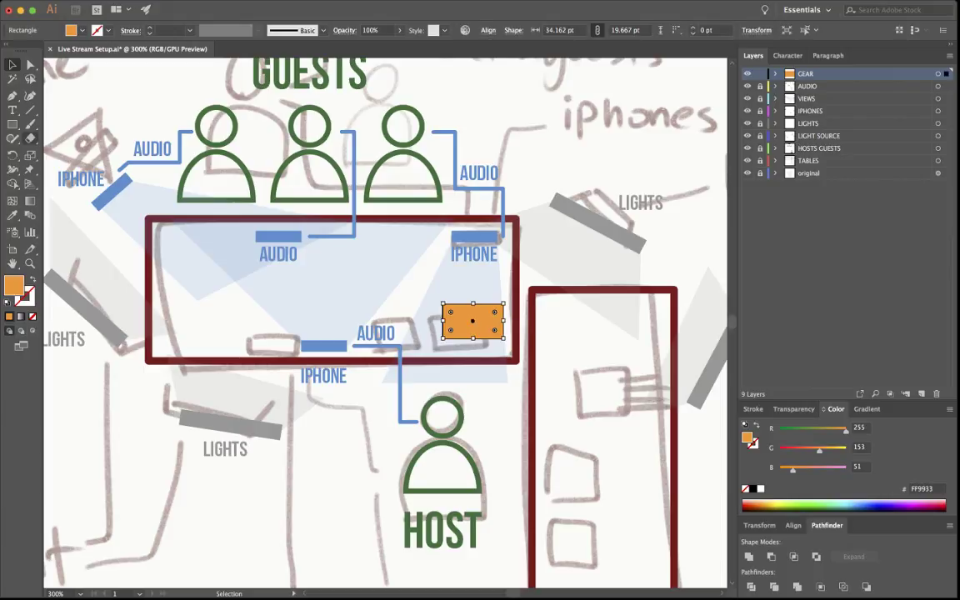
left_click(12, 215)
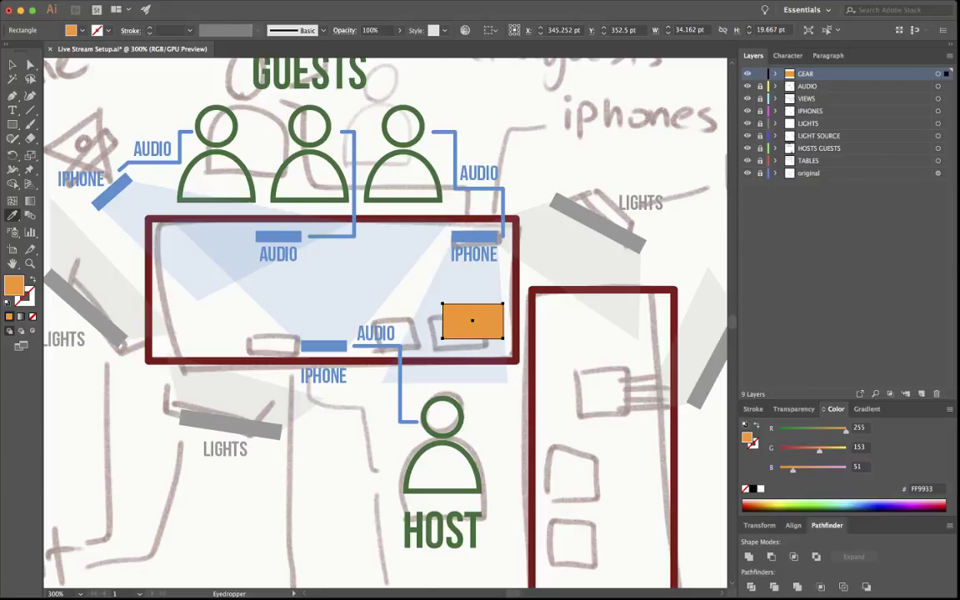
left_click(278, 237)
key("a")
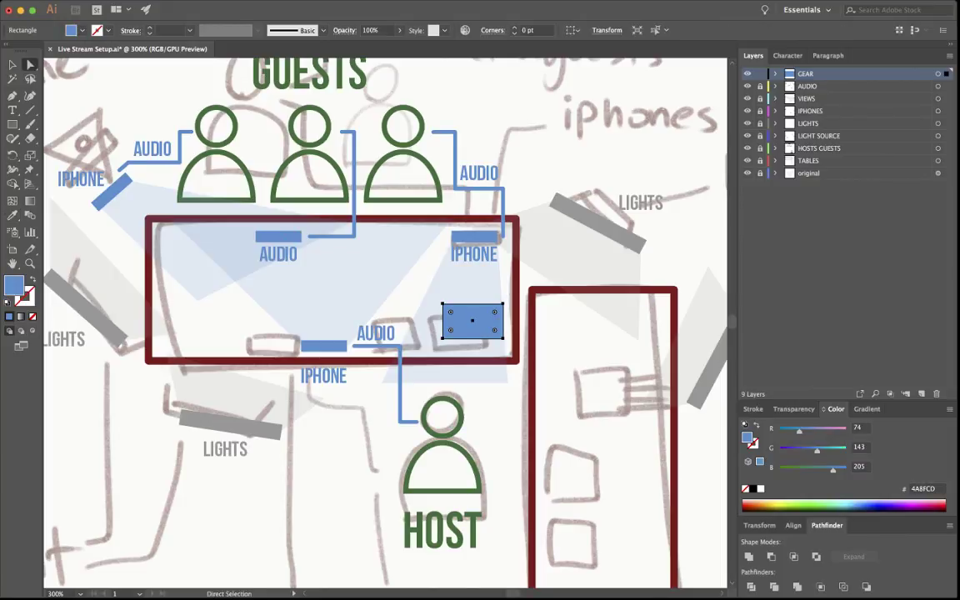
- Add the text label IPAD just above the blue gear rectangle
key("t")
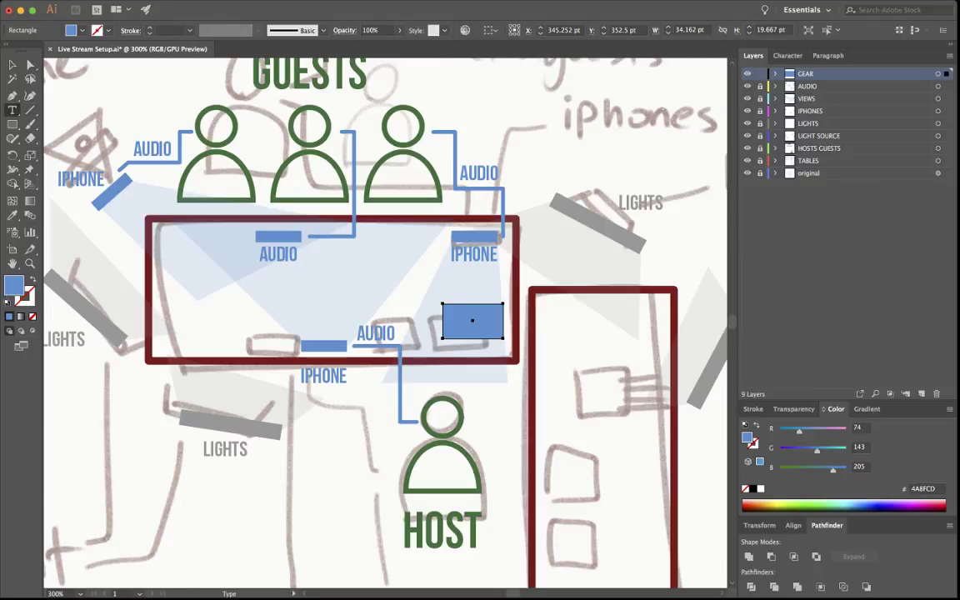
left_click(457, 288)
type("IPAD")
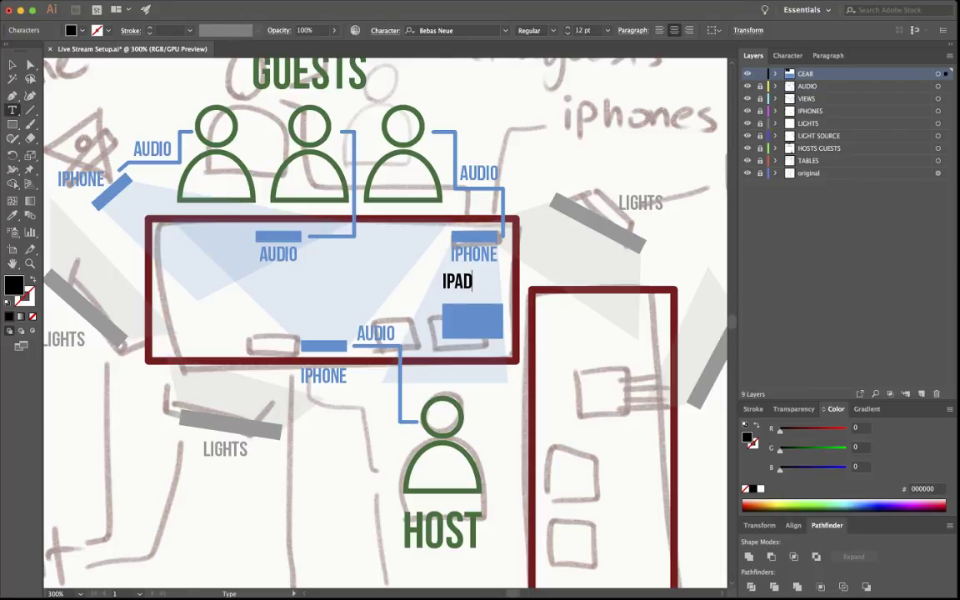
key("Escape")
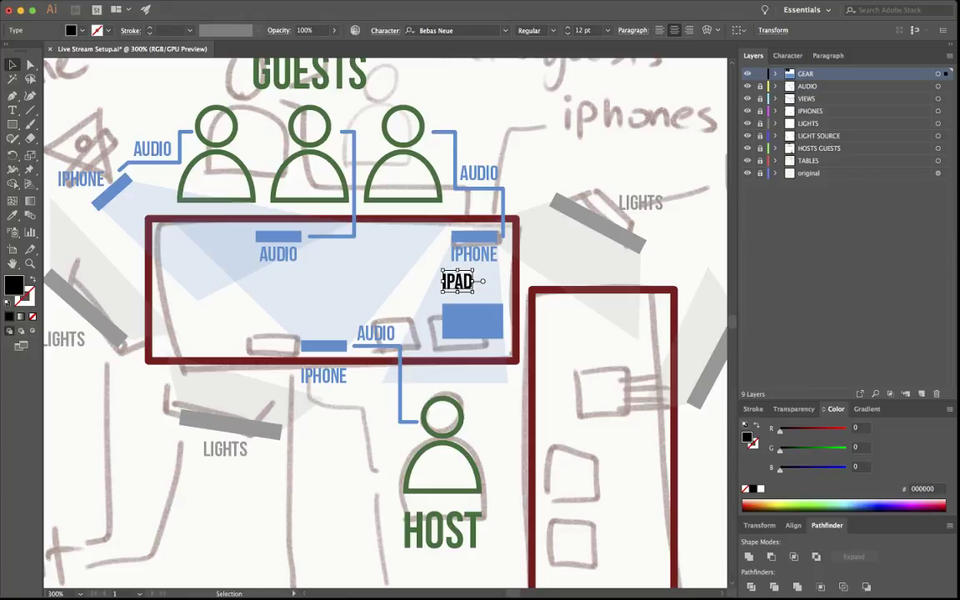
- Match the IPAD label's fill to the gear rectangle and change both to a darker blue, RGB 33, 96, 178
left_click(458, 321)
left_click_drag(439, 342, 454, 272)
key("ctrl+z")
left_click(12, 214)
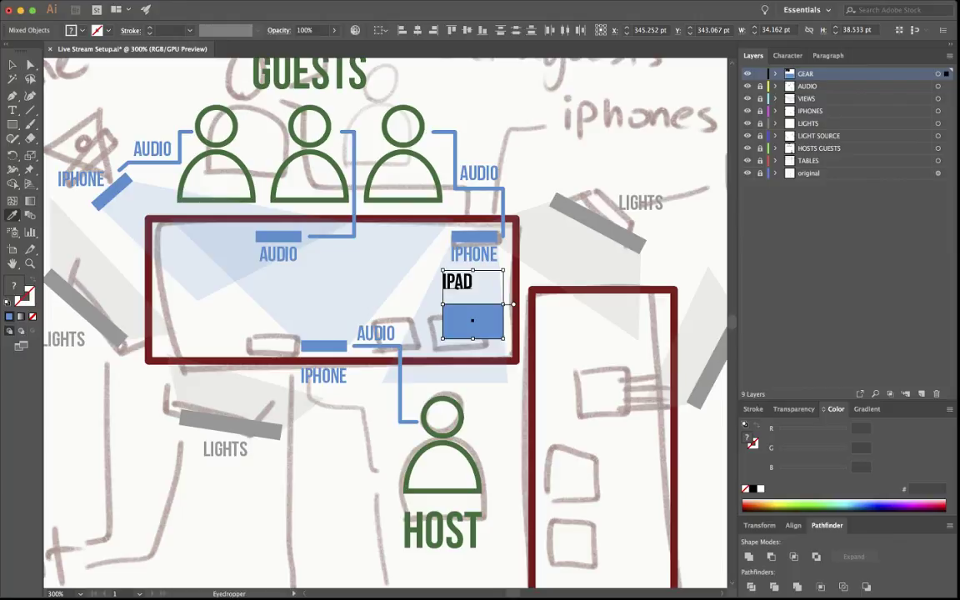
left_click(473, 321)
left_click_drag(817, 449, 788, 430)
left_click_drag(832, 470, 826, 470)
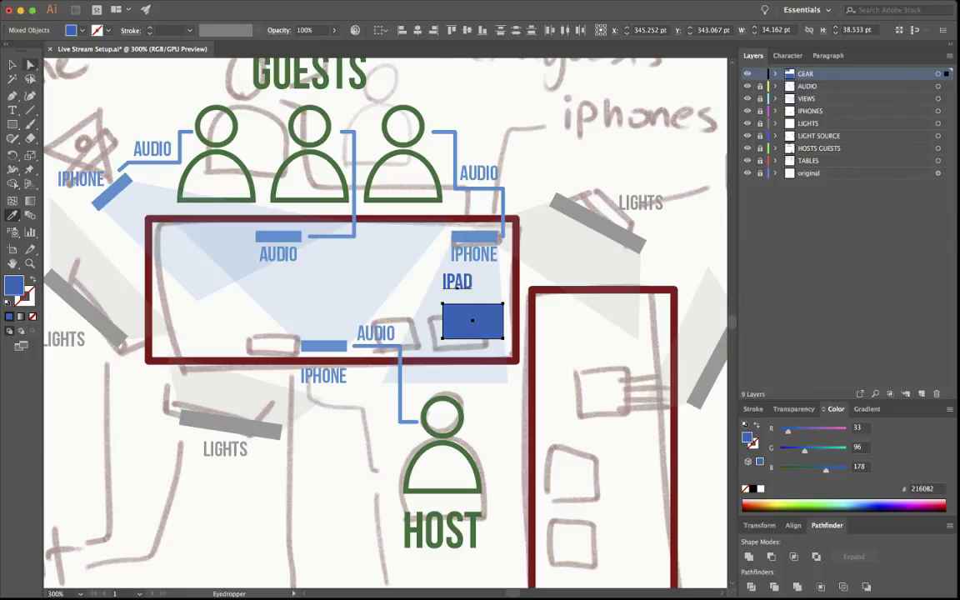
- Move the IPAD label down so it sits centred just above the blue gear rectangle on the main table
left_click(12, 64)
left_click_drag(457, 286, 468, 304)
key("super+shift+a")
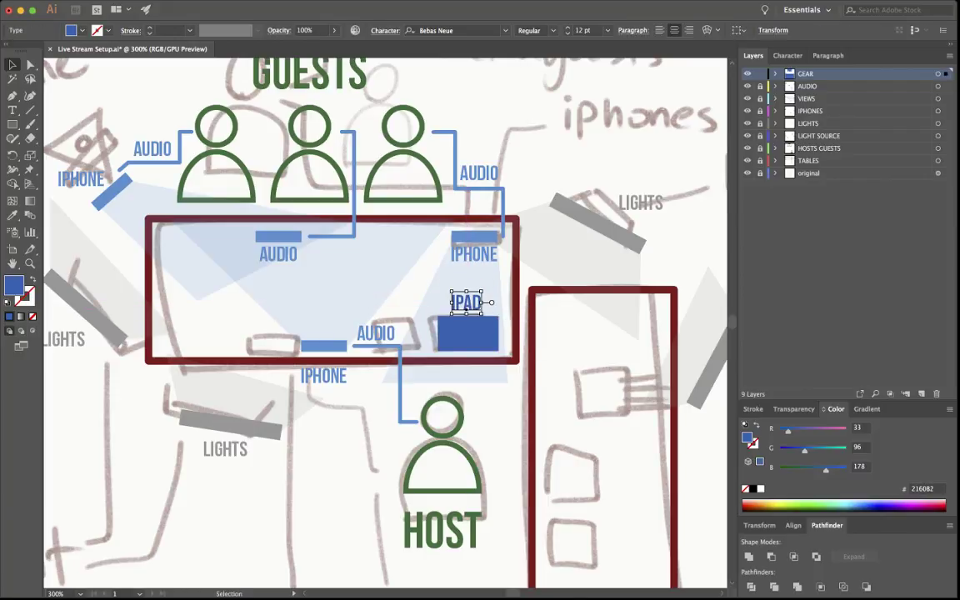
key("super+shift+a")
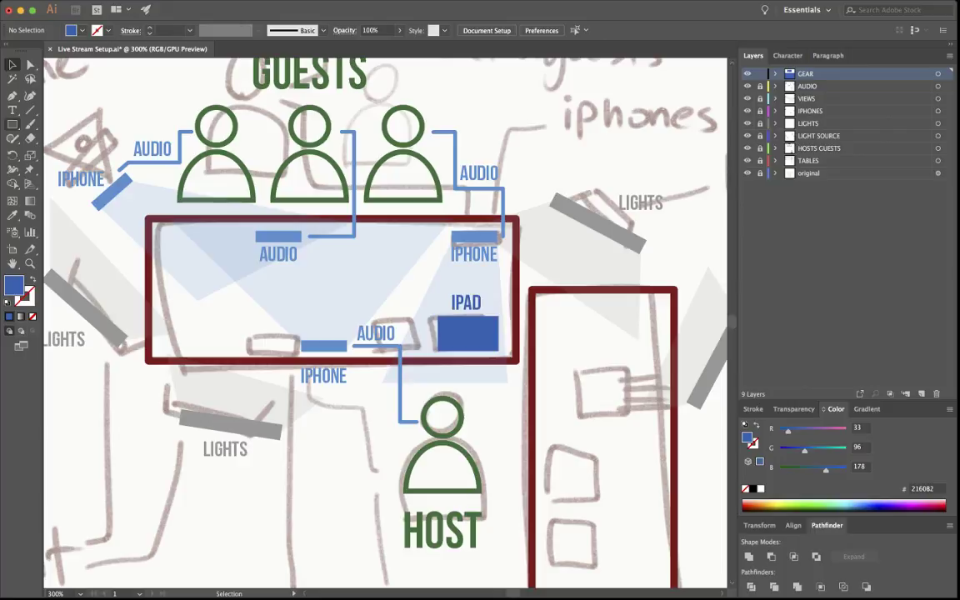
- Draw a gear rectangle about 21 by 31 pt on the side table and a square about 14.5 pt wide below it
key("m")
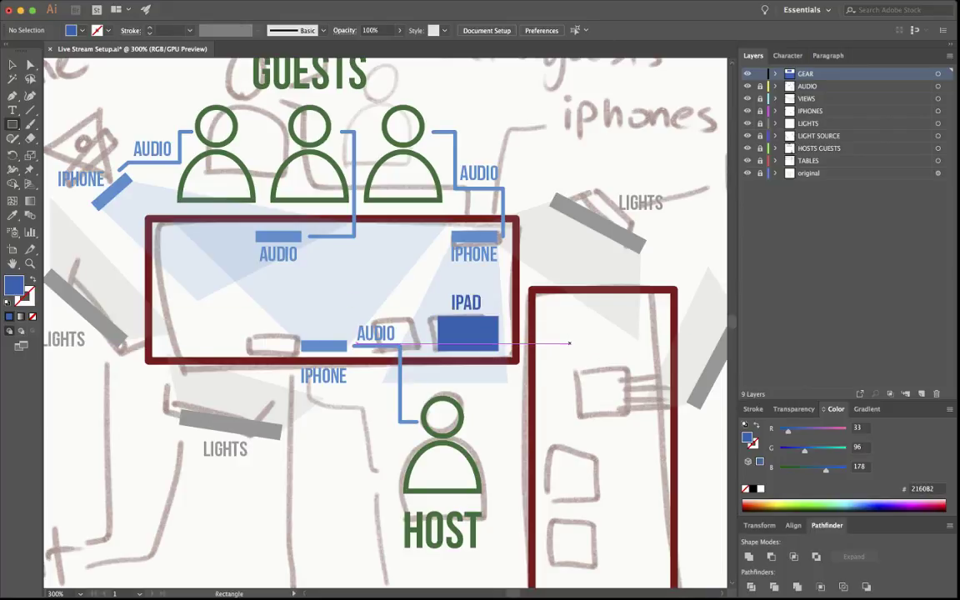
left_click_drag(572, 344, 610, 397)
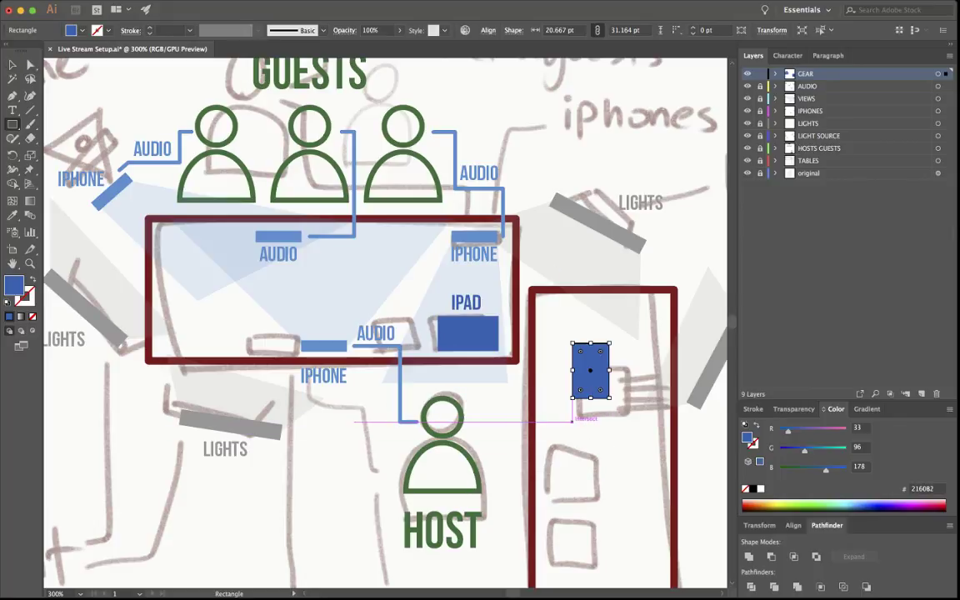
left_click_drag(571, 422, 598, 448)
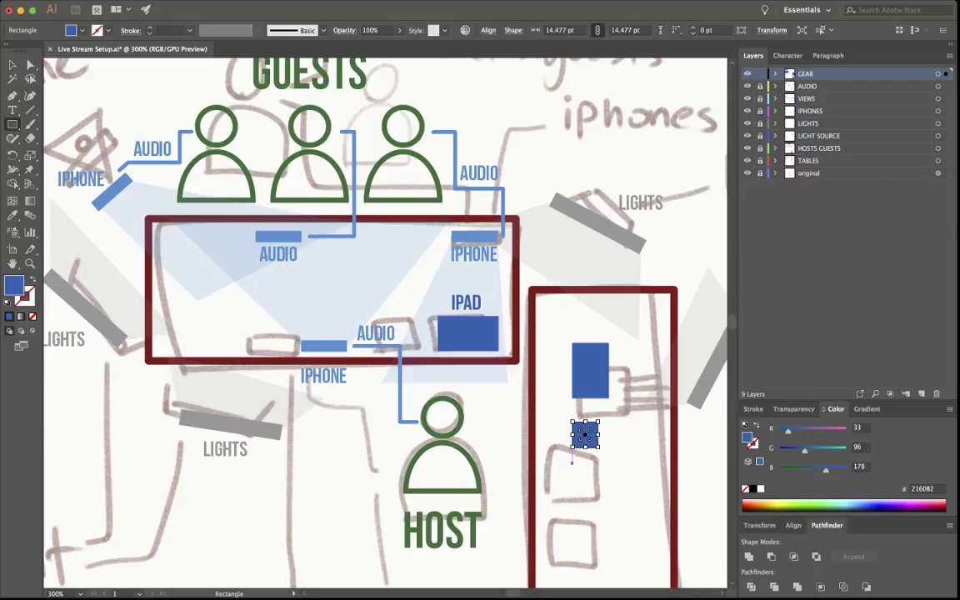
- Draw a smaller gear square on the side table and place it above the large gear rectangle
left_click_drag(571, 463, 591, 468)
key("super+z")
left_click(30, 64)
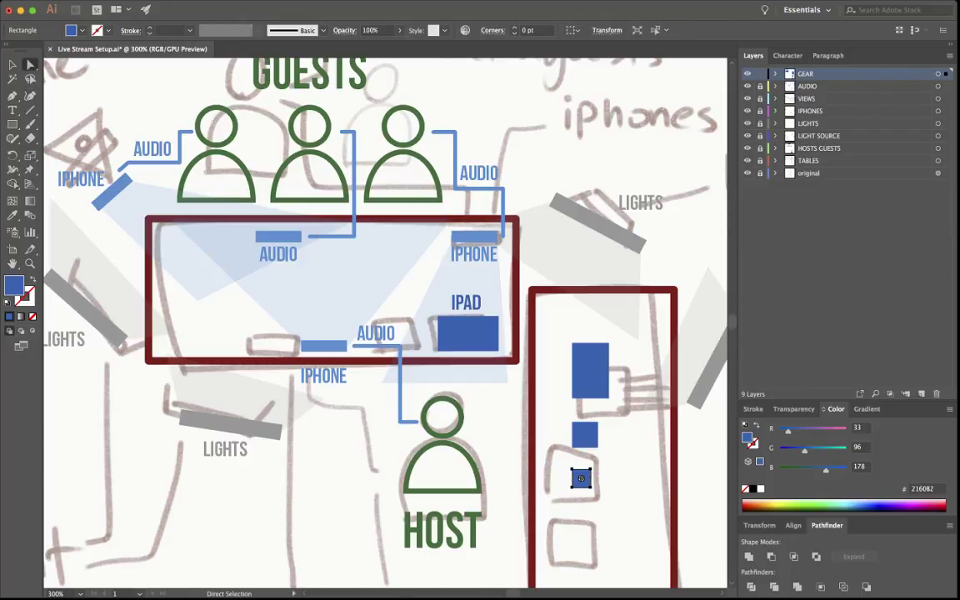
left_click_drag(581, 478, 581, 316)
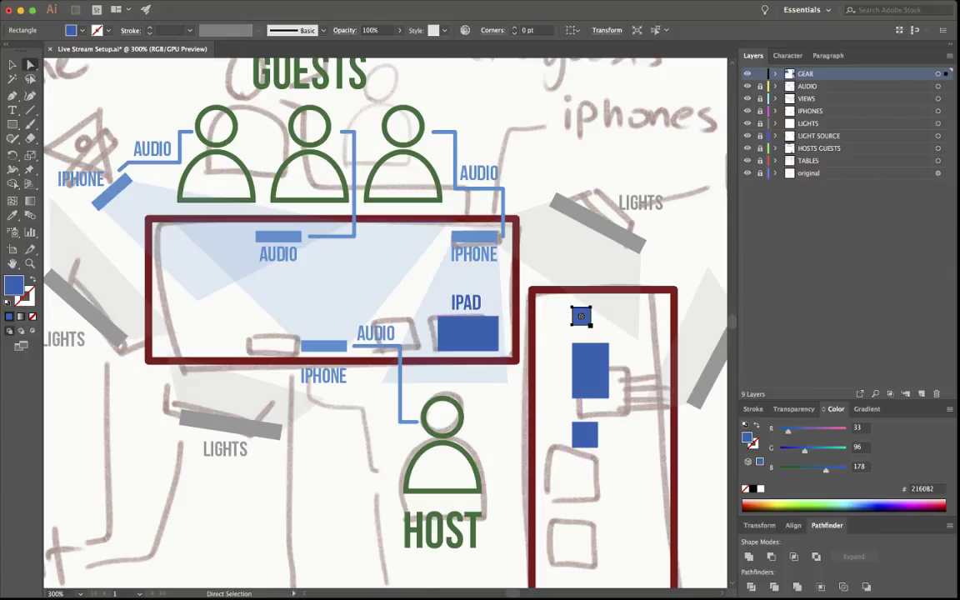
key("super+shift+a")
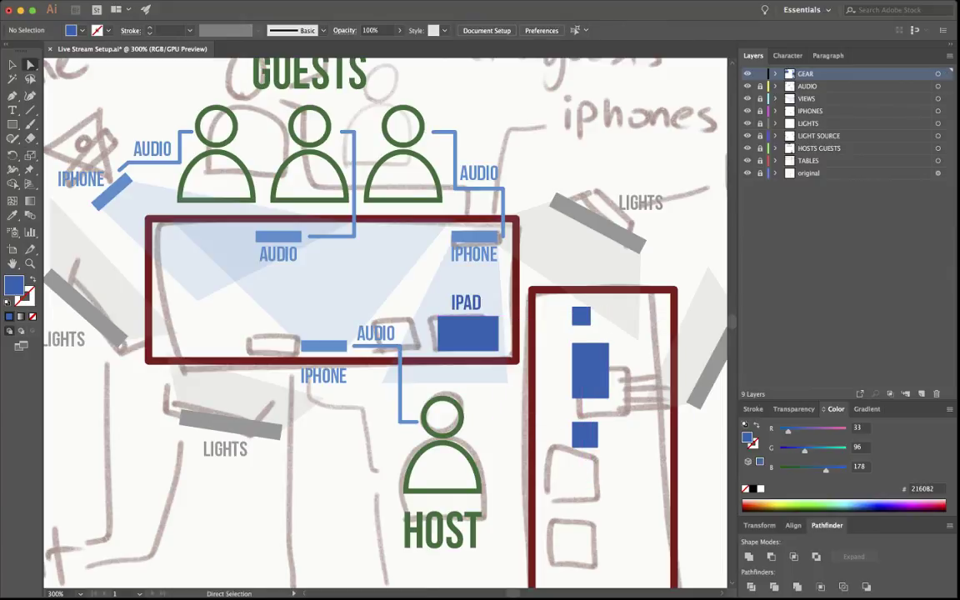
- Add the text label POE beside the large gear rectangle on the side table
key("p")
key("t")
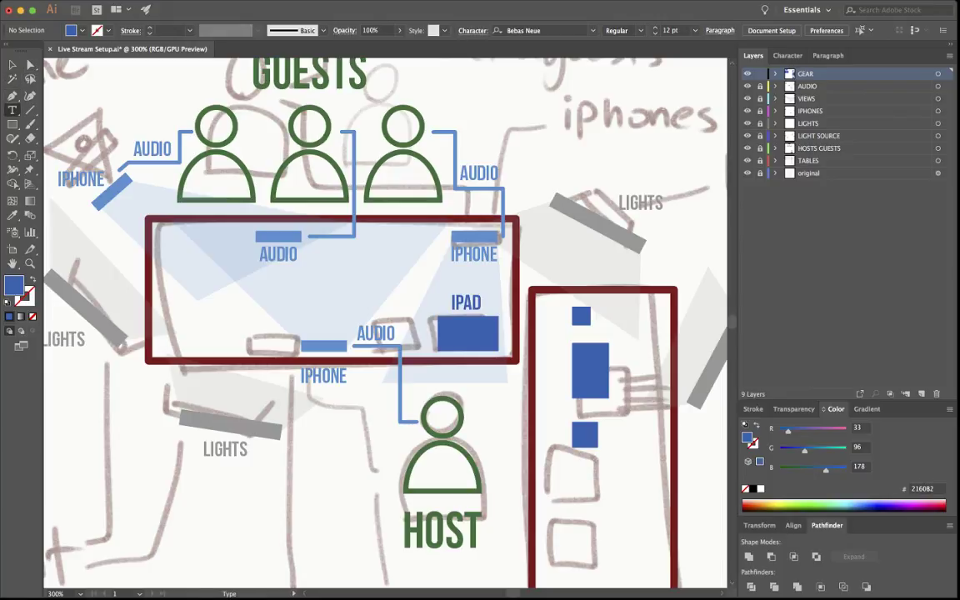
left_click(575, 358)
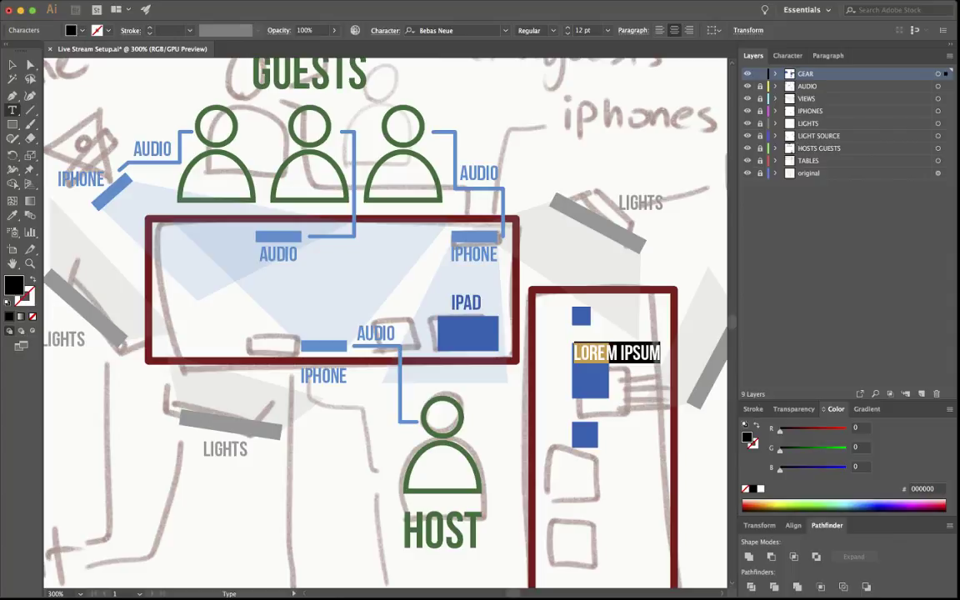
type("POE")
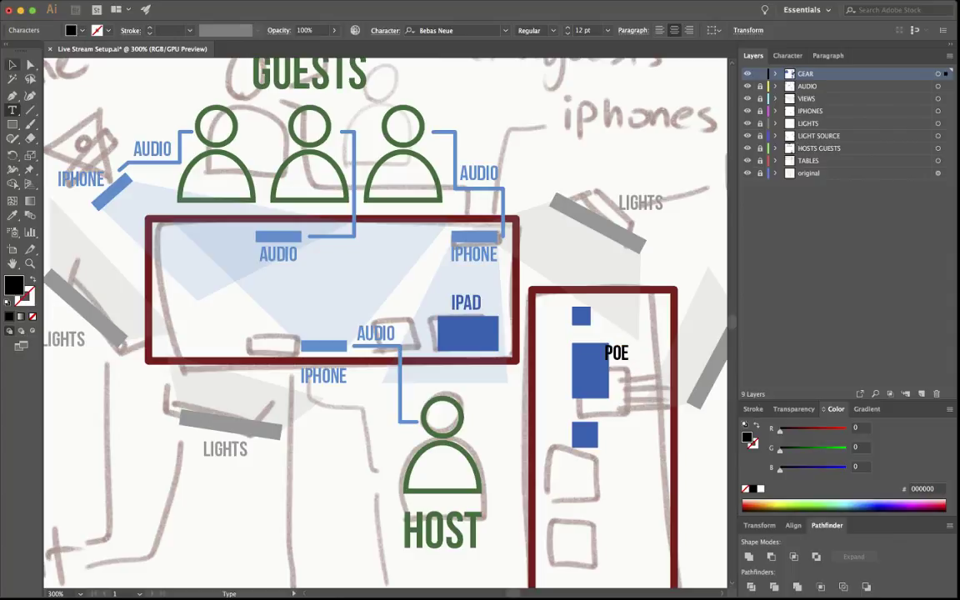
key("Escape")
mouse_move(618, 354)
left_mouse_down()
mouse_move(629, 363)
mouse_move(630, 354)
left_mouse_up()
key("super+shift+a")
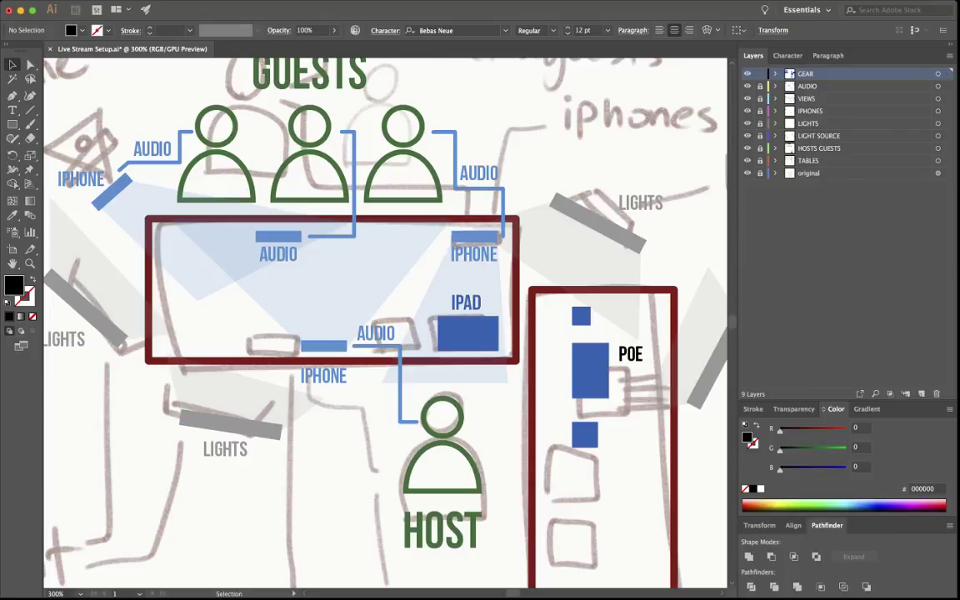
- Add the text label ROUTER beside the lower gear square on the side table
key("t")
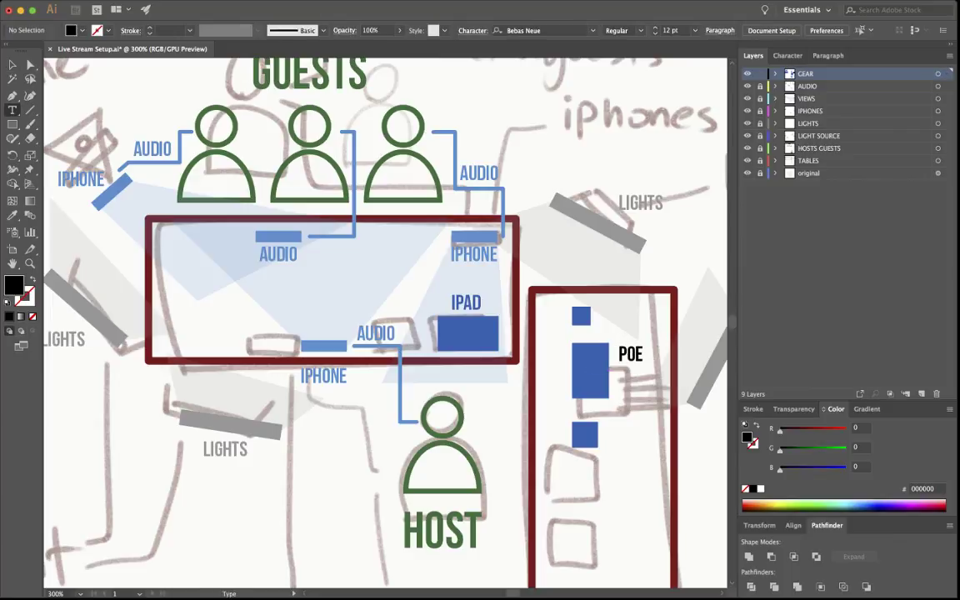
left_click(613, 426)
type("RO")
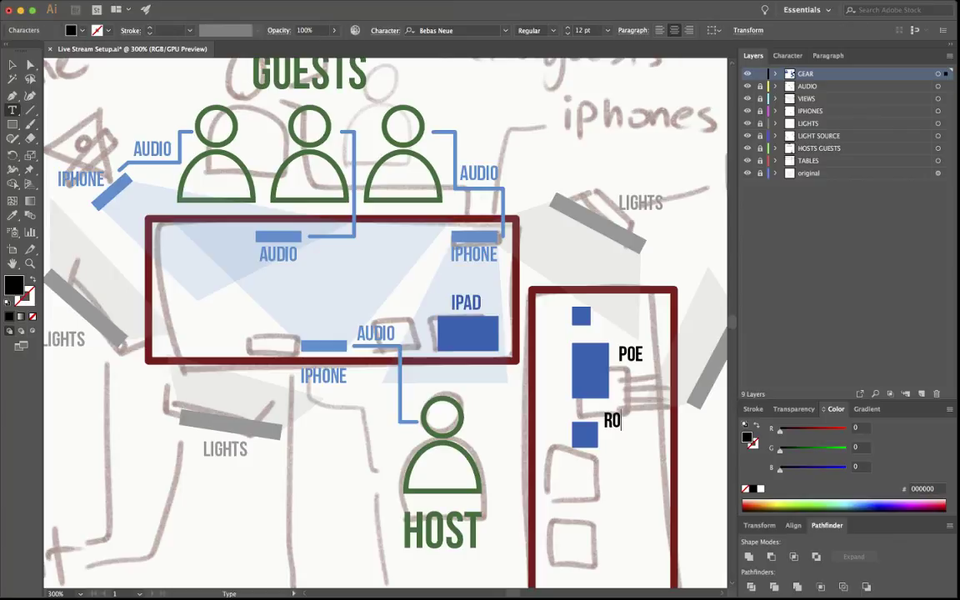
type("UTER")
key("Escape")
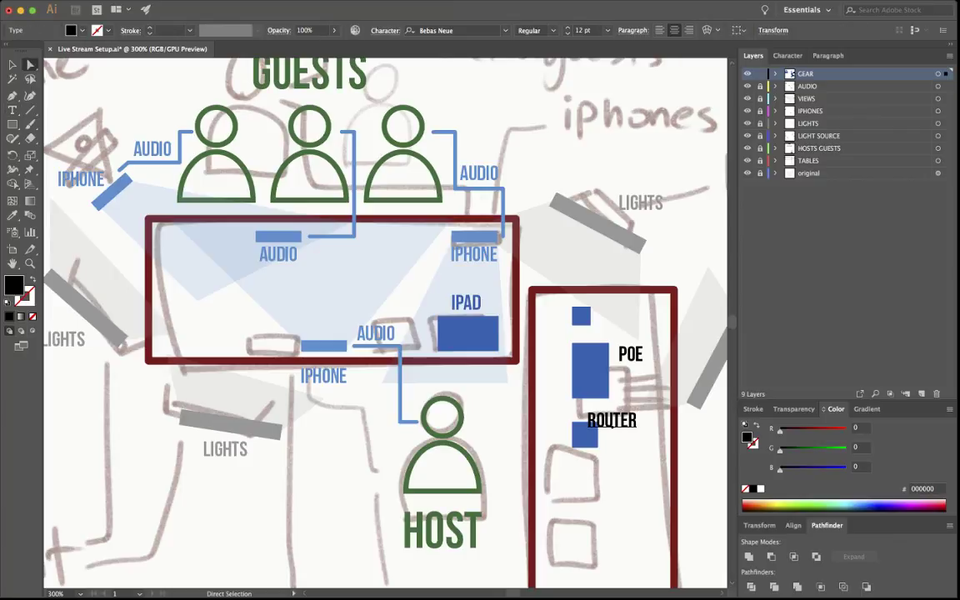
left_click_drag(612, 423, 626, 435)
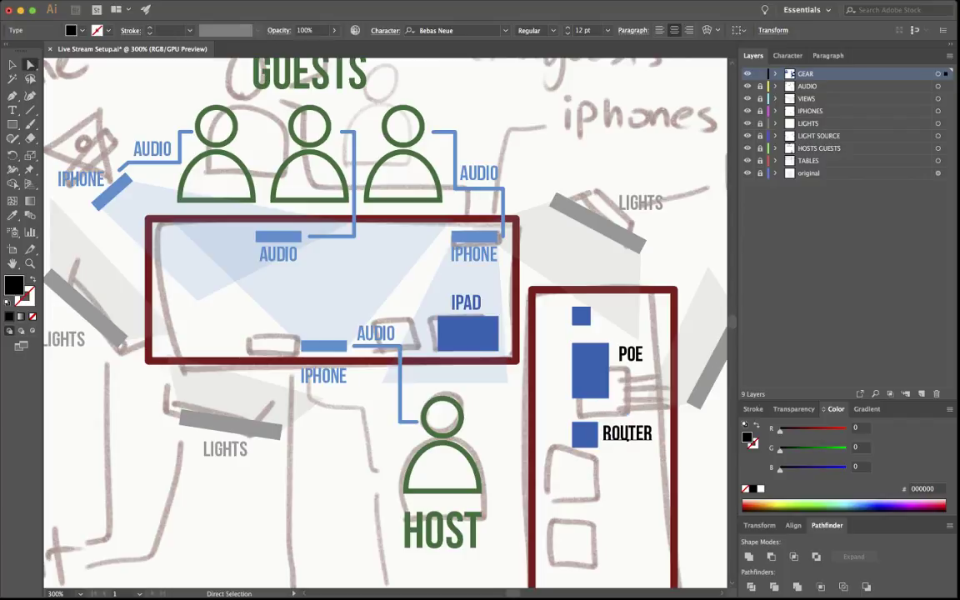
- Add the text label WIFI beside the small upper gear square on the side table
key("t")
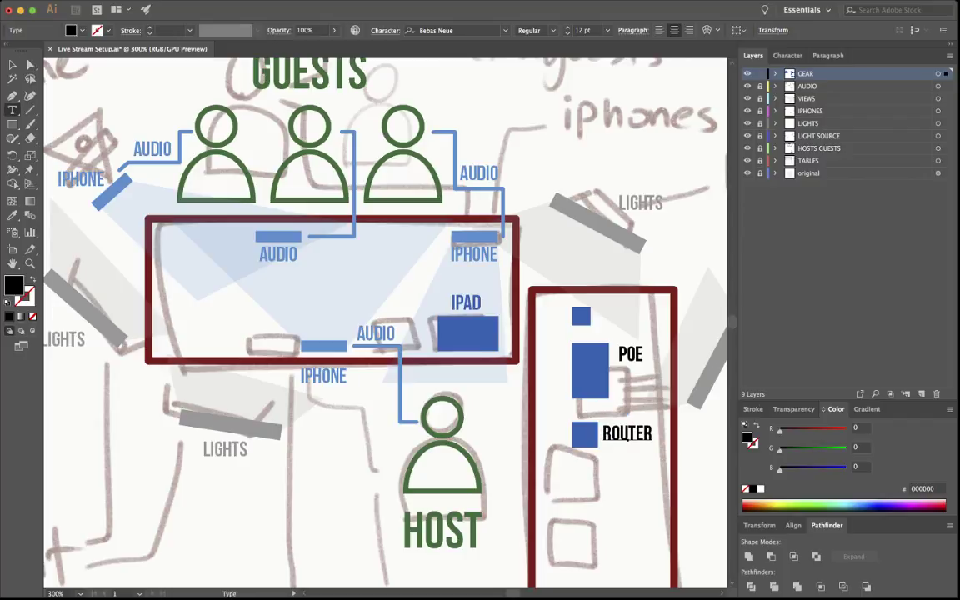
left_click(563, 308)
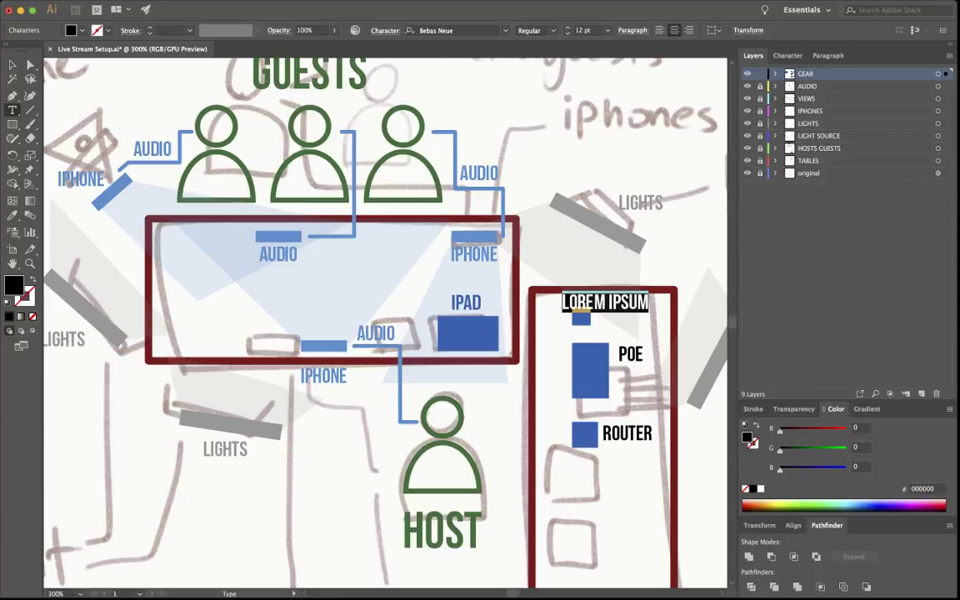
type("WIFI")
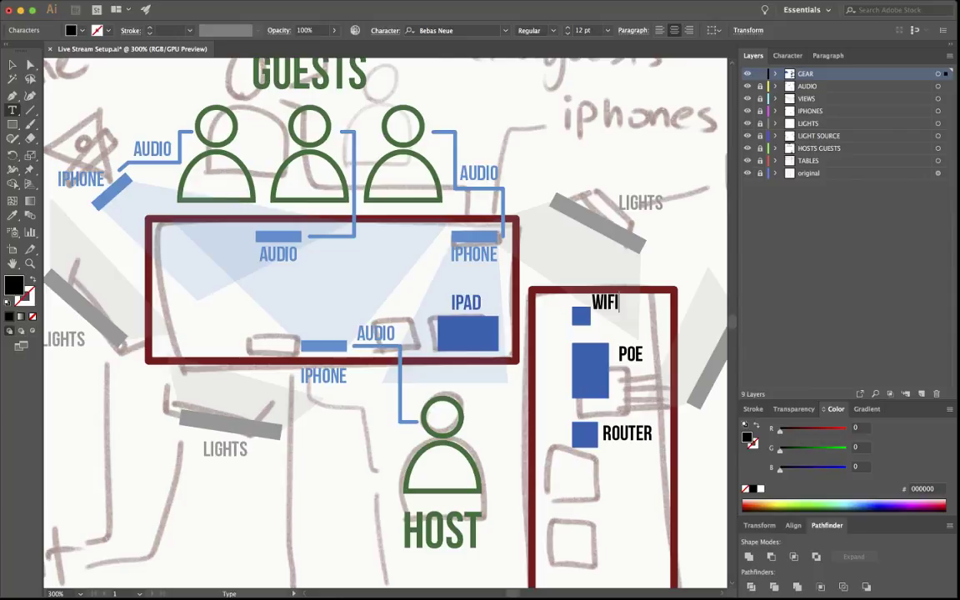
key("Escape")
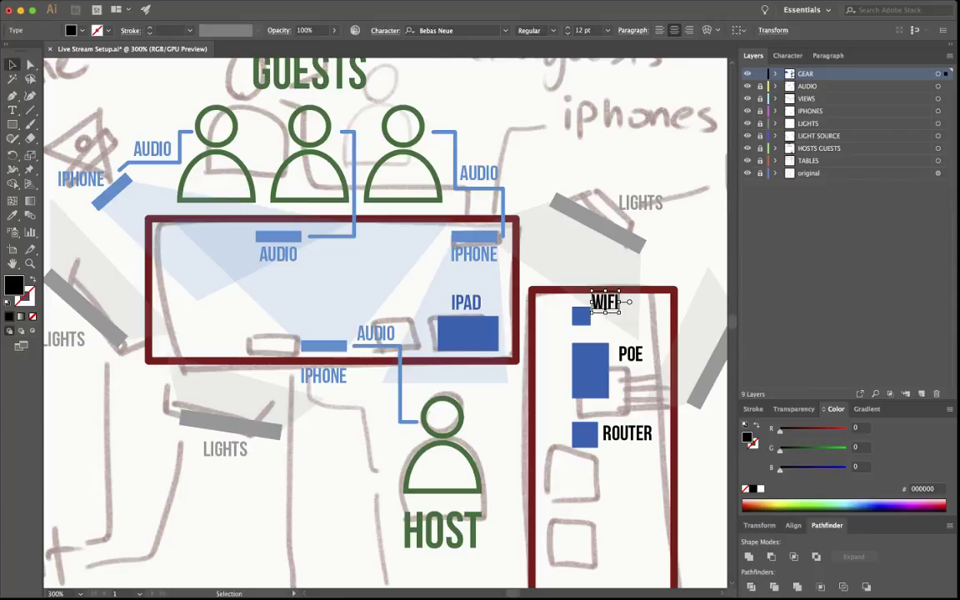
left_click_drag(605, 302, 623, 320)
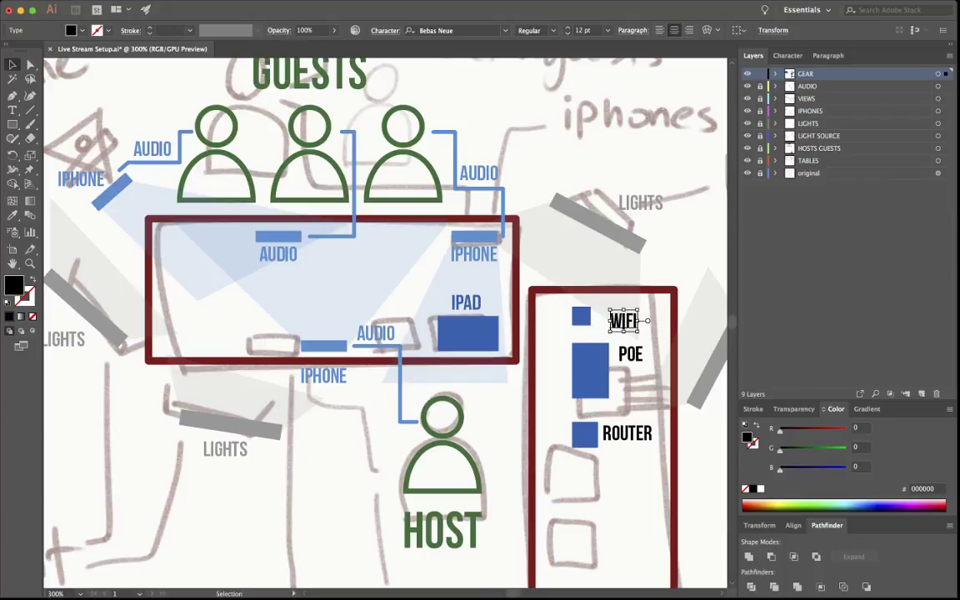
- Apply the dark blue fill of the iPad rectangle to the WIFI, POE and ROUTER labels with the Eyedropper
left_click_drag(675, 291, 617, 471)
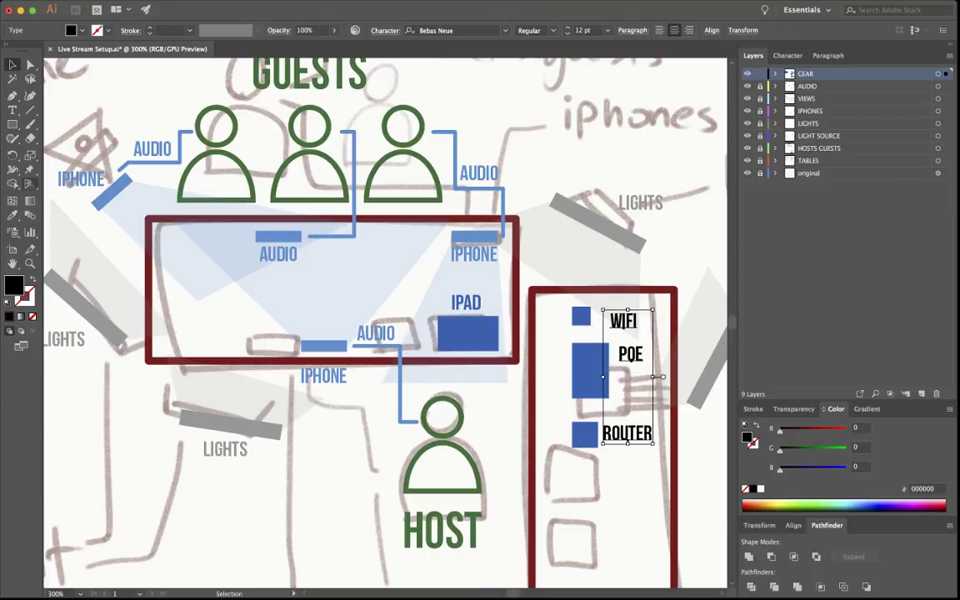
key("super+shift+a")
left_click(13, 215)
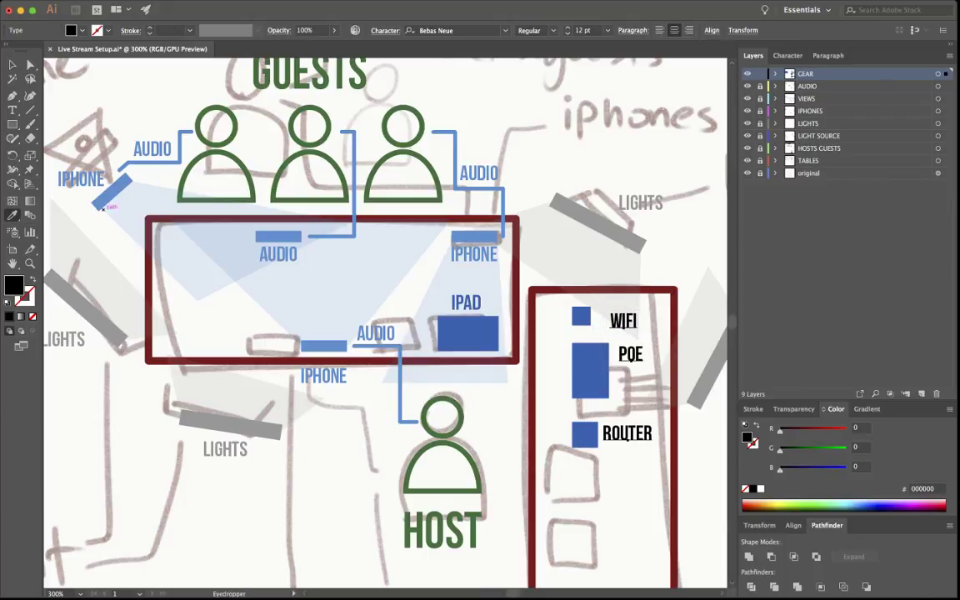
left_click(468, 334)
key("a")
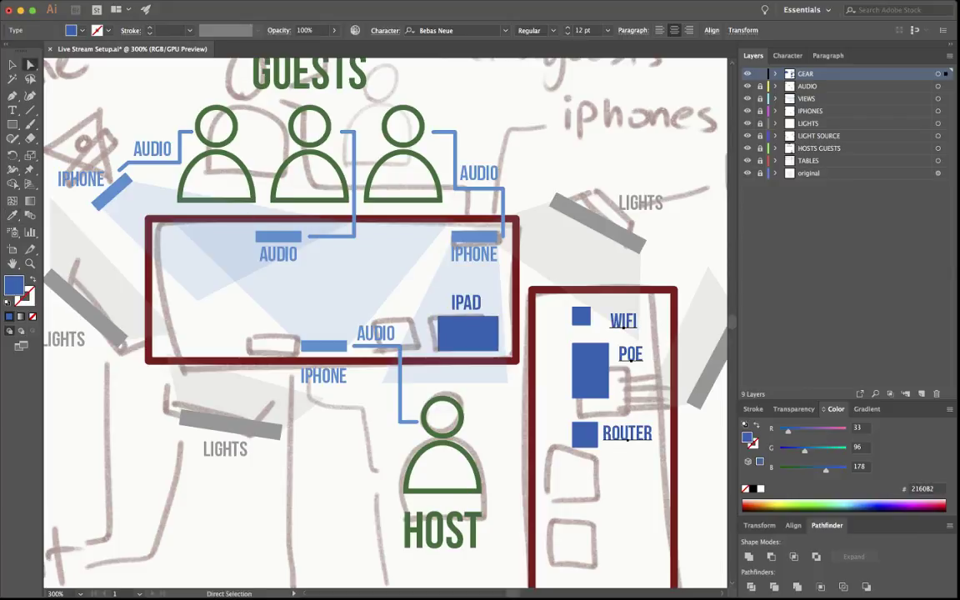
- Move the three blue gear shapes together down and toward the left edge of the side table
left_click_drag(558, 298, 586, 459)
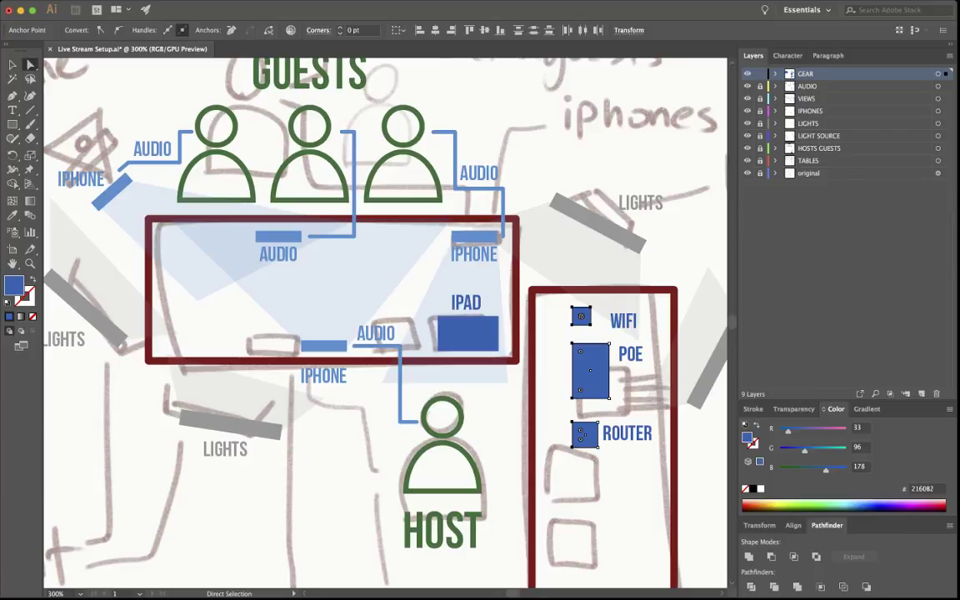
key("v")
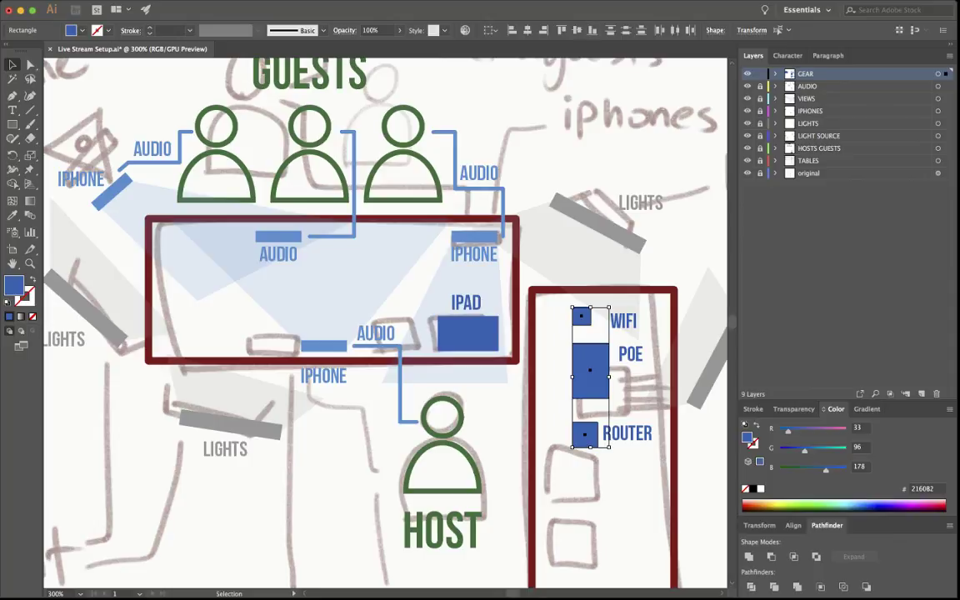
left_click_drag(591, 375, 570, 402)
- Reposition the WIFI, POE and ROUTER labels beside their gear shapes, lined up along their left edges
left_click(623, 326)
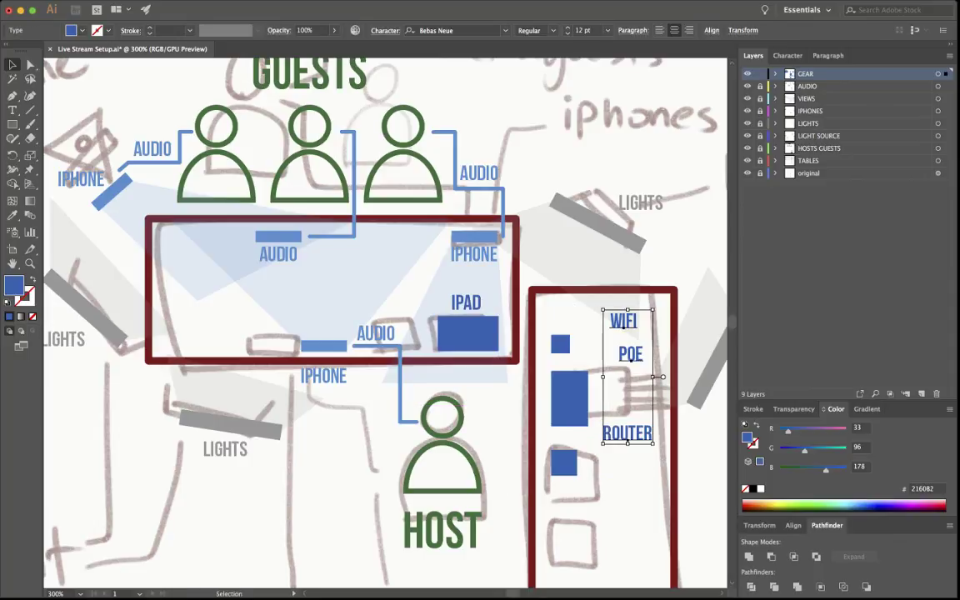
key("super+shift+a")
left_click_drag(623, 321, 617, 347)
mouse_move(623, 391)
left_mouse_down()
mouse_move(614, 390)
mouse_move(632, 389)
left_mouse_up()
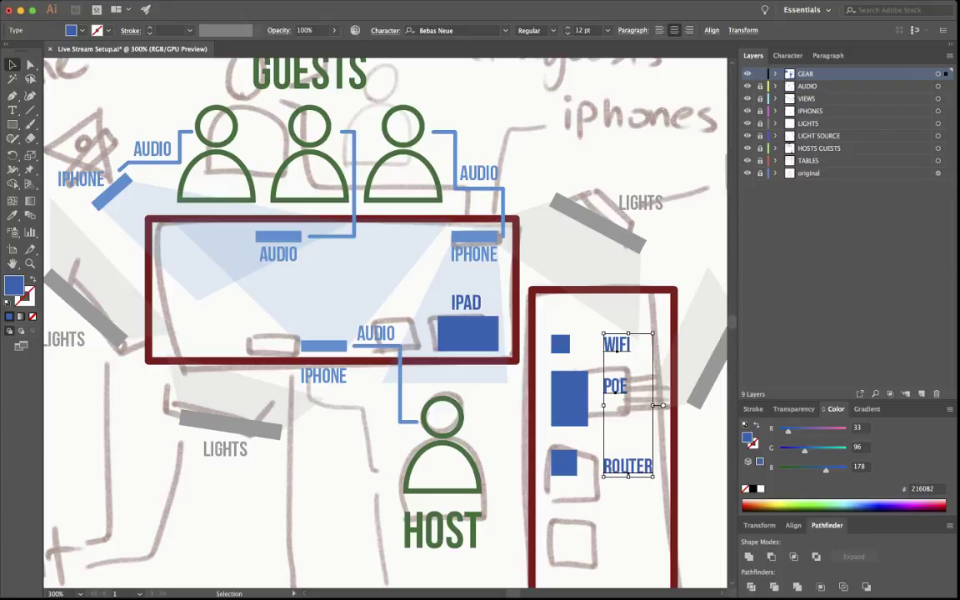
left_click(681, 426)
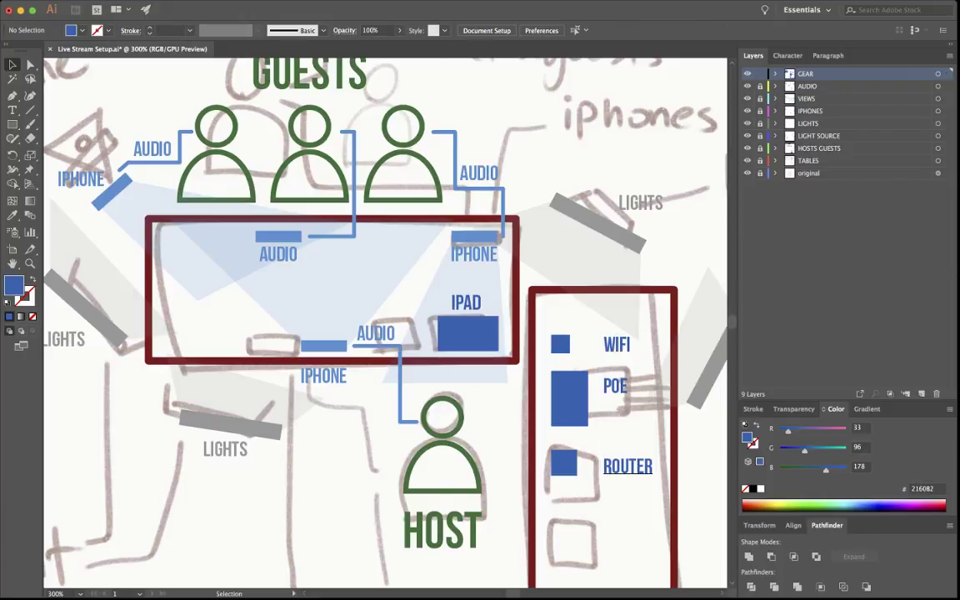
left_click_drag(633, 468, 646, 460)
key("super+shift+a")
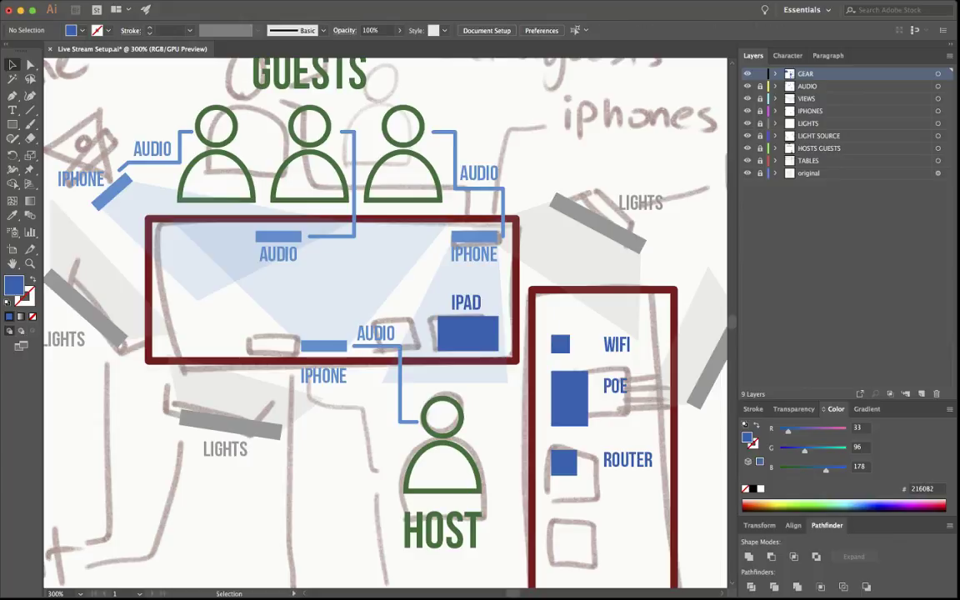
- Draw a narrow vertical gear rectangle about 7 by 39 pt inside the side table's upper right edge
key("space")
mouse_move(645, 461)
left_mouse_down()
mouse_move(464, 423)
mouse_move(458, 454)
left_mouse_up()
key("m")
left_click_drag(468, 297, 475, 362)
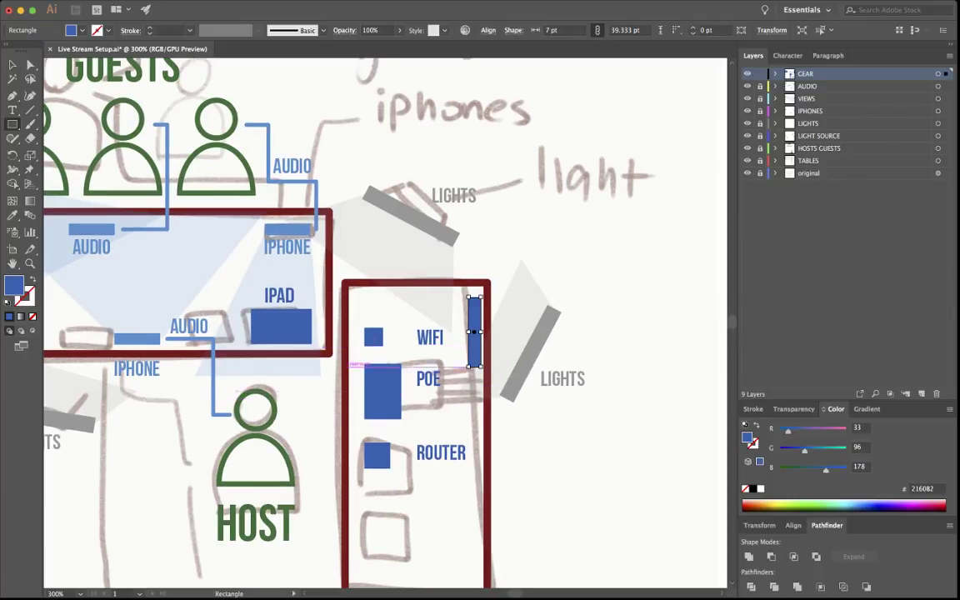
- Place a copy of the narrow blue rectangle outside the main table's lower left corner, below the left light
left_click_drag(320, 351, 532, 351)
left_click_drag(182, 340, 313, 350)
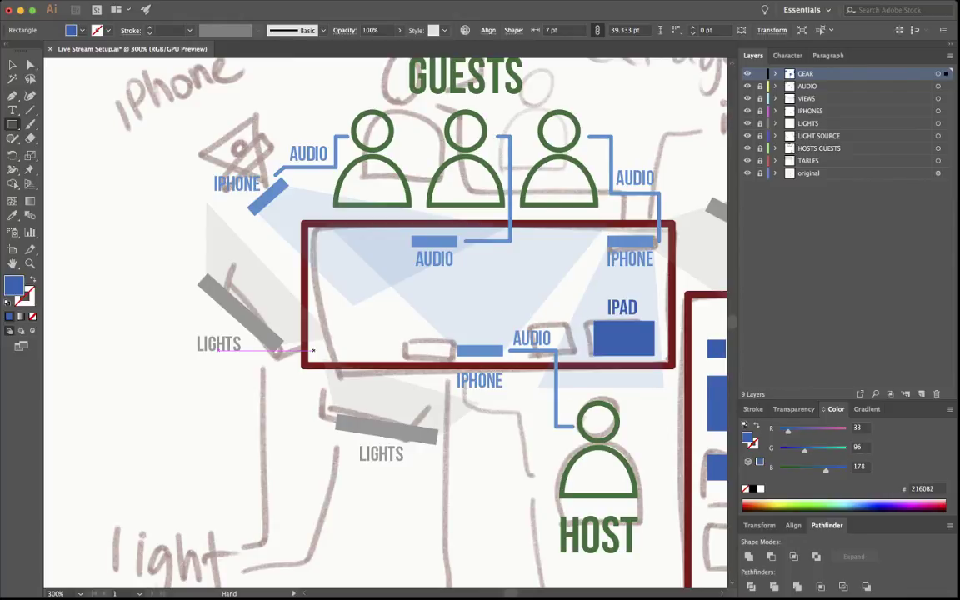
left_click(12, 65)
left_click_drag(385, 324, 274, 302)
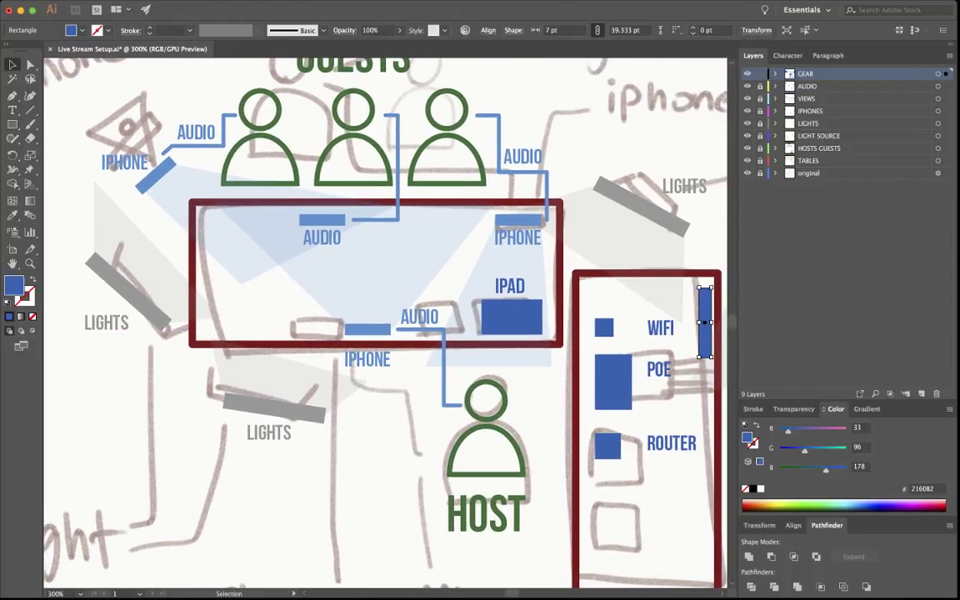
left_click_drag(705, 322, 179, 369)
key("super+shift+a")
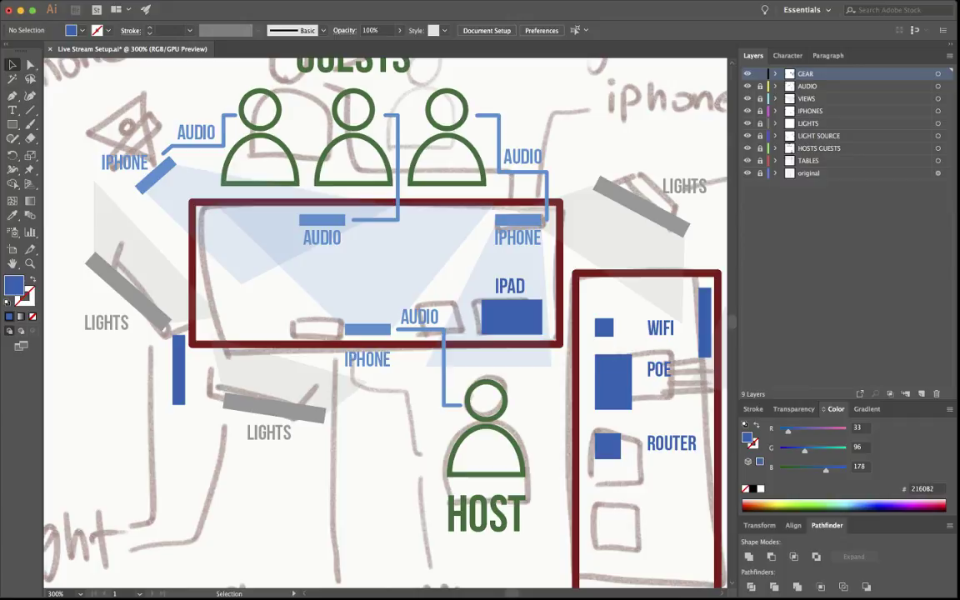
- Add a POWERSTRIP label beside the narrow rectangle near the main table's lower left corner, matching its blue fill
left_click(99, 402)
type("POWERSTRIP")
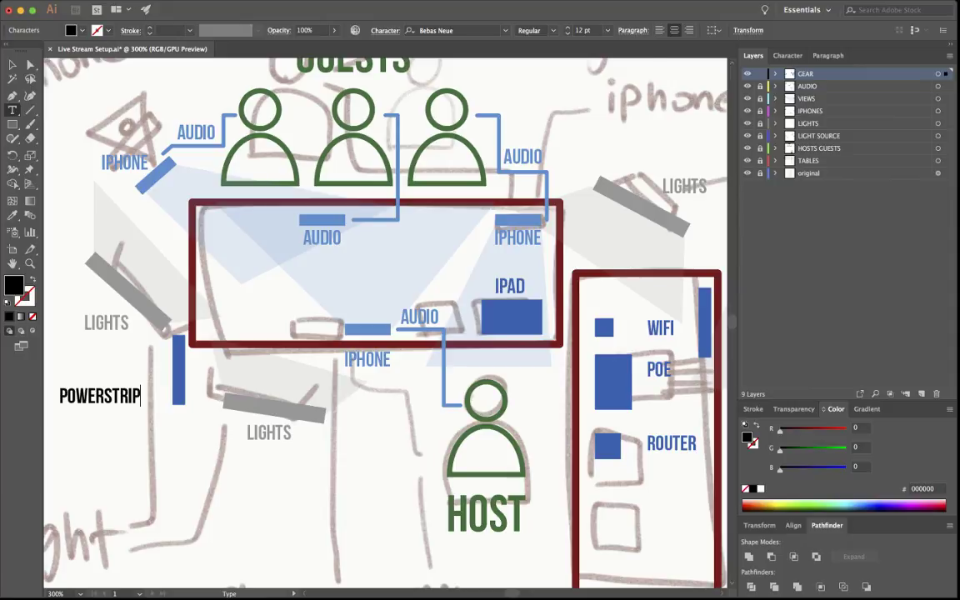
key("Escape")
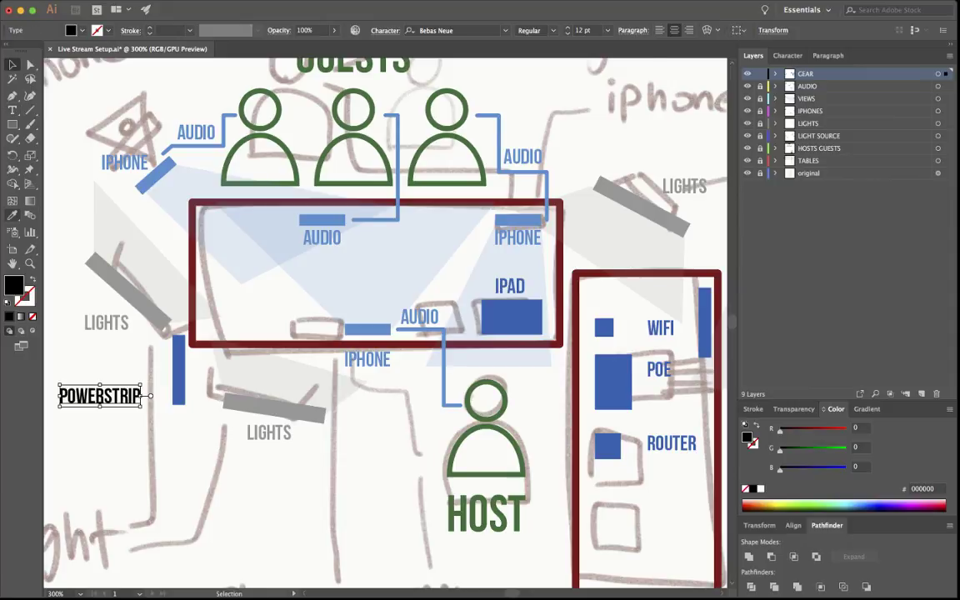
key("i")
left_click(178, 350)
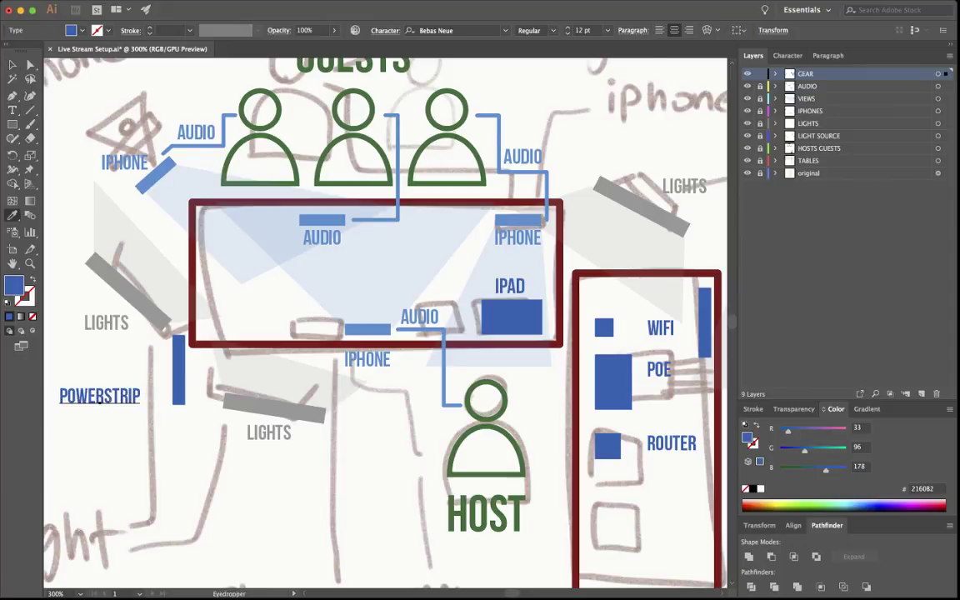
- Move the side table's narrow rectangle down below ROUTER and place a copy of the POWERSTRIP label beside it
key("v")
left_click_drag(100, 396, 726, 389)
key("super+shift+a")
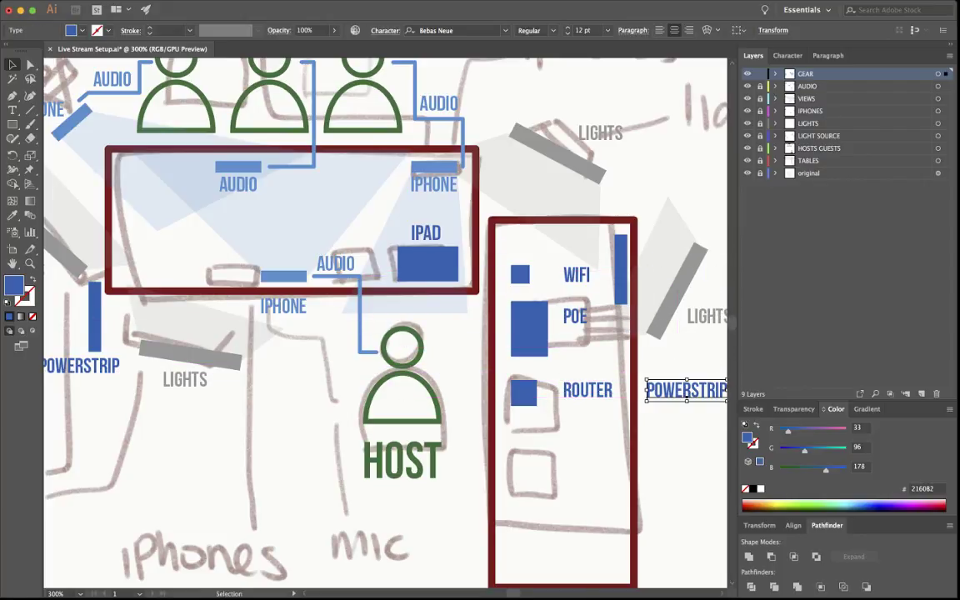
left_click_drag(620, 268, 617, 447)
left_click(666, 359)
left_click_drag(692, 391, 557, 480)
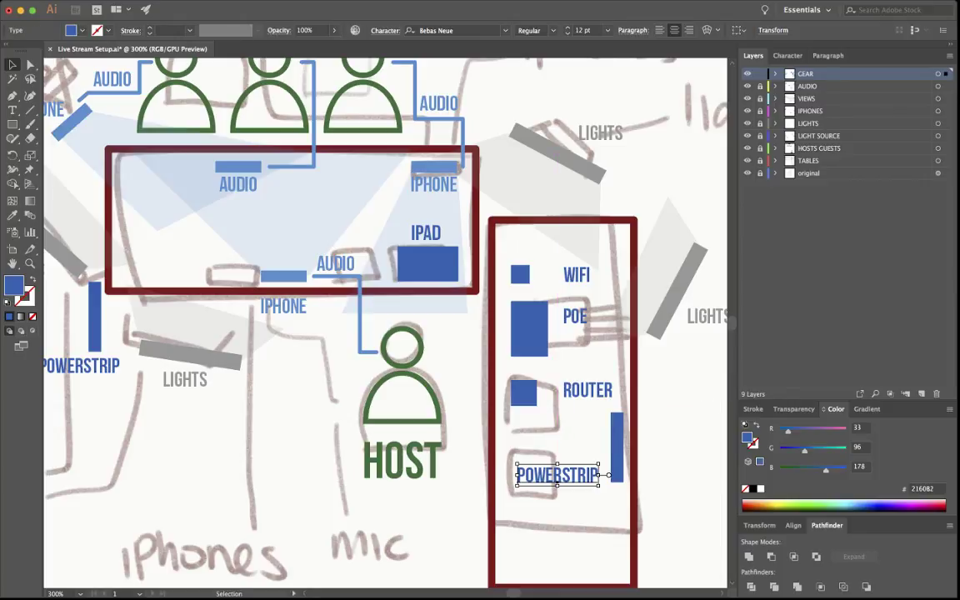
key("super+shift+a")
- Hide the original sketch layer and unlock it
scroll(383, 325, "up", 3)
scroll(383, 325, "right", 2)
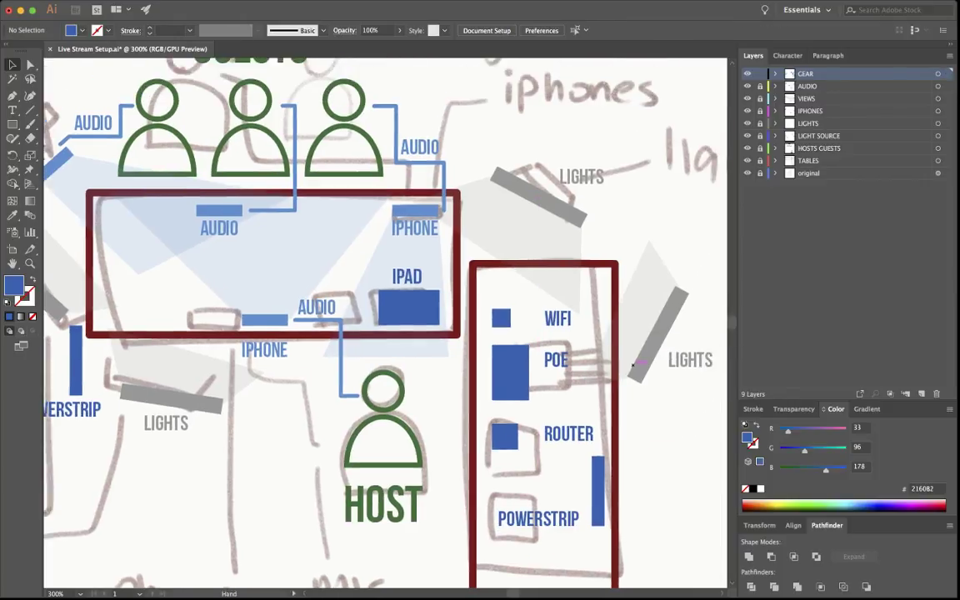
key("super+minus")
key("super+minus")
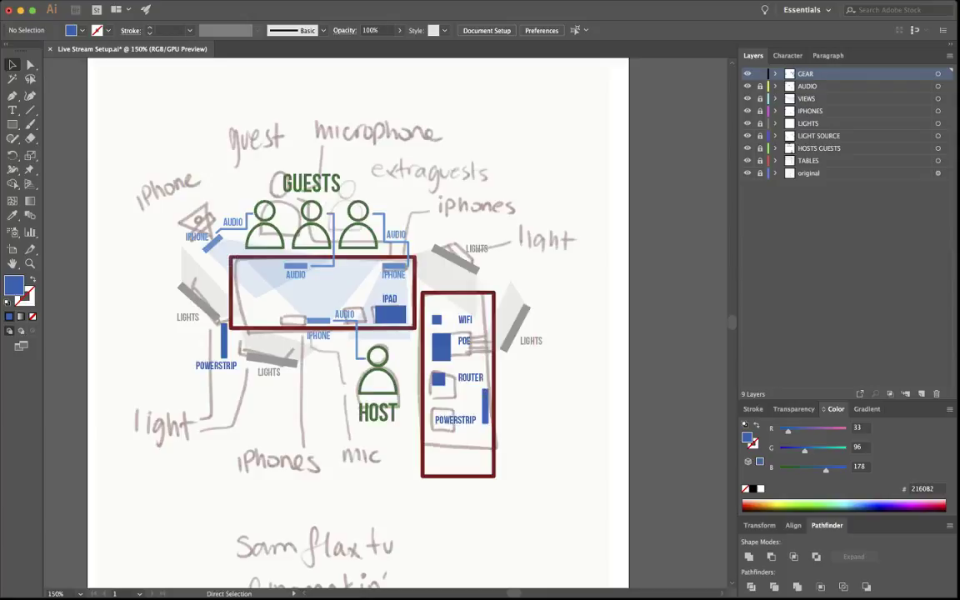
left_click_drag(378, 325, 412, 340)
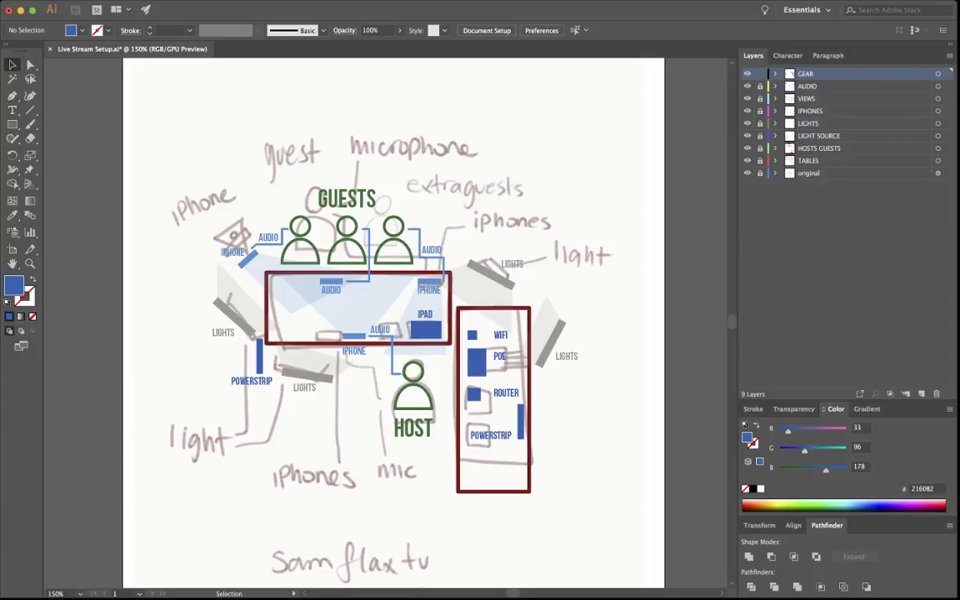
left_click(747, 172)
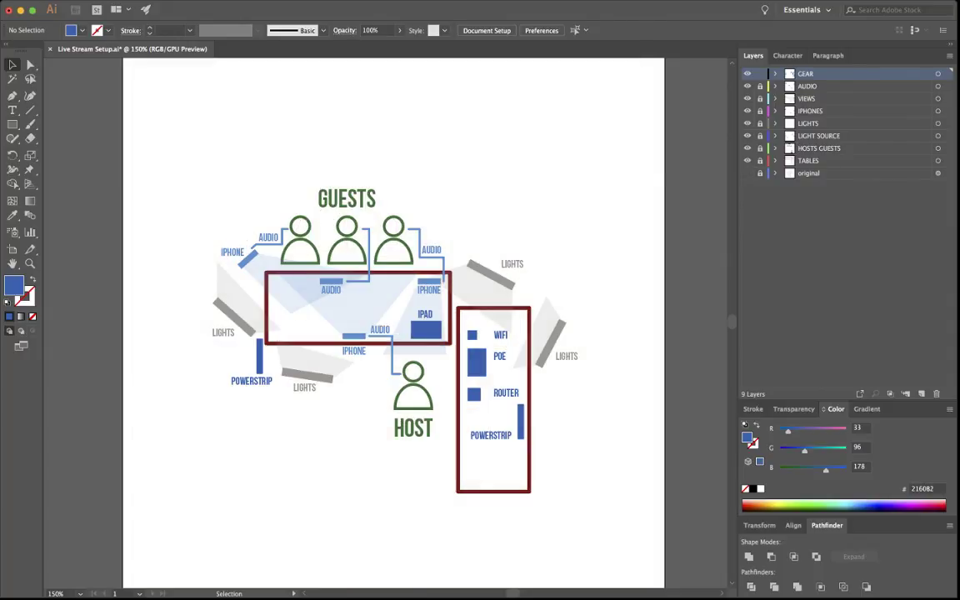
left_click(759, 172)
- Save the document and lock the GEAR layer
key("a")
key("super+s")
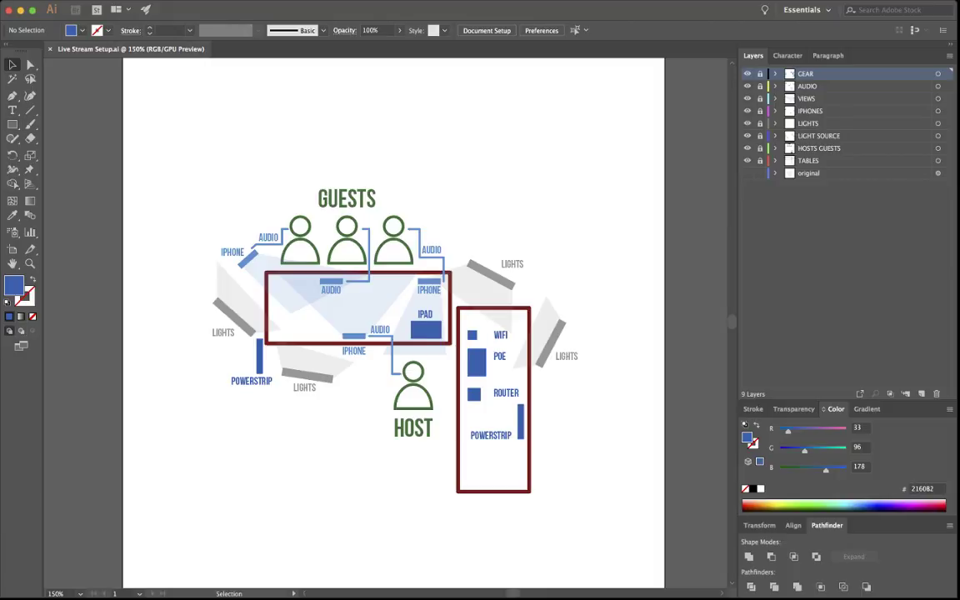
left_click(759, 74)
- Create a new layer above GEAR and name it SETTING
left_click(921, 393)
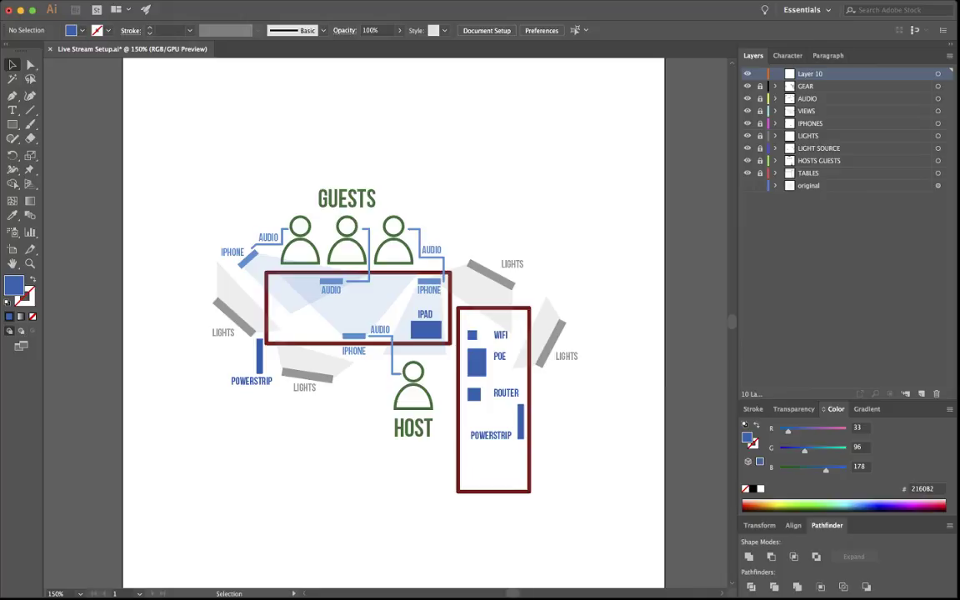
double_click(810, 73)
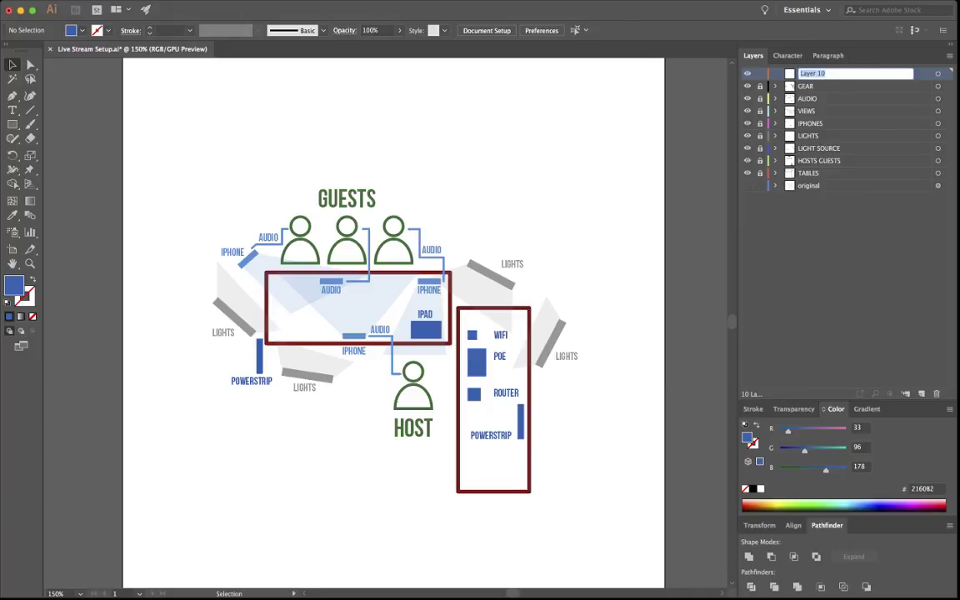
type("SETTING")
key("Return")
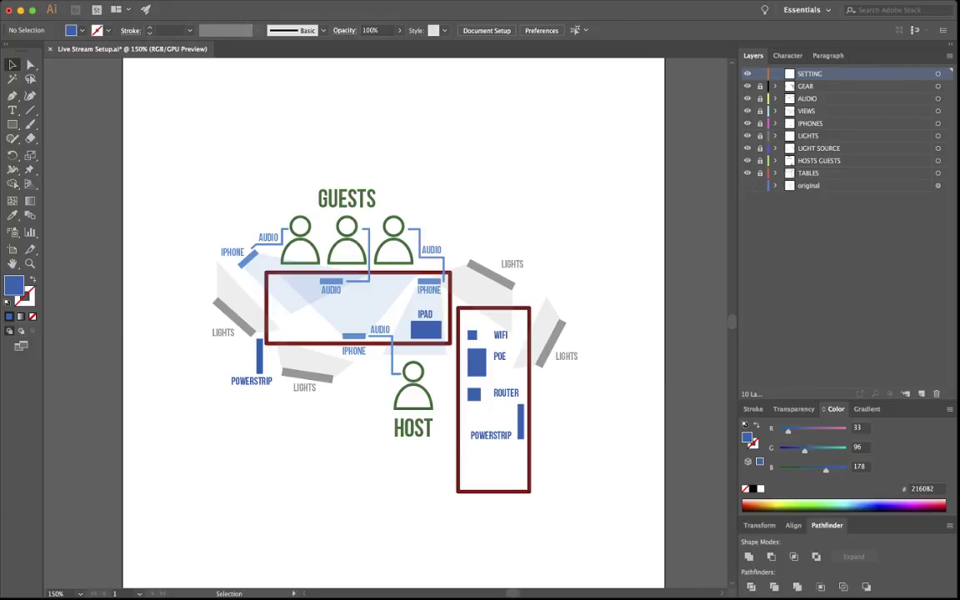
- Draw a tall rectangle about 31 by 85 pt above and to the right of the guest figures
key("m")
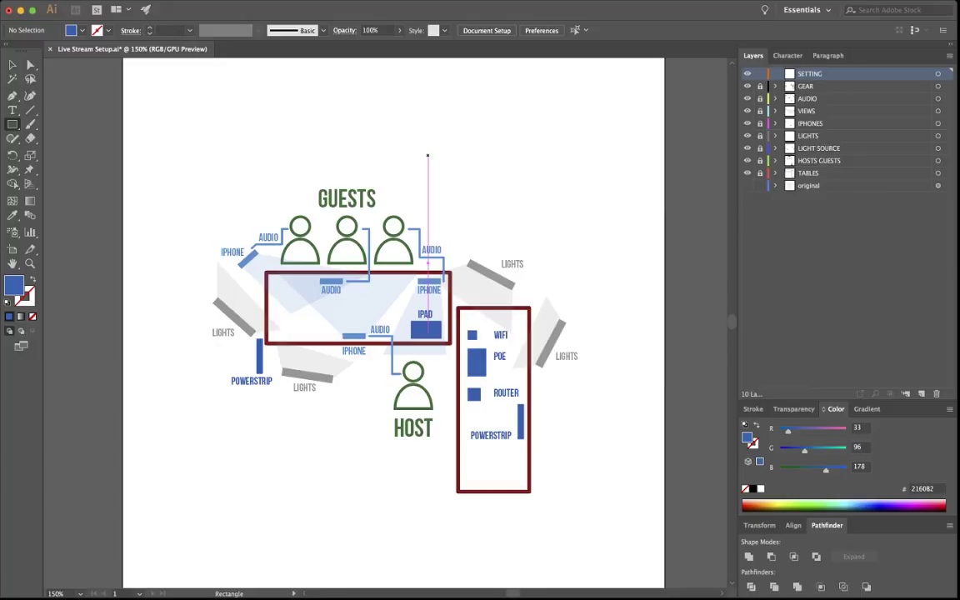
left_click_drag(427, 155, 456, 229)
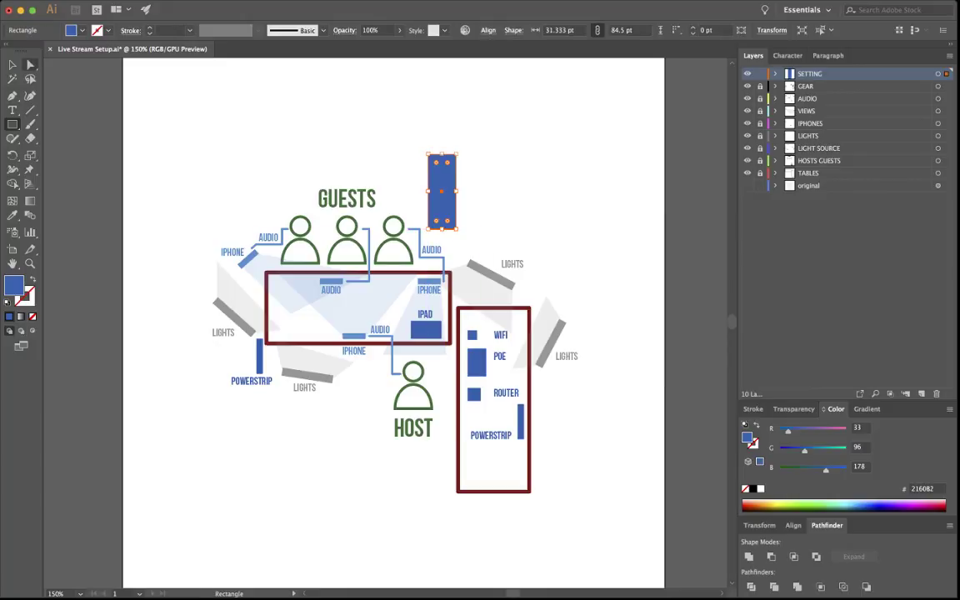
key("a")
- Change the tall rectangle's fill to the web-safe brown 996633
left_click_drag(788, 430, 819, 430)
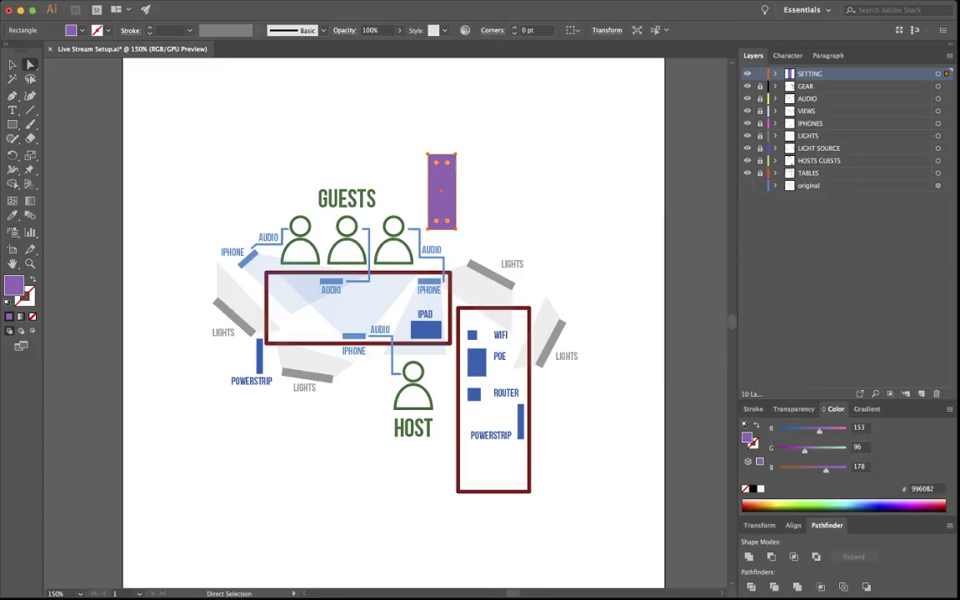
left_click_drag(826, 469, 795, 469)
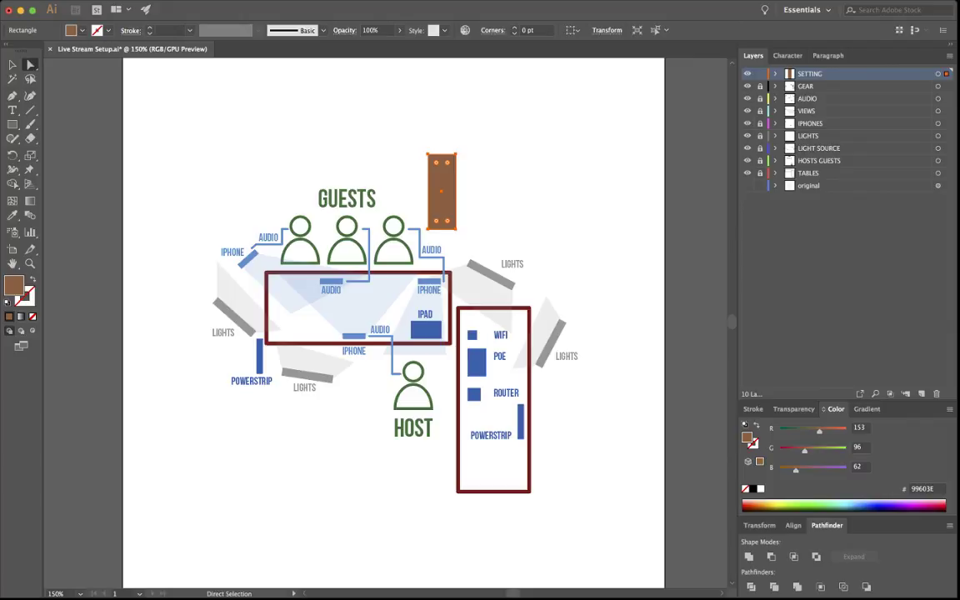
left_click_drag(819, 430, 816, 430)
left_click(759, 461)
left_click_drag(807, 450, 779, 469)
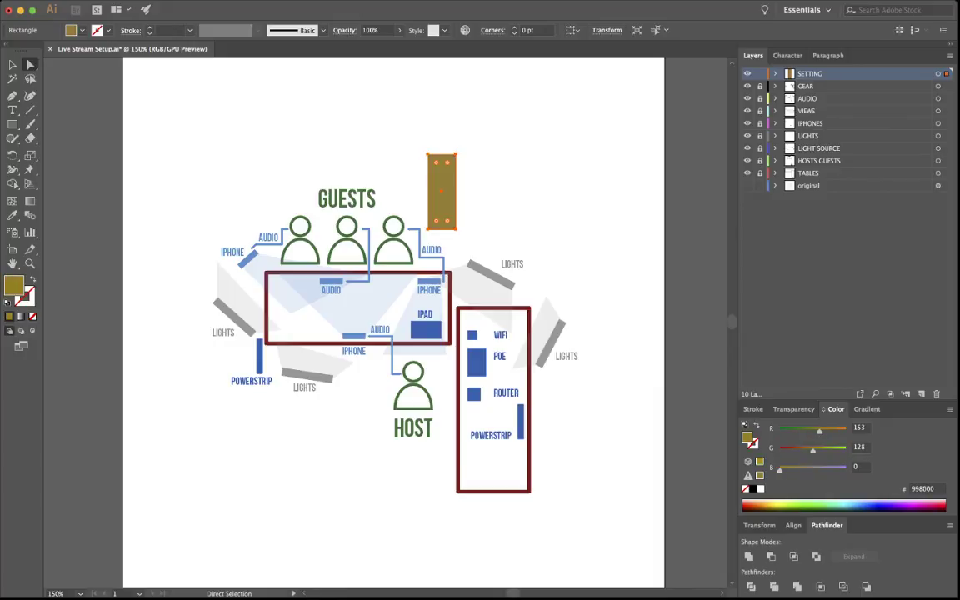
left_click(759, 461)
left_click(813, 428)
left_click(806, 448)
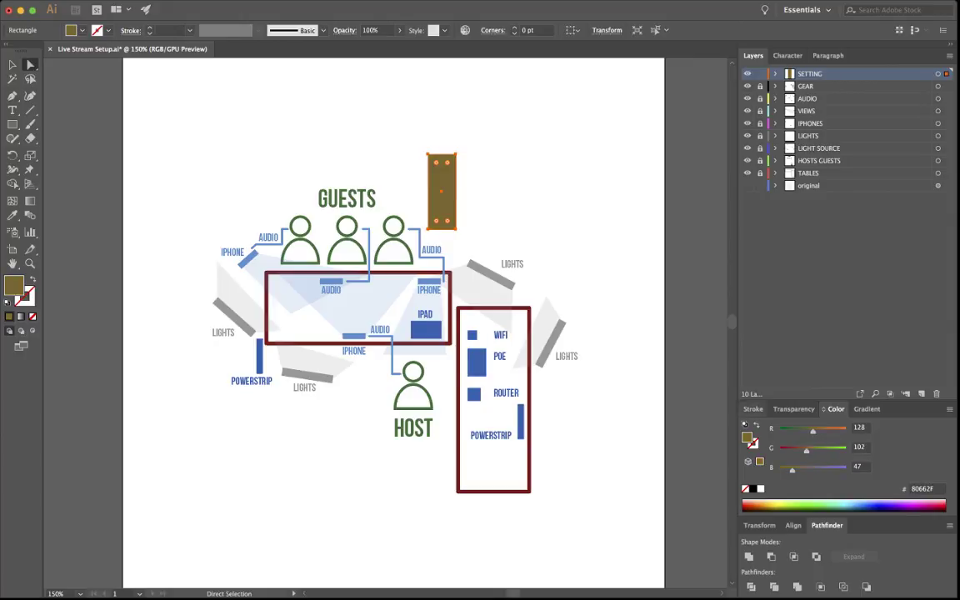
left_click(759, 460)
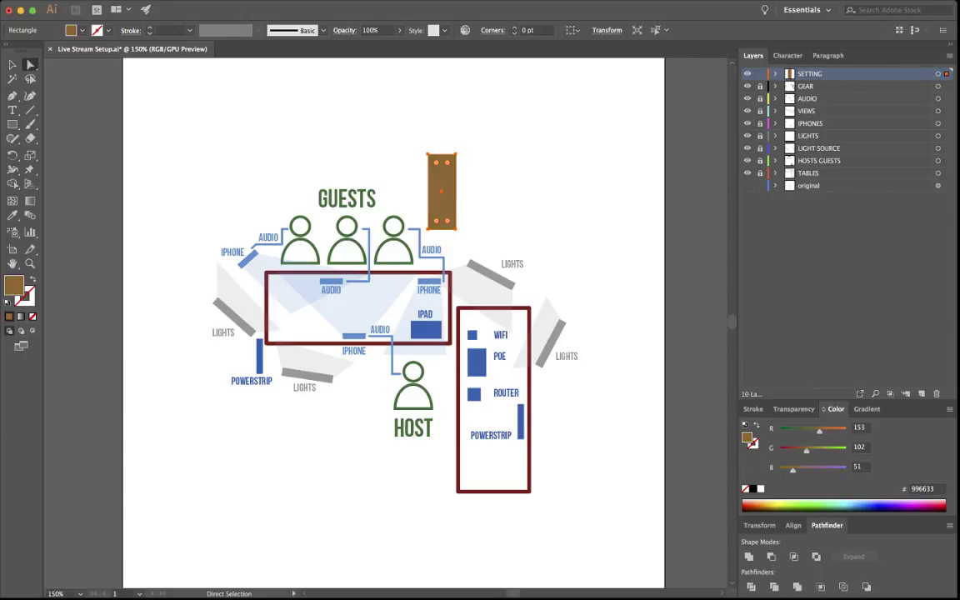
- Draw a shorter brown rectangle above and left of the GUESTS heading, and shift the tall rectangle slightly up and right
key("super+shift+a")
left_click_drag(441, 191, 455, 184)
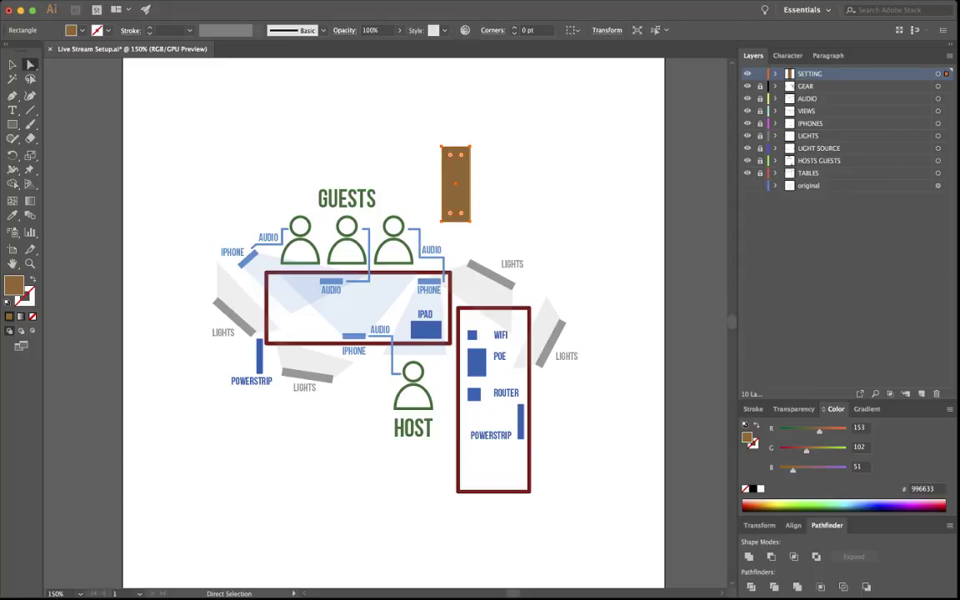
key("m")
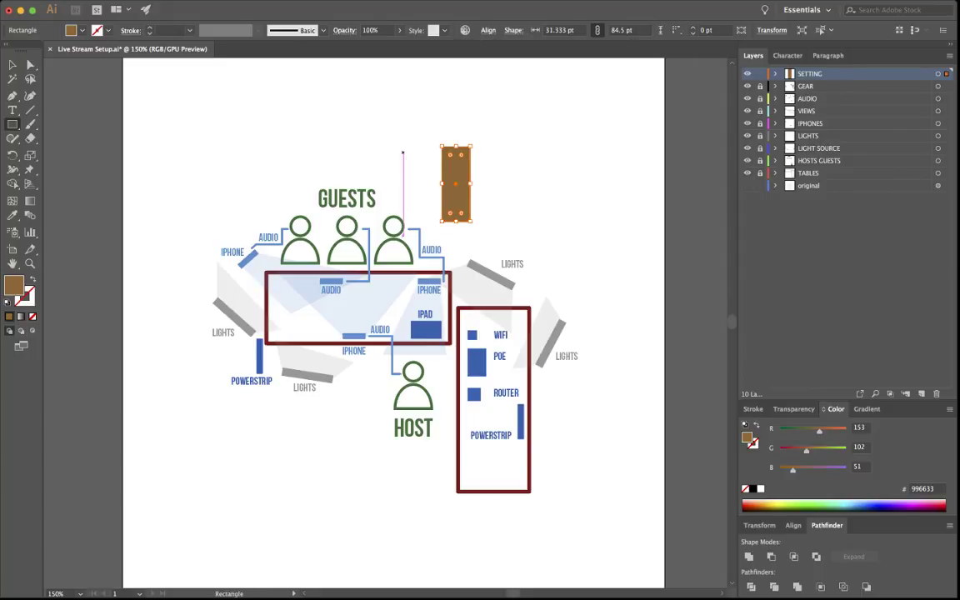
left_click_drag(402, 153, 274, 157)
left_click(30, 64)
left_click(279, 333)
left_click(459, 167)
left_click_drag(455, 167, 464, 151)
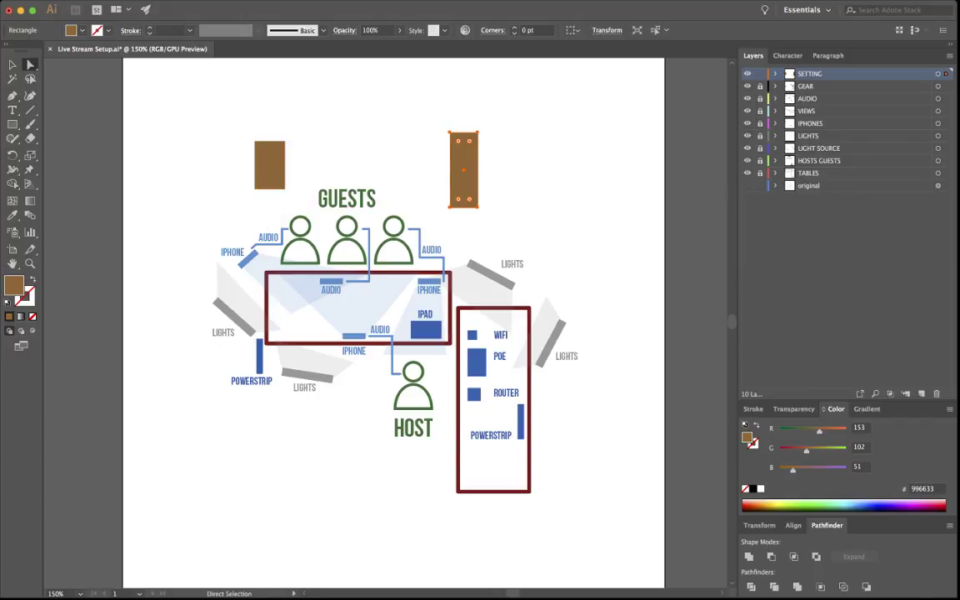
- Draw a thin bar about 48 by 8 pt below the tall brown rectangle and fill it with grey 999999
left_click(12, 124)
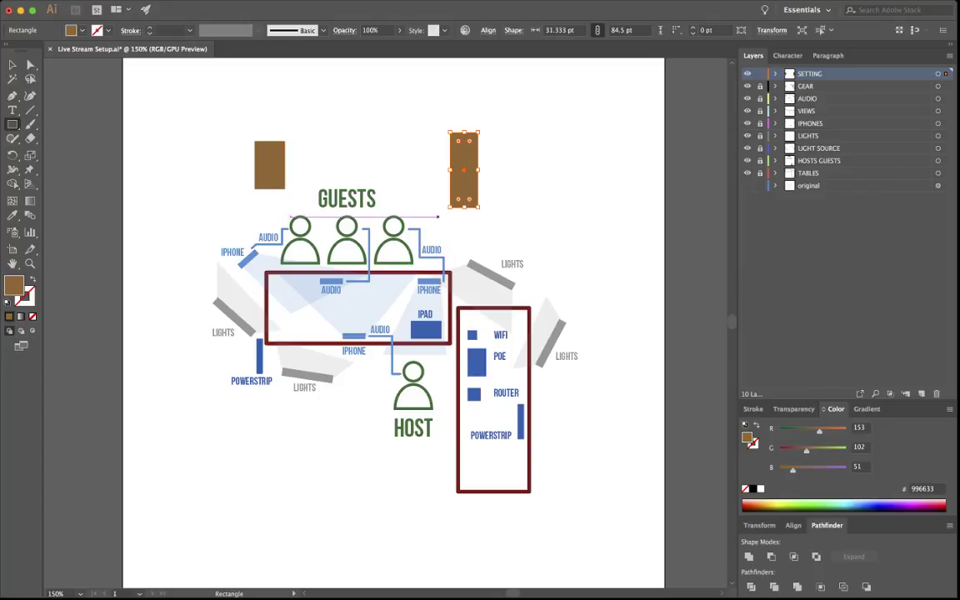
left_click_drag(439, 228, 484, 222)
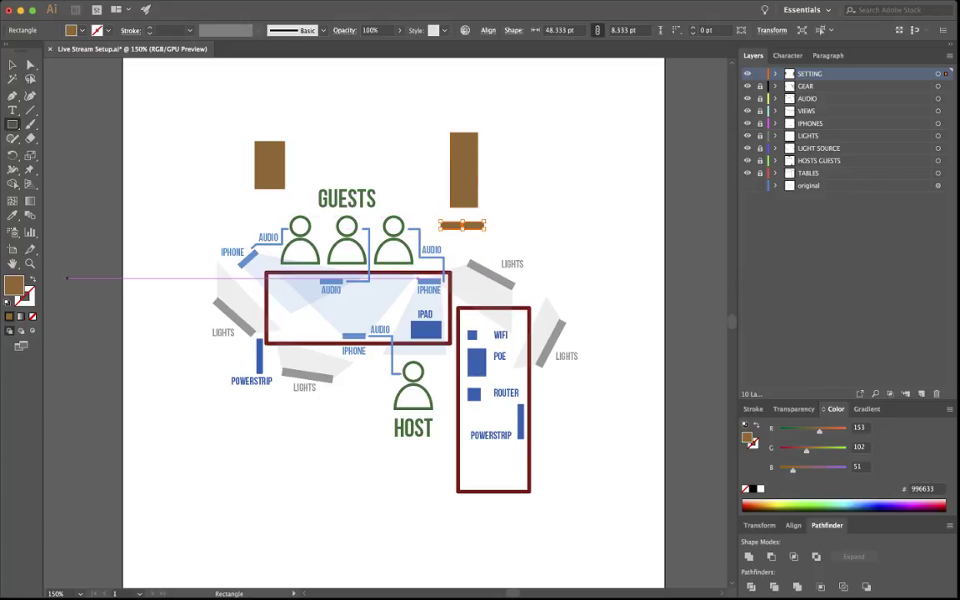
left_click(819, 448)
left_click(823, 468)
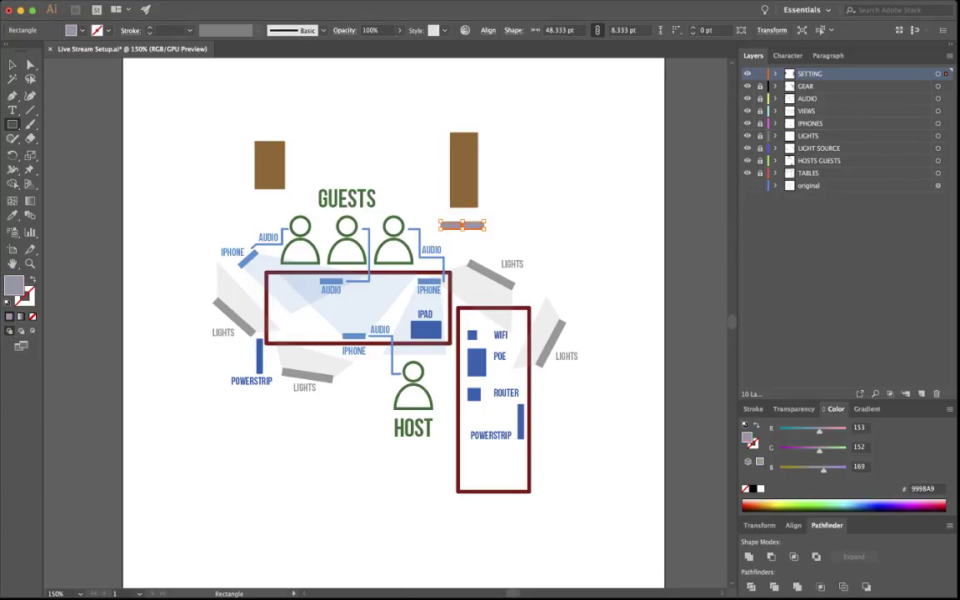
left_click(759, 461)
left_click(30, 64)
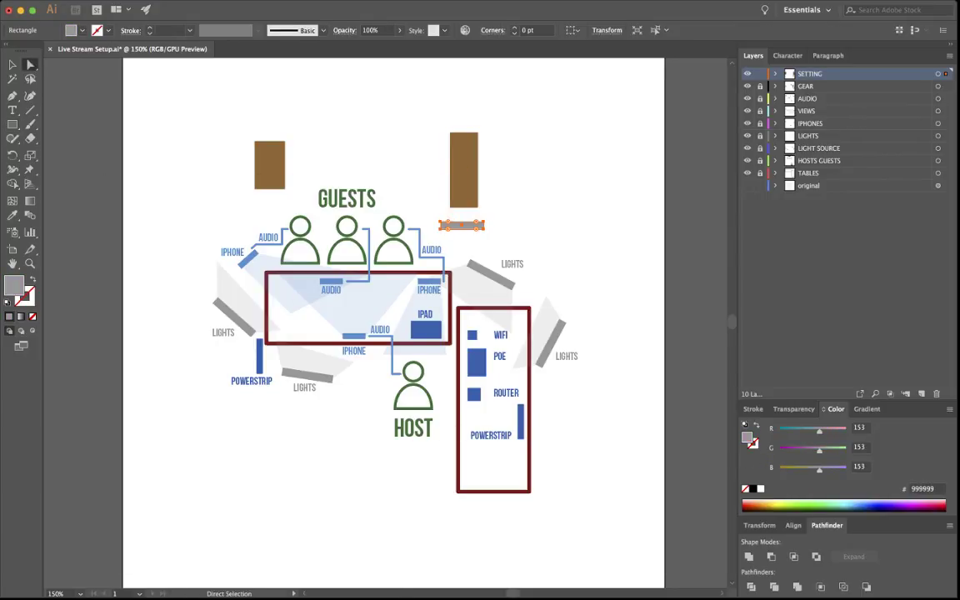
left_click(396, 205)
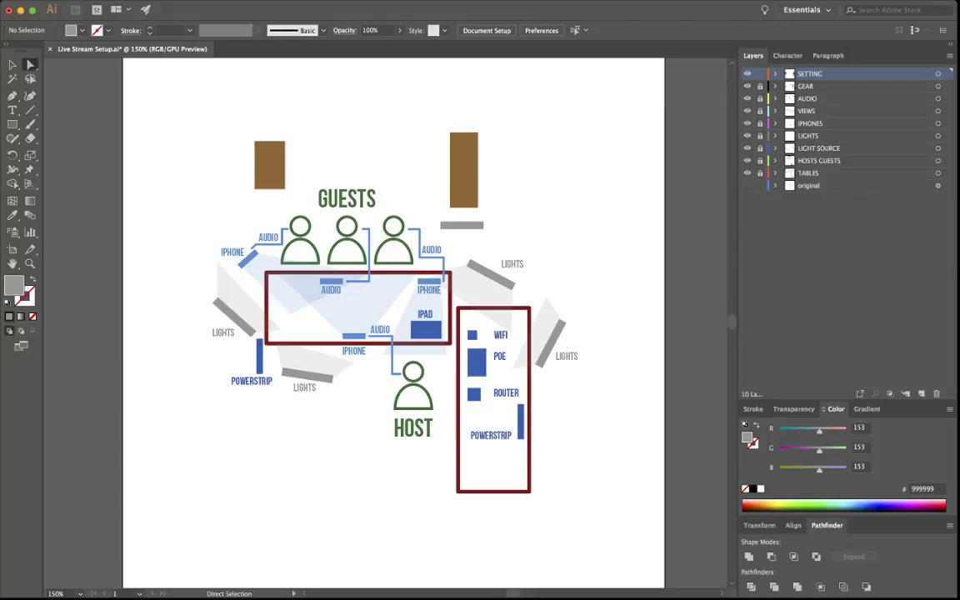
- Move the grey bar up against the bottom edge of the tall brown rectangle as its base
key("v")
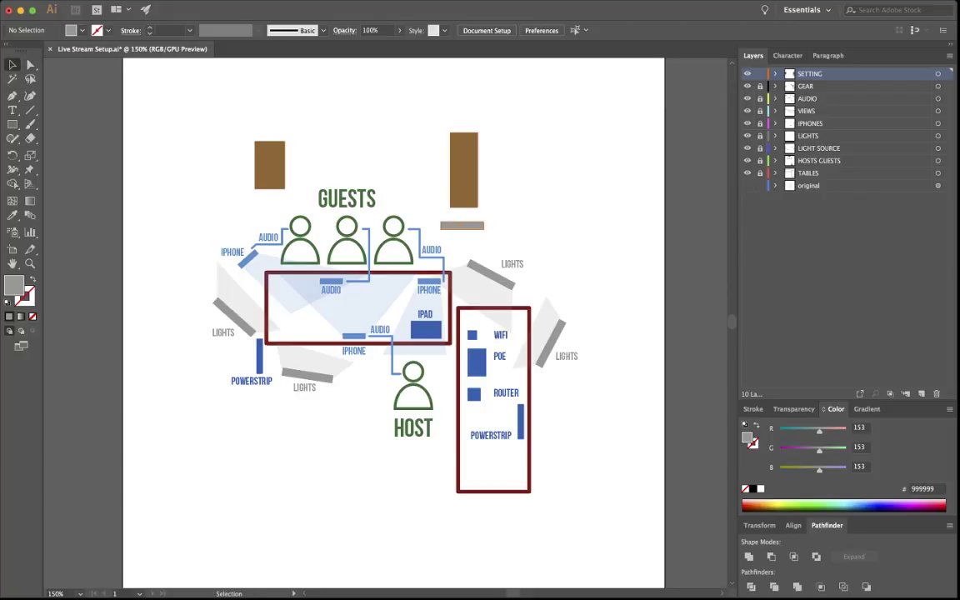
left_click_drag(461, 227, 463, 211)
key("shift+super+a")
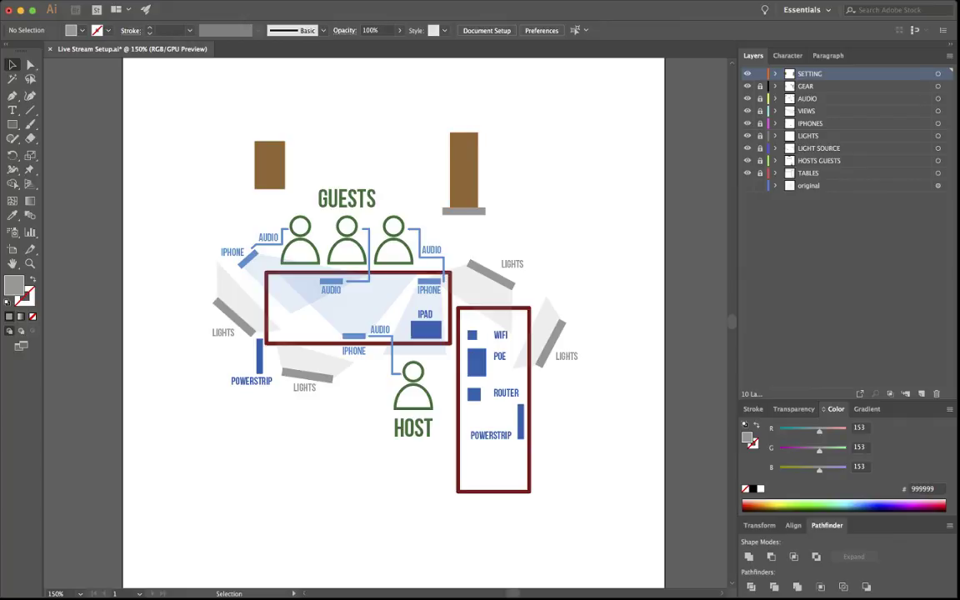
- Add a BANNER label at the tall rectangle's right edge and match it to the brown fill
key("t")
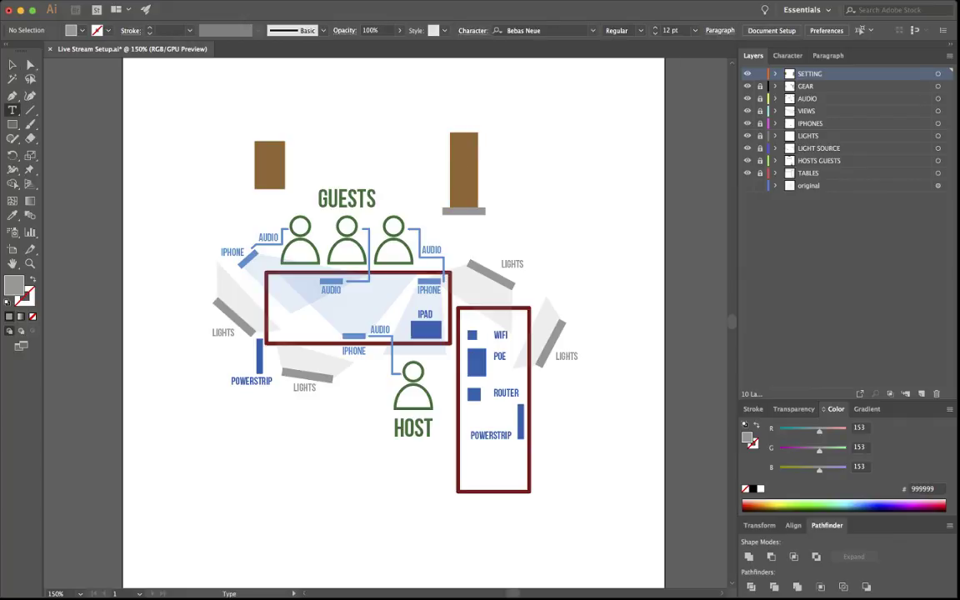
left_click(468, 160)
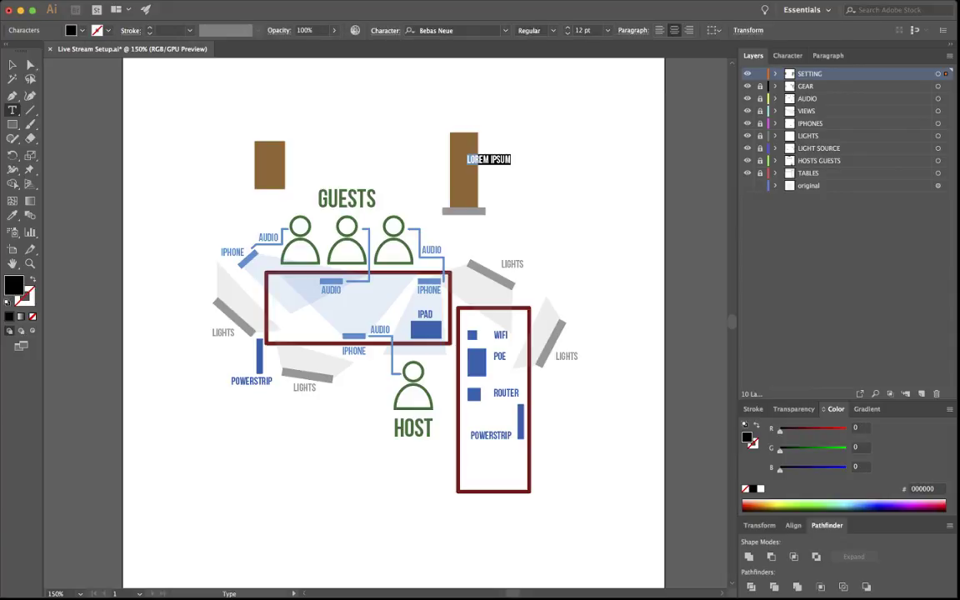
type("BANNER")
key("Escape")
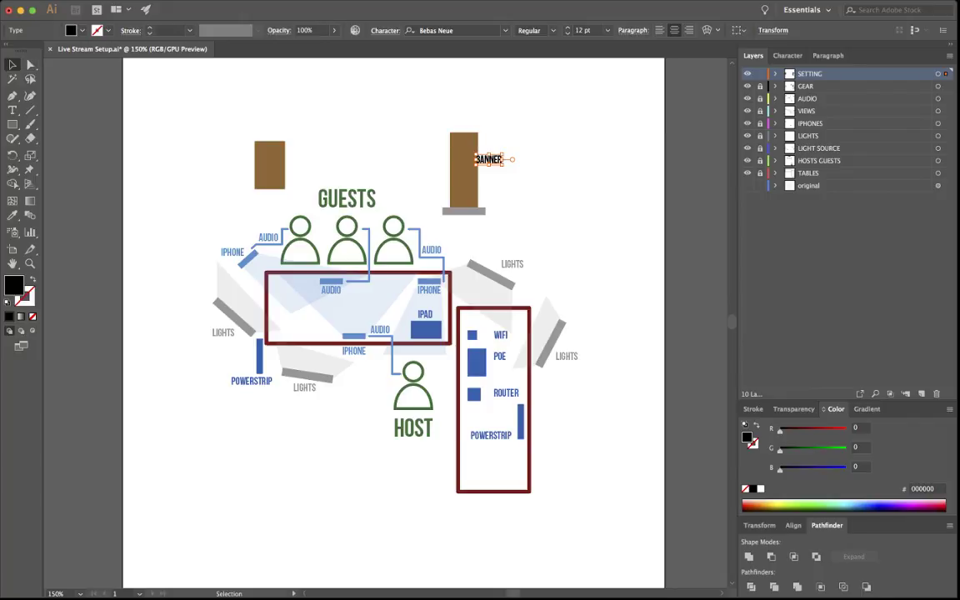
key("i")
left_click(263, 165)
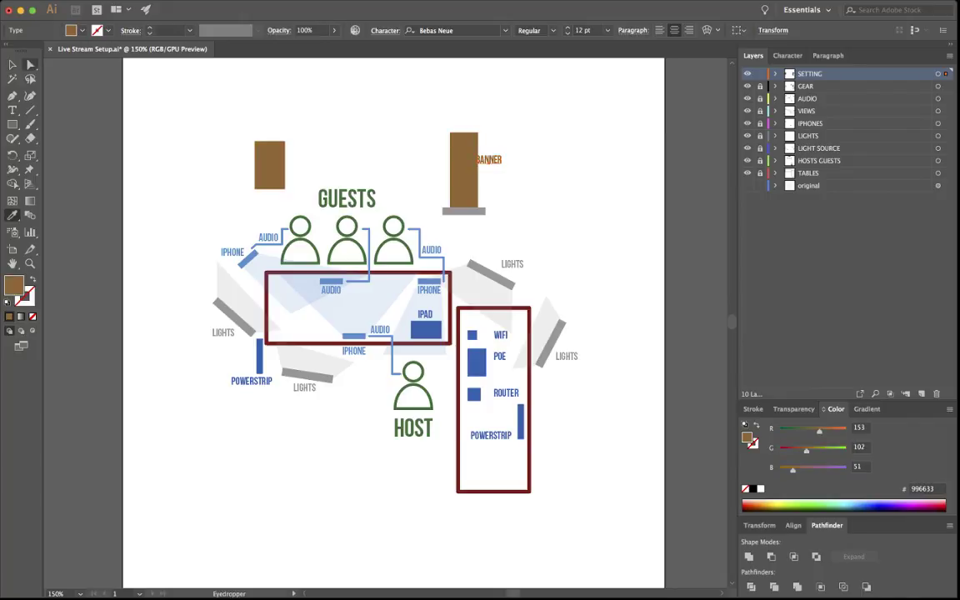
- Nudge the BANNER label right until it clears the edge of the tall brown rectangle
key("a")
key("Right")
key("Right")
key("Right")
key("Right")
key("Right")
key("Right")
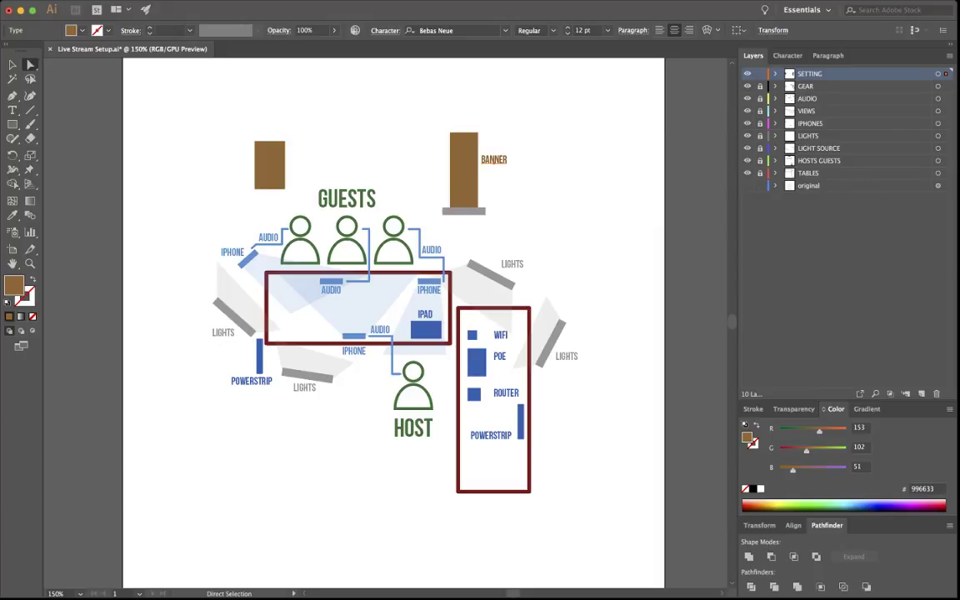
- Copy the BANNER label beside the shorter brown rectangle and change the copy's text to ARTWORK
left_click_drag(495, 159, 304, 154)
key("t")
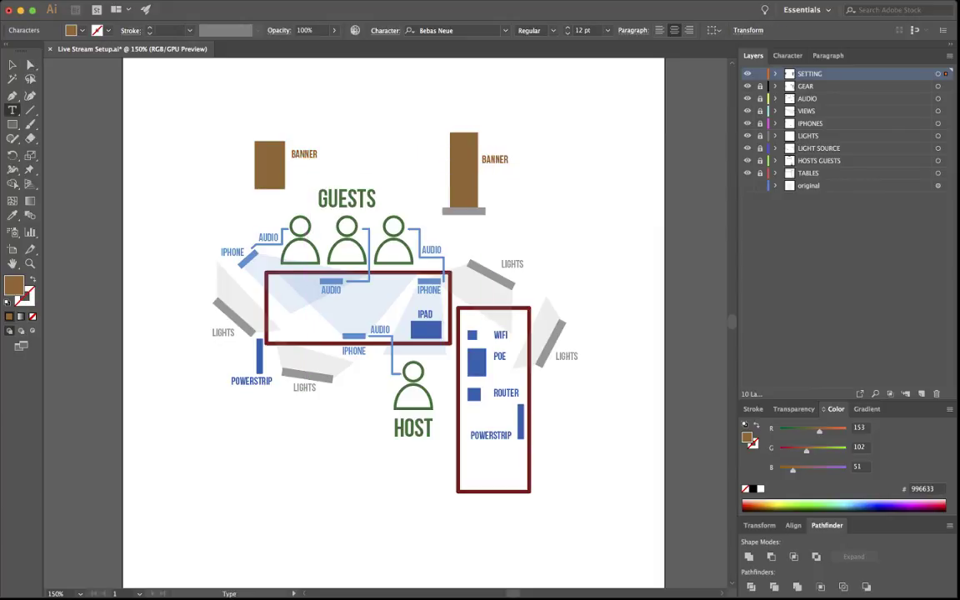
double_click(308, 154)
type("ATWORK")
left_click(293, 154)
type("R")
left_click(30, 64)
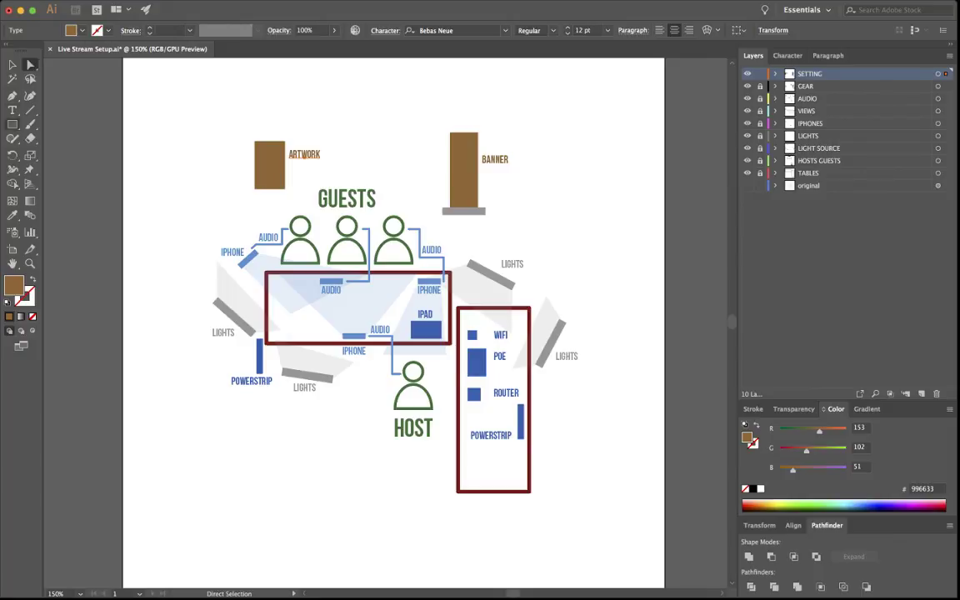
- Draw a thin crossbar along the artwork rectangle's bottom edge and a vertical post about 2.8 by 90.7 pt through its middle
left_click(12, 124)
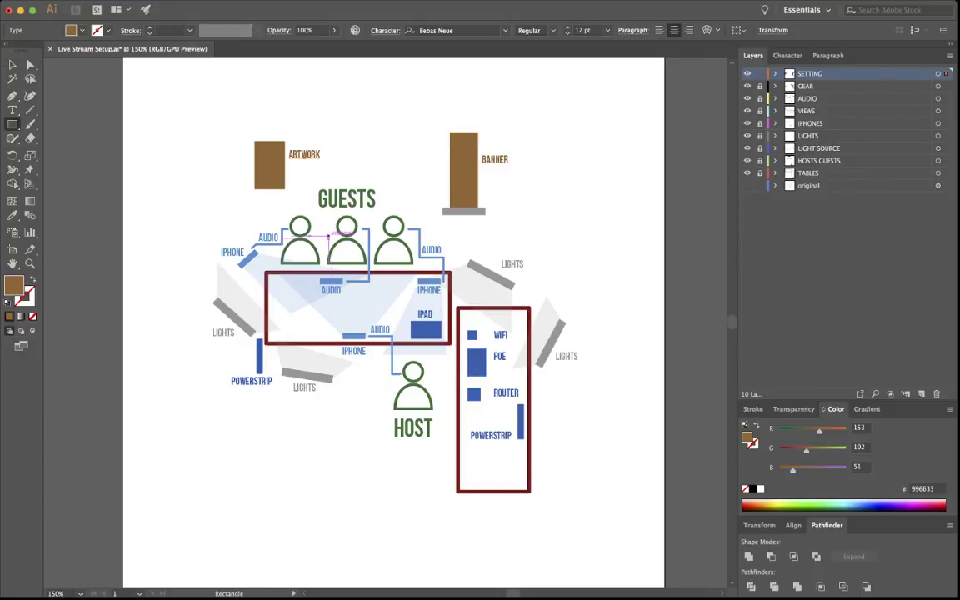
key("super+equal")
key("super+equal")
key("super+equal")
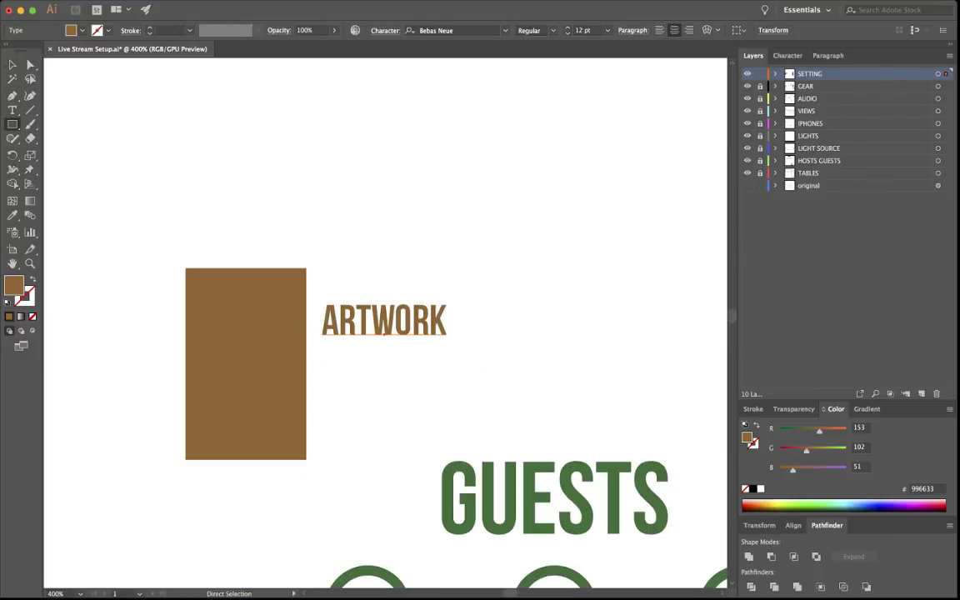
key("super+equal")
left_click_drag(250, 397, 405, 391)
left_click_drag(317, 178, 327, 498)
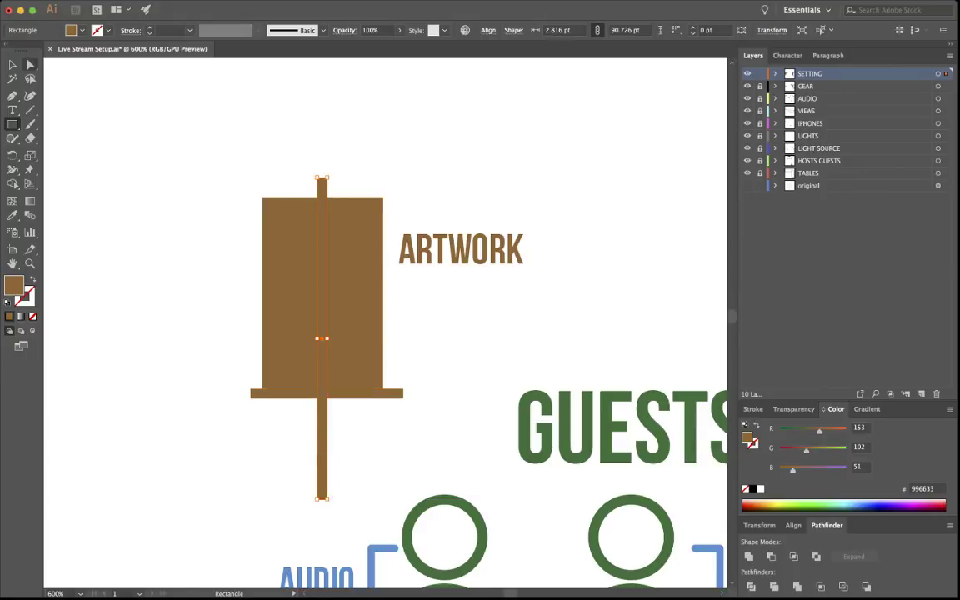
- Align the artwork rectangle, crossbar and vertical post on a common horizontal centre
key("v")
left_click_drag(197, 189, 383, 466)
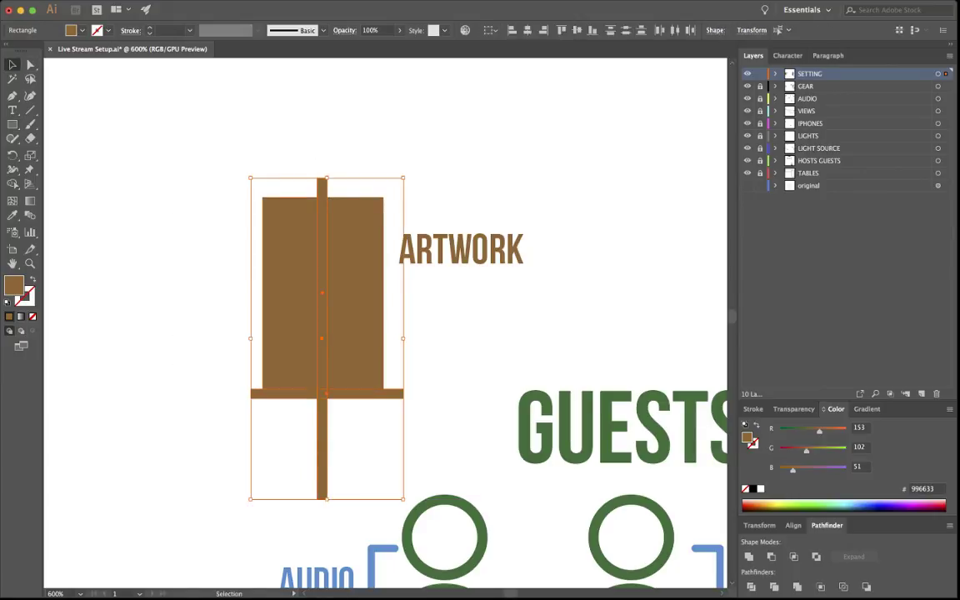
key("shift+super+a")
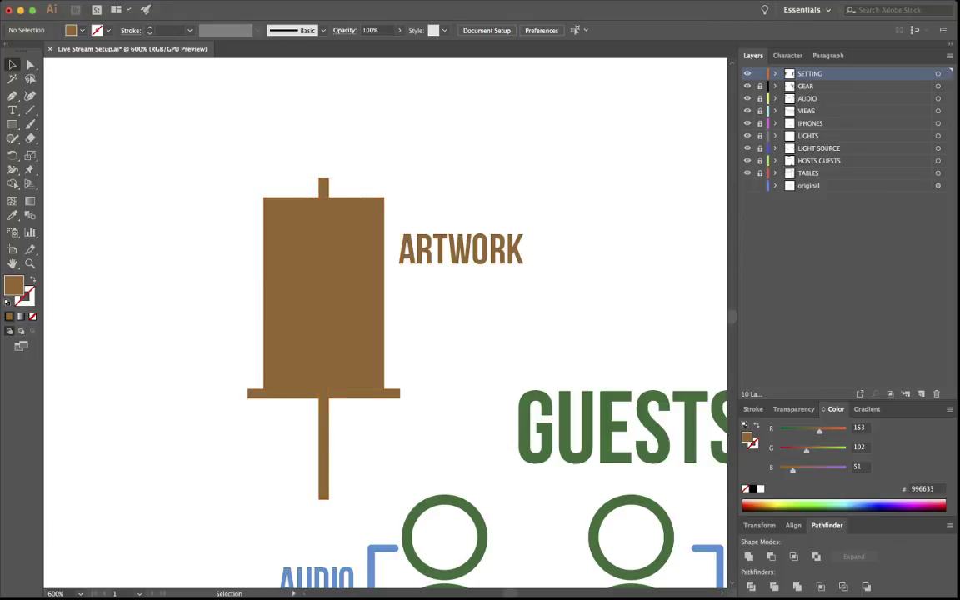
- Duplicate the vertical post at the artwork rectangle's right edge and rotate the copy 45°
left_click_drag(322, 341, 385, 341)
key("super+shift+a")
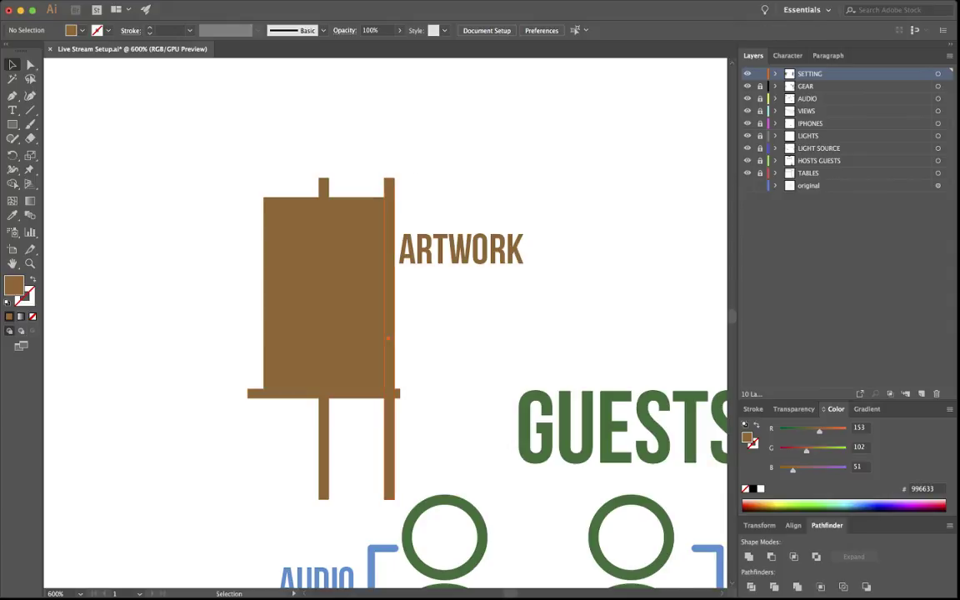
left_click(389, 184)
left_click_drag(381, 169, 257, 196)
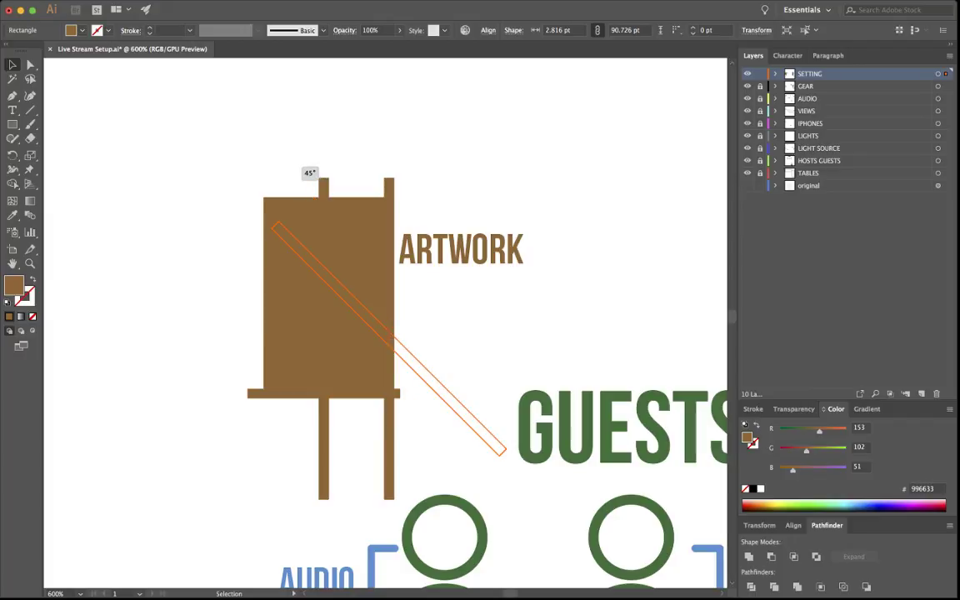
left_click_drag(296, 168, 296, 168)
key("super+shift+a")
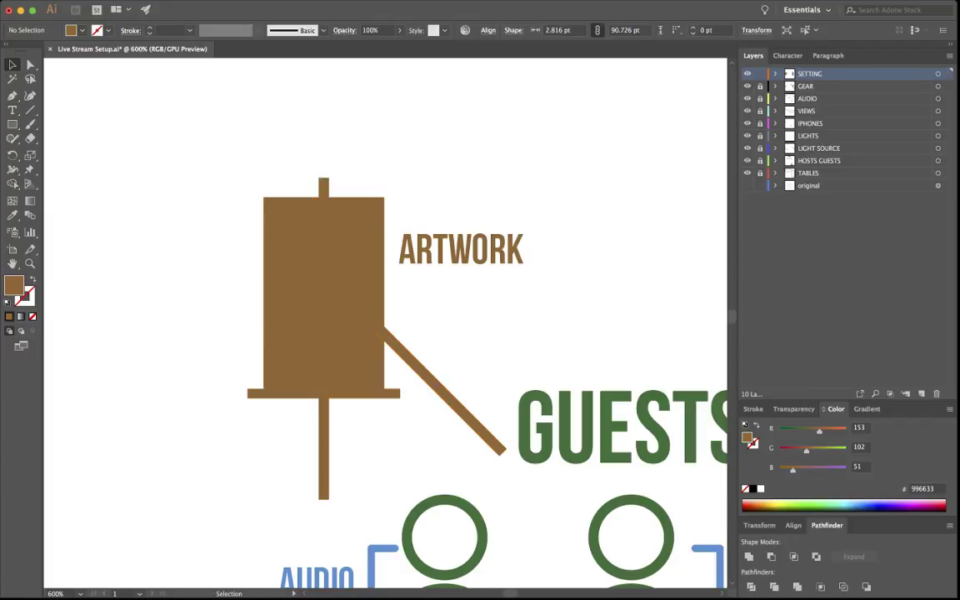
- Steepen the slanted post, position it as the easel's right leg, and shorten it to about 80.9 pt
left_click_drag(386, 337, 305, 338)
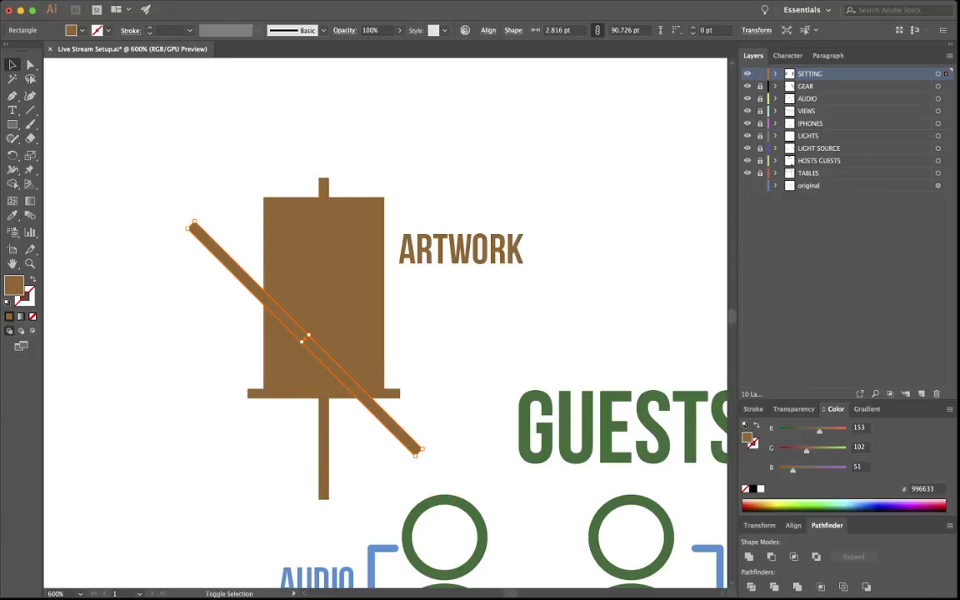
left_click_drag(190, 220, 258, 197)
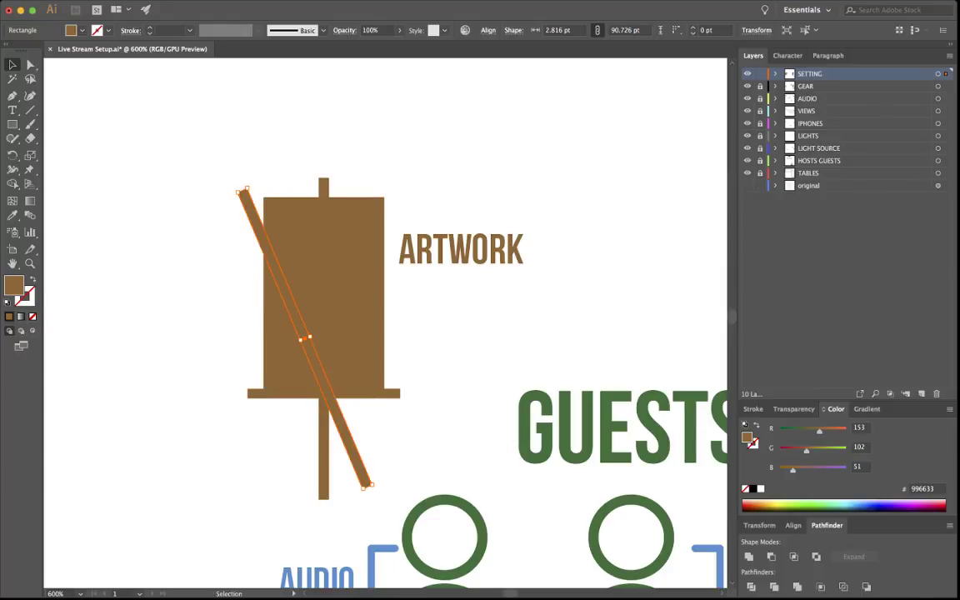
left_click_drag(350, 433, 381, 426)
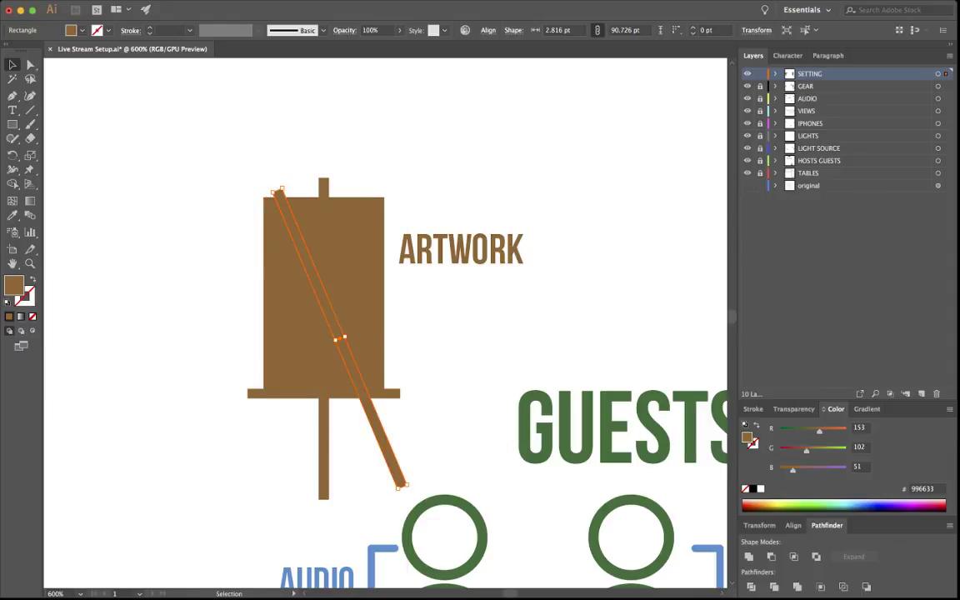
key("Down")
key("Down")
key("Down")
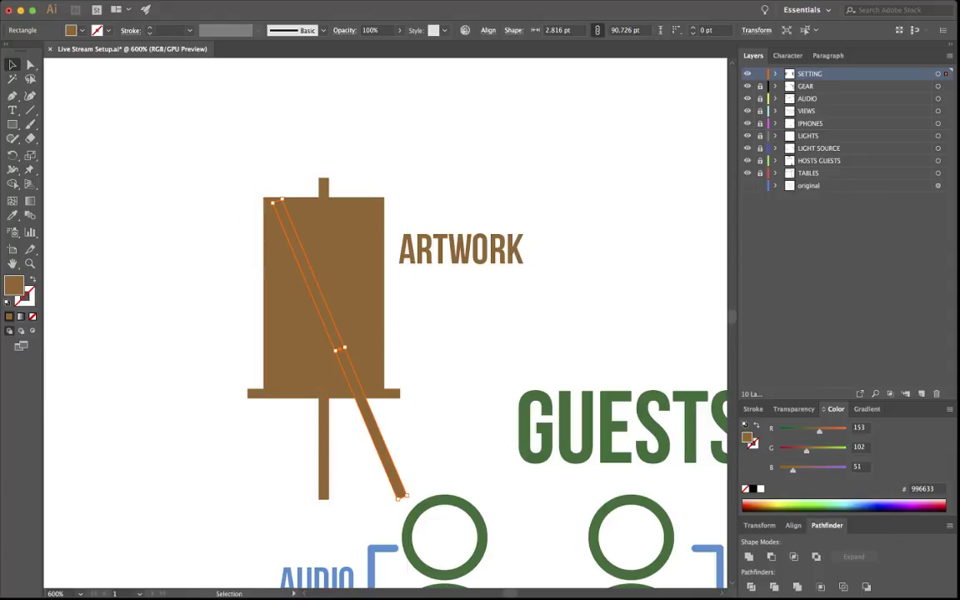
left_click_drag(398, 498, 386, 465)
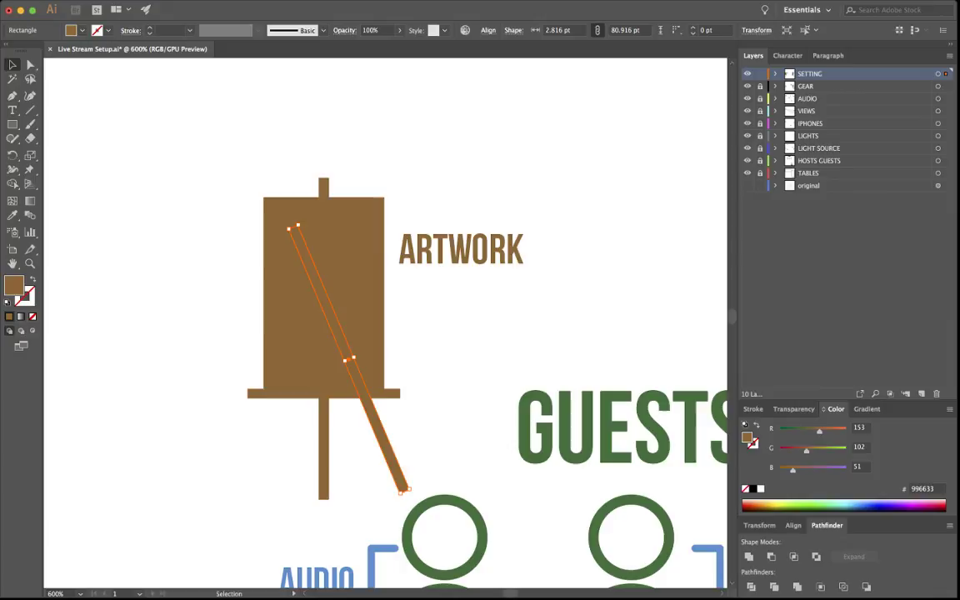
- Duplicate the right easel leg, mirror the copy, and place it as the matching left leg under the crossbar
left_click_drag(349, 359, 223, 359)
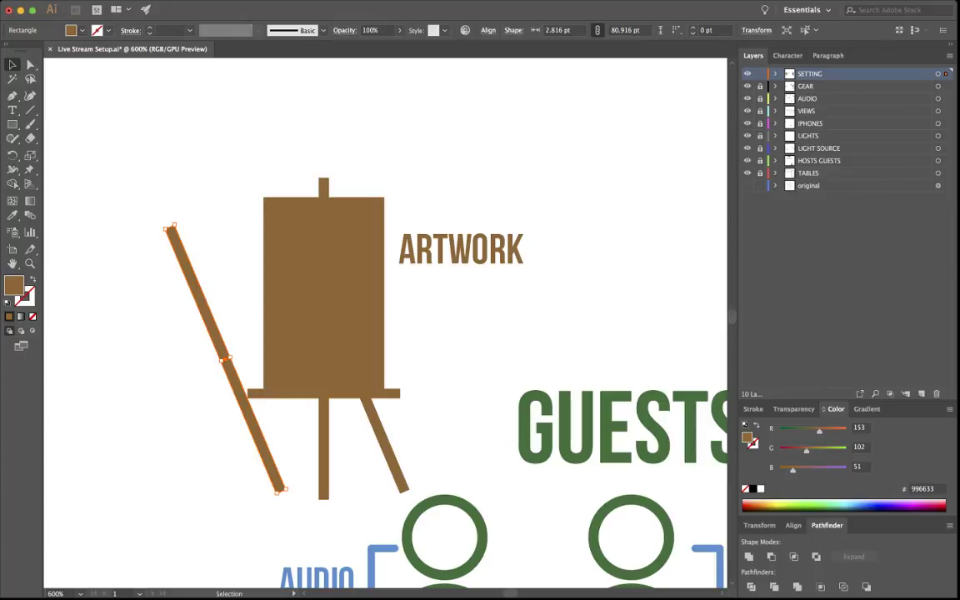
key("Return")
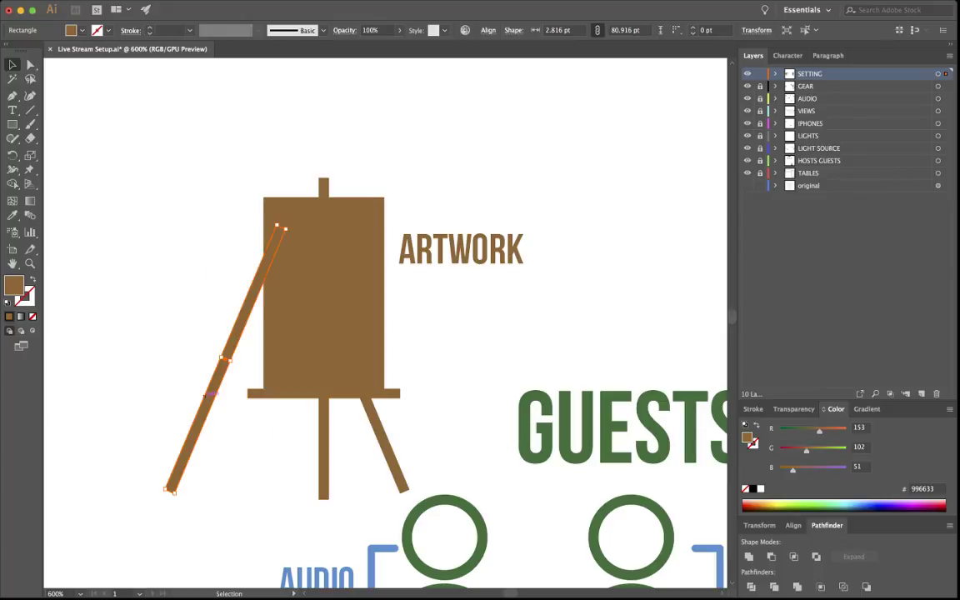
left_click_drag(205, 395, 280, 396)
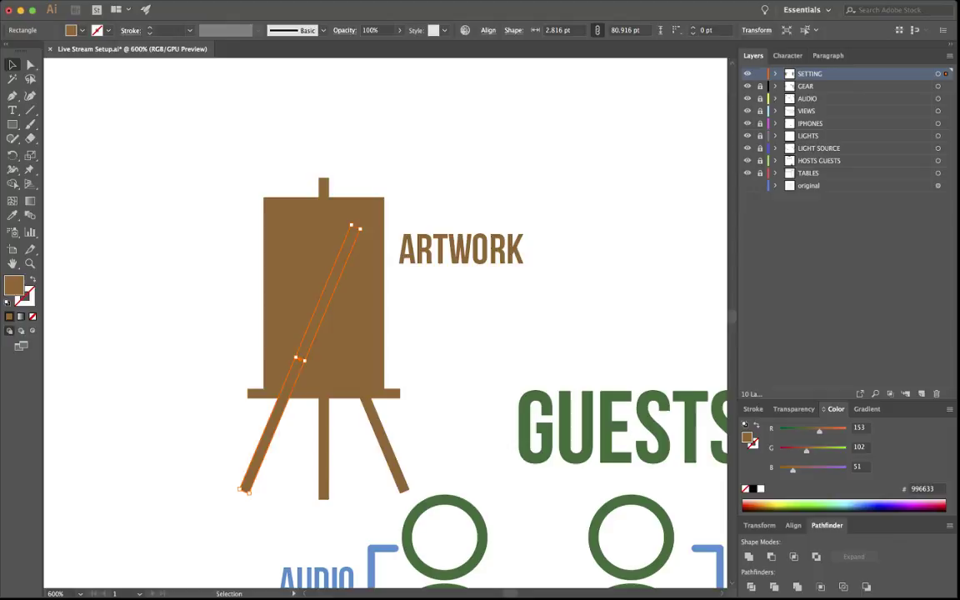
key("super+shift+a")
- Duplicate the banner with its grey base and label into the empty area below and left of the HOST figure
key("super+minus")
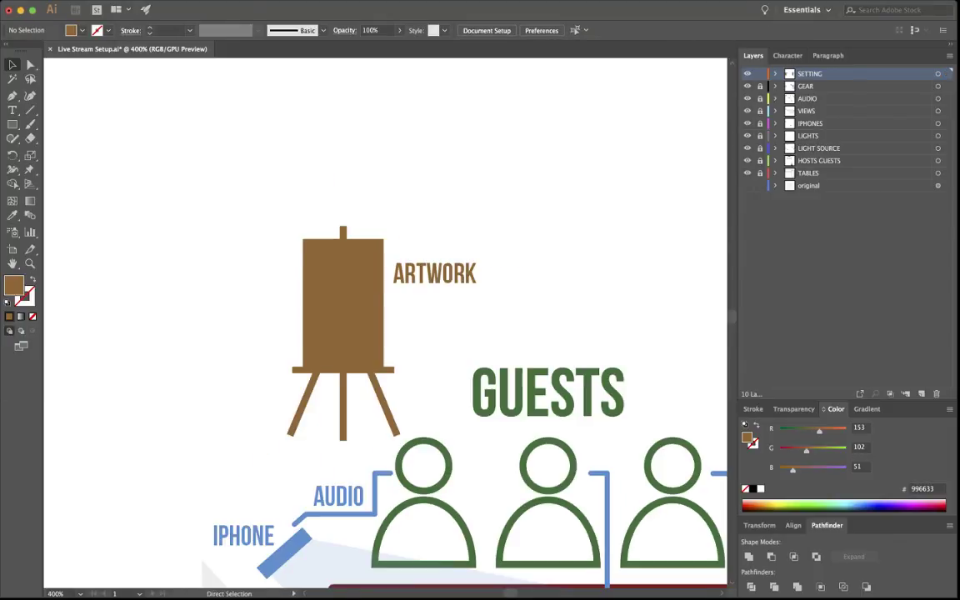
key("super+minus")
left_click_drag(509, 295, 281, 242)
scroll(383, 325, "down", 2)
scroll(383, 325, "right", 1)
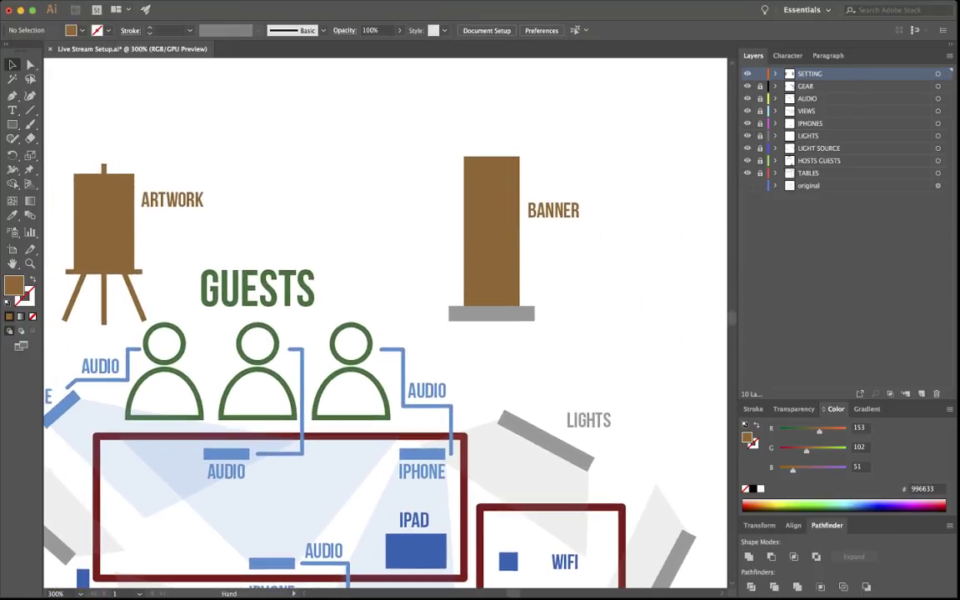
key("super+minus")
key("super+minus")
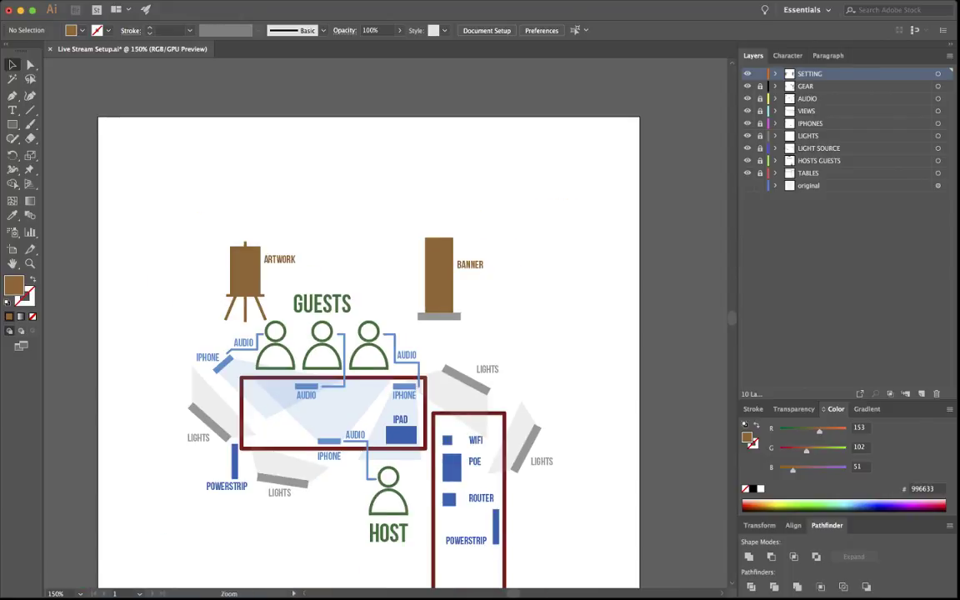
scroll(383, 325, "down", 3)
scroll(384, 324, "right", 1)
left_click_drag(470, 121, 334, 255)
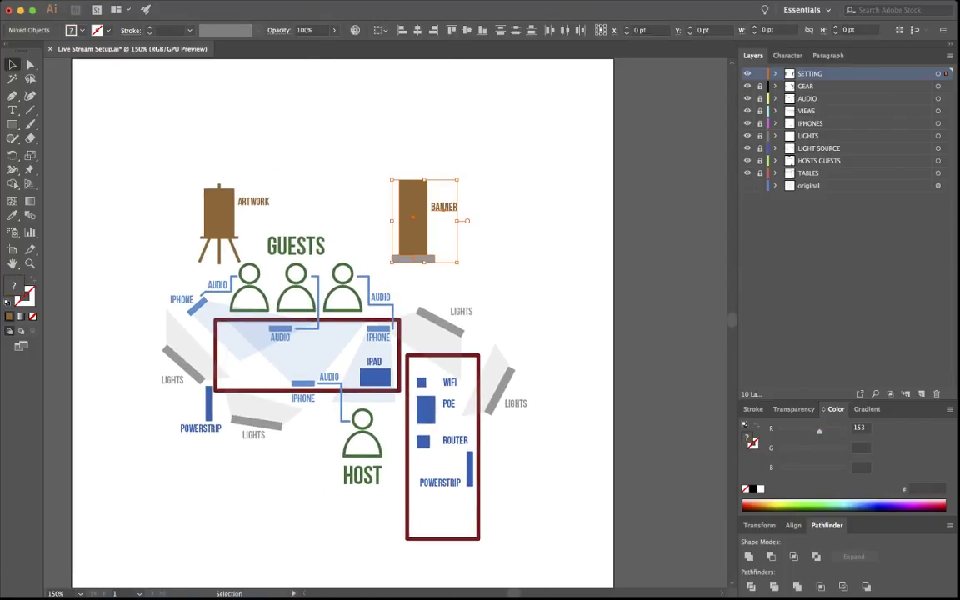
left_click_drag(416, 178, 312, 476)
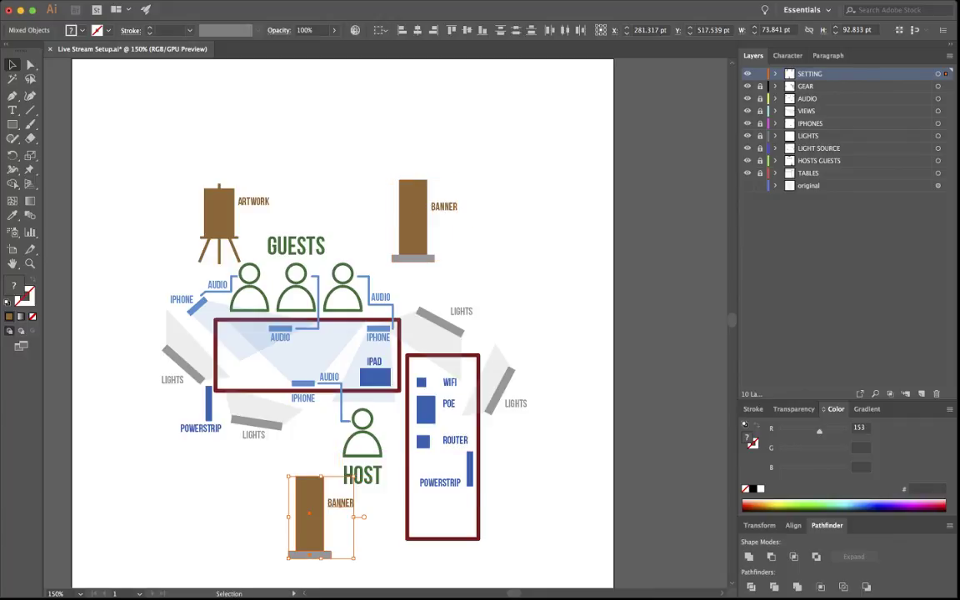
key("super+shift+a")
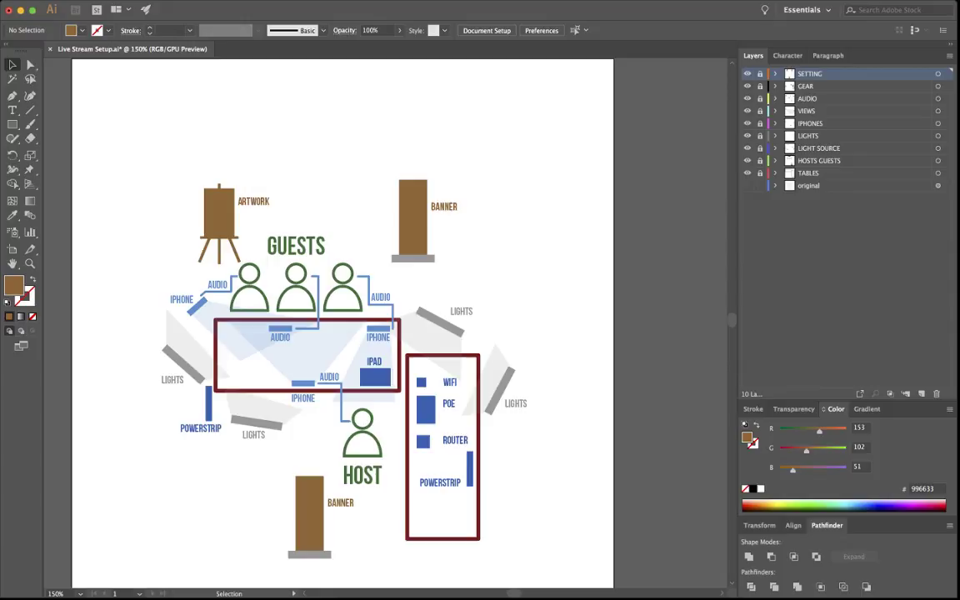
- Rename the SETTING layer as BACKGROUND
double_click(810, 73)
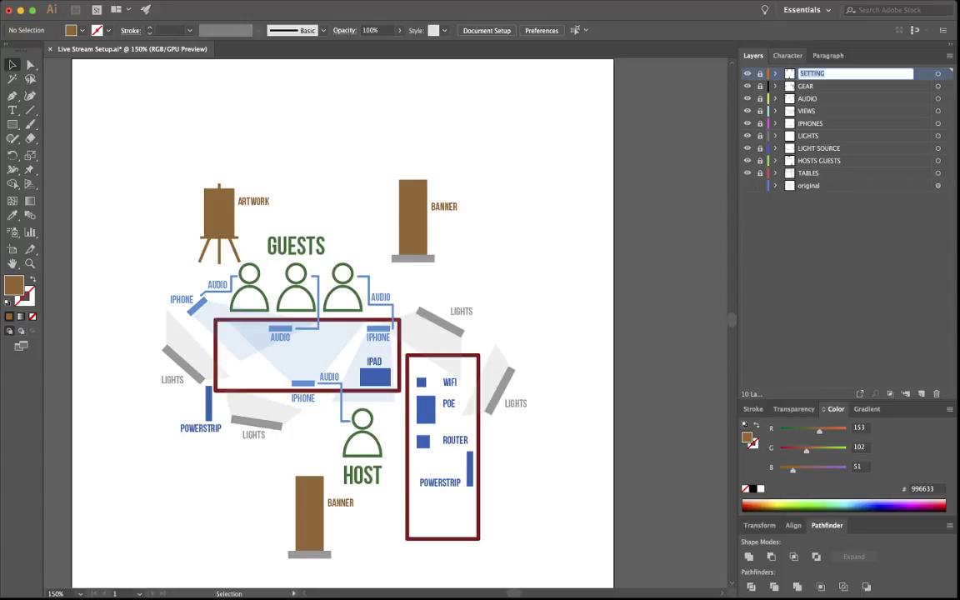
type("BACKGROUND")
key("Return")
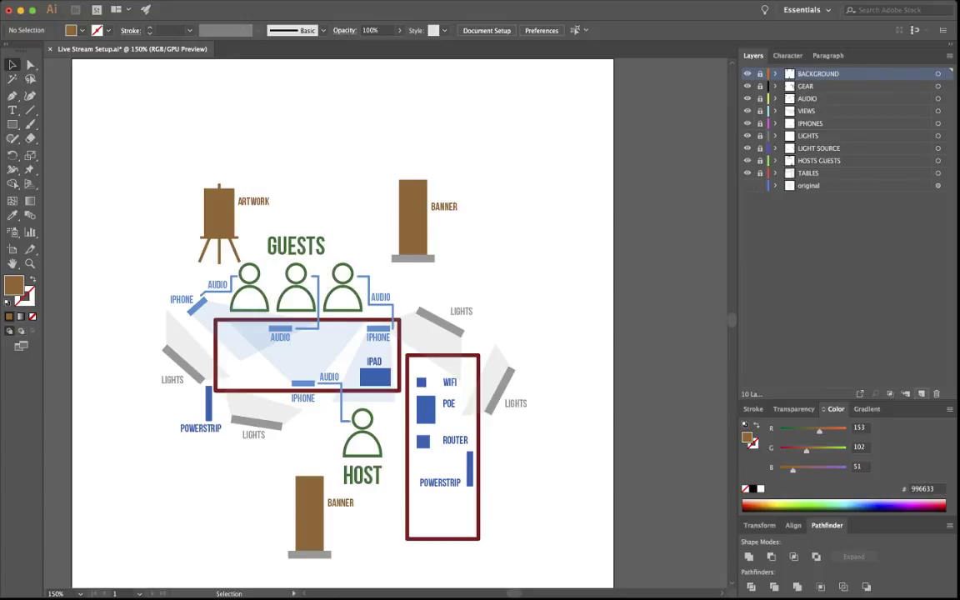
- Create a new layer above BACKGROUND and name it SAMSUNG
left_click(921, 393)
key("c")
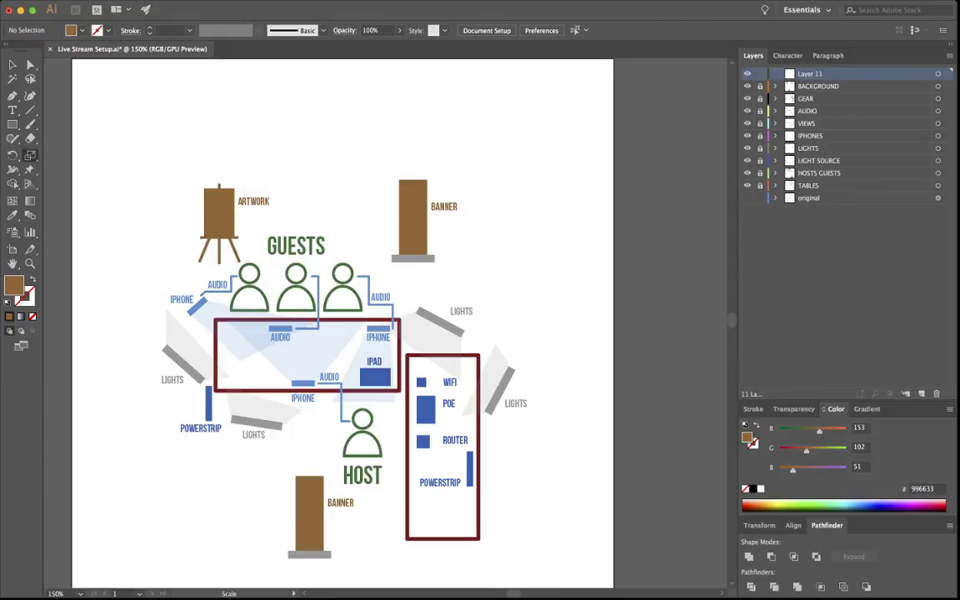
key("a")
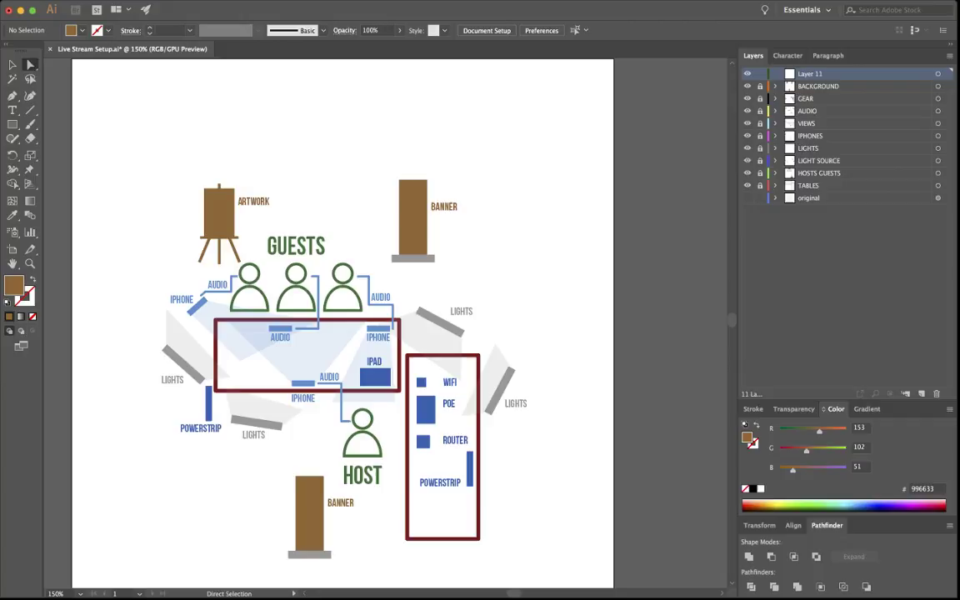
double_click(809, 73)
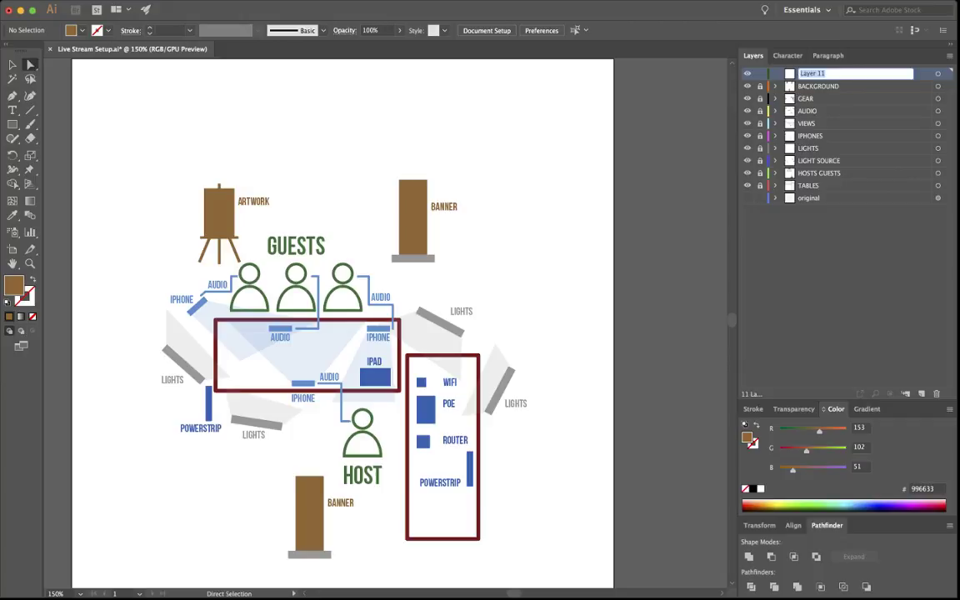
type("SAMSUNG")
key("Return")
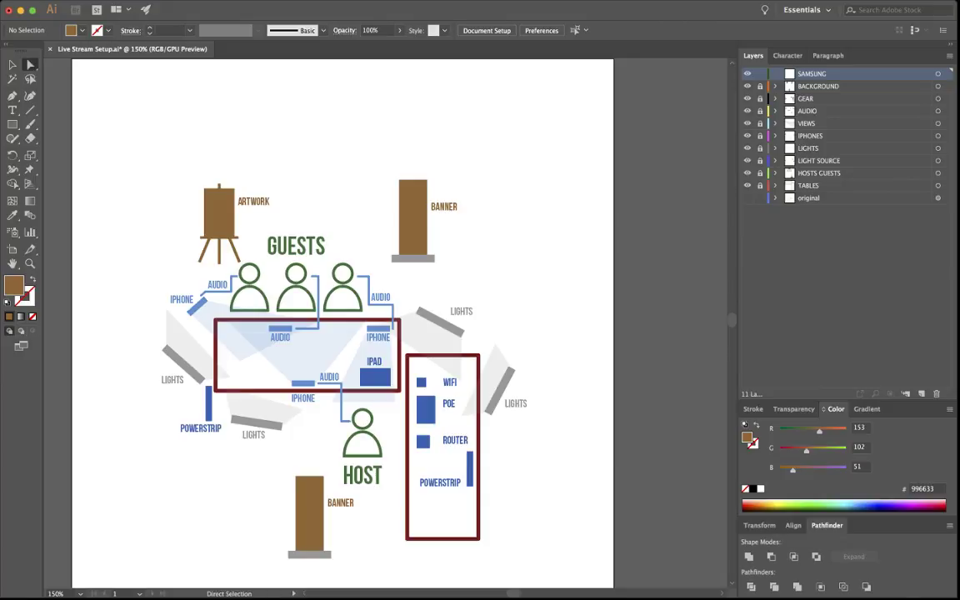
- Set the fill to dark red 99281A and place a small bar just left of the table's upper-right IPHONE bar
key("super+equal")
key("super+equal")
key("super+equal")
key("space")
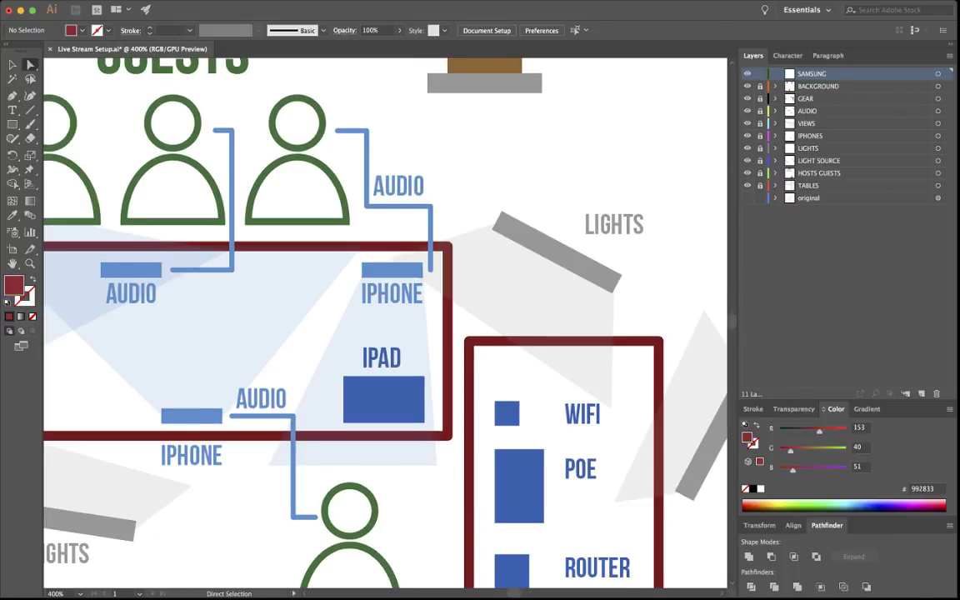
left_click_drag(793, 469, 786, 469)
left_click(12, 124)
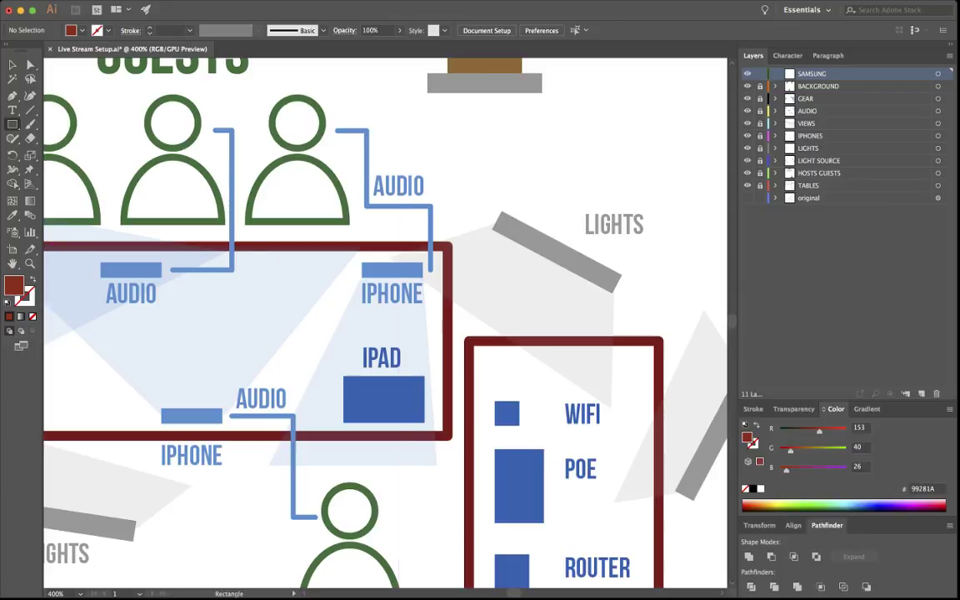
mouse_move(361, 263)
left_mouse_down()
mouse_move(456, 285)
mouse_move(446, 274)
mouse_move(374, 263)
mouse_move(346, 239)
mouse_move(333, 270)
mouse_move(322, 269)
left_mouse_up()
key("a")
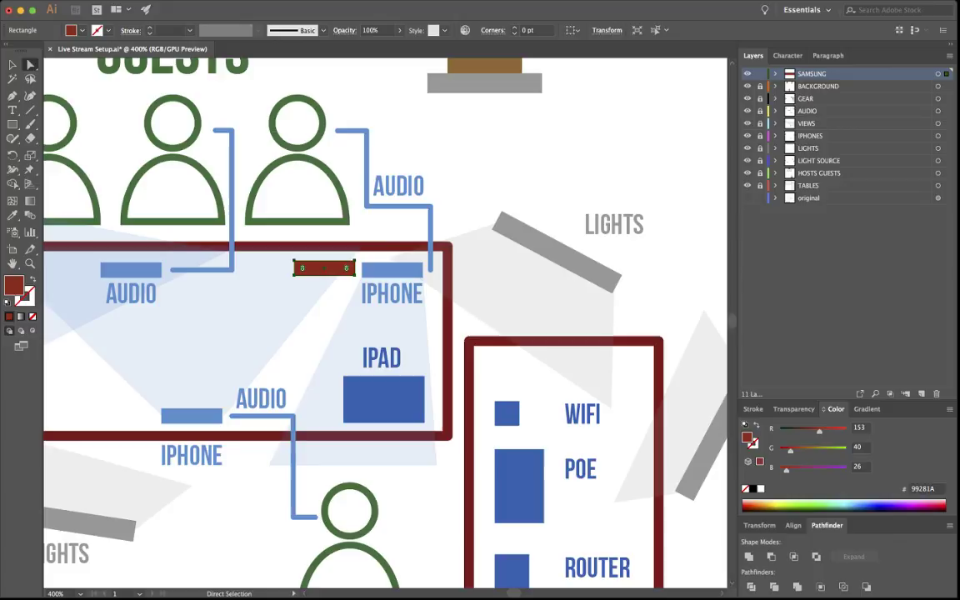
- Place a copy of the dark red bar just left of the AUDIO bar near the table's upper edge
scroll(383, 325, "left", 5)
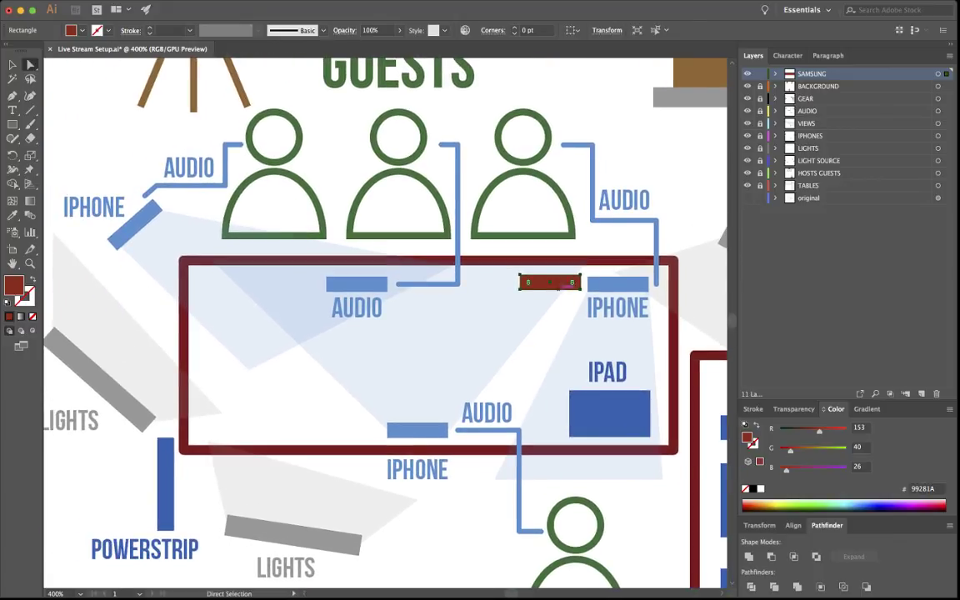
left_click_drag(520, 280, 319, 424)
left_click_drag(380, 423, 584, 281)
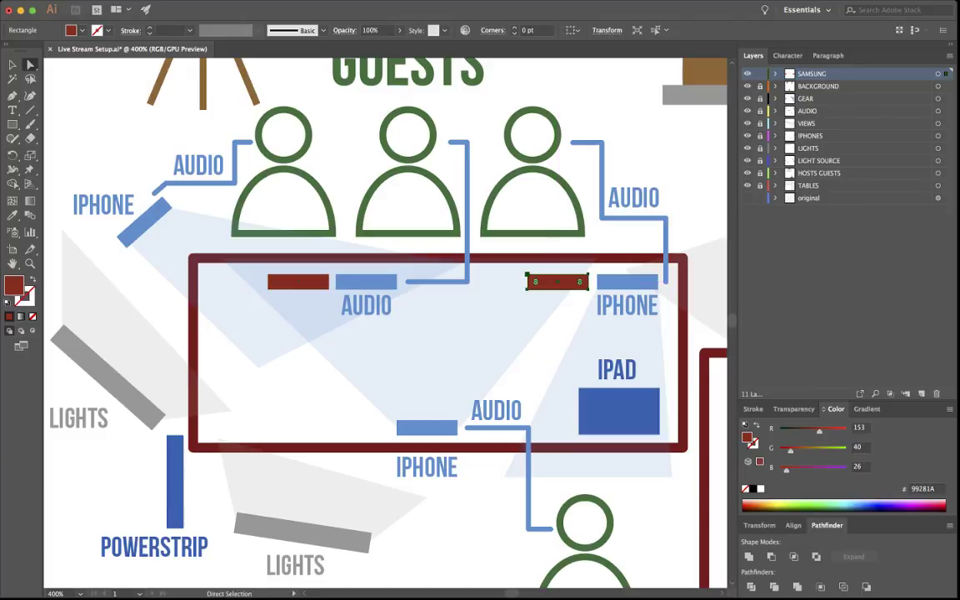
- Place copies of the dark red bar left of the table's lower IPHONE bar and, tilted, below the angled IPHONE bar, deleting the surplus copy
key("v")
left_click(298, 282)
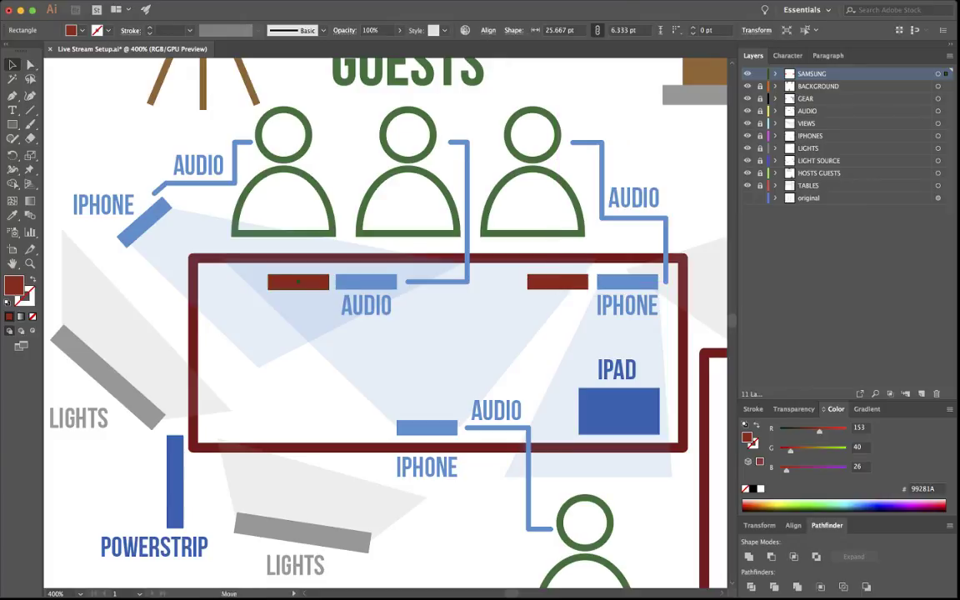
left_click_drag(298, 282, 151, 210, "alt")
left_click_drag(143, 246, 149, 251)
left_click(157, 265)
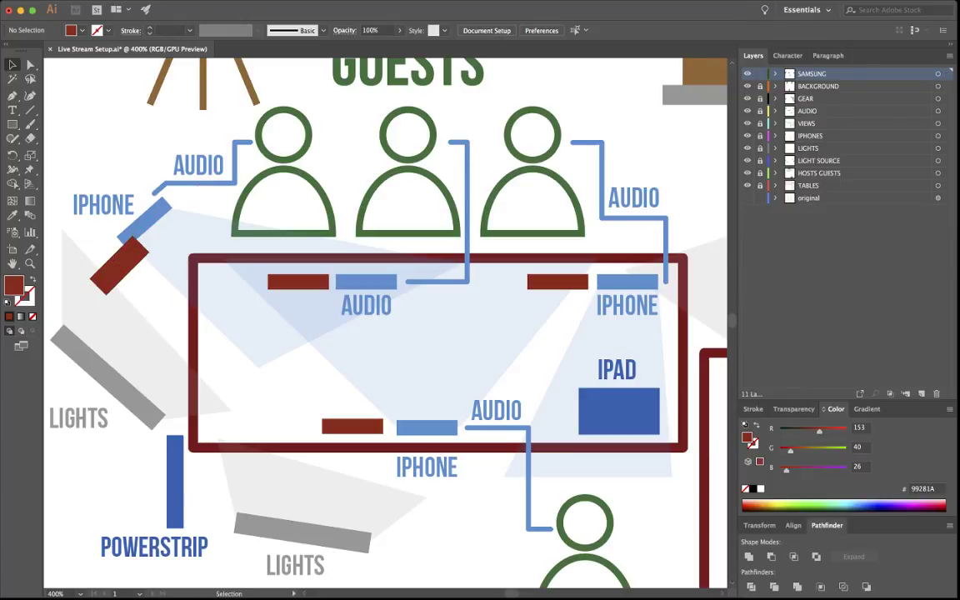
left_click(117, 263)
key("Delete")
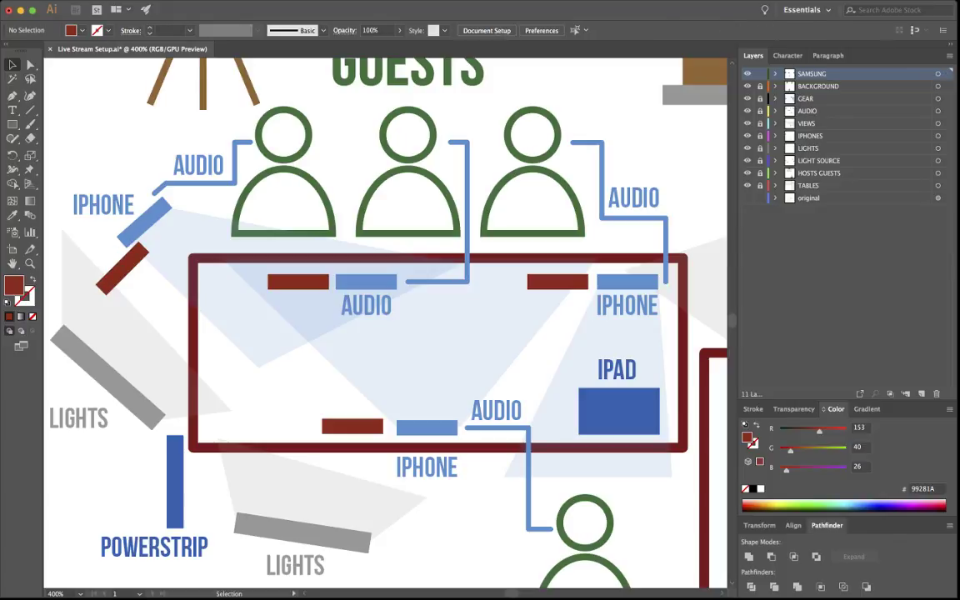
- Add a SAMSUNG label above the table's lower red bar and match its colour to that bar
key("space")
left_click_drag(384, 317, 422, 290)
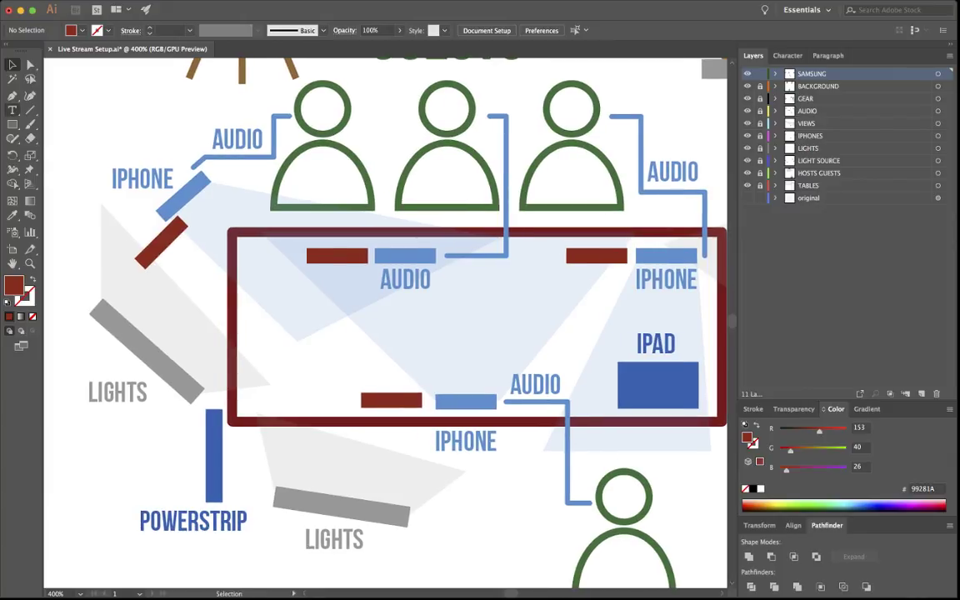
left_click(12, 110)
left_click(301, 380)
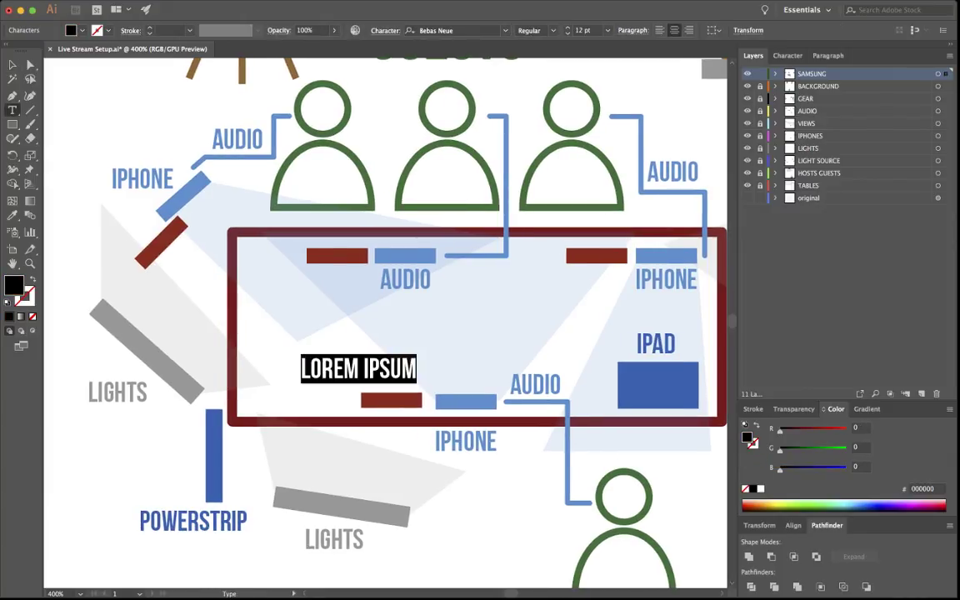
type("SAMSUNG")
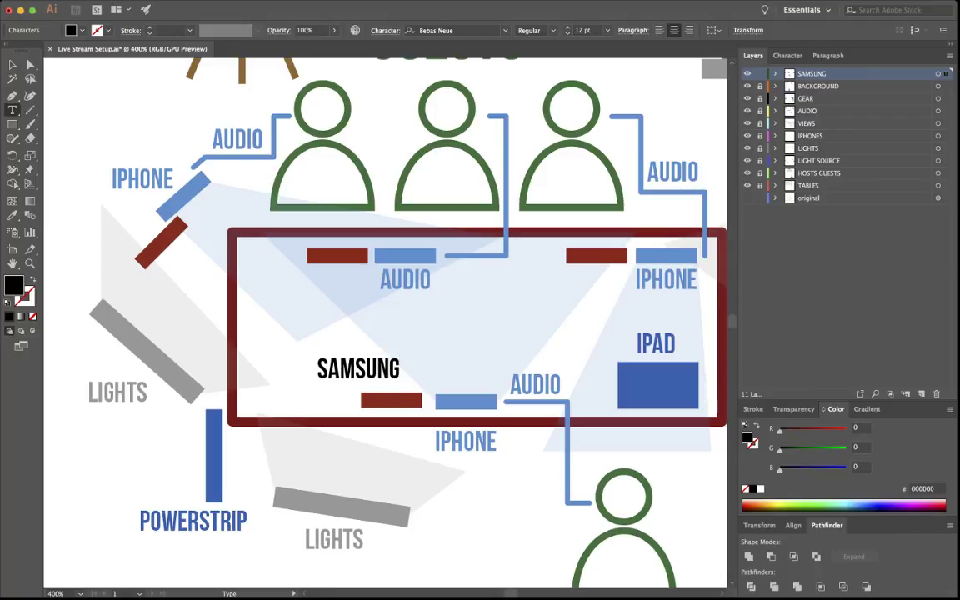
left_click(12, 64)
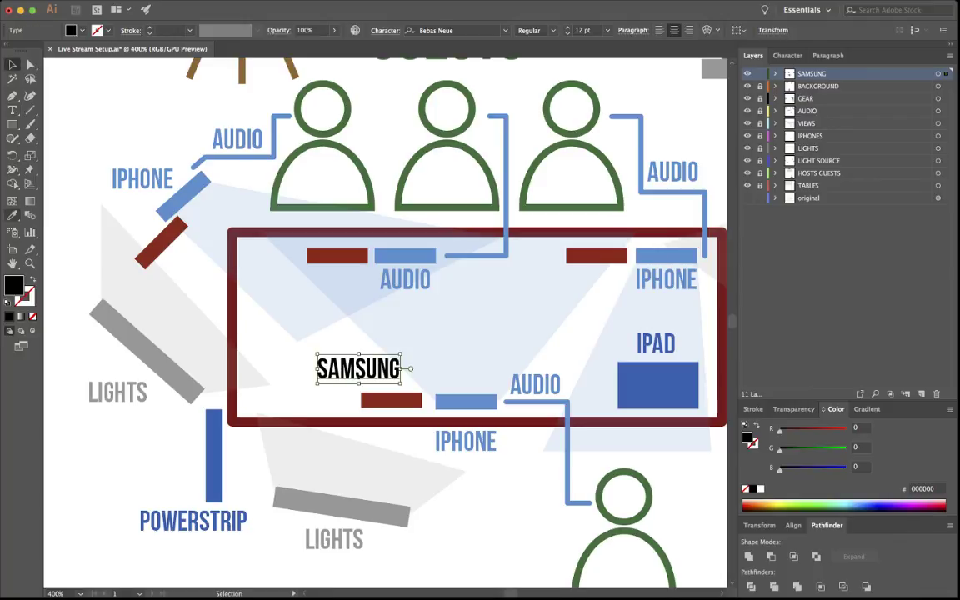
left_click(12, 215)
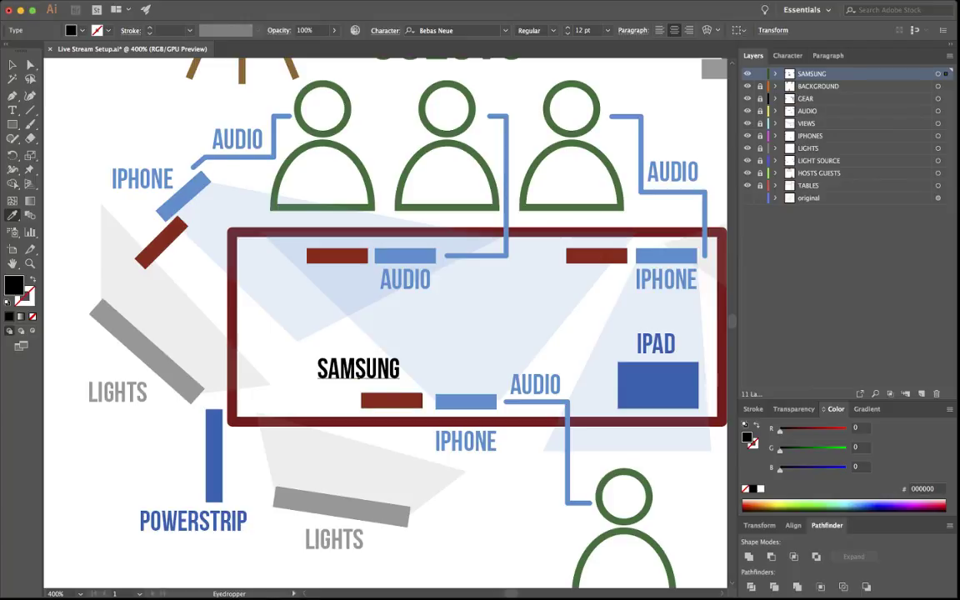
left_click(387, 399)
key("a")
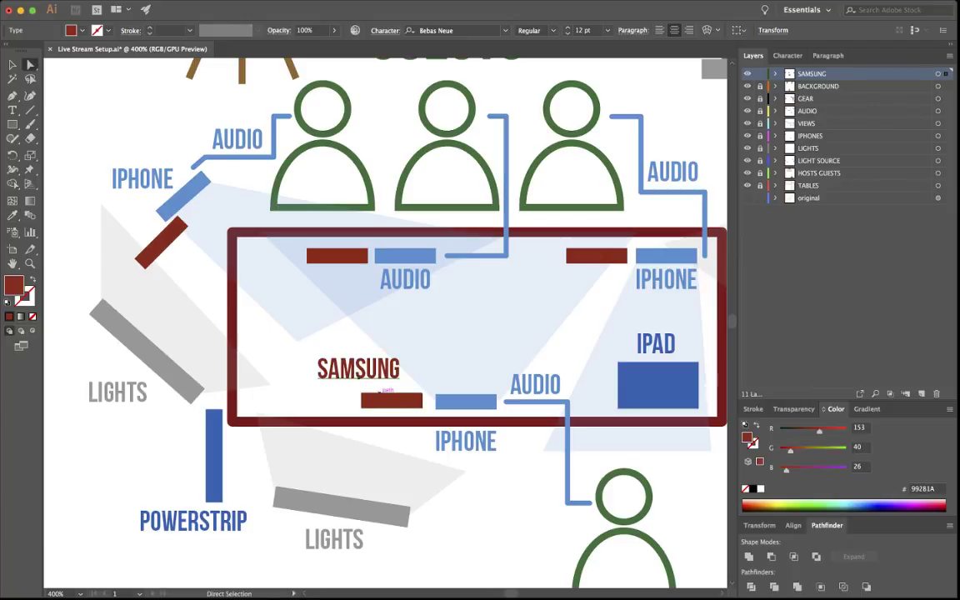
- Copy the SAMSUNG label below the red bar beside AUDIO and reduce the font size of both labels
left_click_drag(359, 374, 314, 284)
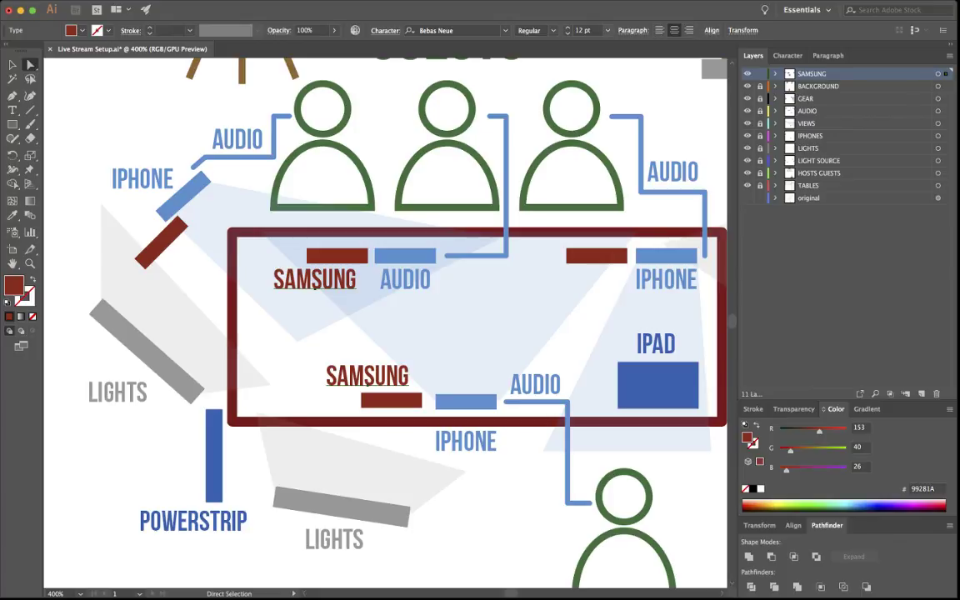
left_click(607, 30)
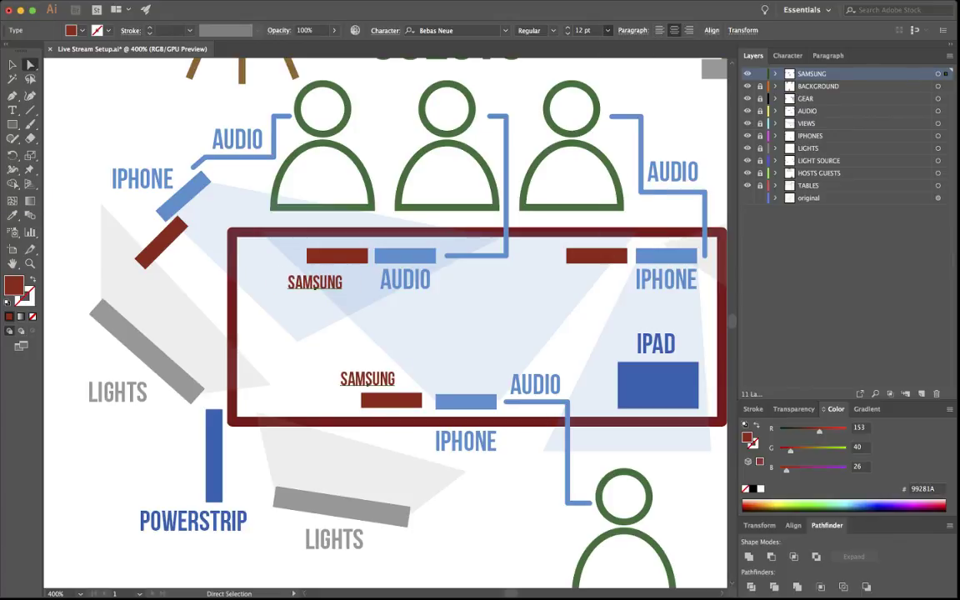
key("super+shift+a")
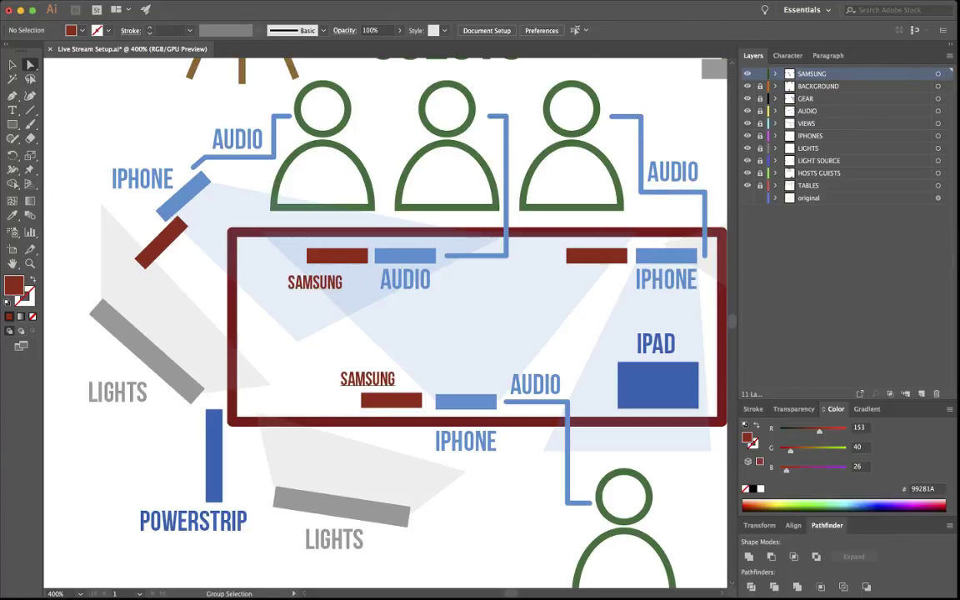
- Copy the small SAMSUNG label to the upper-right and tilted red bars, and align the two existing labels with their bars
left_click_drag(398, 375, 633, 273)
left_click_drag(368, 380, 386, 379)
left_click_drag(338, 282, 117, 236)
left_click(215, 258)
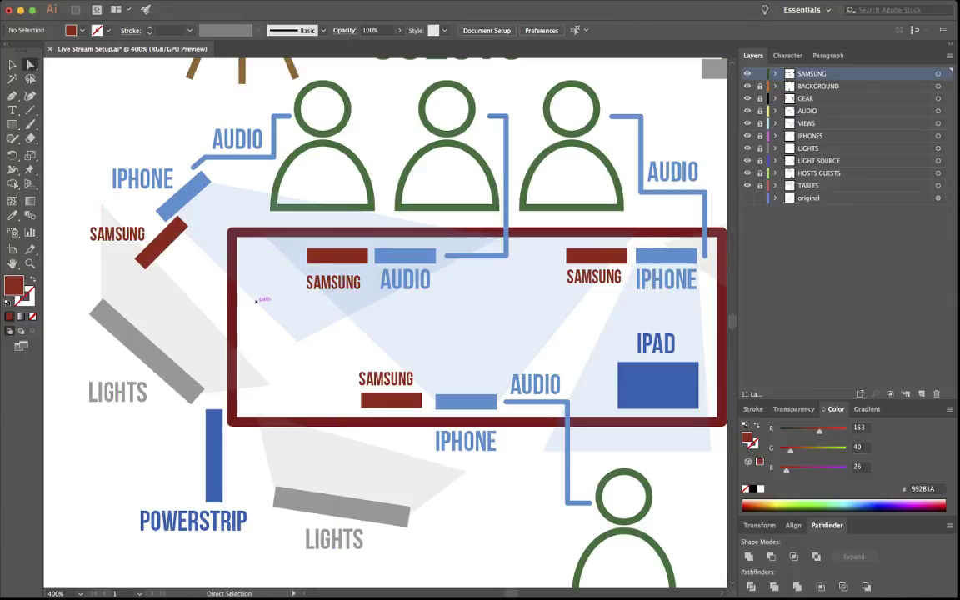
- Lock the SAMSUNG layer, then unlock the GEAR layer and make it the active layer
key("super+minus")
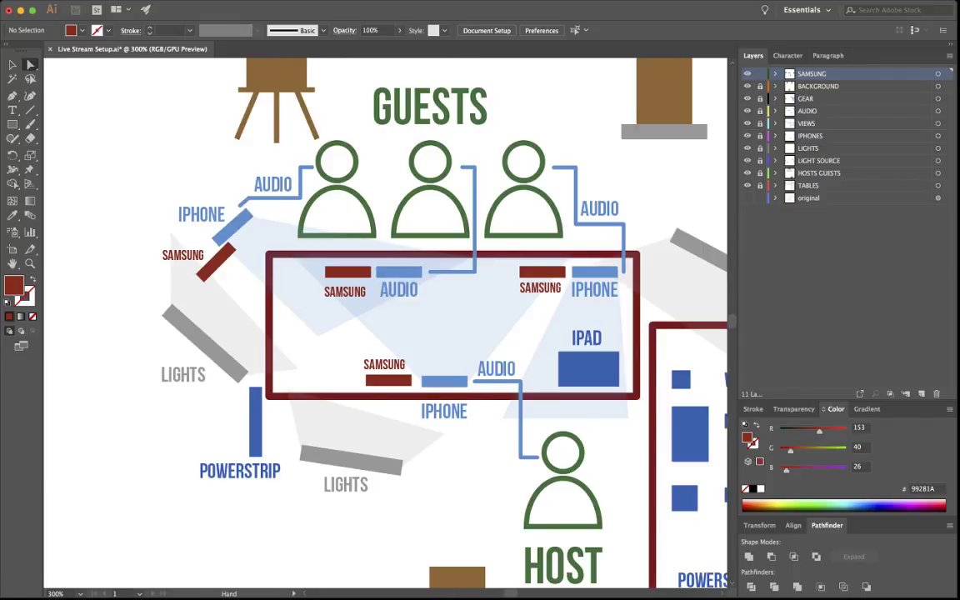
left_click_drag(385, 321, 392, 363)
scroll(401, 290, "up", 3)
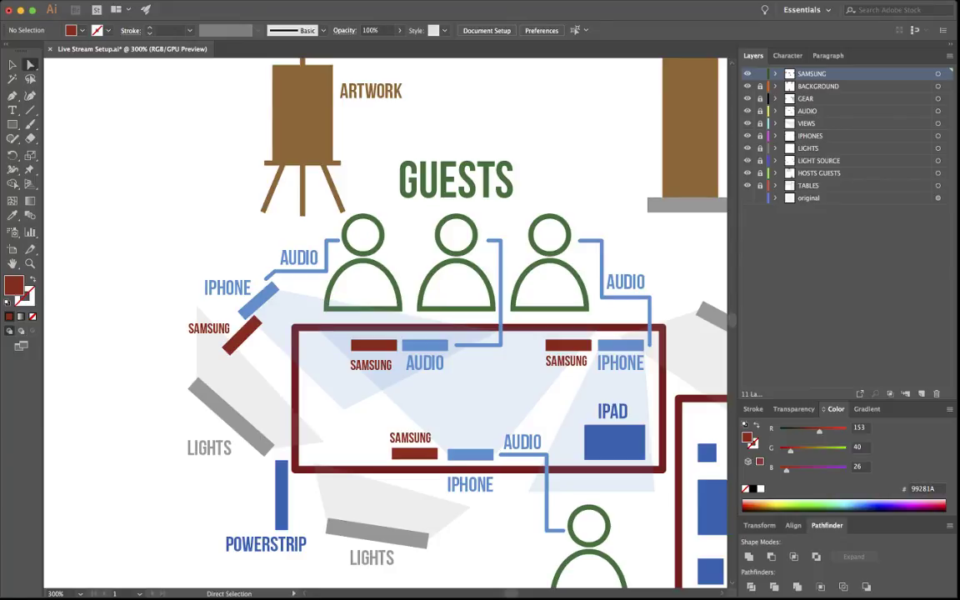
left_click(759, 73)
left_click(759, 99)
left_click(806, 99)
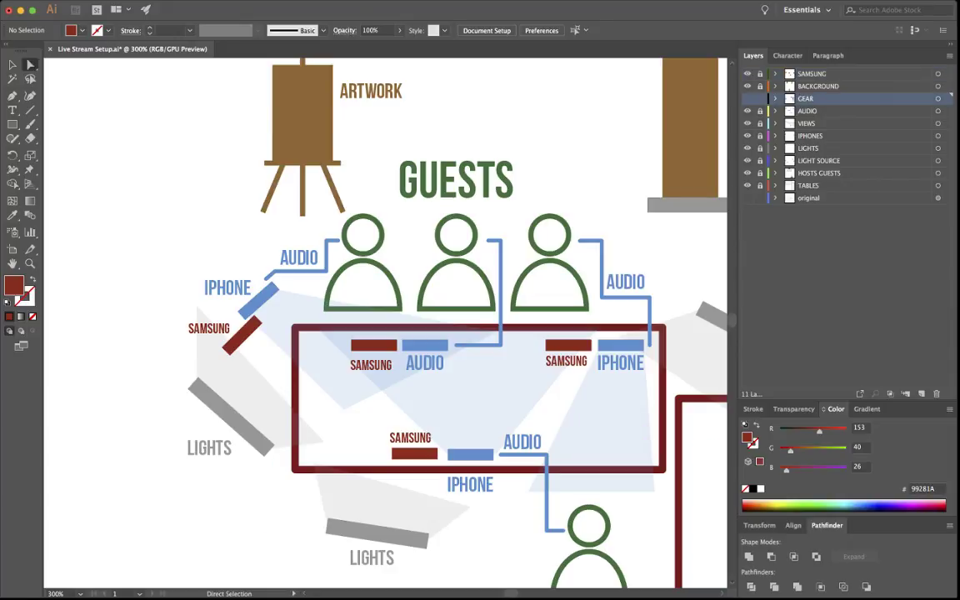
- Using the powerstrip's blue fill, draw a thin upright bar about 2 by 50 pt and a 7 pt square above it, left of the setup
left_click(281, 495)
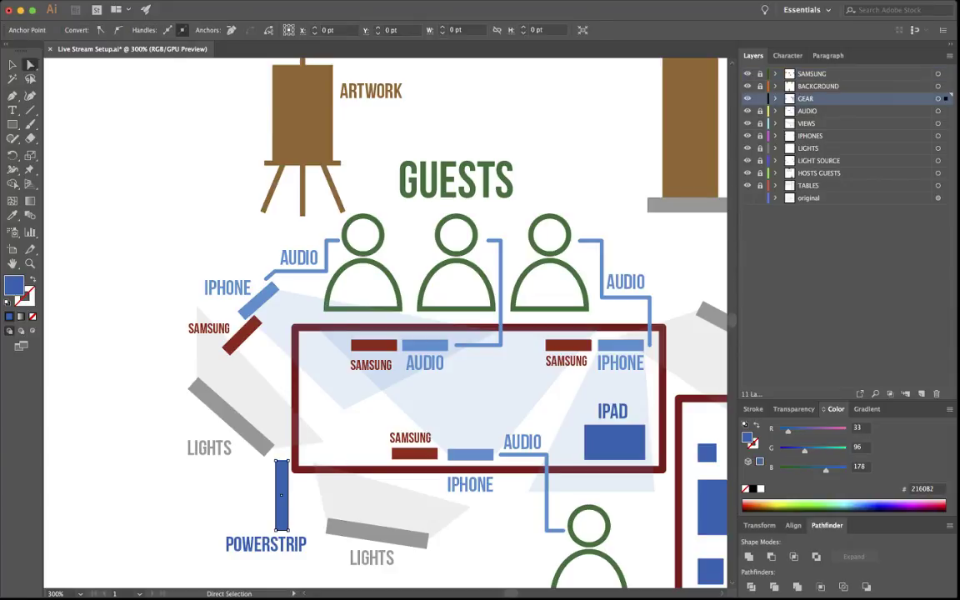
key("m")
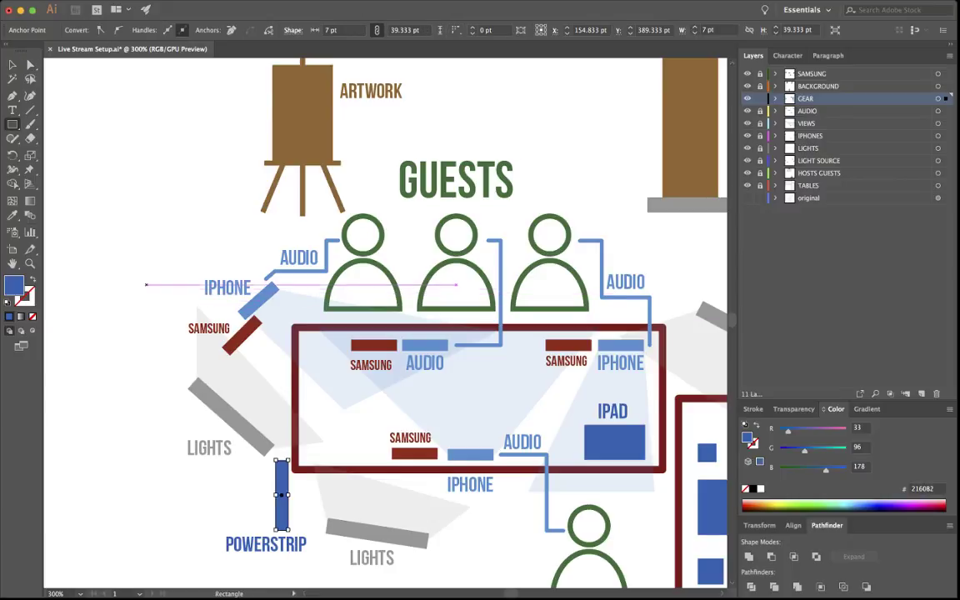
mouse_move(139, 274)
left_mouse_down()
mouse_move(155, 344)
mouse_move(143, 362)
left_mouse_up()
mouse_move(144, 268)
left_mouse_down()
mouse_move(129, 253)
mouse_move(144, 268)
left_mouse_up()
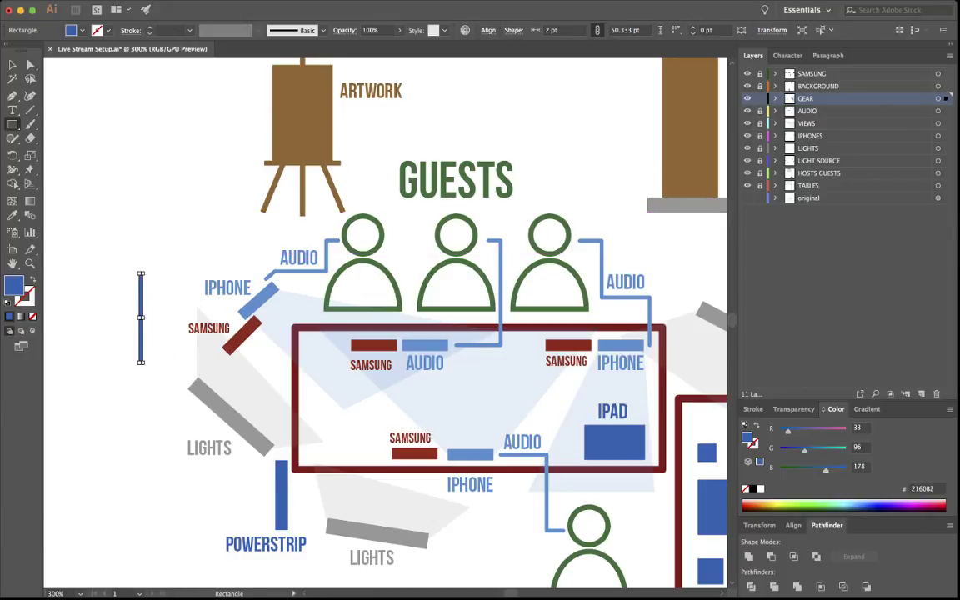
left_click_drag(128, 233, 140, 243)
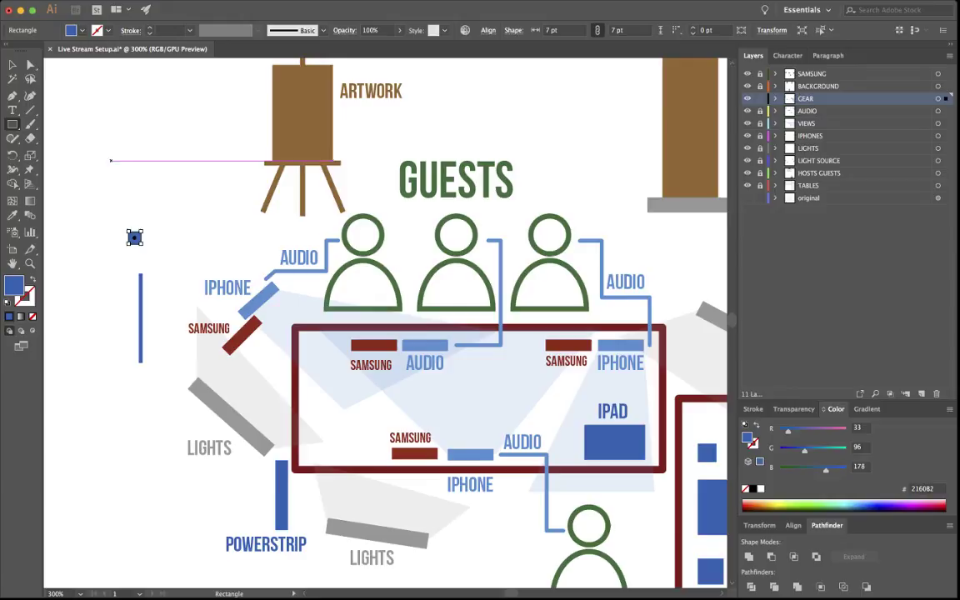
- Build tripod legs by copying and tilting the thin blue bar to its left, then mirroring a copy of that leg on the right
left_click(12, 65)
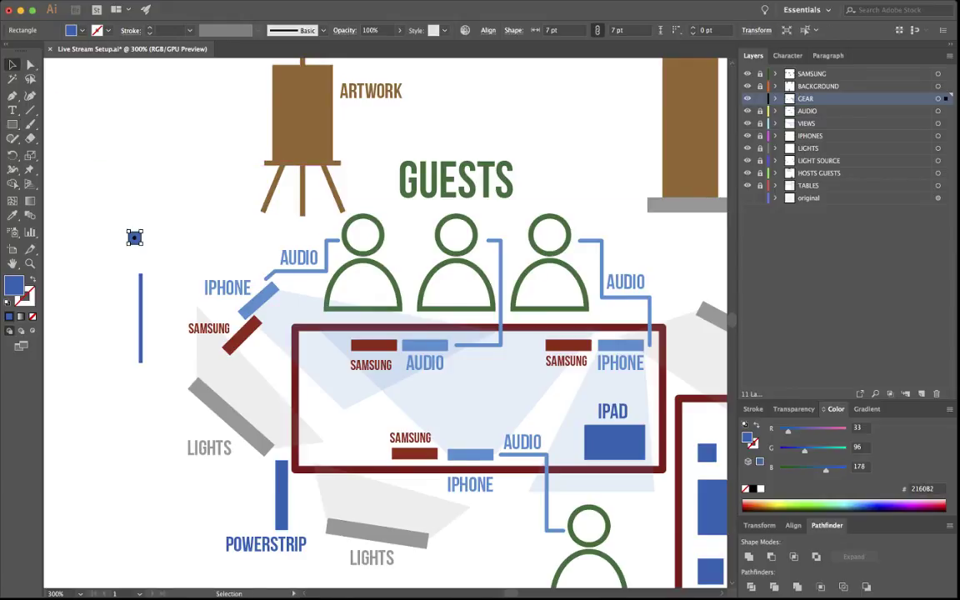
key("super+equal")
key("super+equal")
left_click_drag(386, 367, 374, 247)
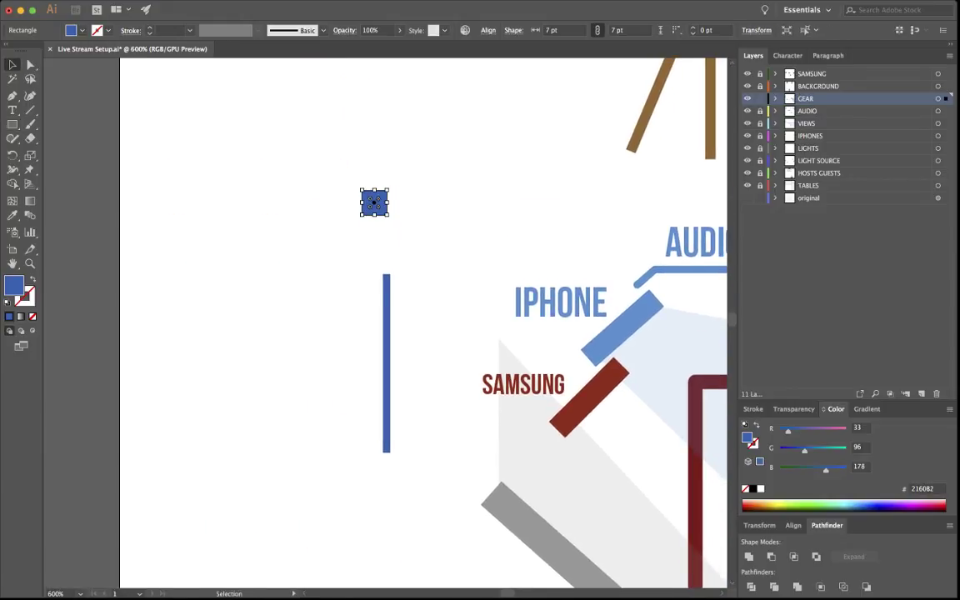
left_click(386, 364)
left_click_drag(386, 364, 360, 362)
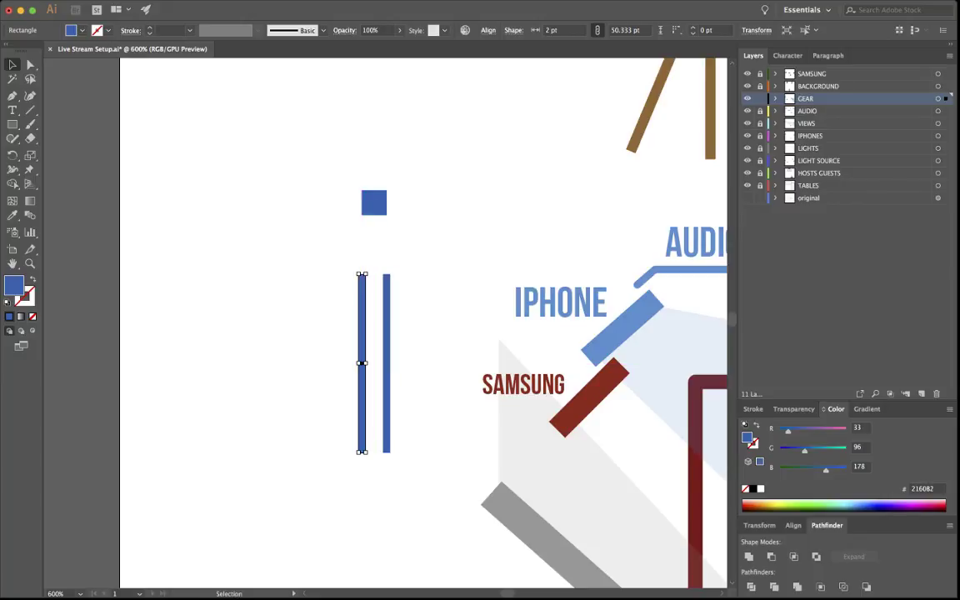
left_click_drag(364, 270, 391, 268)
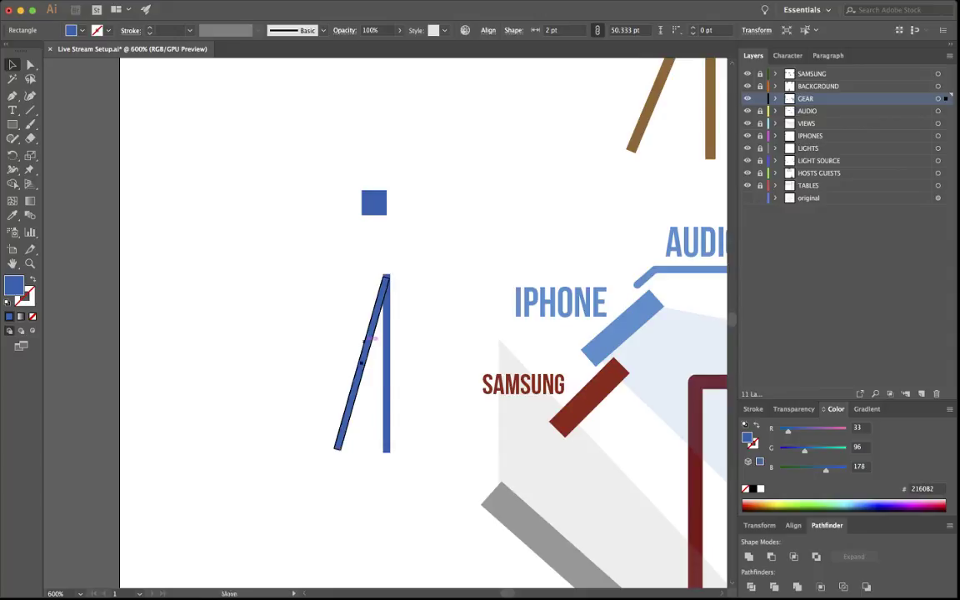
left_click_drag(373, 339, 411, 363)
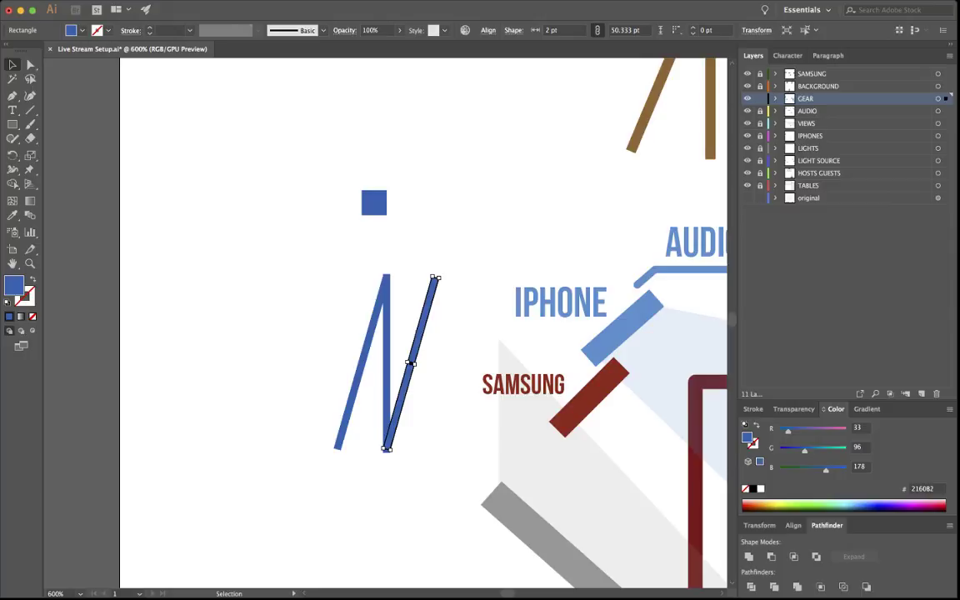
key("Return")
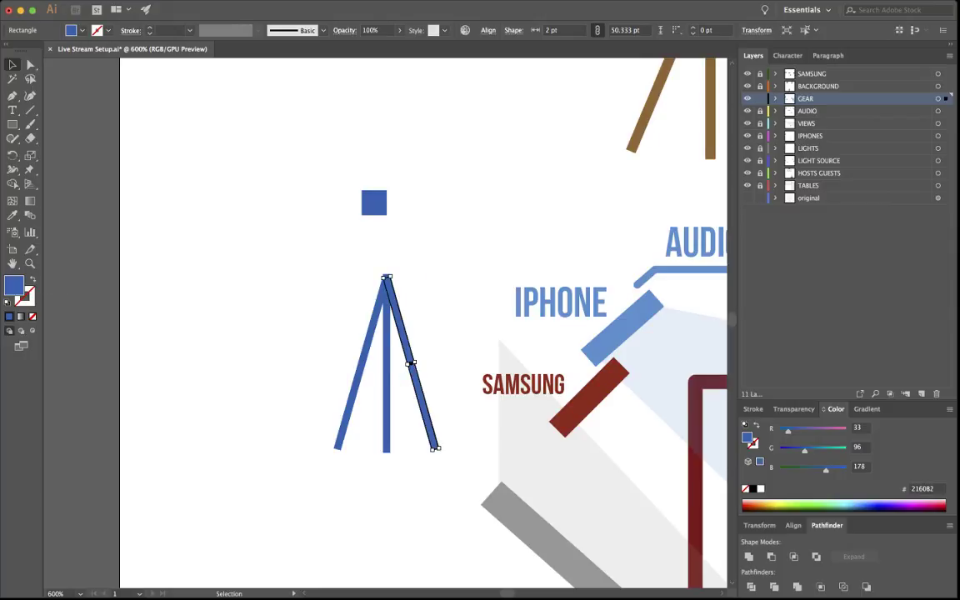
- Centre the blue square on top of the tripod legs and align the three legs by their bottom edges
left_click_drag(374, 203, 389, 264)
key("super+shift+a")
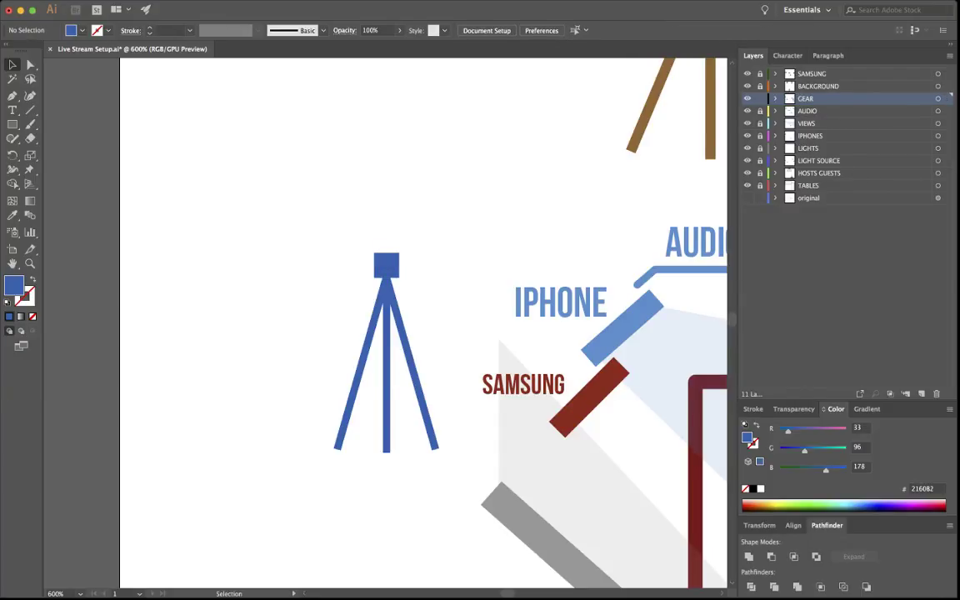
left_click_drag(208, 417, 482, 476)
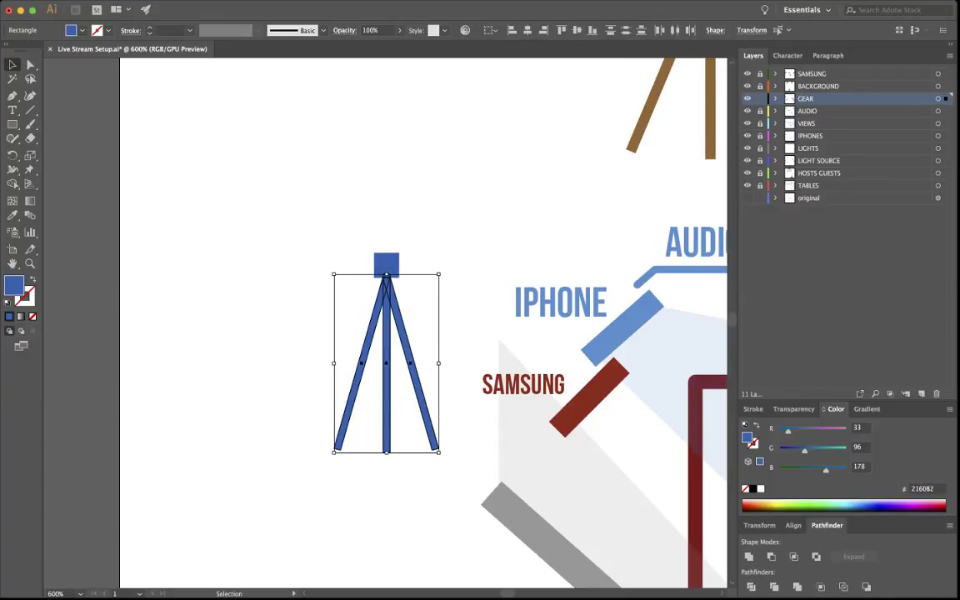
left_click(592, 30)
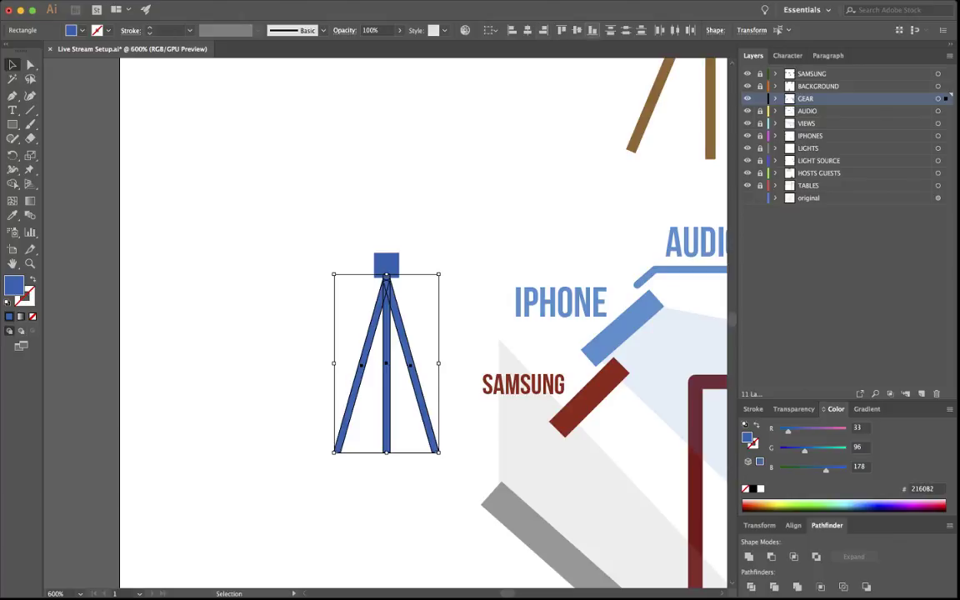
key("super+shift+a")
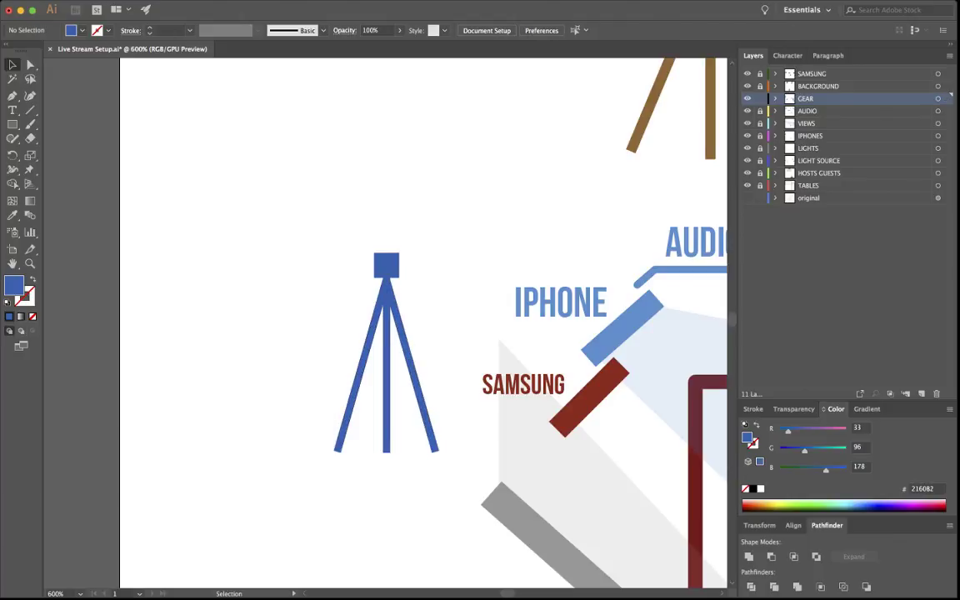
- Draw a thin crossbar about 15.1 by 0.8 pt across the middle of the tripod legs and nudge it right to centre it
left_click(12, 124)
left_click_drag(357, 364, 412, 367)
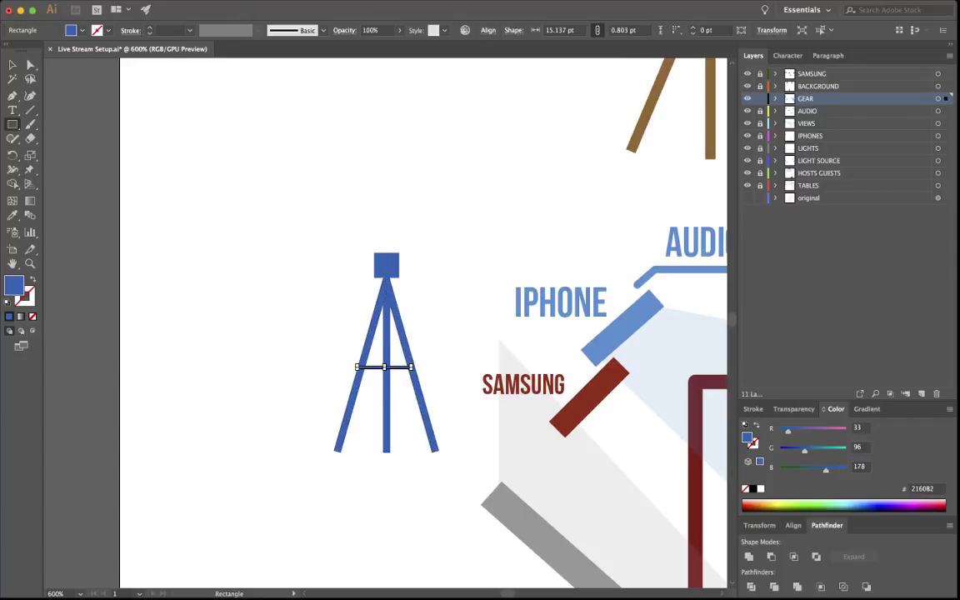
key("v")
key("Right")
key("super+shift+a")
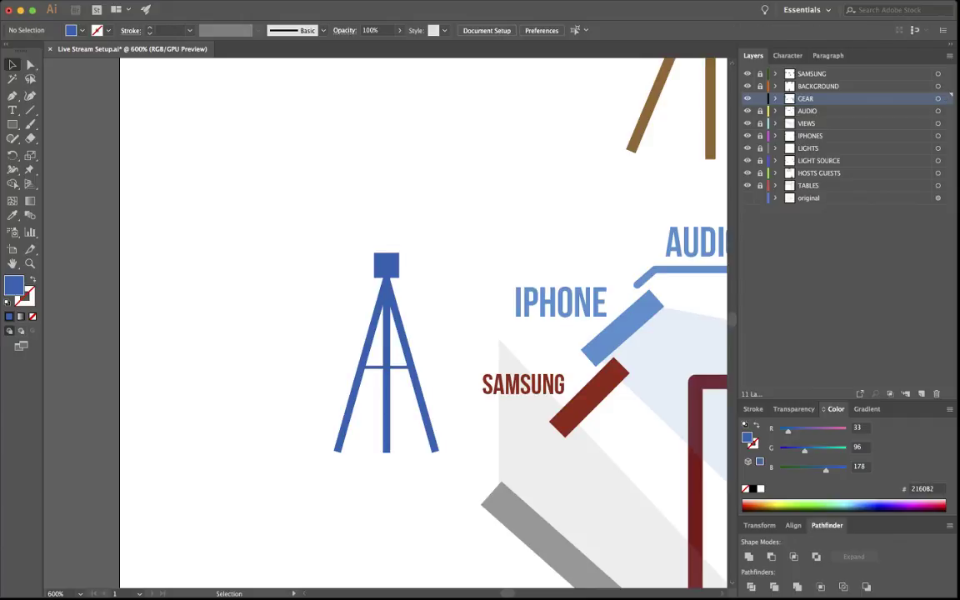
key("space")
left_click_drag(413, 368, 223, 336)
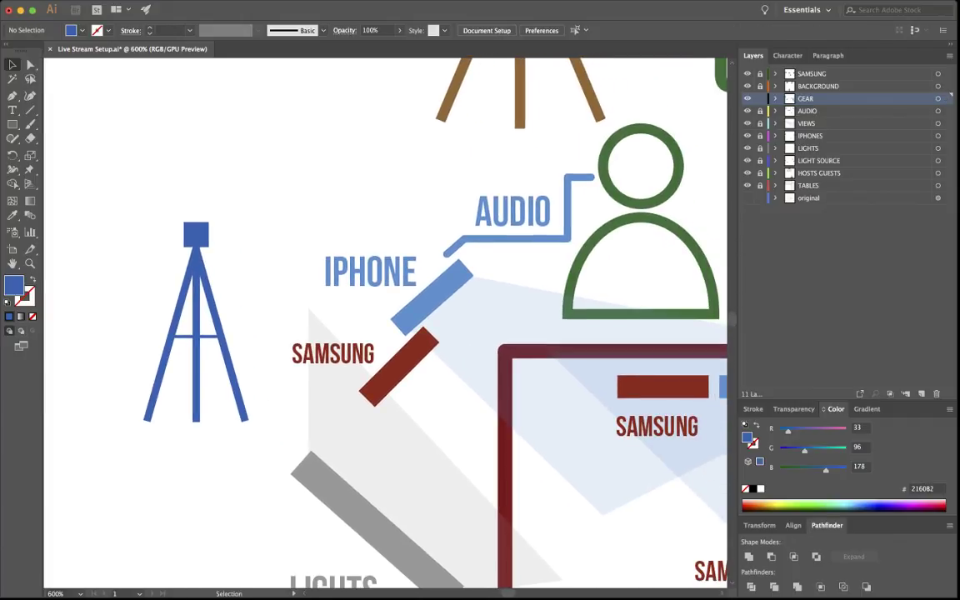
left_click_drag(105, 178, 290, 465)
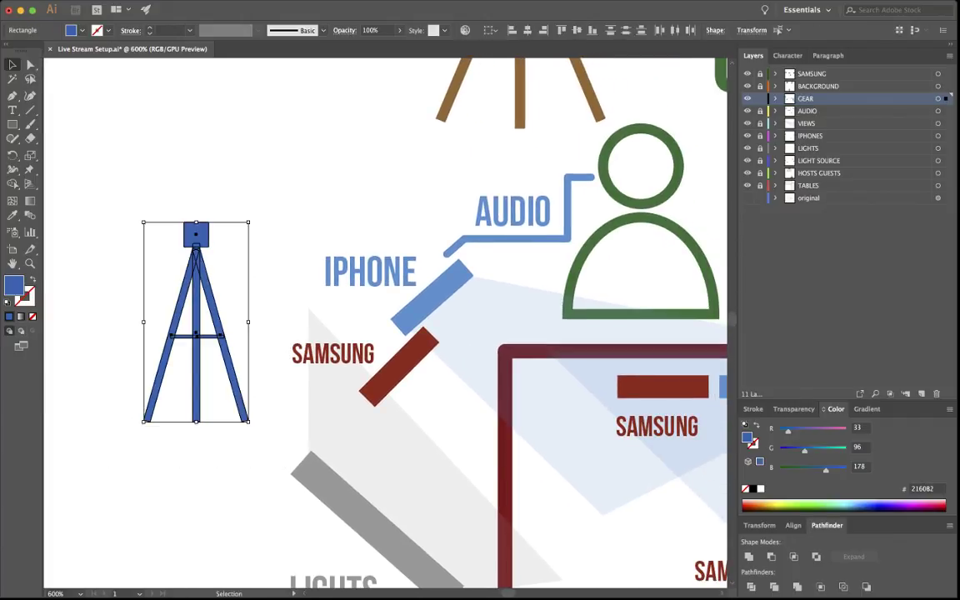
key("super+shift+a")
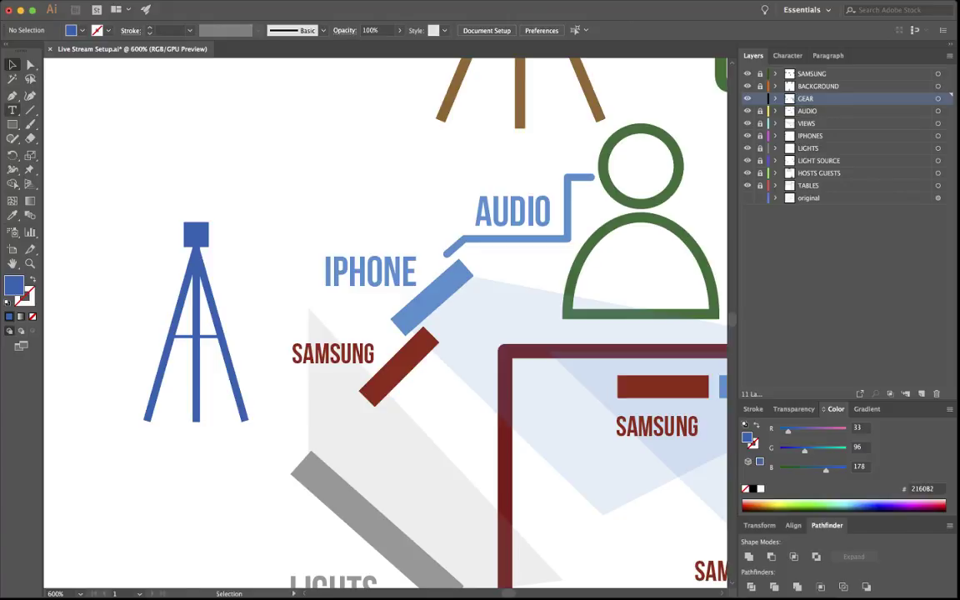
- Add a TRIPOD label in 8 pt Bebas Neue just below the tripod and match its fill to the tripod's blue
left_click(13, 110)
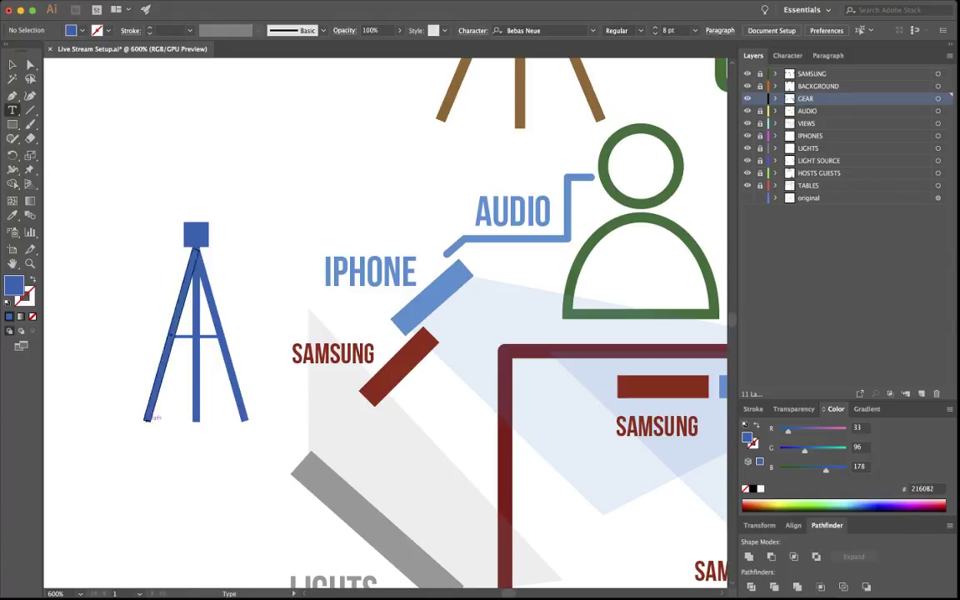
left_click(194, 446)
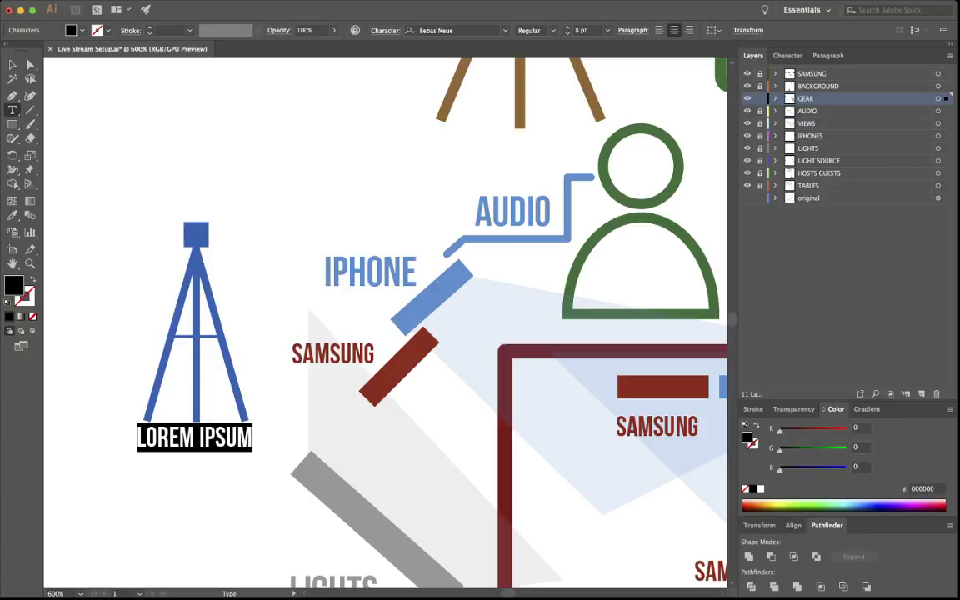
type("TRIPO")
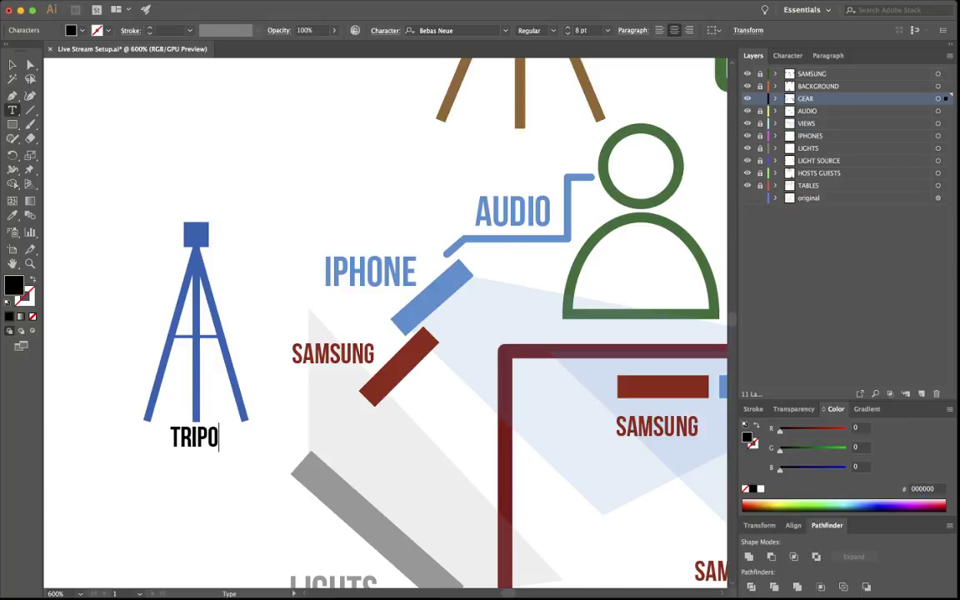
type("D")
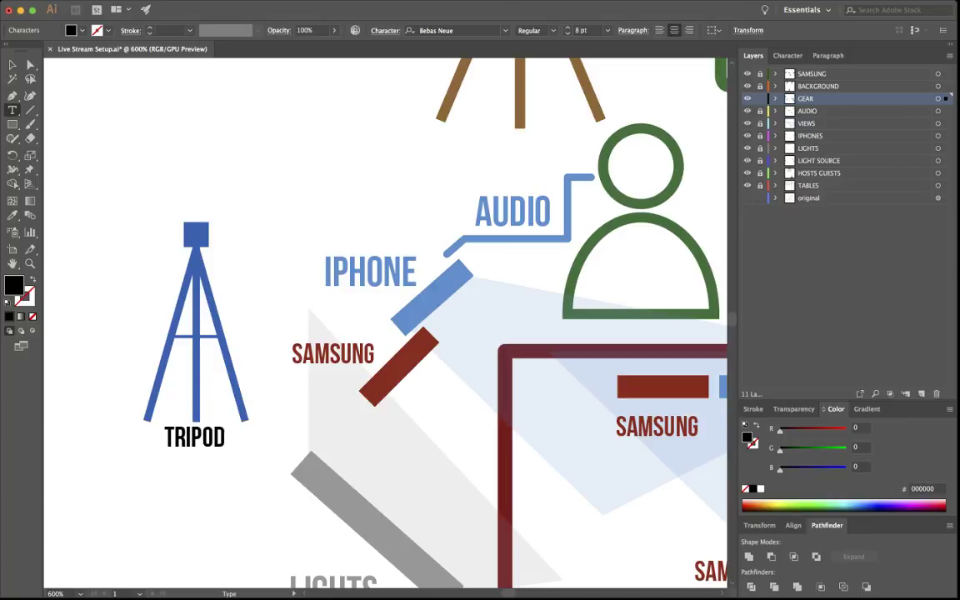
key("Escape")
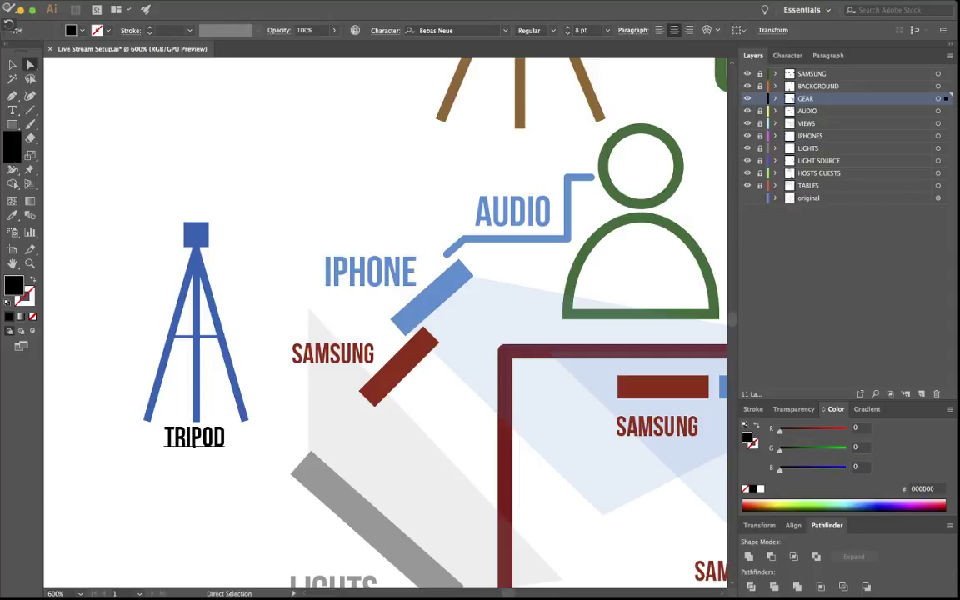
key("i")
left_click(196, 234)
key("a")
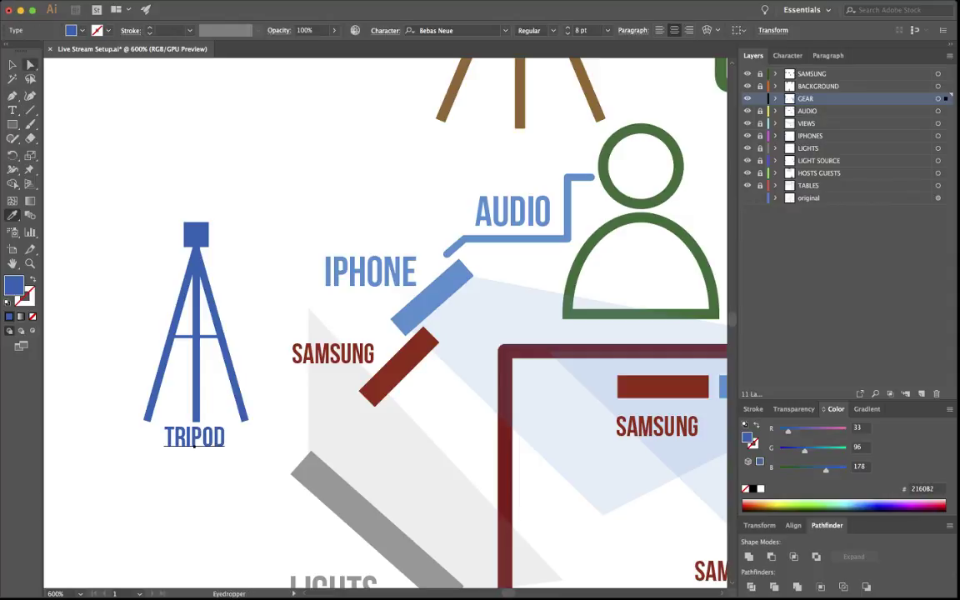
key("super+shift+a")
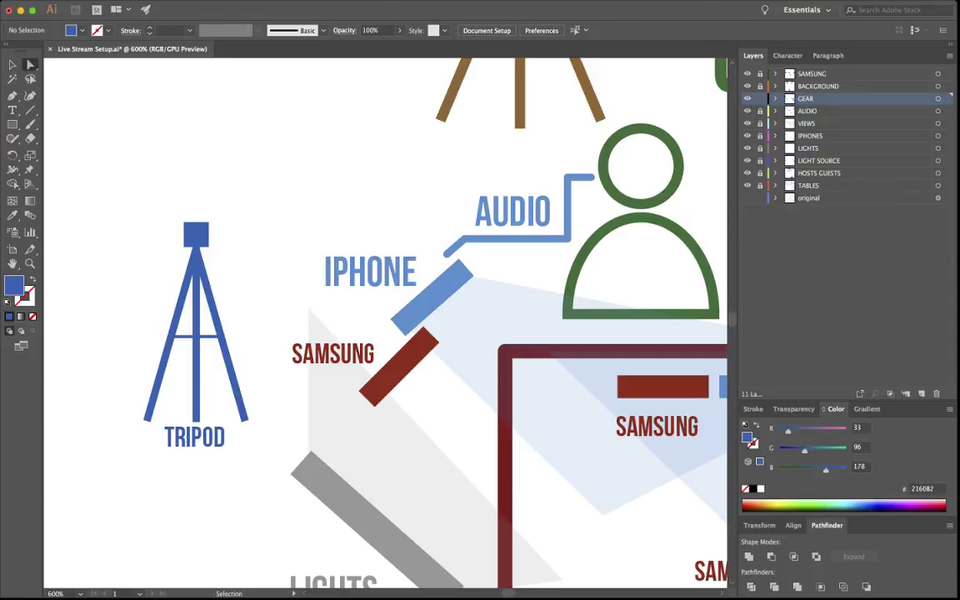
- Scale the whole tripod drawing down proportionally to about 60%, leaving its TRIPOD label unscaled
key("super+minus")
key("super+minus")
key("super+minus")
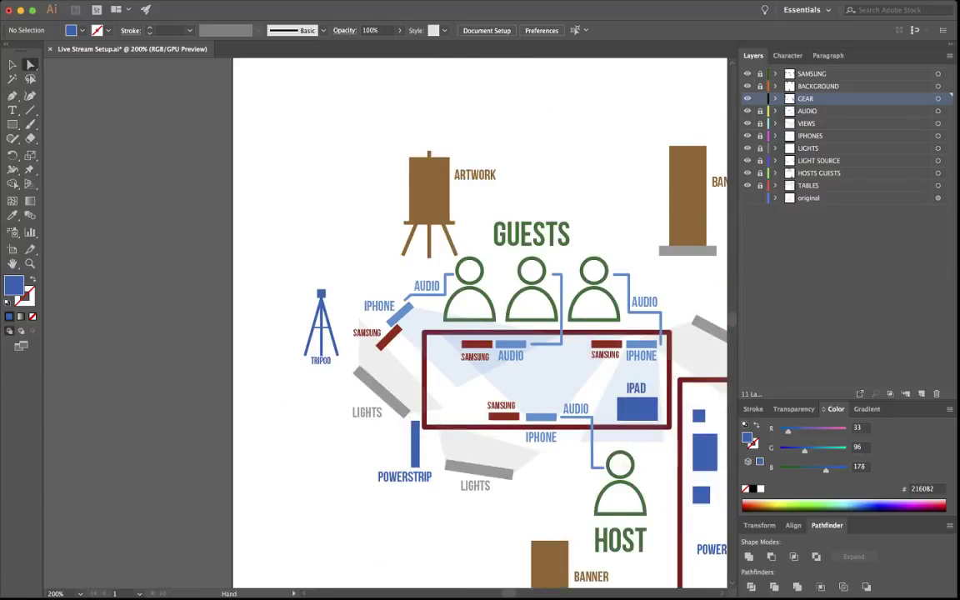
left_click_drag(637, 408, 605, 420)
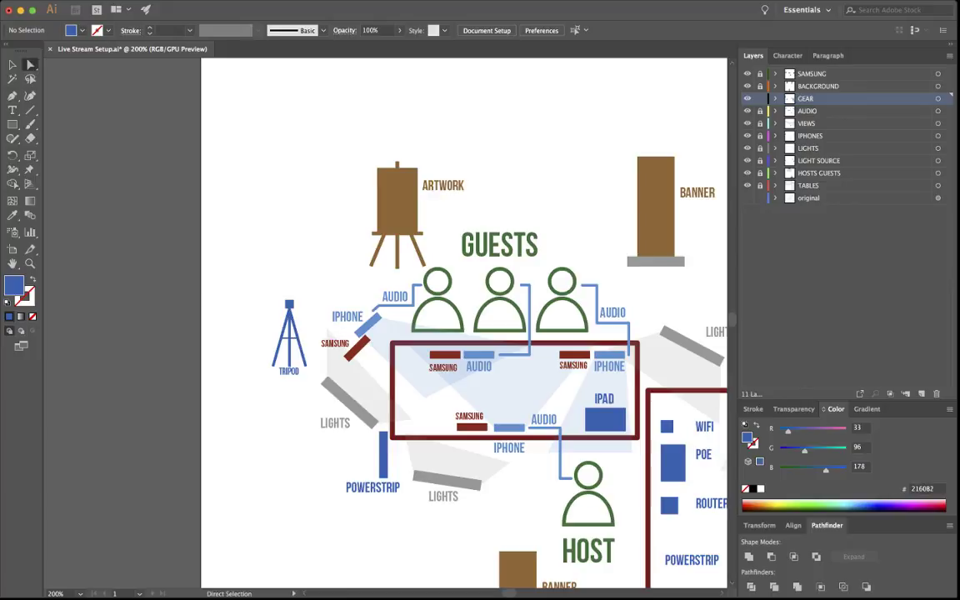
key("super+=")
key("super+=")
key("super+=")
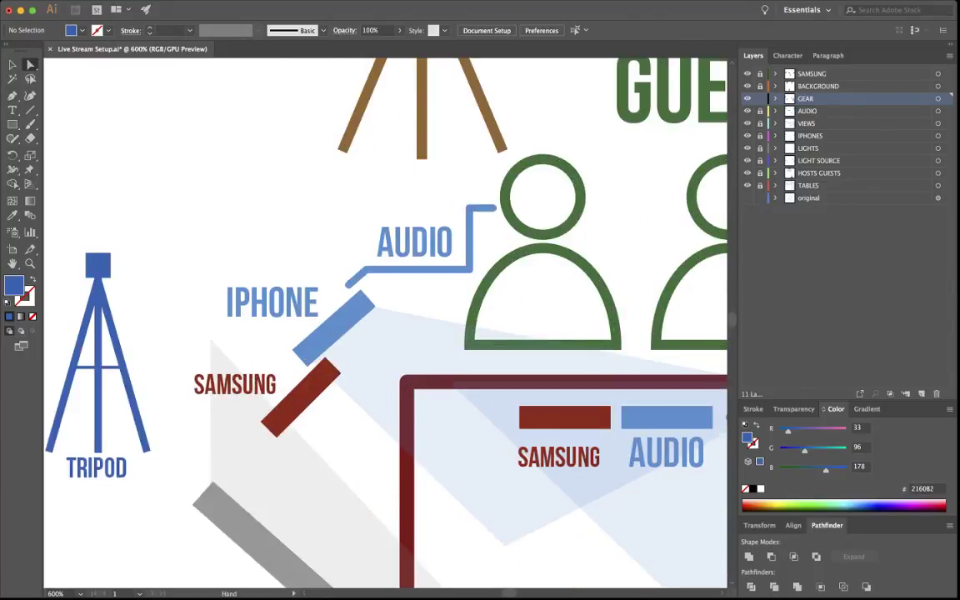
left_click_drag(385, 324, 522, 311)
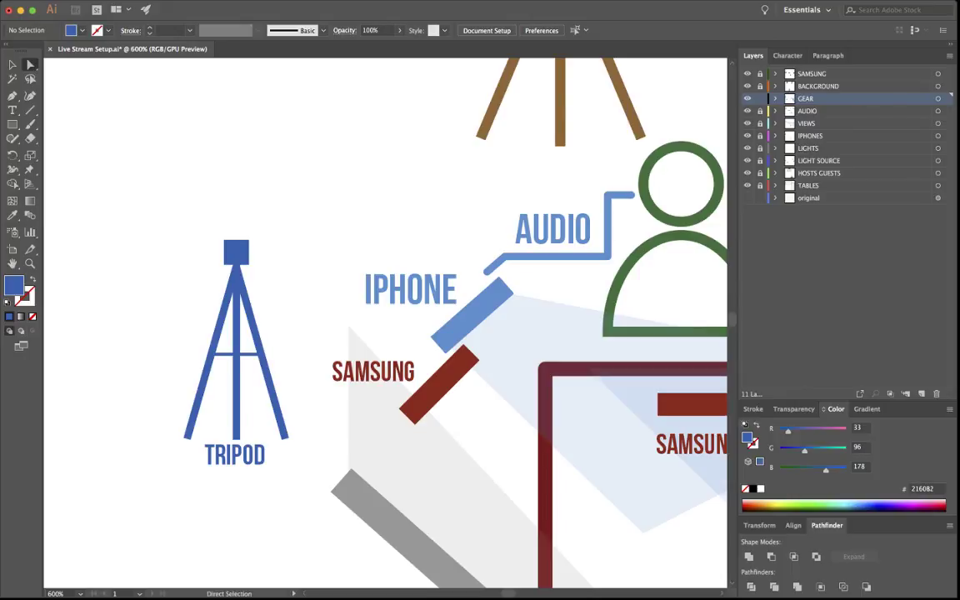
left_click_drag(135, 182, 268, 371)
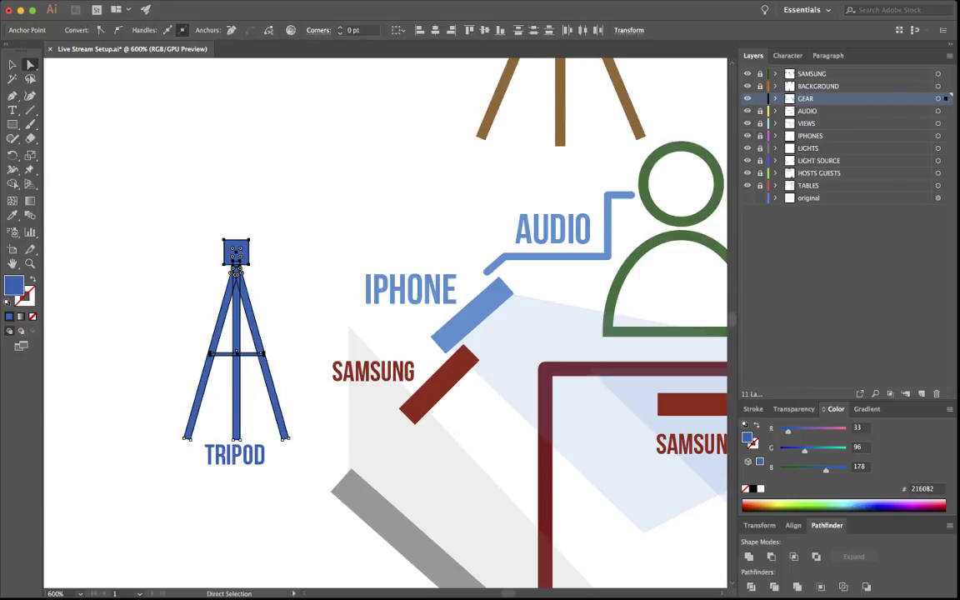
key("super+shift+a")
key("v")
left_click_drag(122, 134, 247, 359)
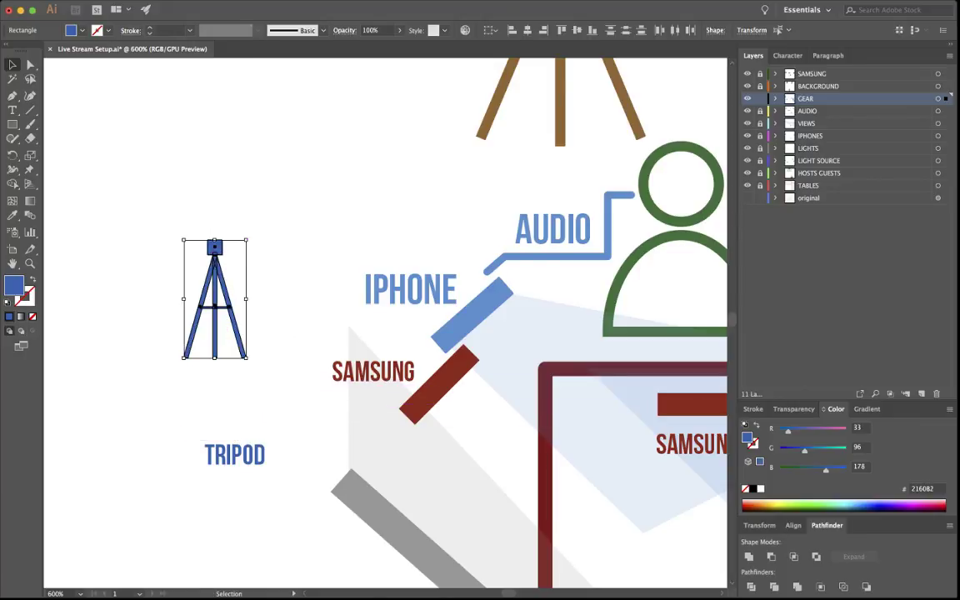
- Move the tripod beside the leftmost SAMSUNG label and centre the TRIPOD label directly beneath it
left_click_drag(214, 248, 294, 292)
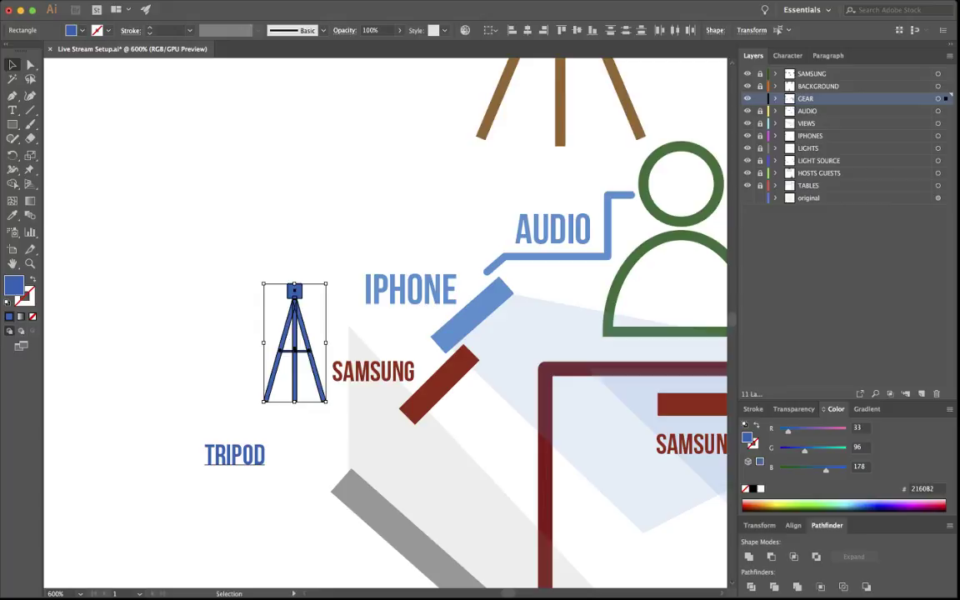
left_click_drag(235, 454, 294, 424)
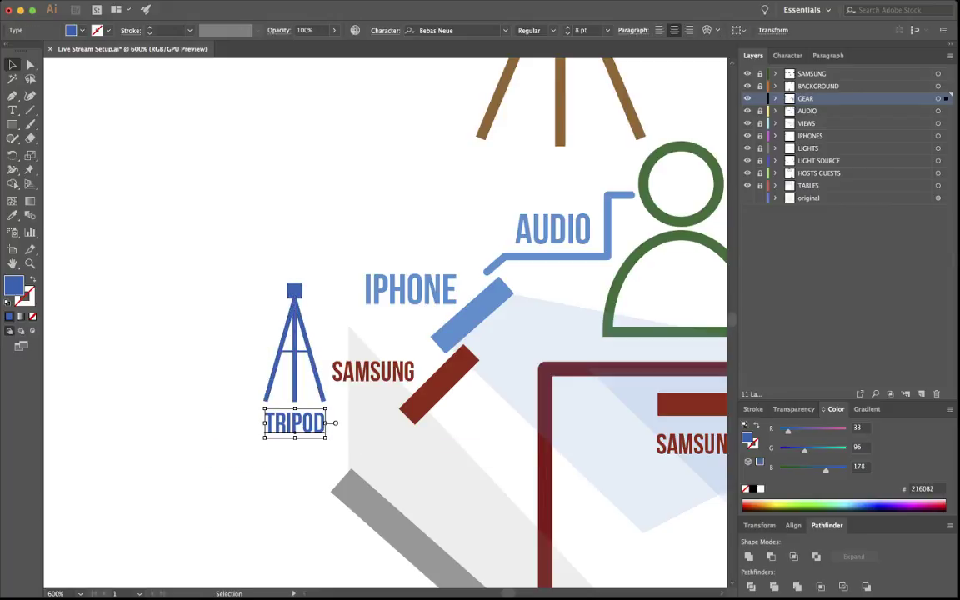
left_click(474, 437)
- Review the layout of the whole diagram, from the artwork easel and banners to the tables, lights and gear
left_click_drag(474, 437, 237, 380)
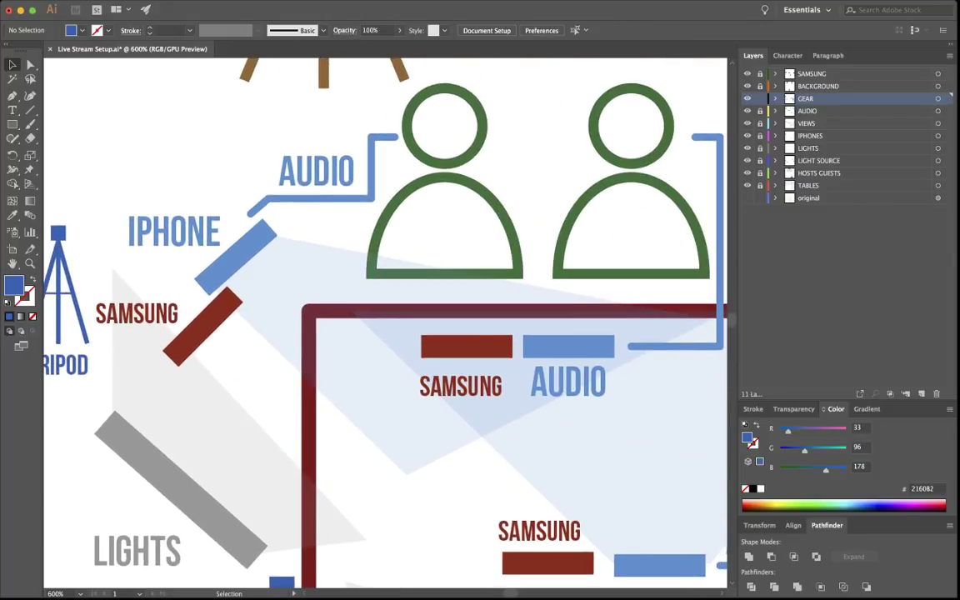
key("super+minus")
key("super+minus")
key("super+minus")
key("space")
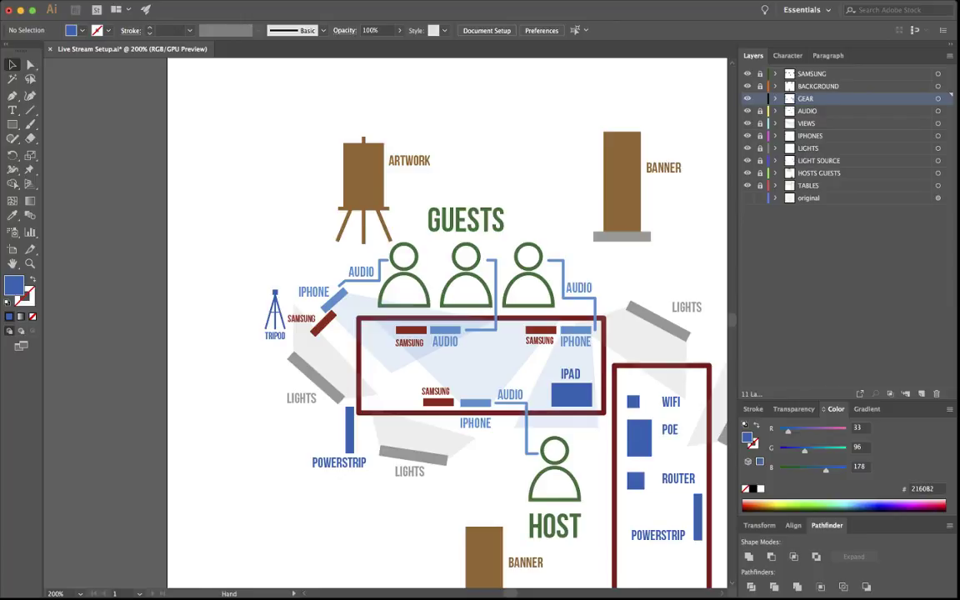
scroll(384, 325, "right", 5)
scroll(383, 325, "up", 1)
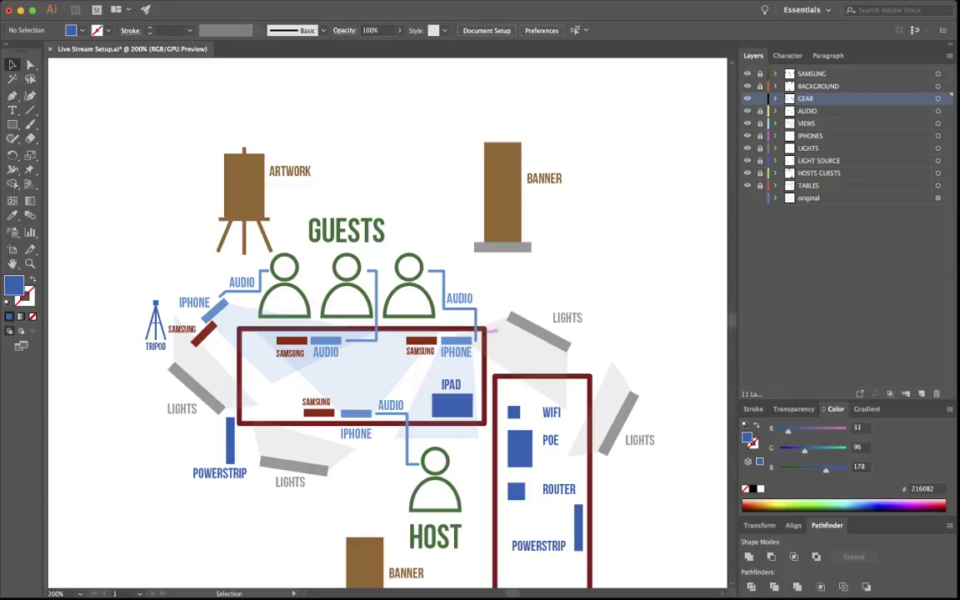
scroll(383, 325, "down", 3)
scroll(584, 354, "up", 1)
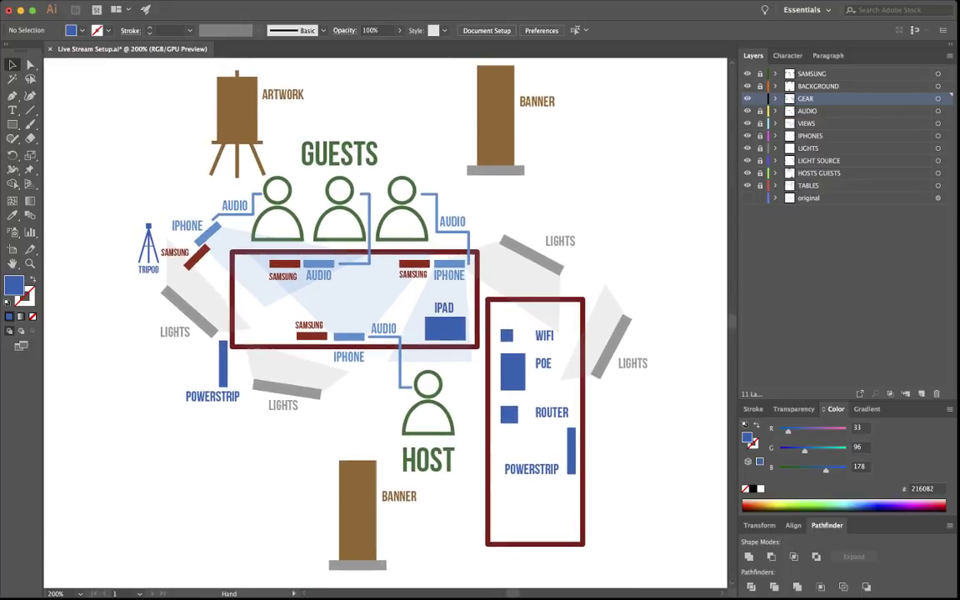
scroll(583, 354, "right", 1)
scroll(583, 354, "down", 1)
scroll(383, 325, "up", 2)
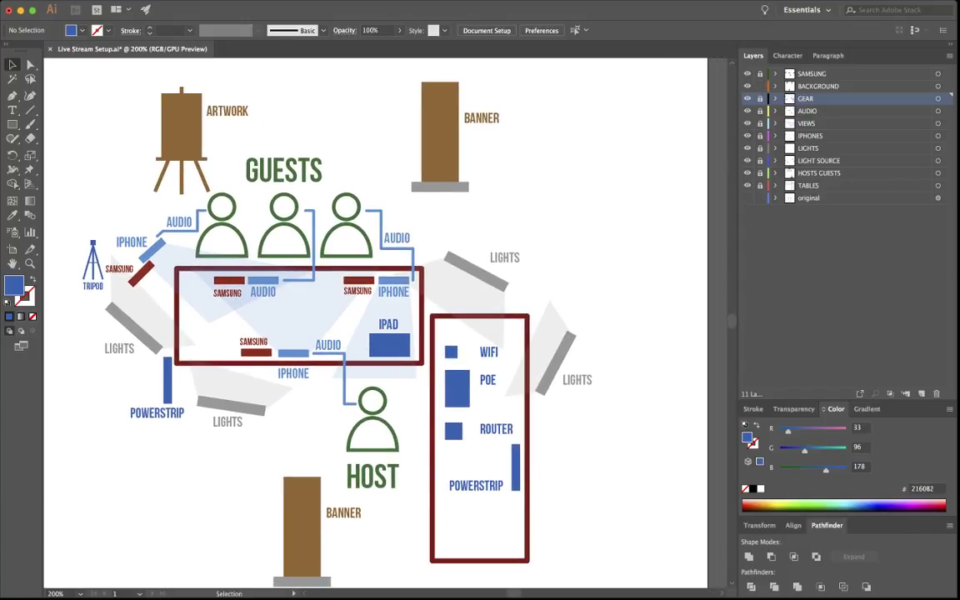
- Recolour the brown BACKGROUND layer artwork and labels to purple 996699, excluding the grey banner bases, and lock the layer
left_click(776, 86)
left_click(939, 86)
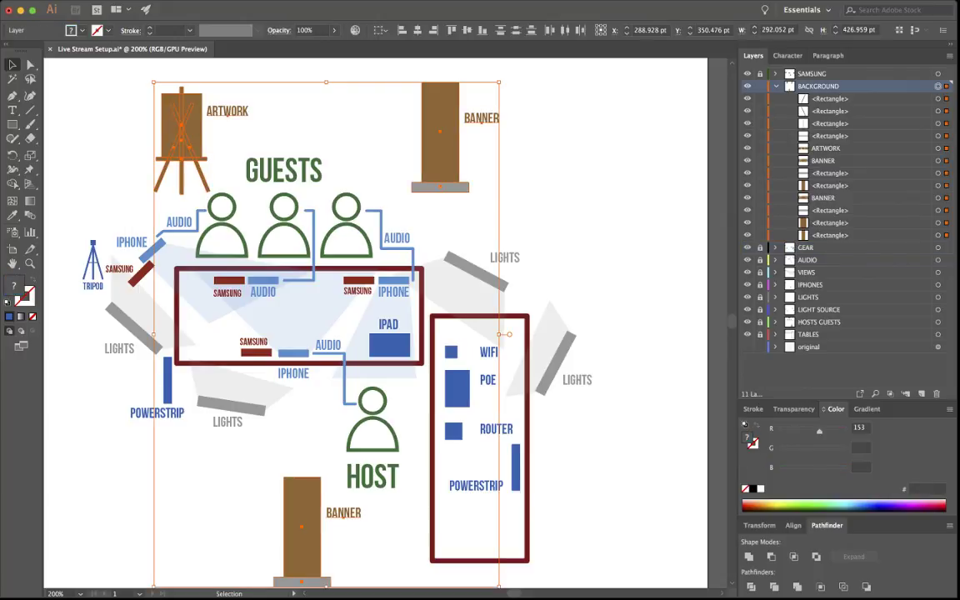
left_click(760, 173)
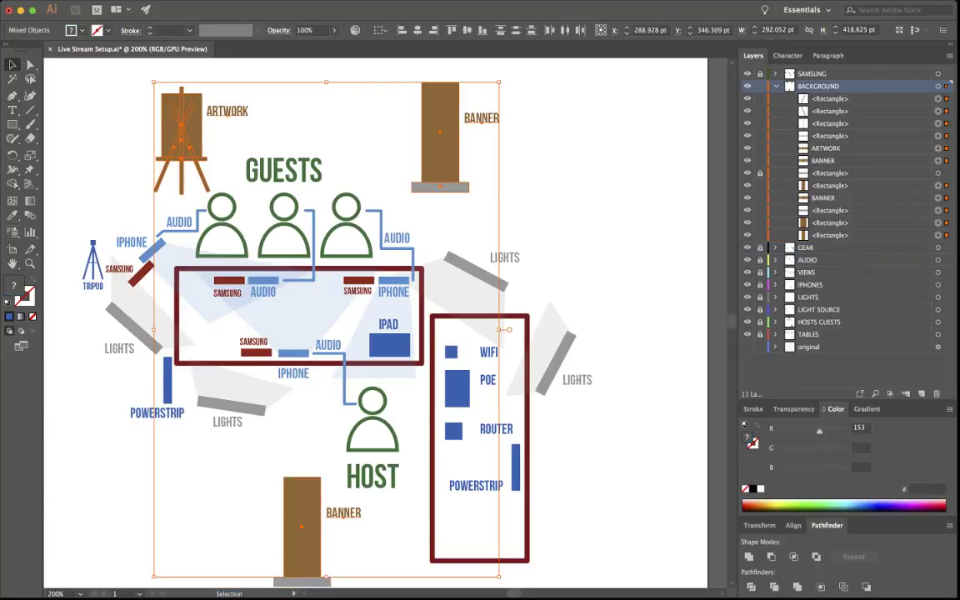
left_click(760, 210)
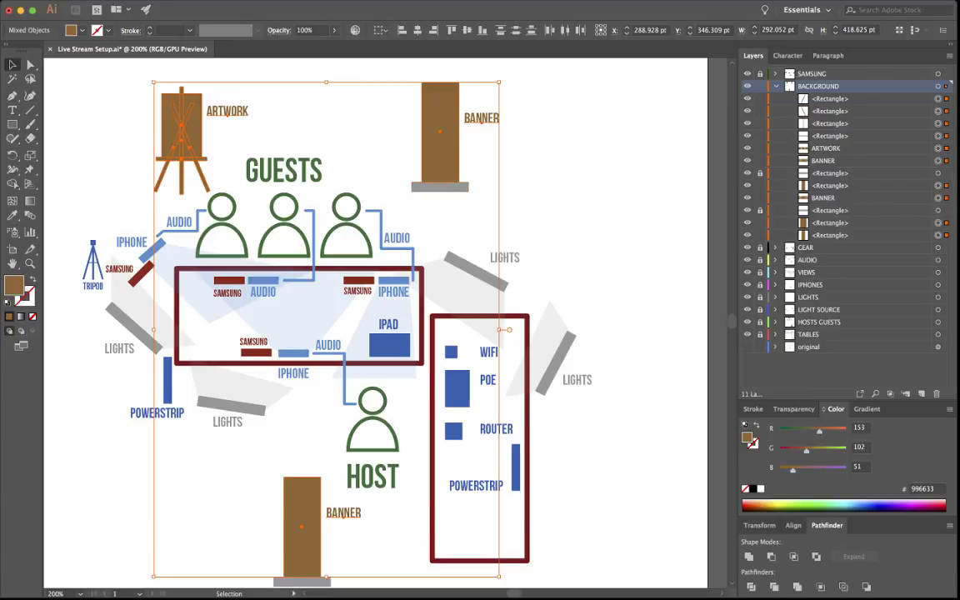
left_click_drag(792, 470, 819, 469)
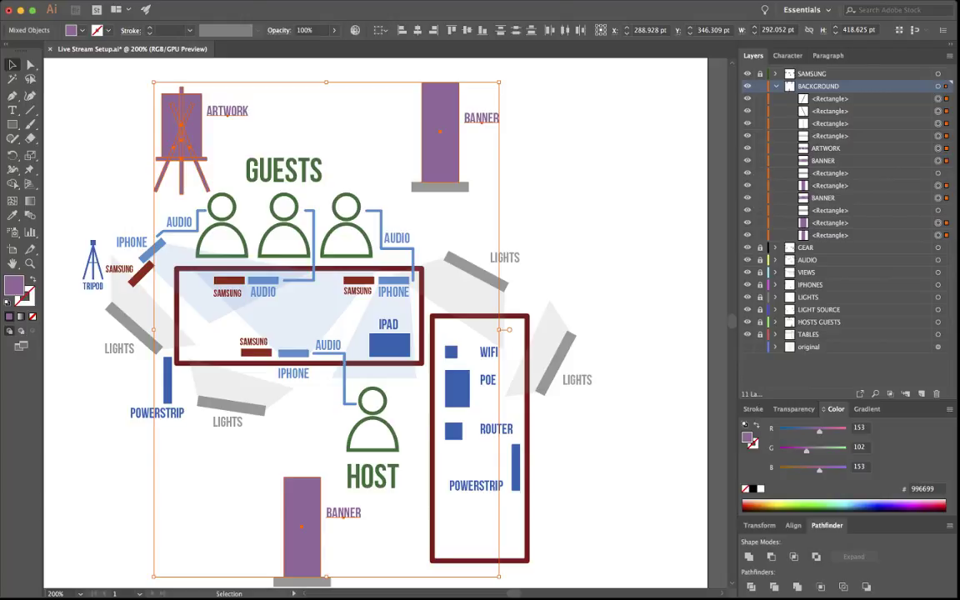
left_click(775, 86)
left_click(759, 86)
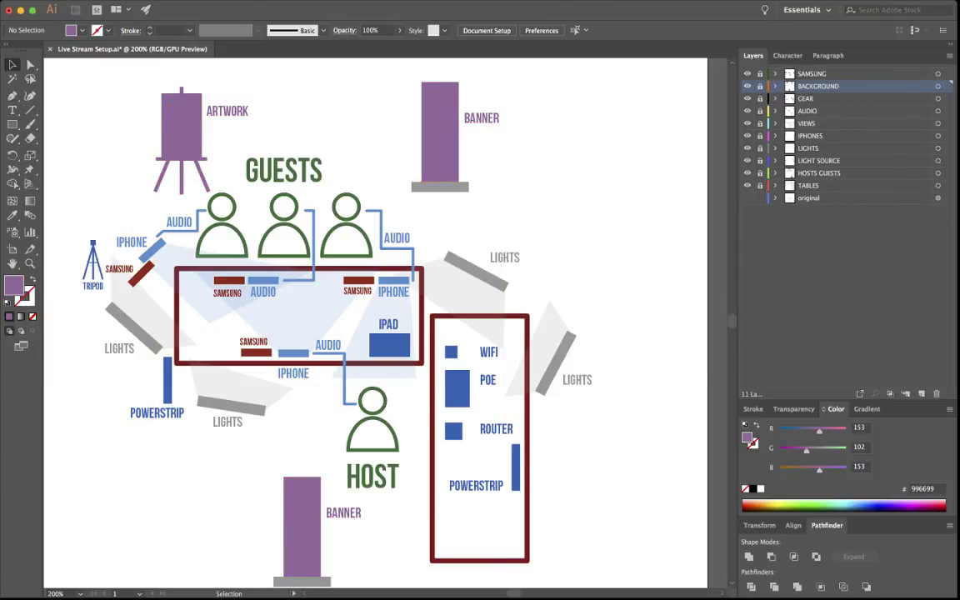
- Unlock the layers from SAMSUNG to TABLES and enlarge the entire diagram proportionally to about 527 by 522 pt
key("super+0")
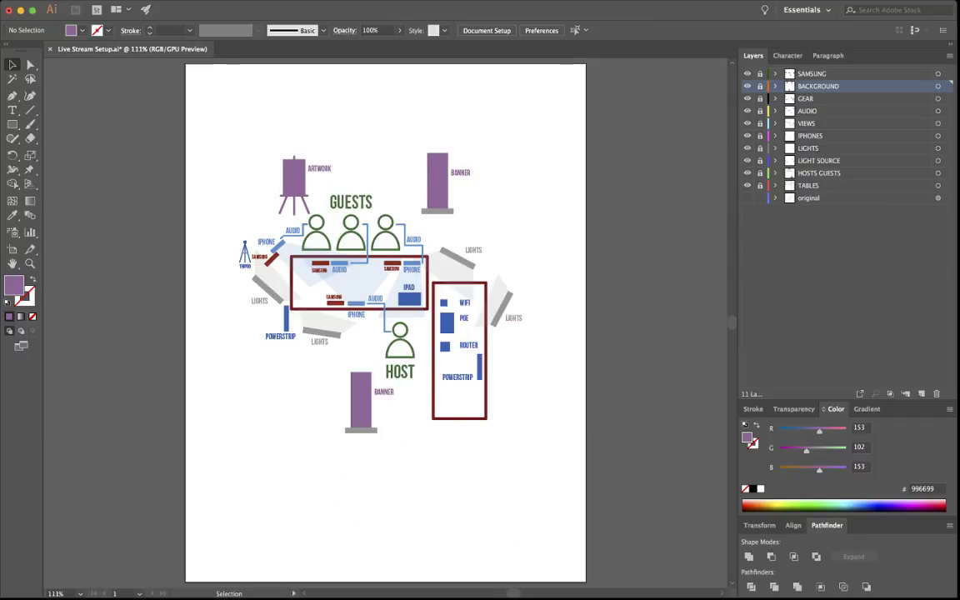
left_click_drag(760, 73, 760, 185)
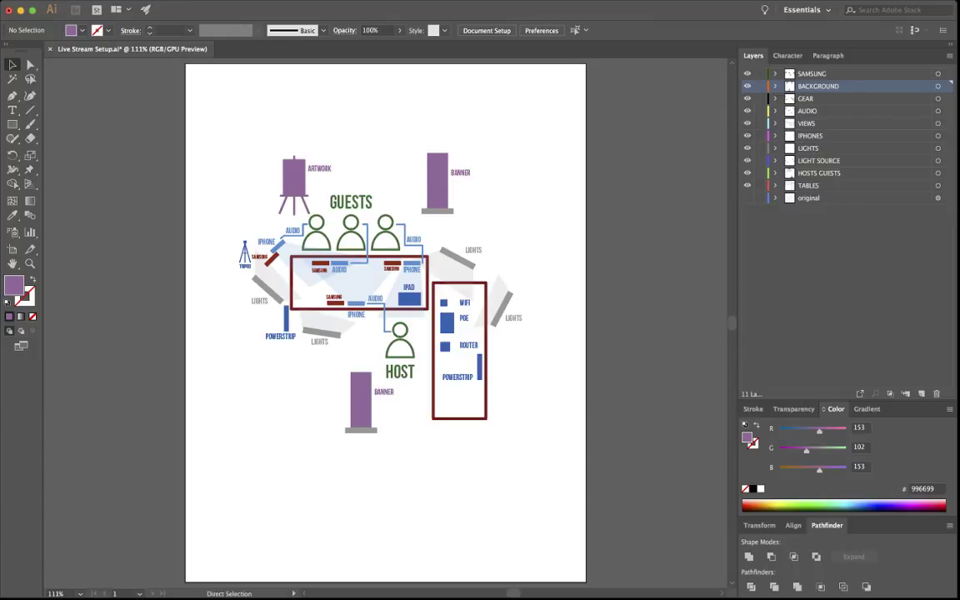
key("super+a")
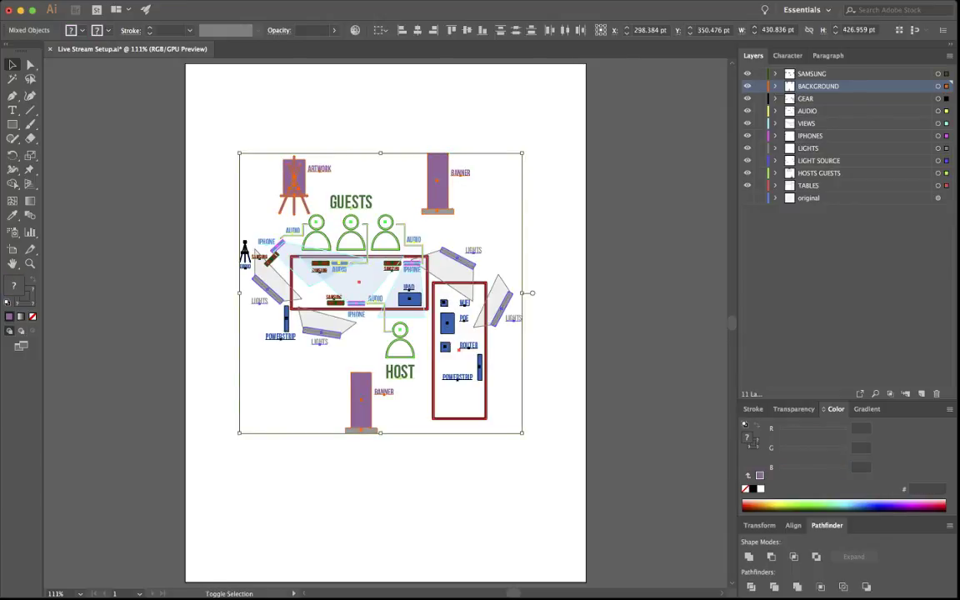
left_click_drag(523, 433, 555, 465)
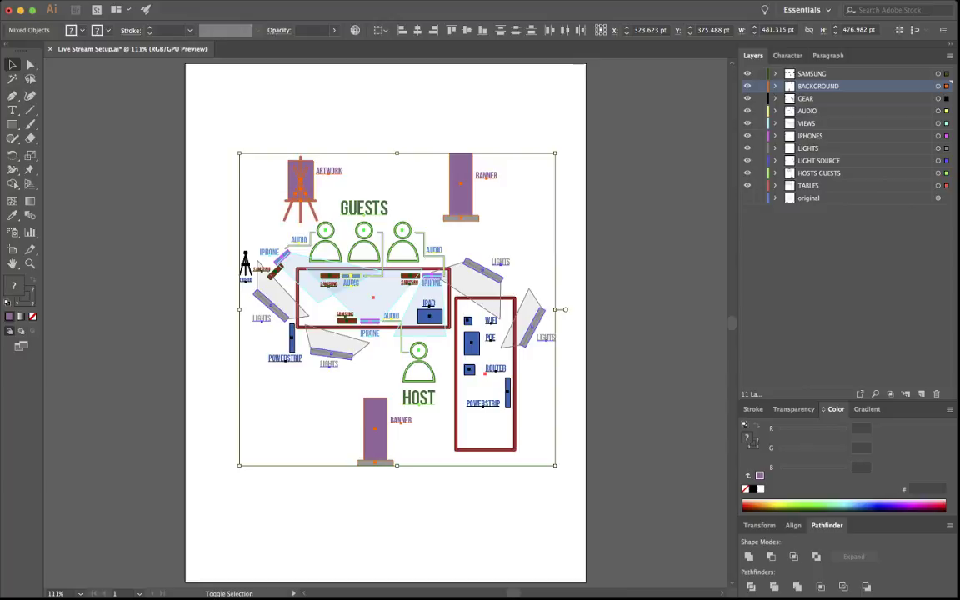
left_click_drag(239, 154, 210, 124)
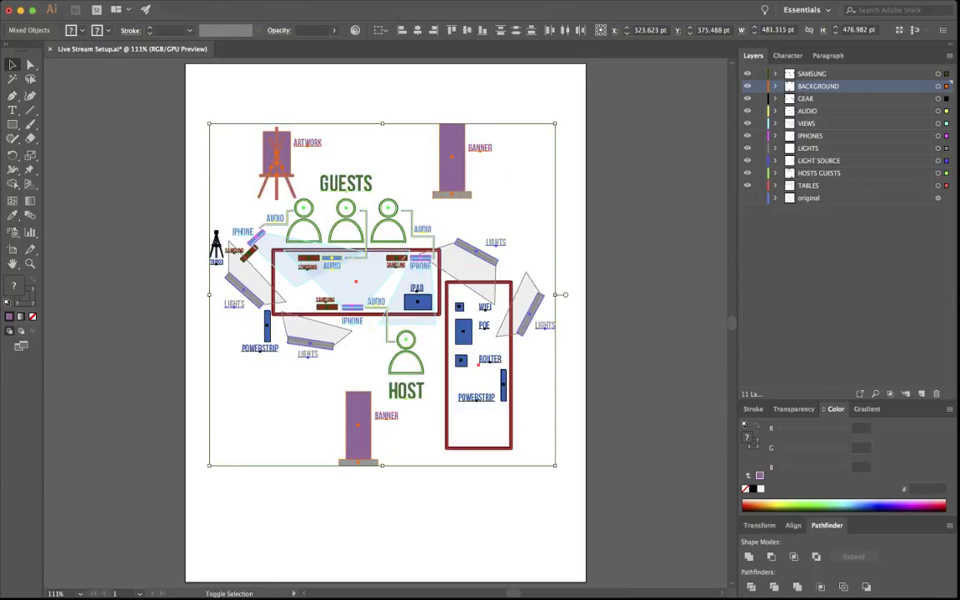
key("super+shift+a")
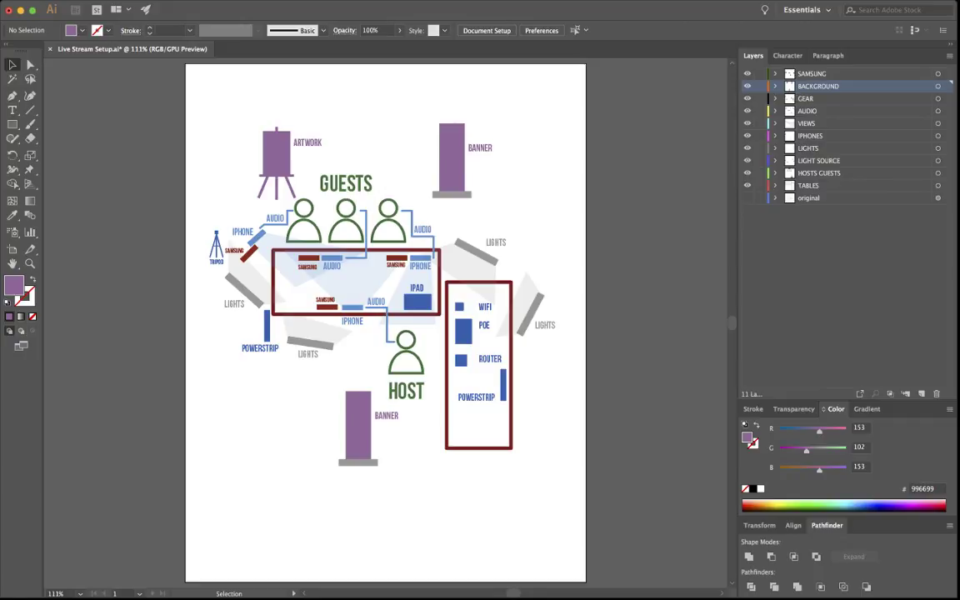
- Move the entire diagram down the artboard and slightly right, leaving empty space above the artwork
key("super+a")
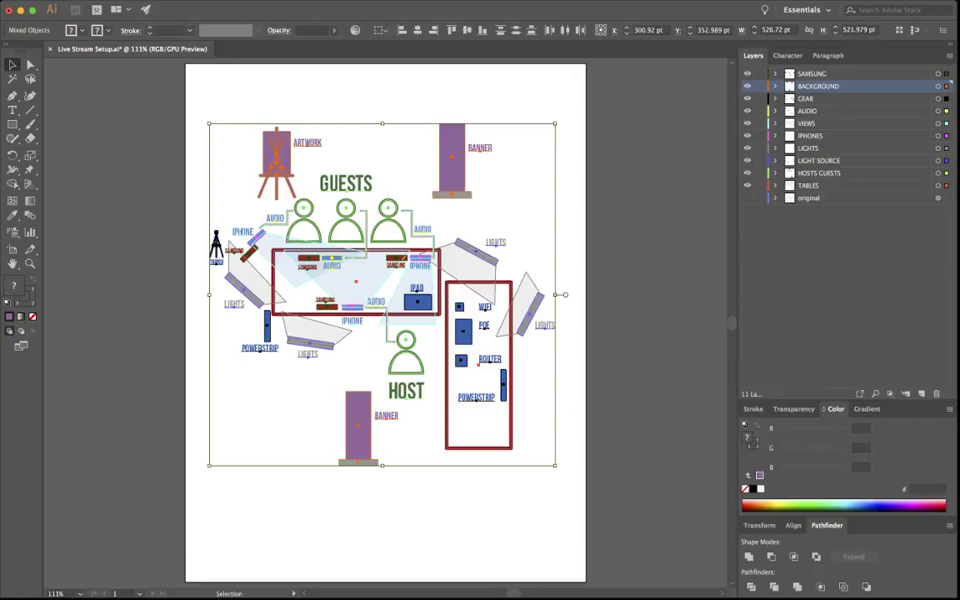
left_click_drag(376, 399, 383, 475)
key("super+shift+a")
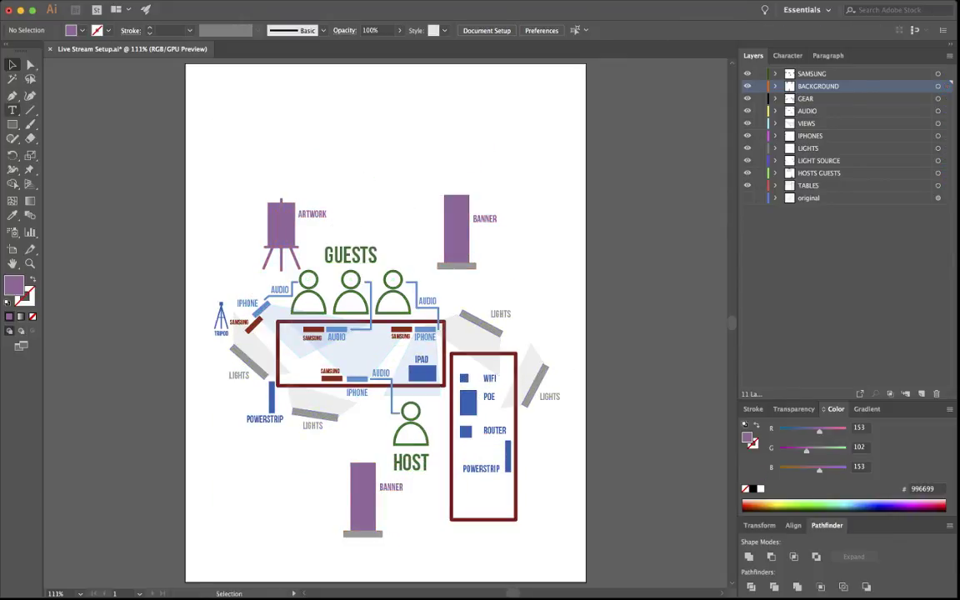
- Lock the layers from SAMSUNG to TABLES and add a new top layer named STUDIO
left_click(12, 109)
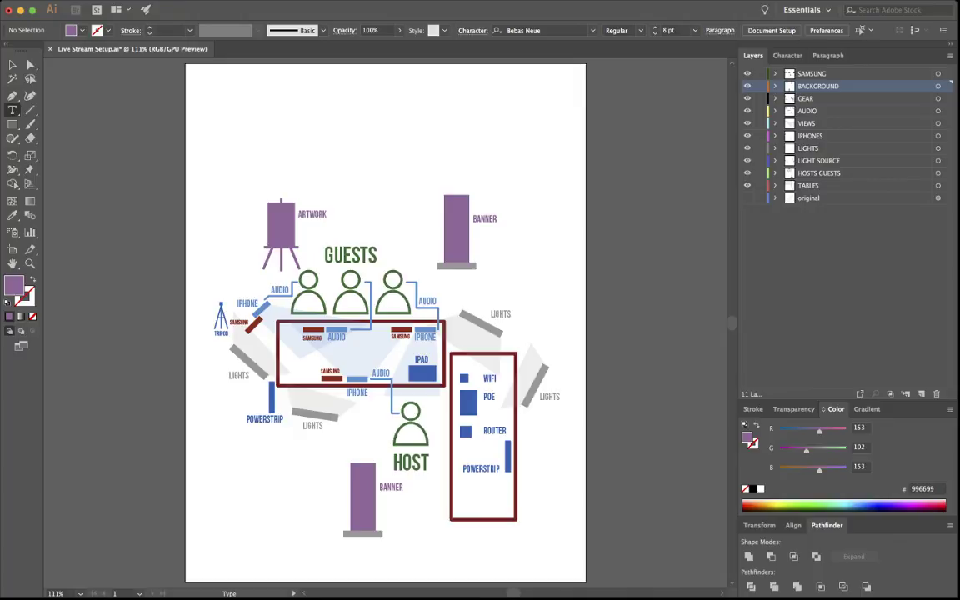
left_click(759, 73)
left_click_drag(759, 86, 759, 185)
left_click(833, 73)
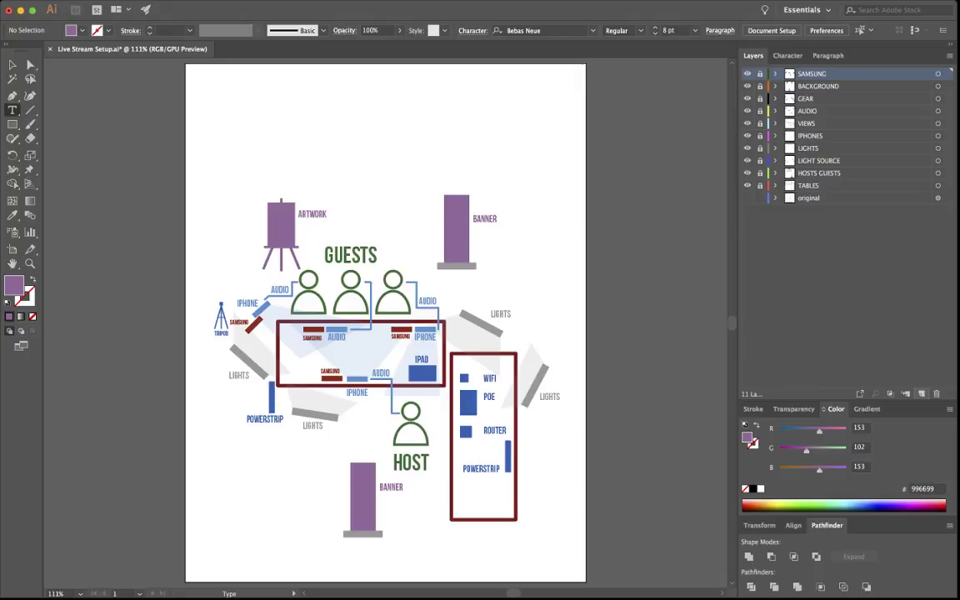
left_click(922, 394)
double_click(809, 74)
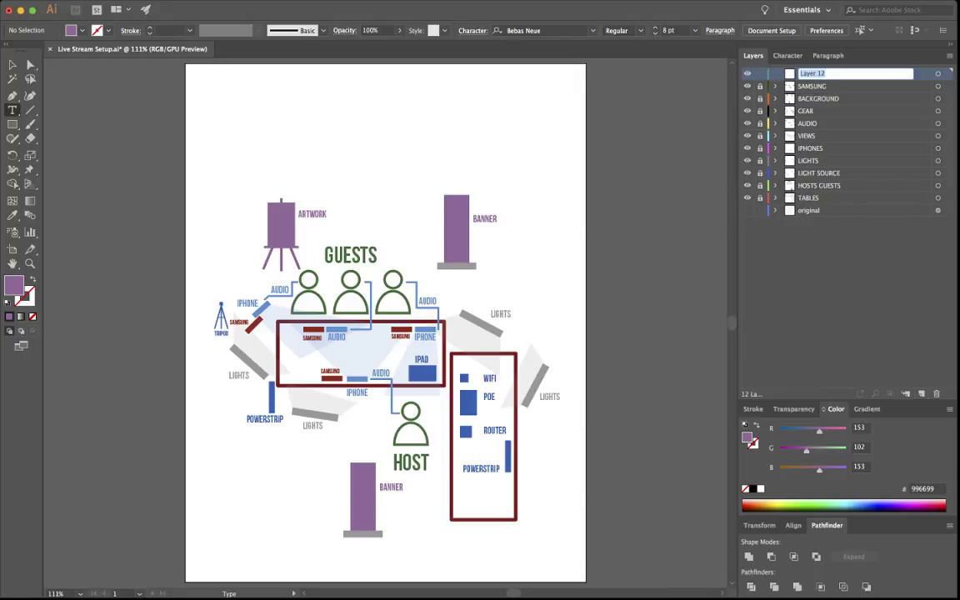
type("STUDIO")
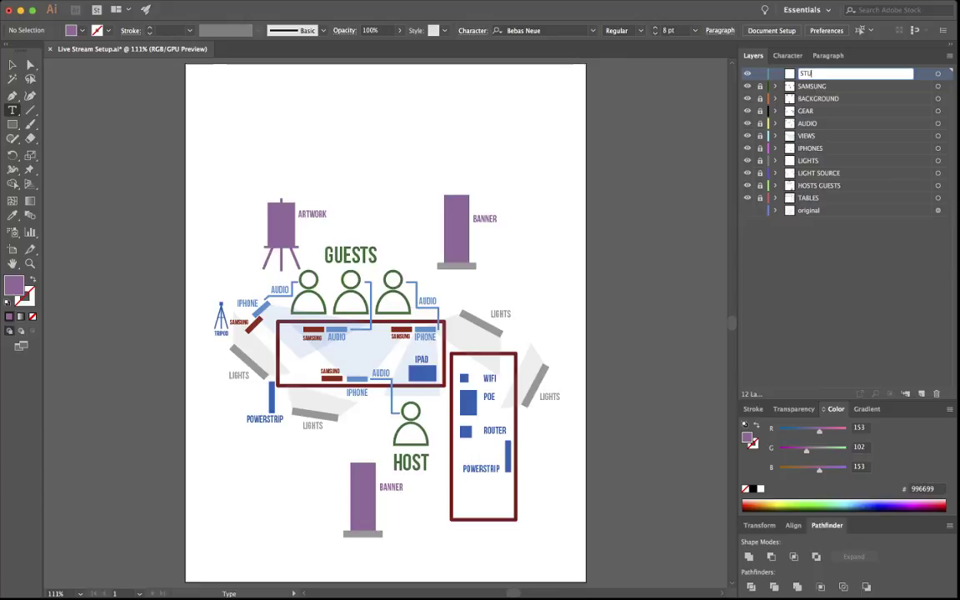
key("Return")
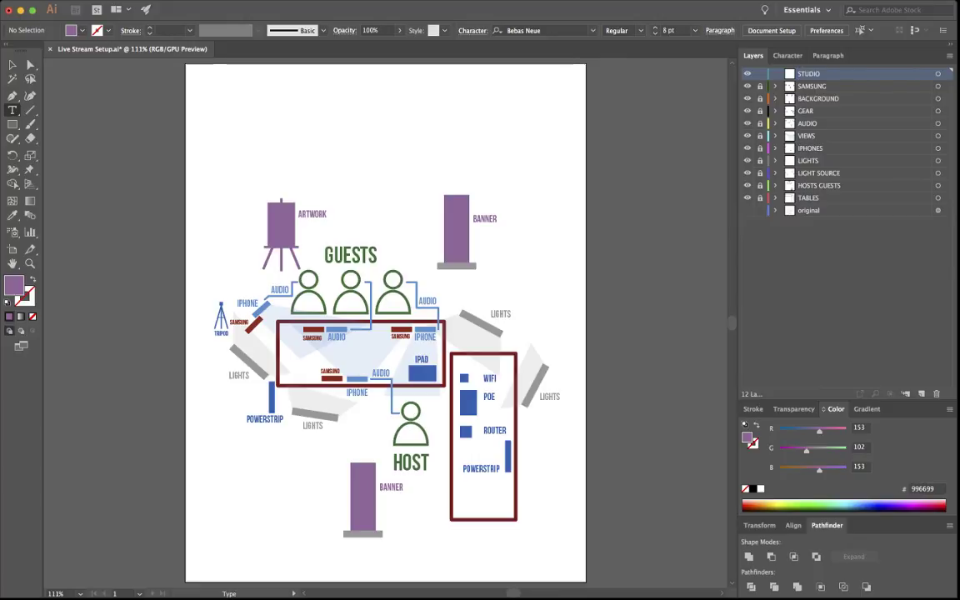
- Add a STORE label in the empty area above the artwork, at 14 pt with a red fill of RGB 191, 0, 0
left_click(380, 116)
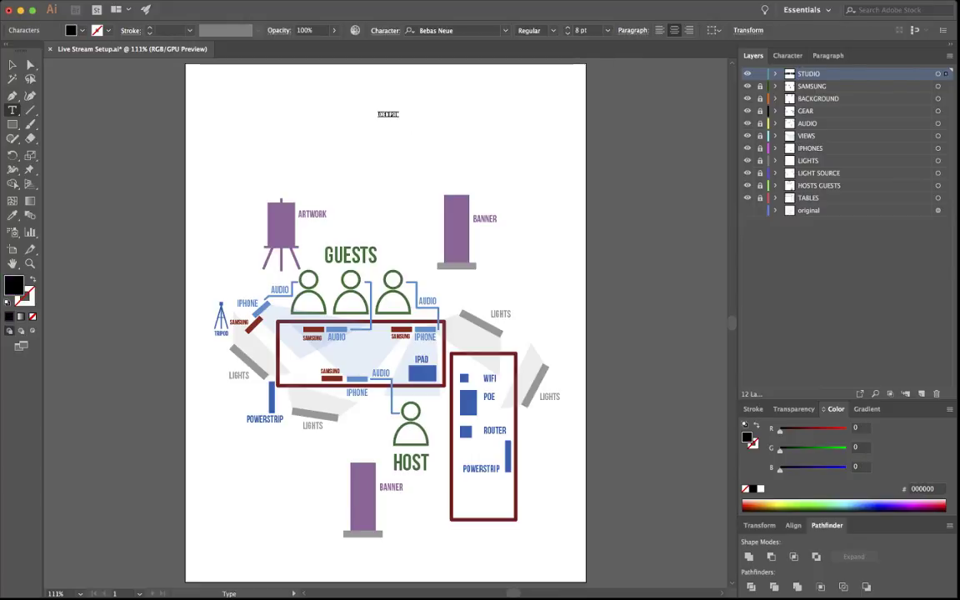
type("STUDIO")
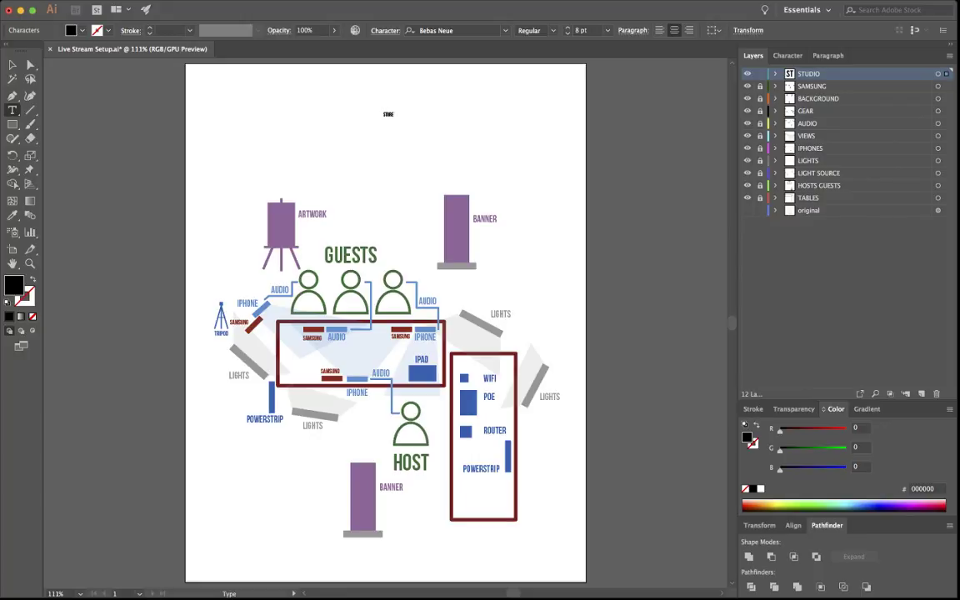
key("Escape")
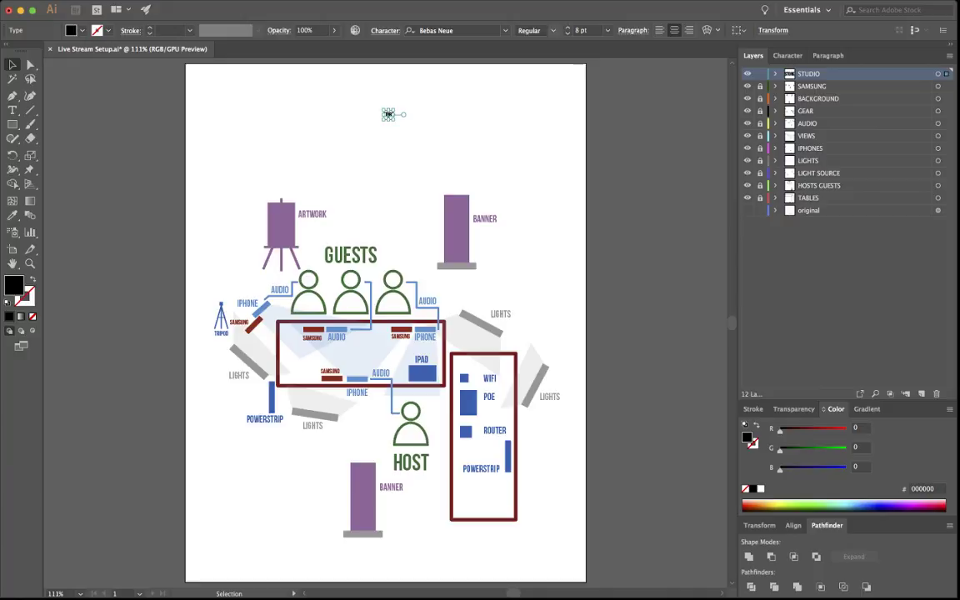
key("super+shift+period")
key("super+shift+period")
key("super+shift+period")
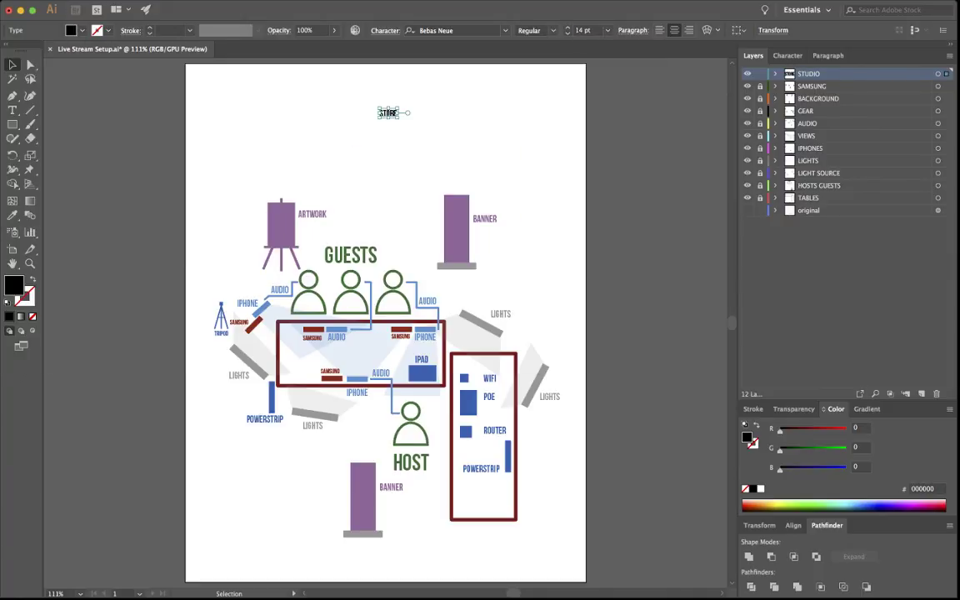
left_click_drag(780, 431, 829, 431)
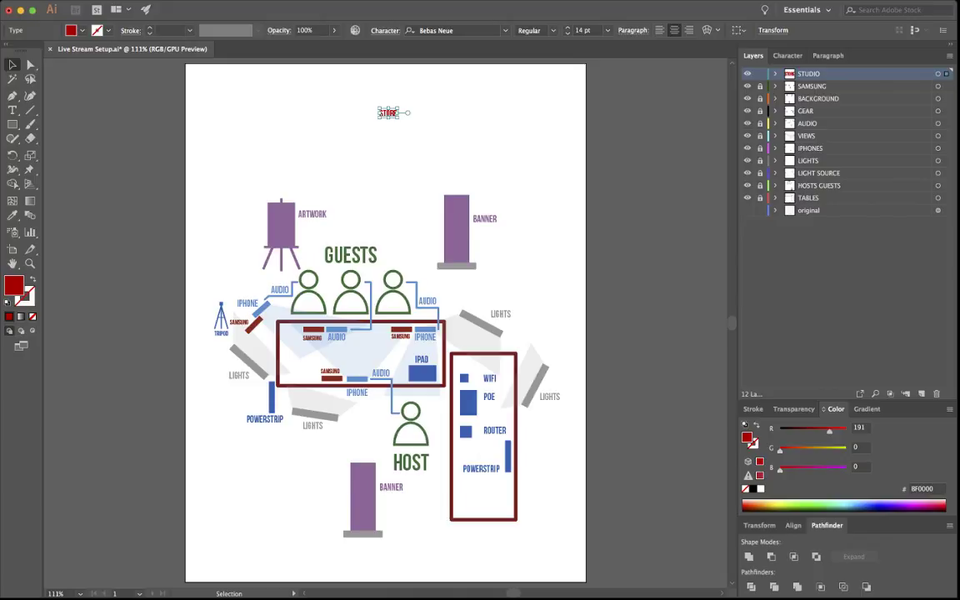
key("super+shift+a")
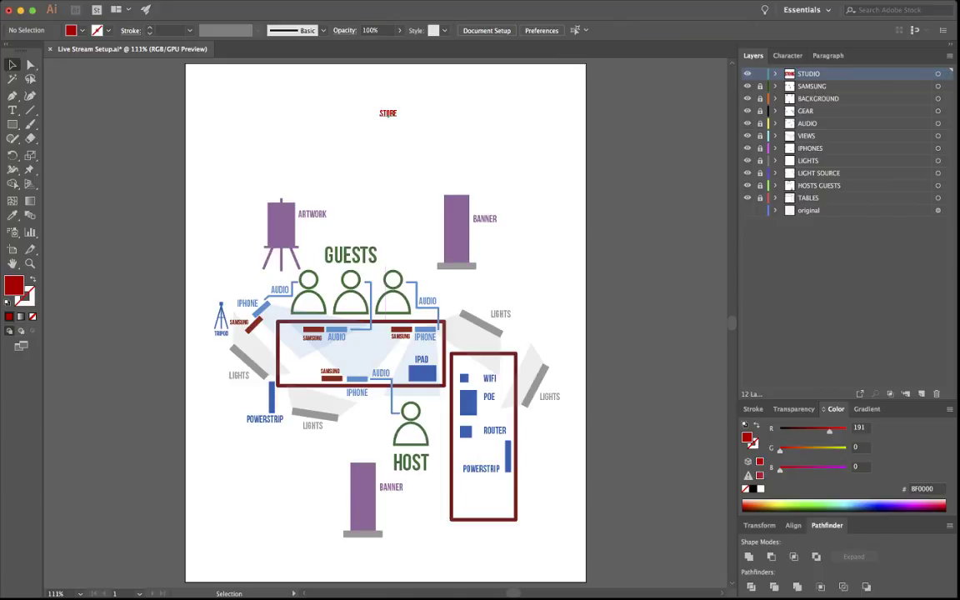
- Copy the STORE label below the lower banner and change the copy's text to WALL
left_click_drag(390, 114, 396, 558)
left_click_drag(408, 563, 408, 563)
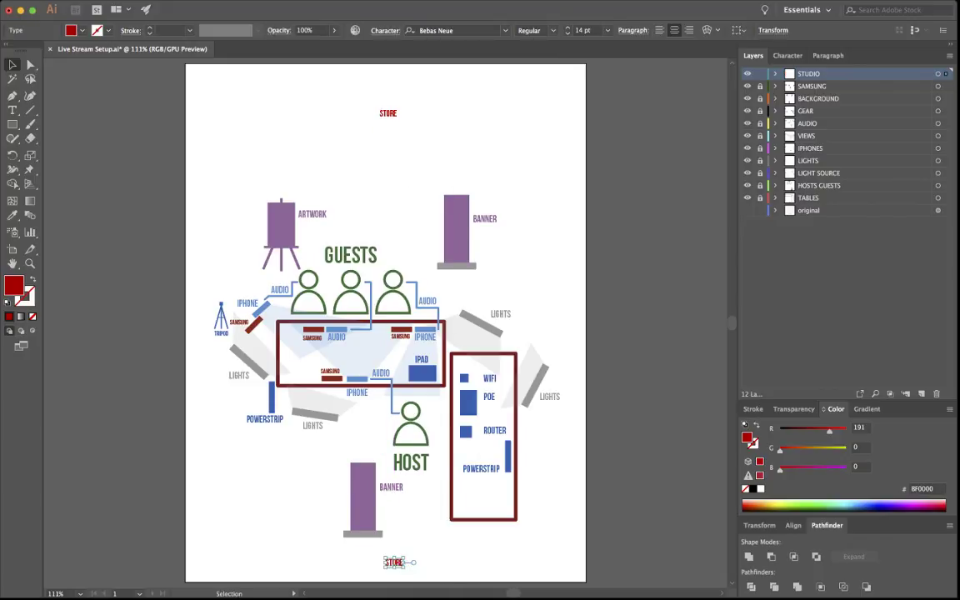
key("t")
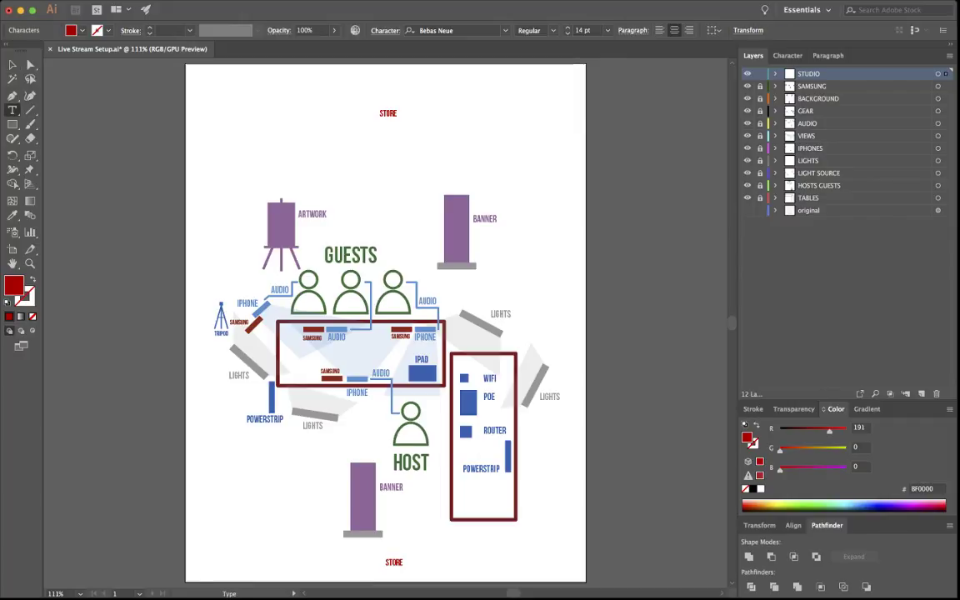
double_click(389, 562)
type("WALL")
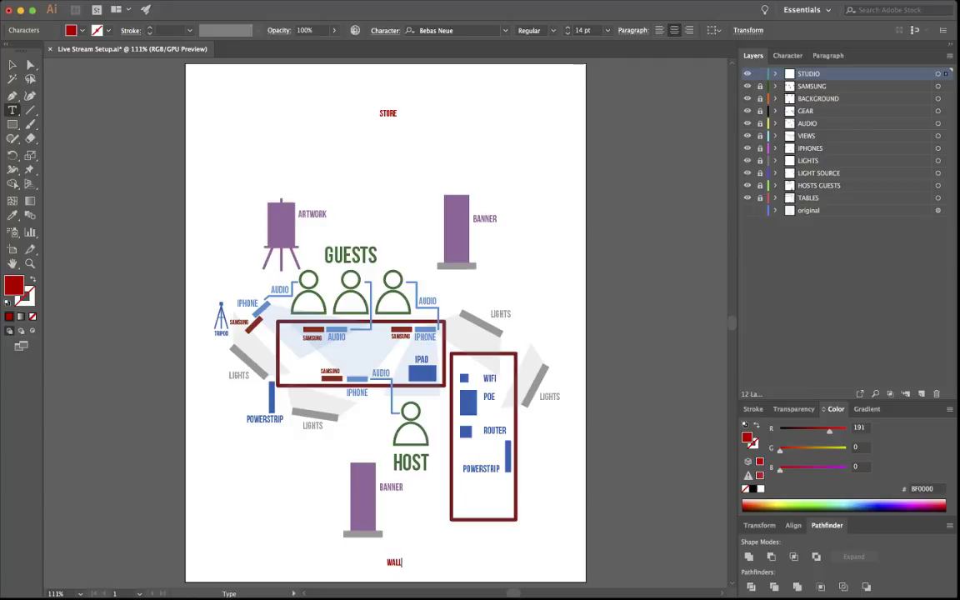
key("Escape")
key("super+shift+a")
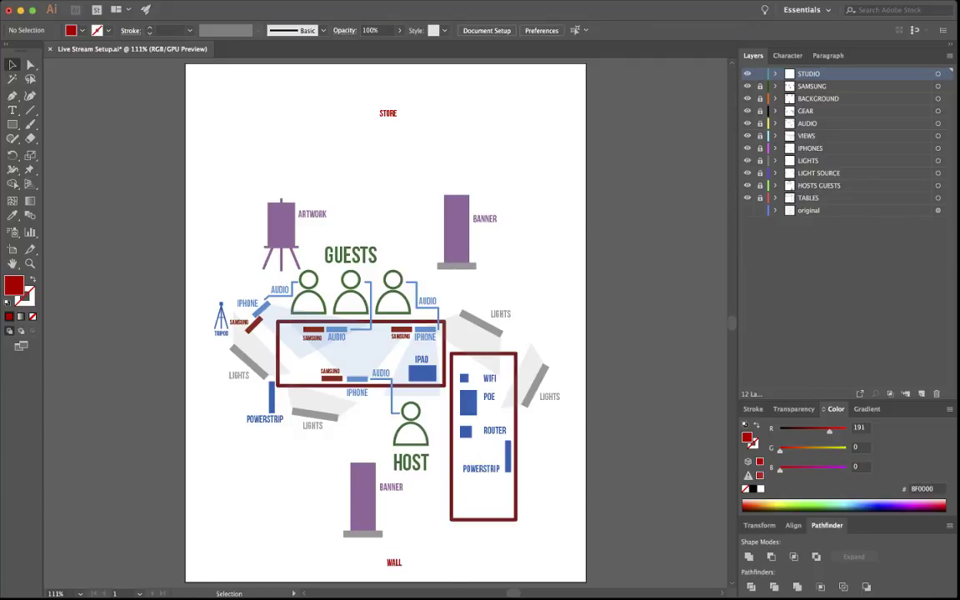
- Copy the WALL label to the left and right sides of the diagram, and move the STORE label down closer to the artwork
left_click_drag(394, 566, 200, 430)
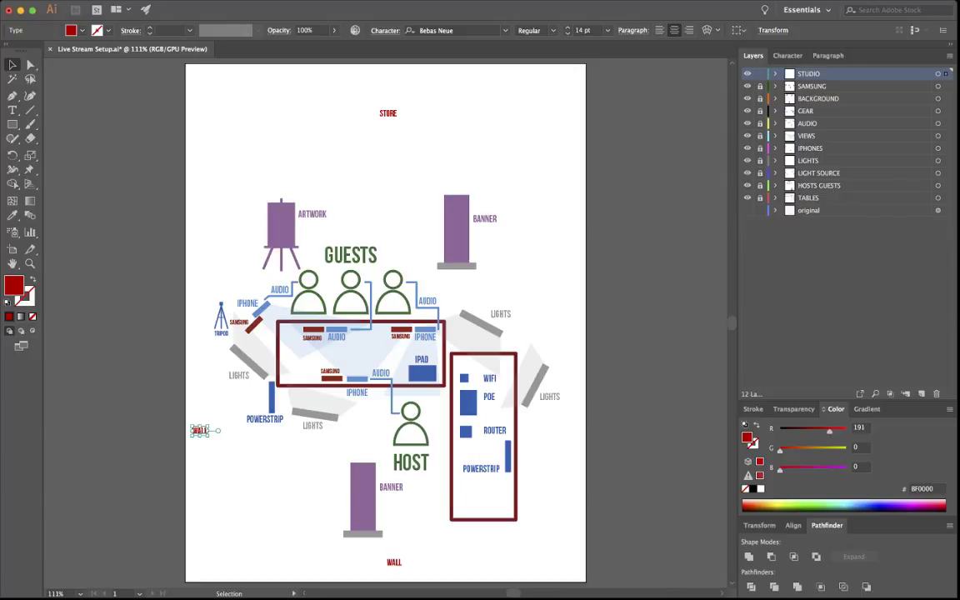
left_click_drag(395, 563, 567, 311)
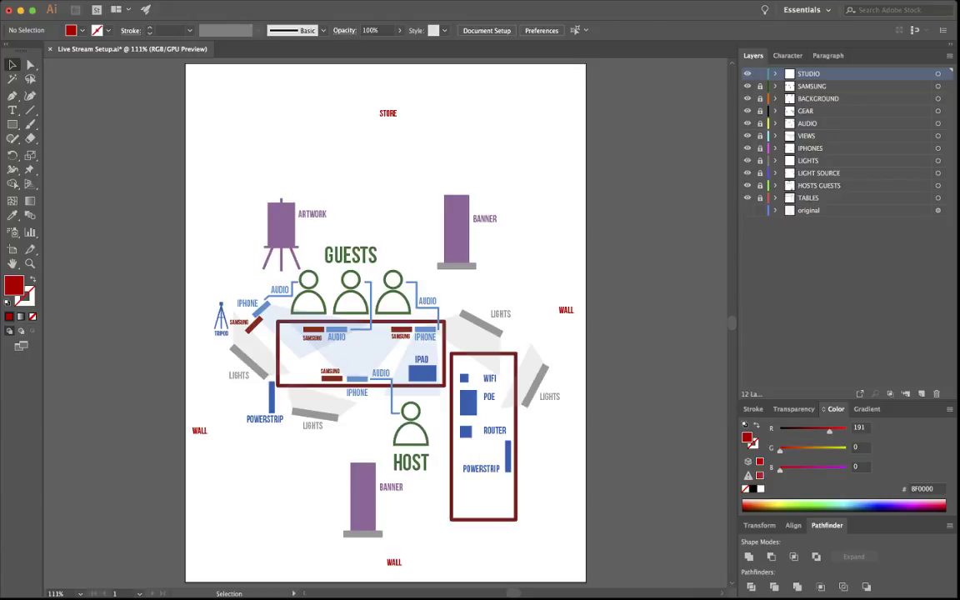
left_click_drag(567, 311, 595, 424)
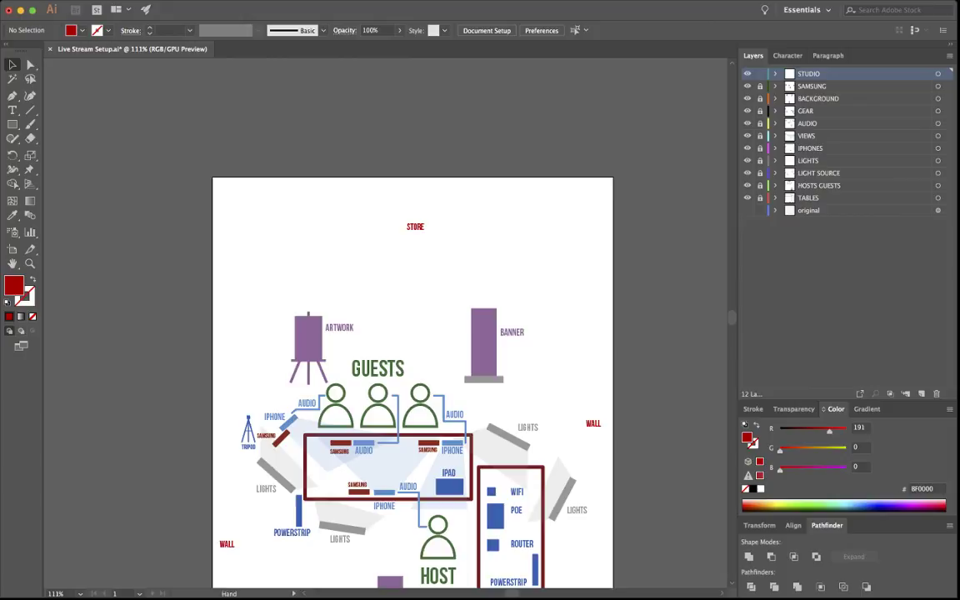
left_click_drag(415, 227, 404, 275)
key("super+shift+a")
- Add a five-line heading in the artboard's upper-left corner reading SAM FLAX, ART IS KING, PODCASTS, INTERVIEWS, LIVESTREAM
key("t")
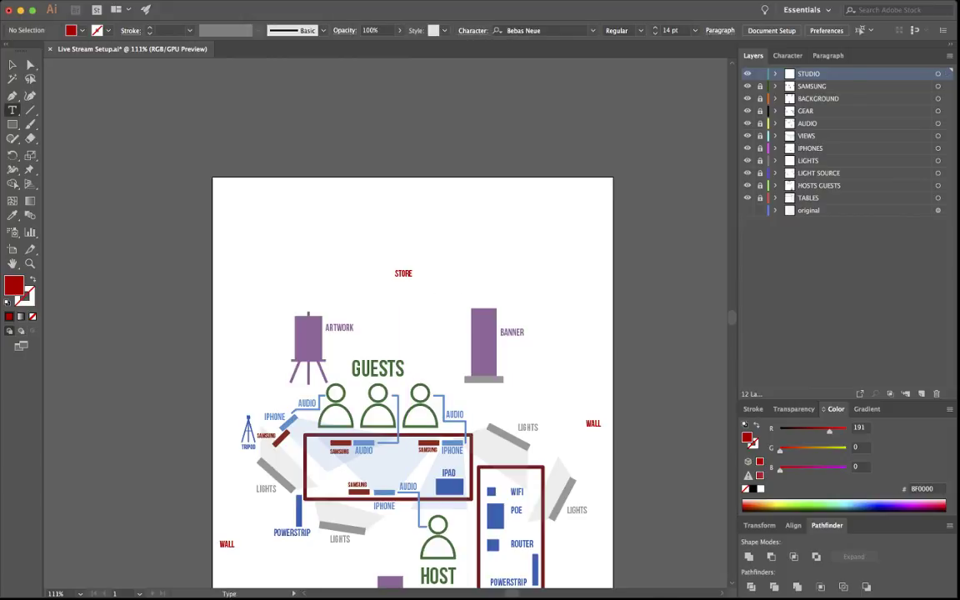
left_click(246, 193)
type("SAM FLAX")
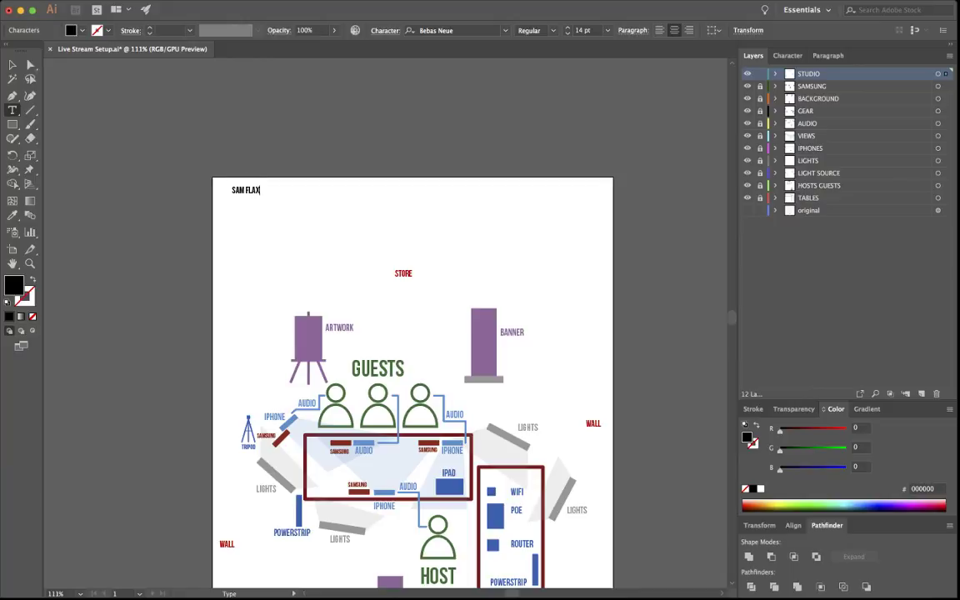
key("Return")
type("ART IS KING")
key("Return")
type("PODCASTS")
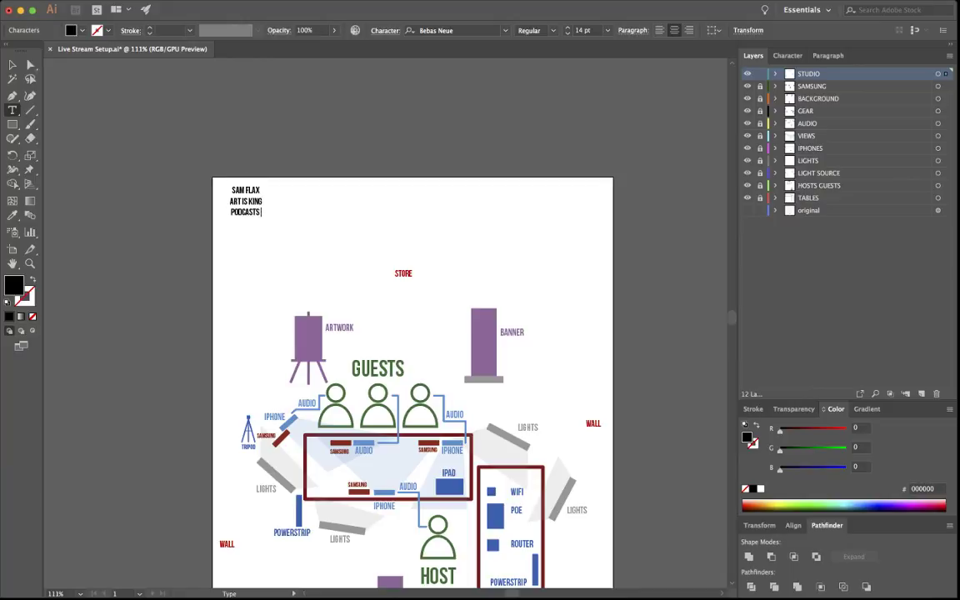
key("Return")
type("INTERVIEWS")
key("Return")
type("LIVESREA")
key("BackSpace")
key("BackSpace")
key("BackSpace")
type("TREAM")
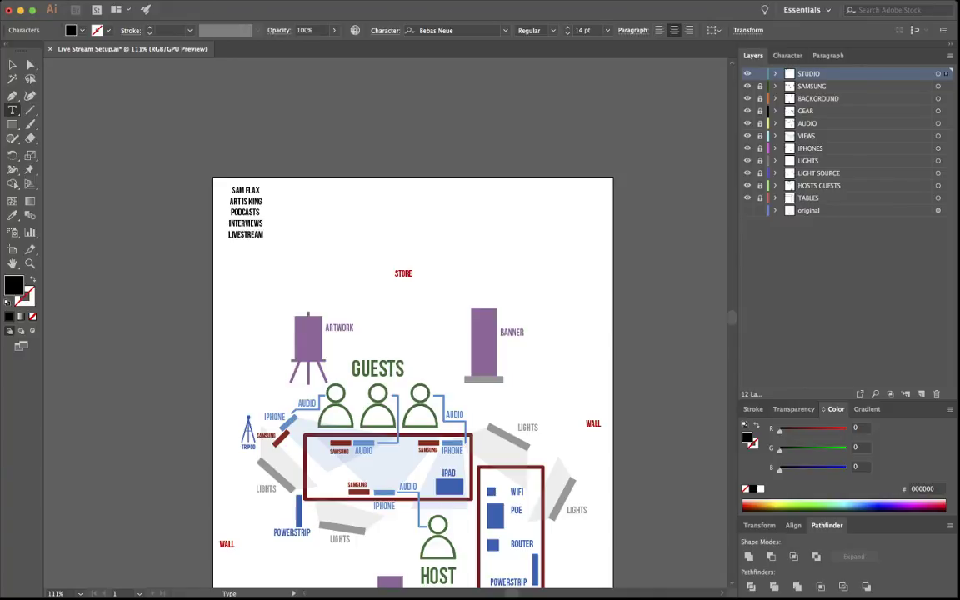
- Set the heading to 24 pt with left alignment and position it just inside the artboard's upper-left corner
key("Escape")
left_click(608, 30)
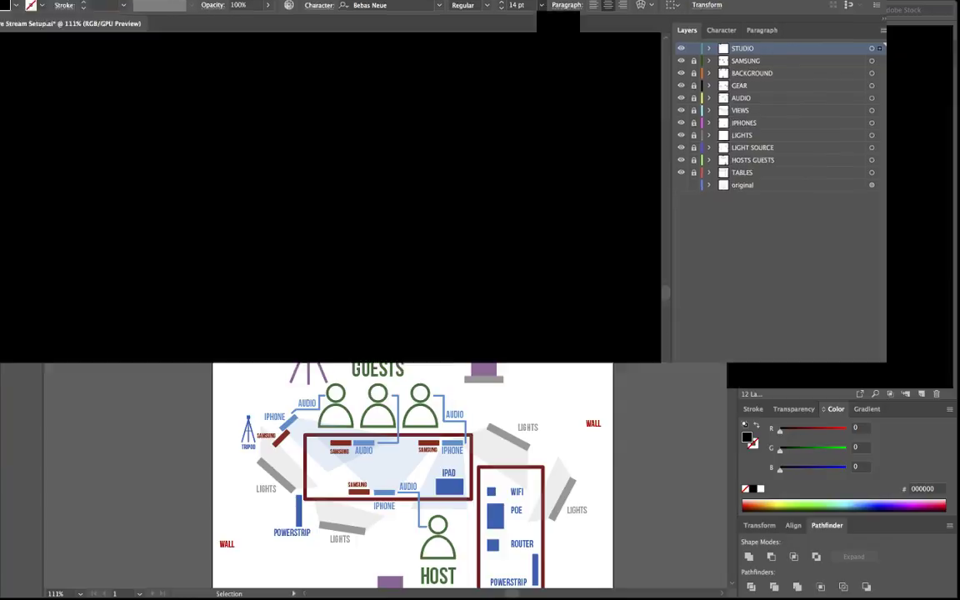
left_click(616, 182)
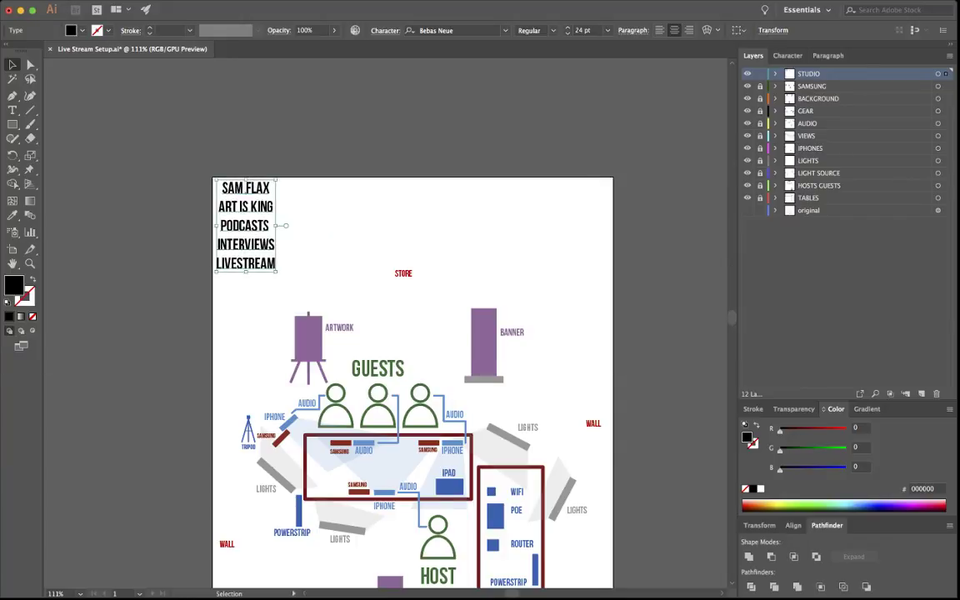
key("super+shift+l")
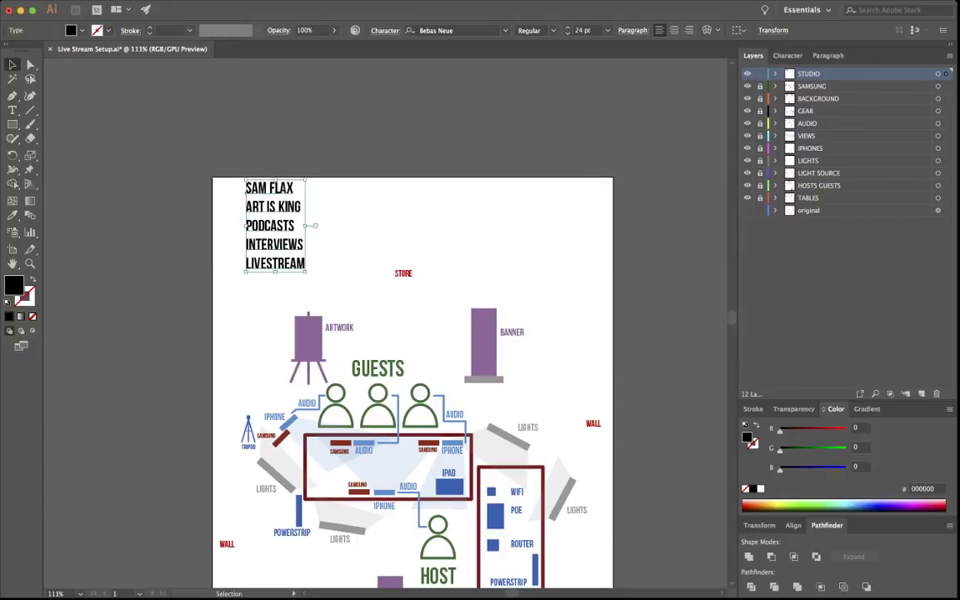
left_click_drag(302, 250, 279, 259)
- Apply the STORE label's red text style to the five-line heading
left_click(12, 215)
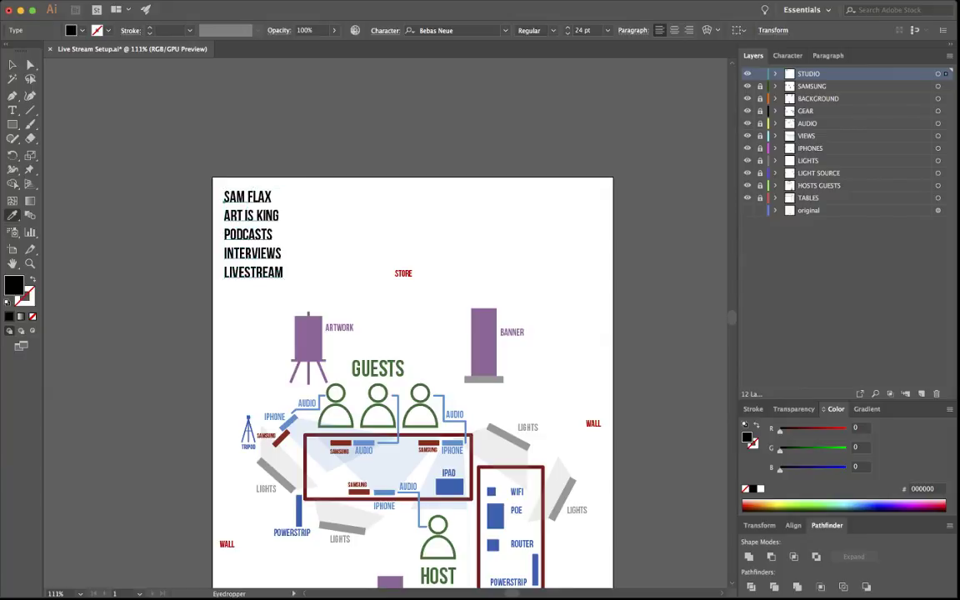
left_click(403, 273)
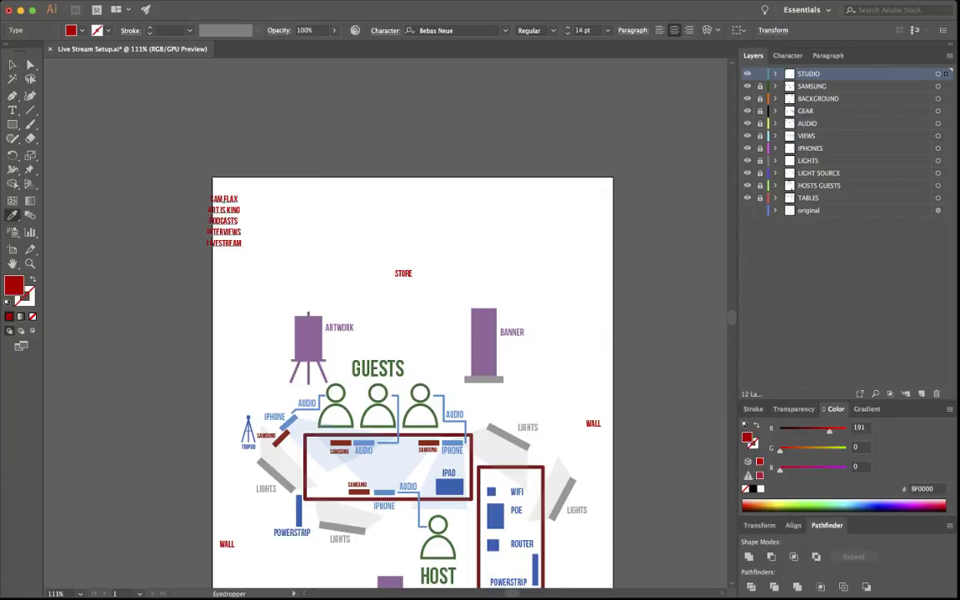
key("v")
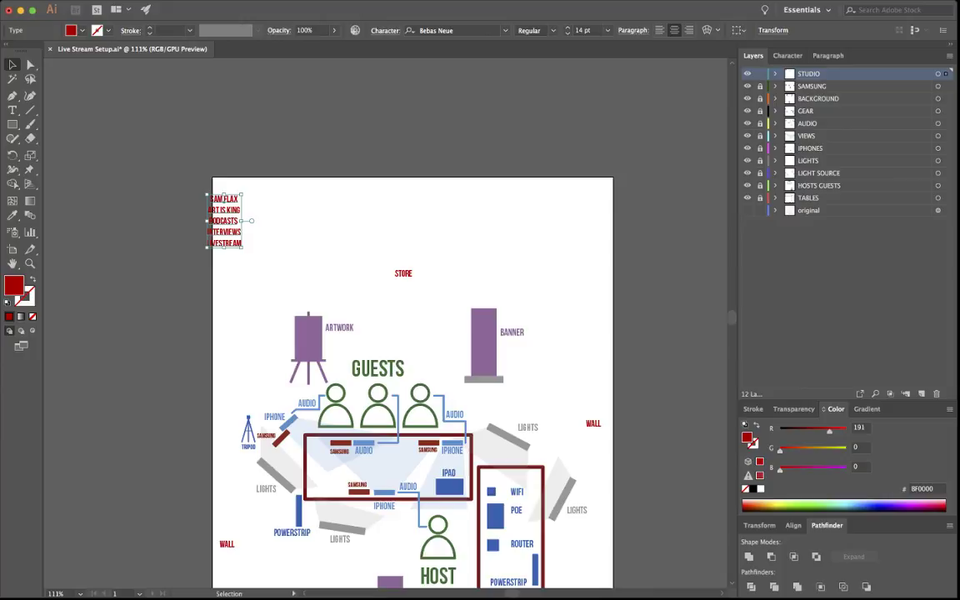
- Left-align the red heading again and resize its text to 24 pt
left_click(608, 30)
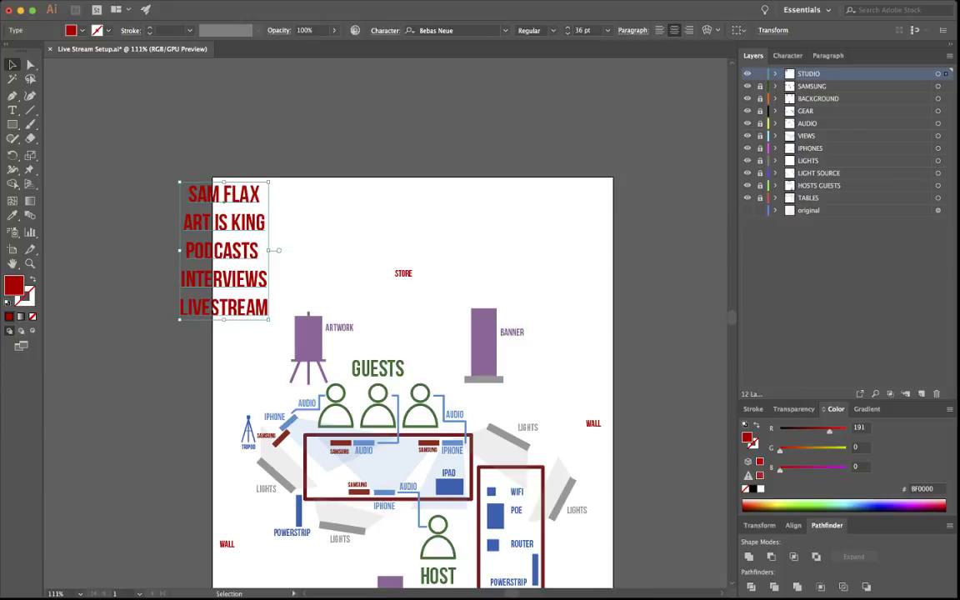
left_click(659, 30)
left_click(607, 30)
left_click(588, 154)
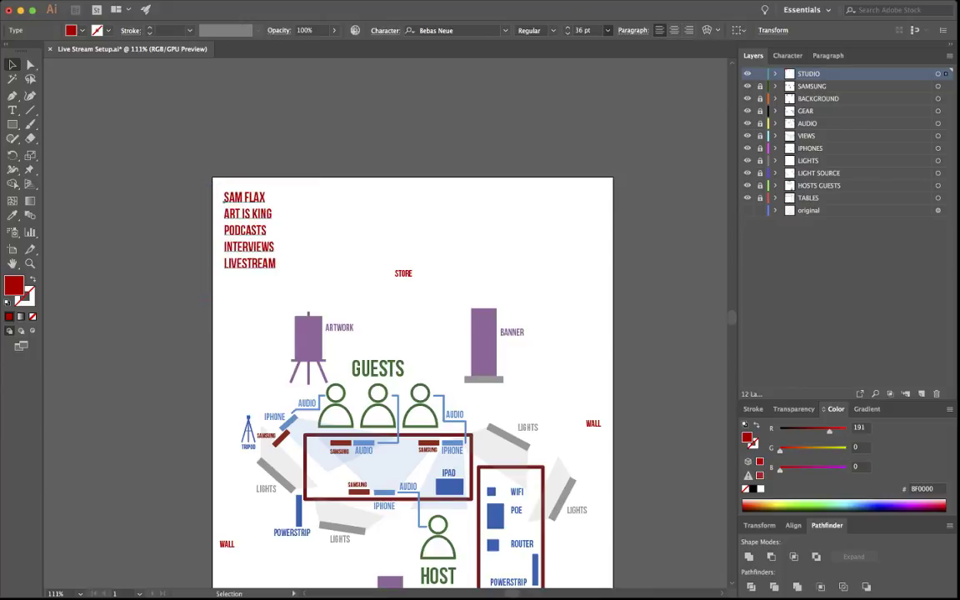
key("super+shift+comma")
key("super+shift+comma")
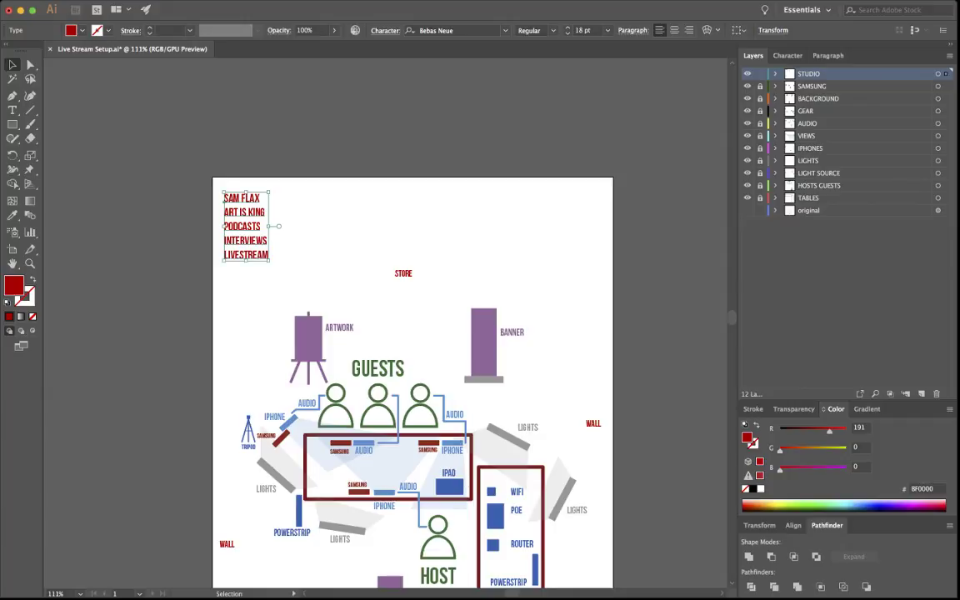
key("super+shift+period")
key("super+shift+period")
key("super+shift+period")
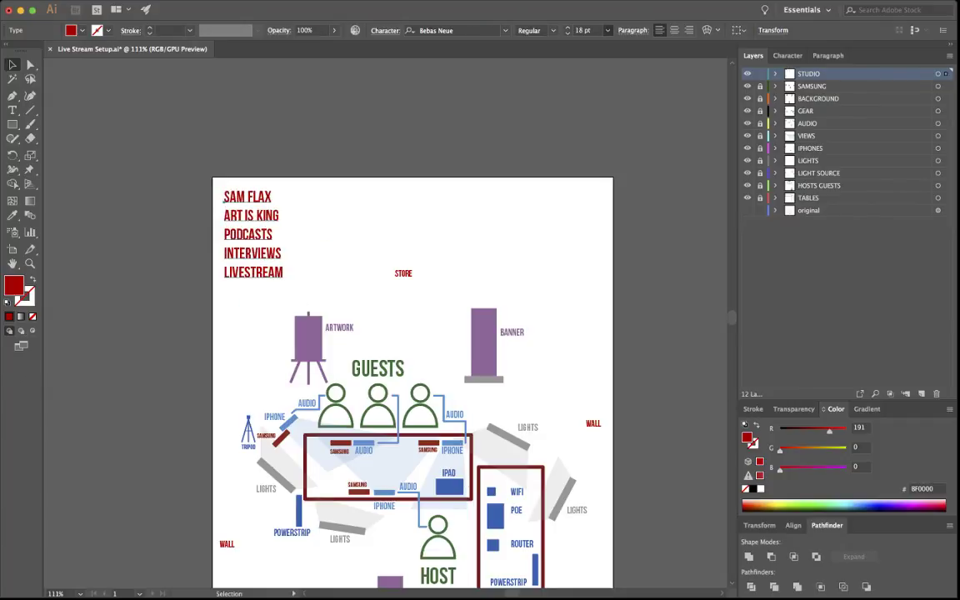
key("super+shift+a")
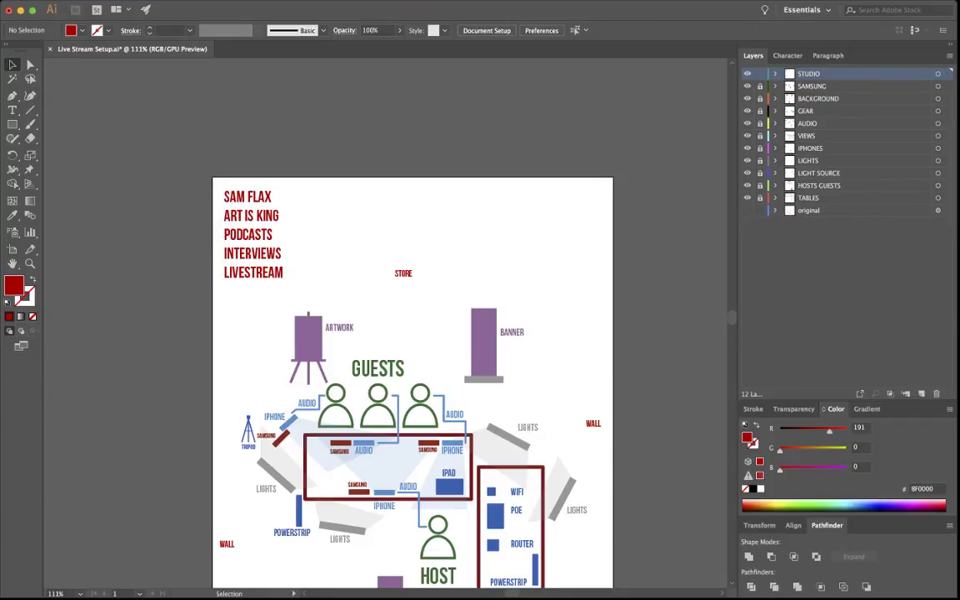
- Change the heading's second line to ARTISKING_ATL, removing its spaces and adding the _ATL suffix
scroll(383, 383, "down", 5)
scroll(384, 383, "right", 2)
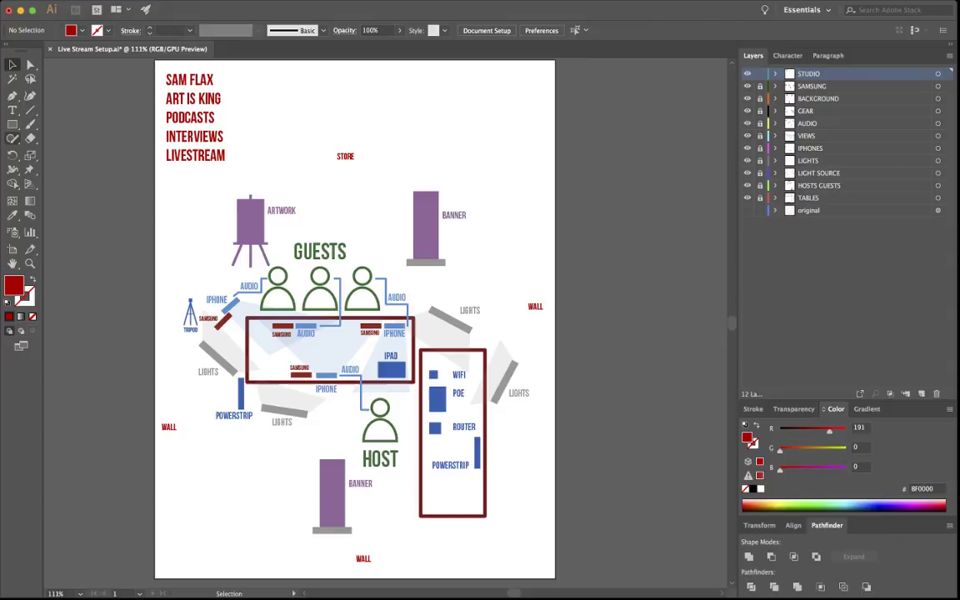
key("p")
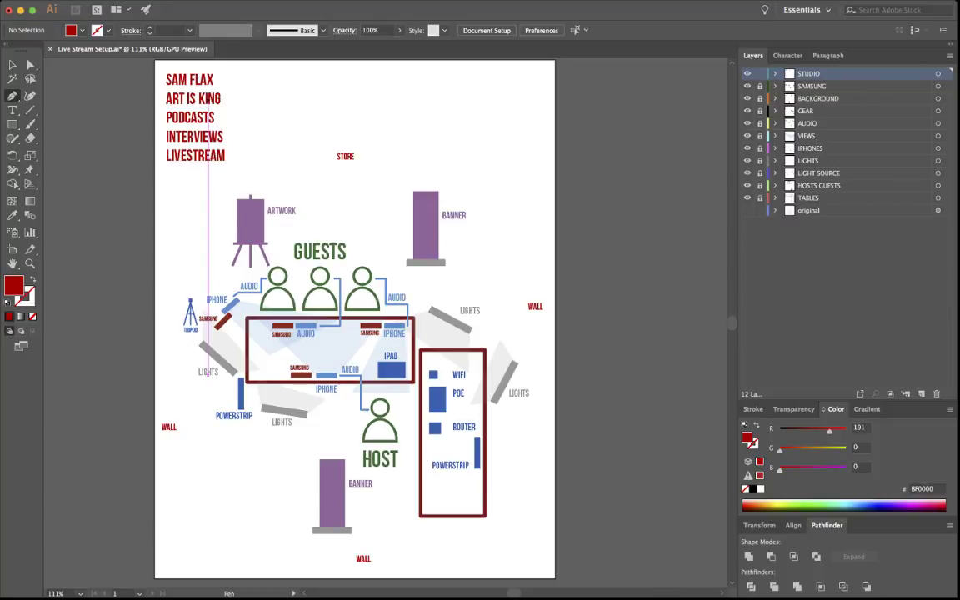
key("t")
left_click(194, 98)
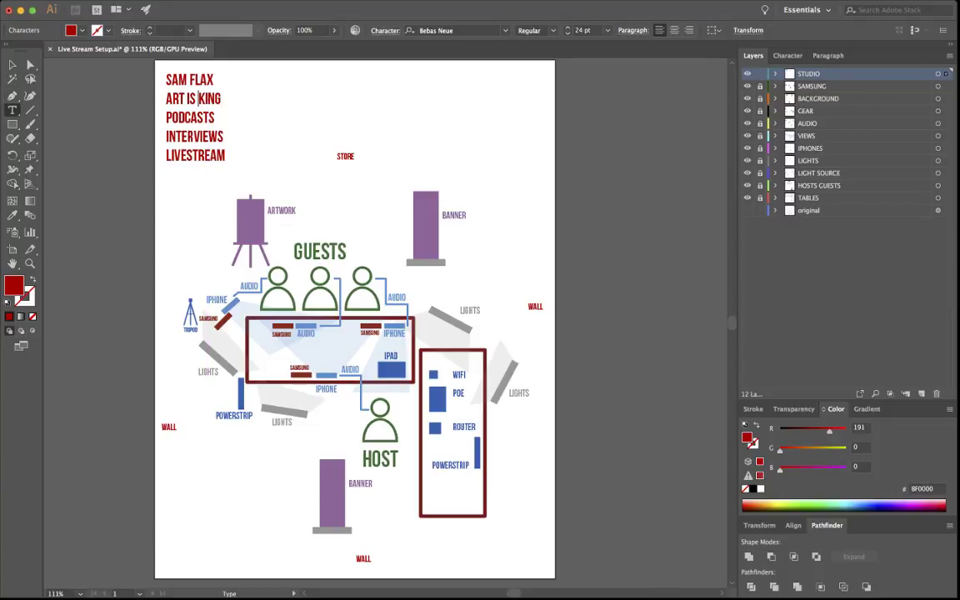
key("Right")
key("Right")
key("Right")
key("Right")
type("_AT;")
key("BackSpace")
type("L")
left_click(186, 98)
key("BackSpace")
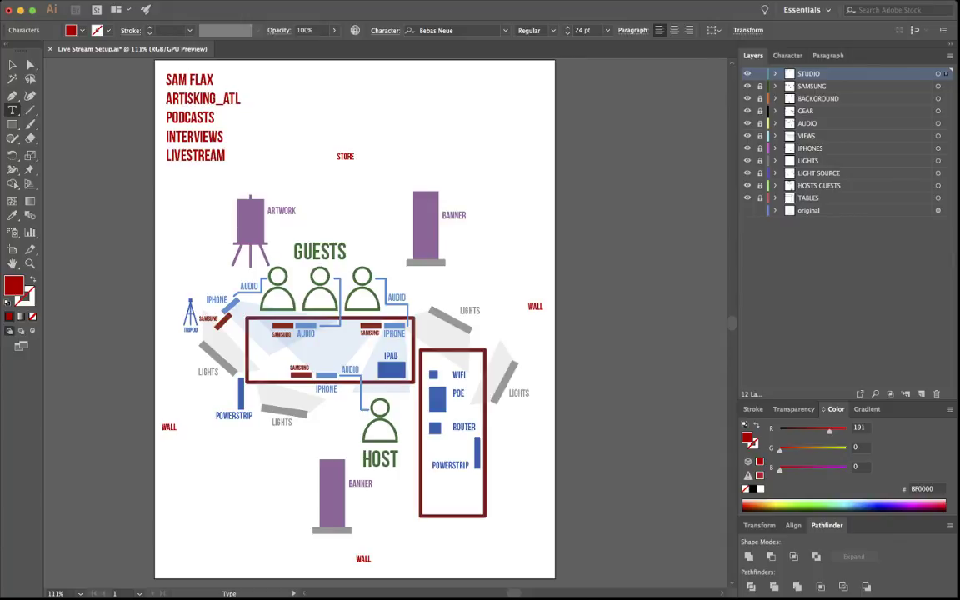
left_click(188, 79)
key("BackSpace")
left_click(166, 79)
type("@")
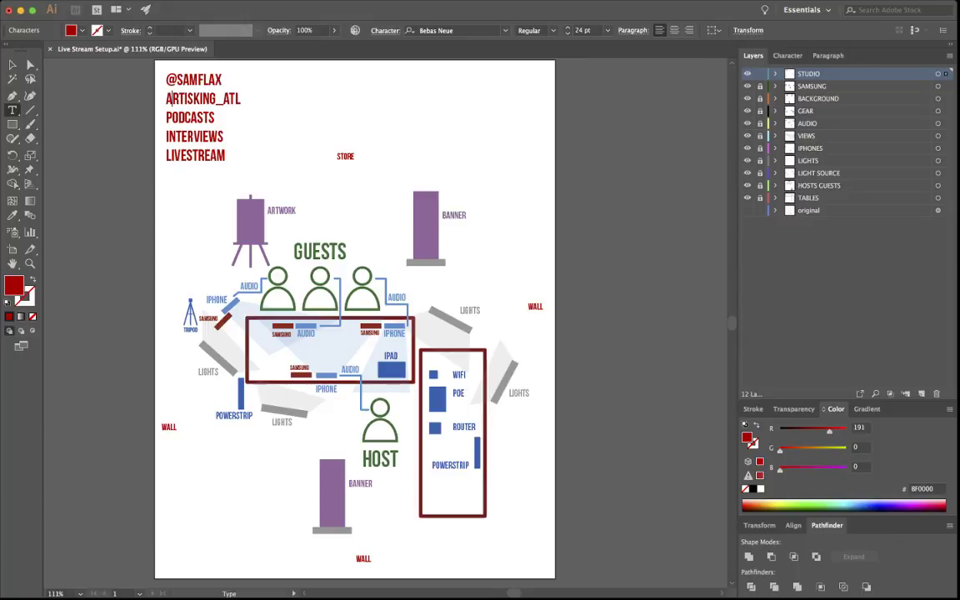
left_click(166, 99)
type("@")
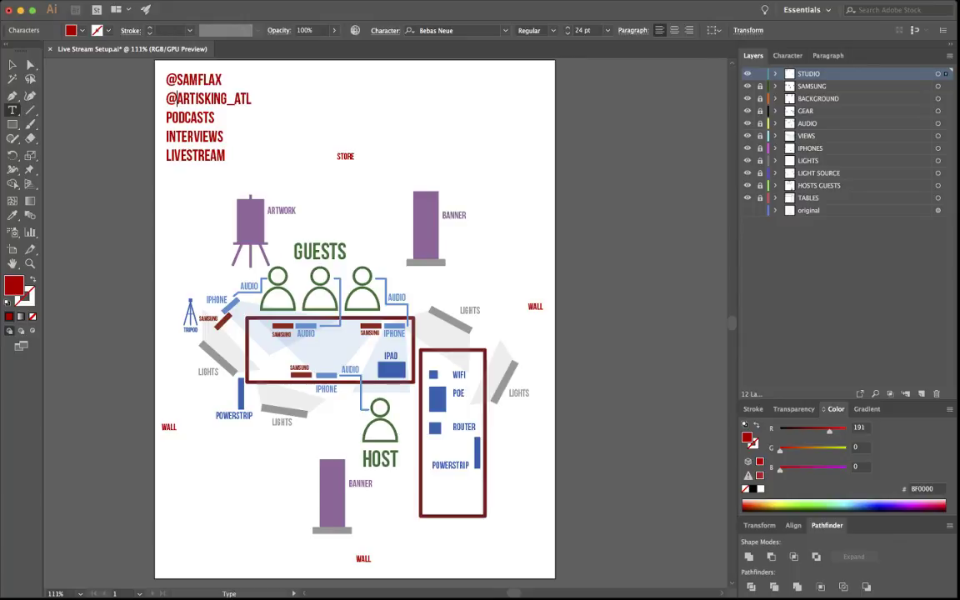
left_click(166, 117)
key("Return")
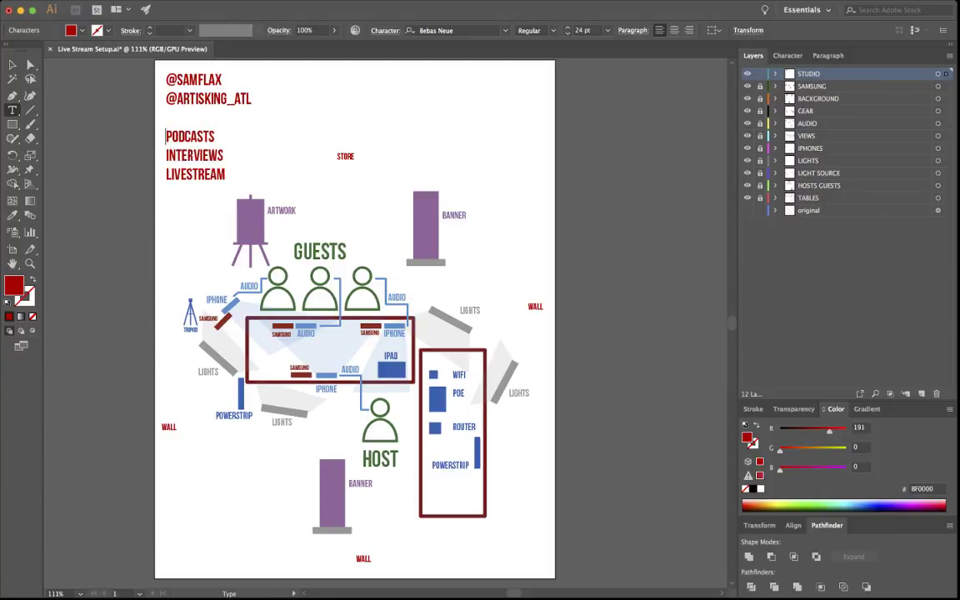
left_click(165, 117)
type("@DELTATAN")
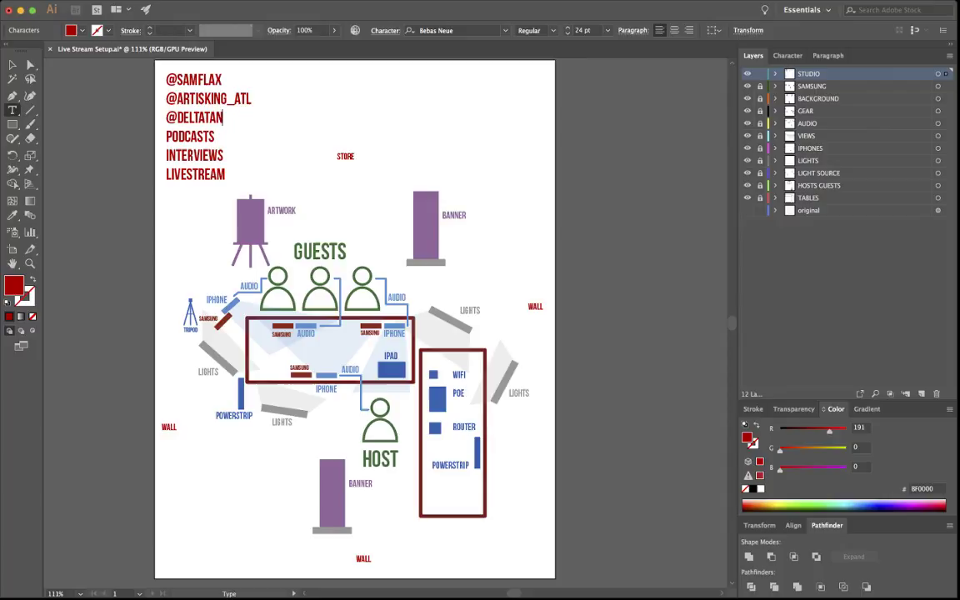
type("GOMIKE")
key("Return")
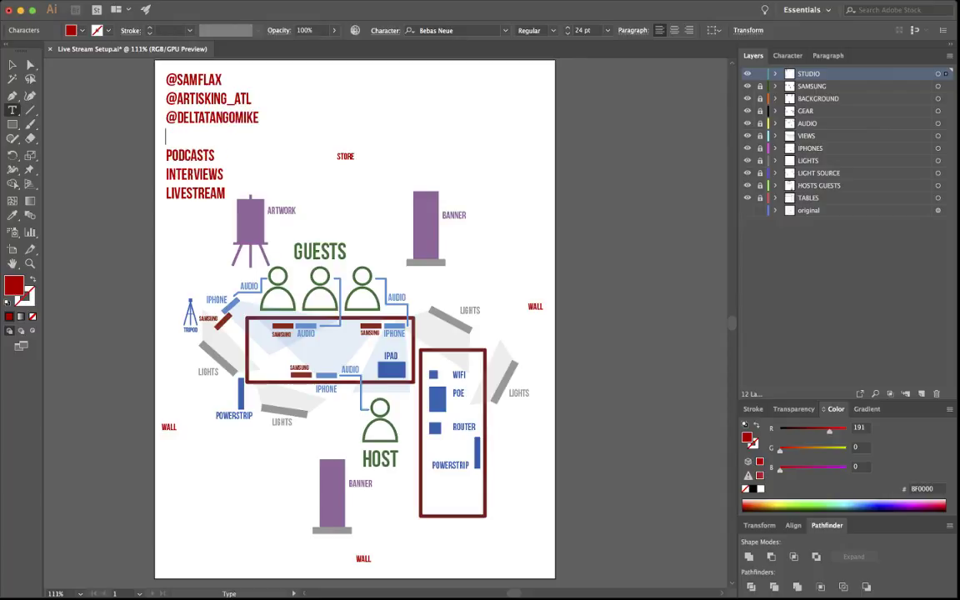
type("@VECTORMA")
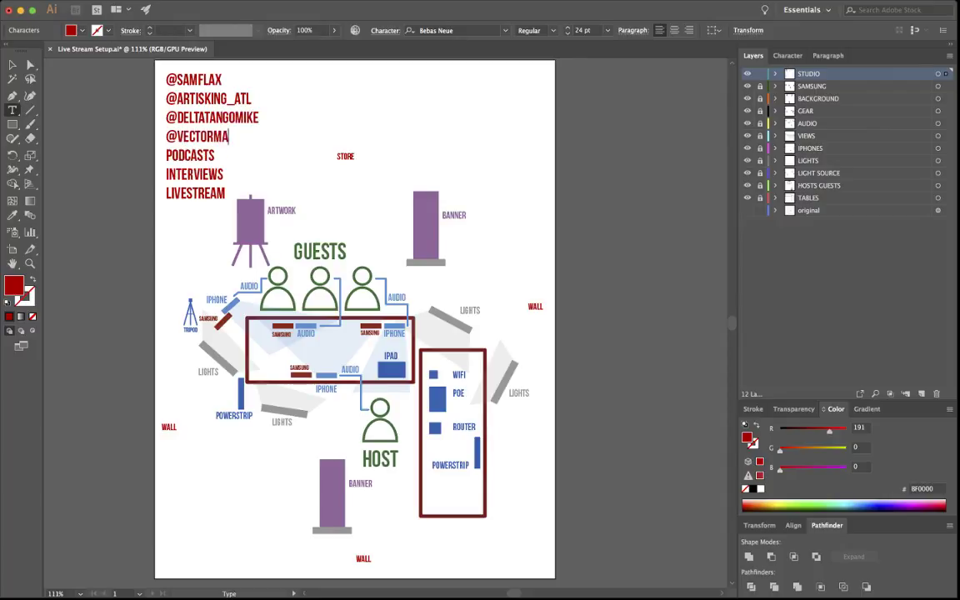
type("ESTROS")
key("Escape")
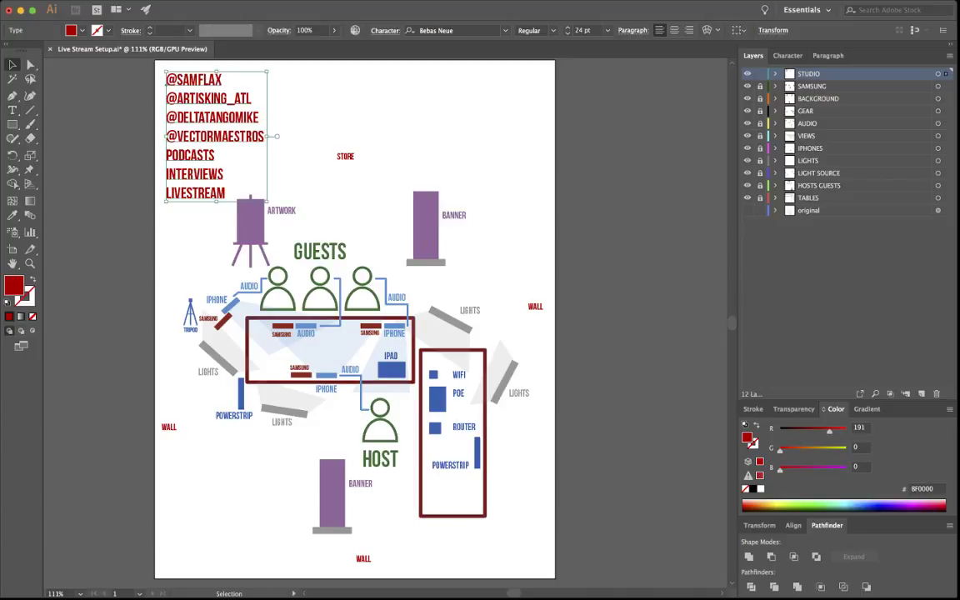
- Deselect the heading, save the document and inspect the heading's handles up close
scroll(354, 325, "up", 2)
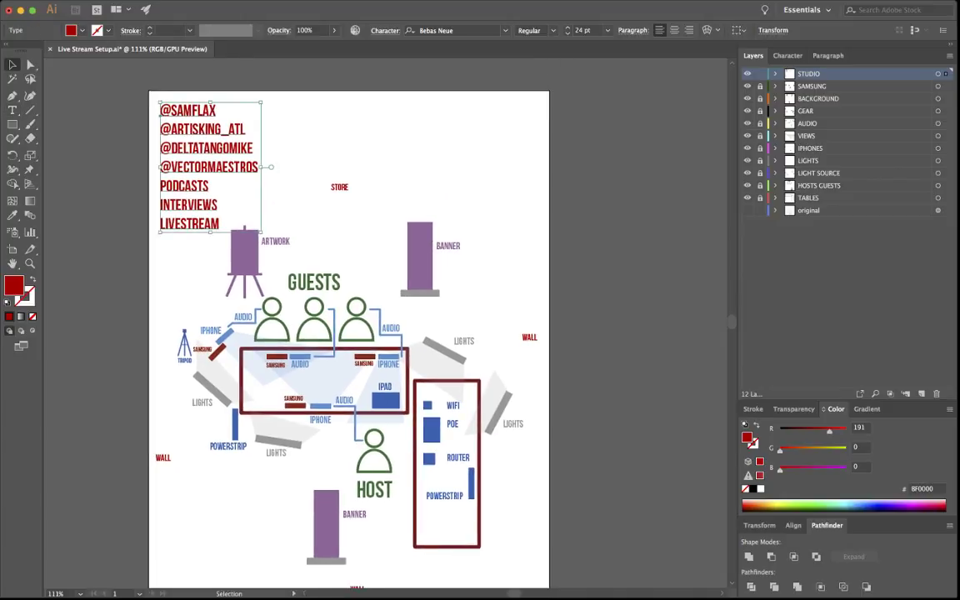
key("super+shift+a")
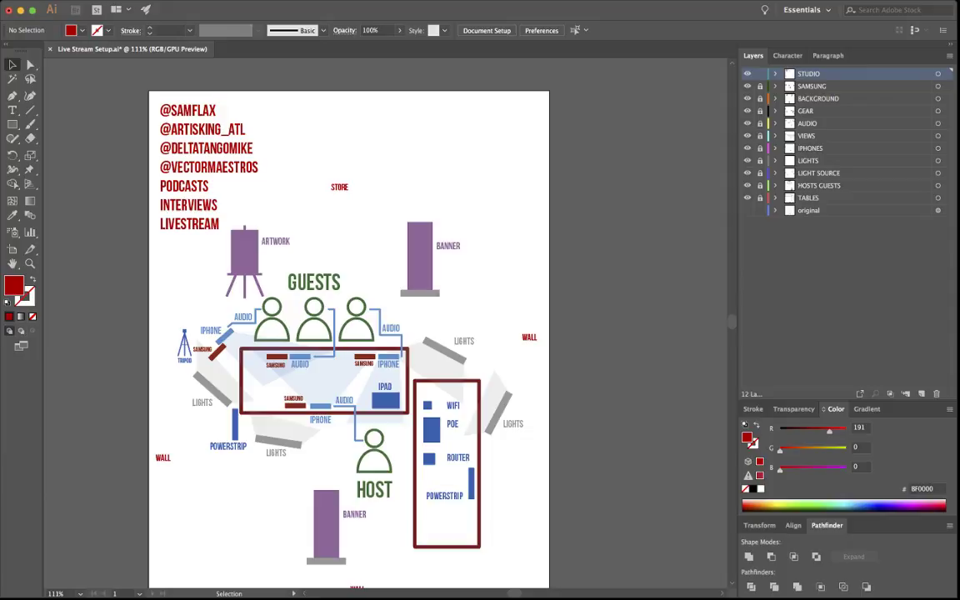
key("super+plus")
key("super+plus")
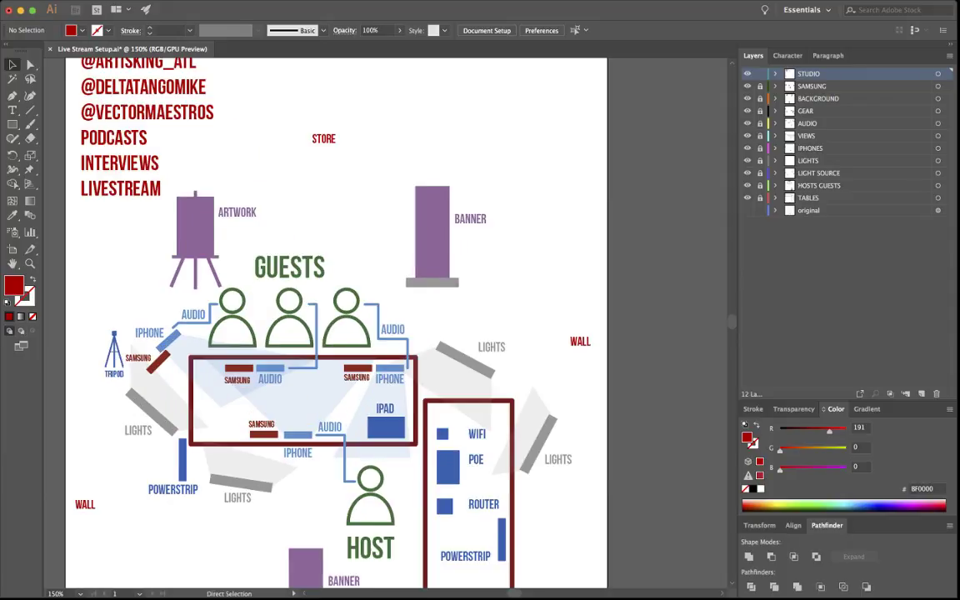
left_click_drag(350, 291, 514, 507)
key("super+plus")
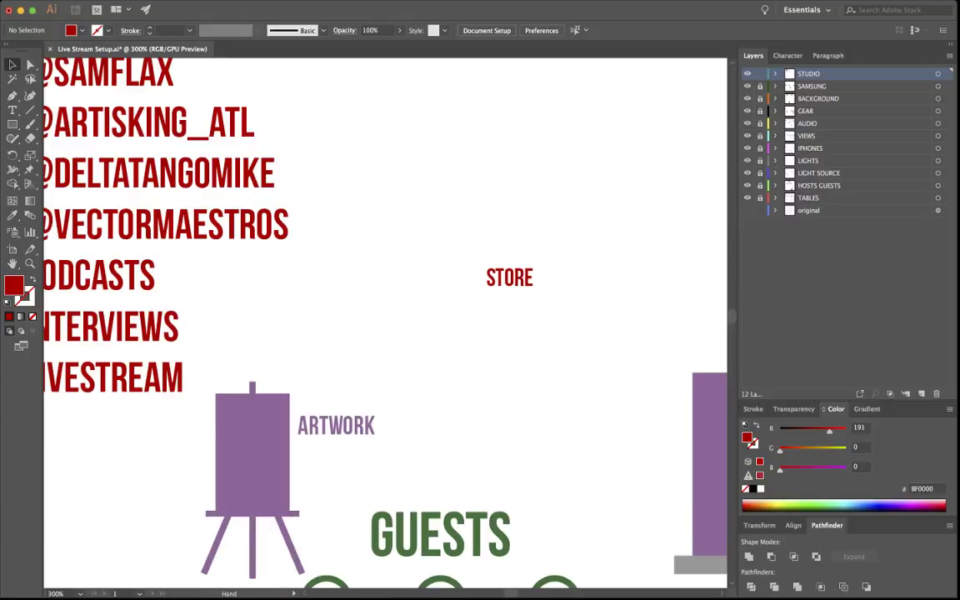
left_click_drag(367, 300, 477, 408)
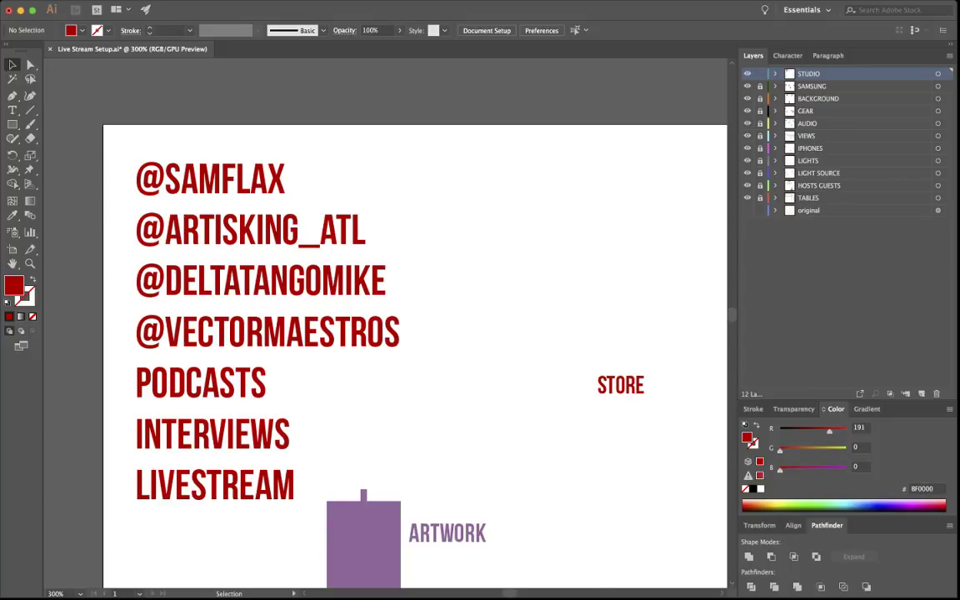
key("super+Tab")
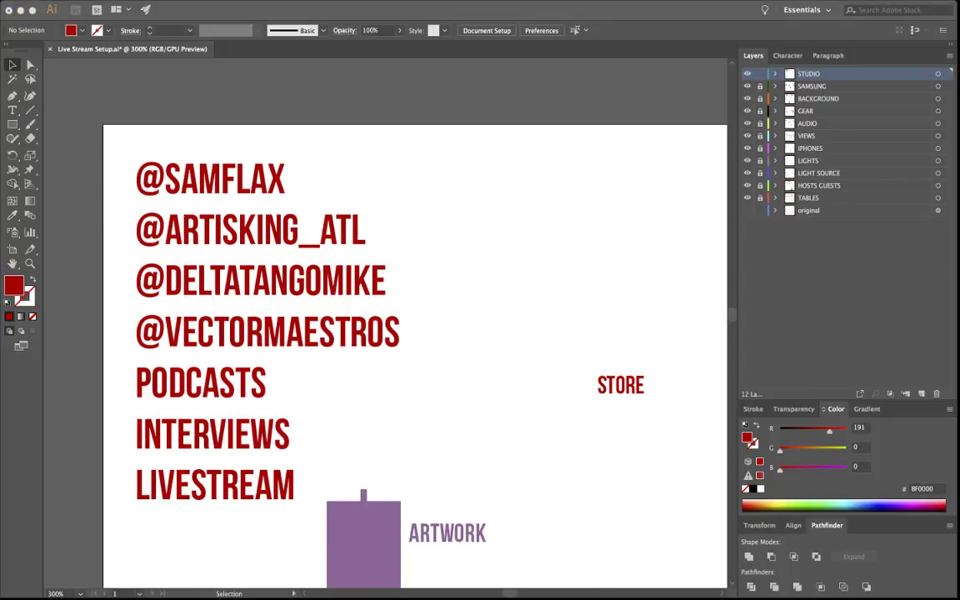